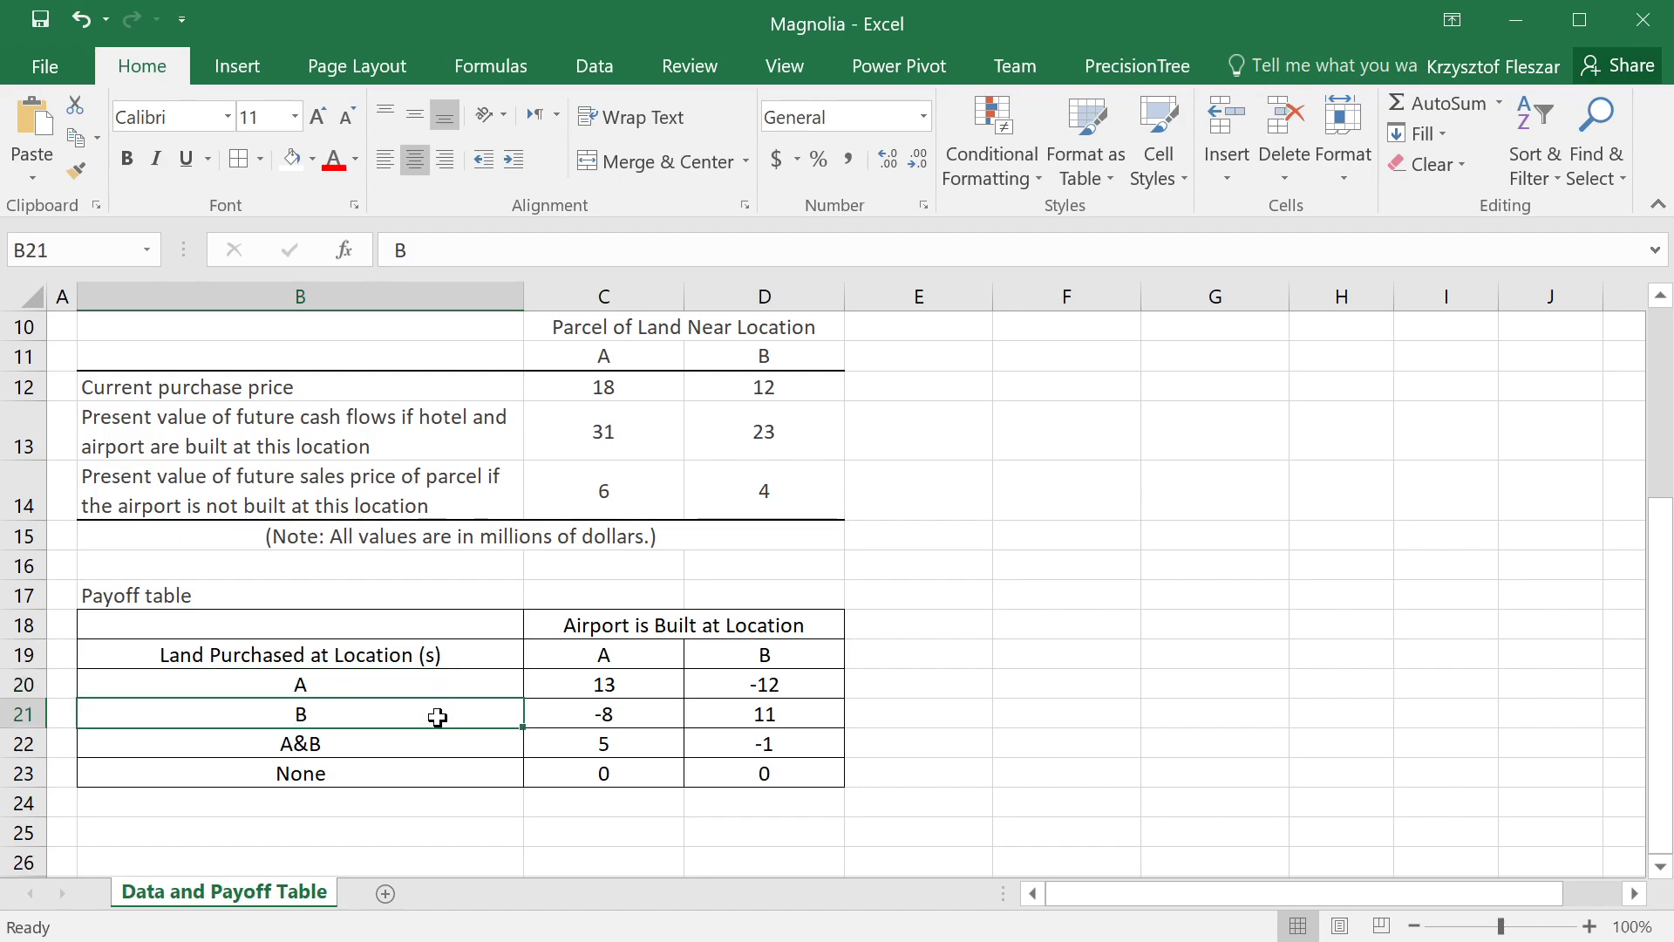
# Review the land purchase alternatives in B20:B23 and the payoff columns for an airport at location A or B.
pyautogui.click(413, 779)
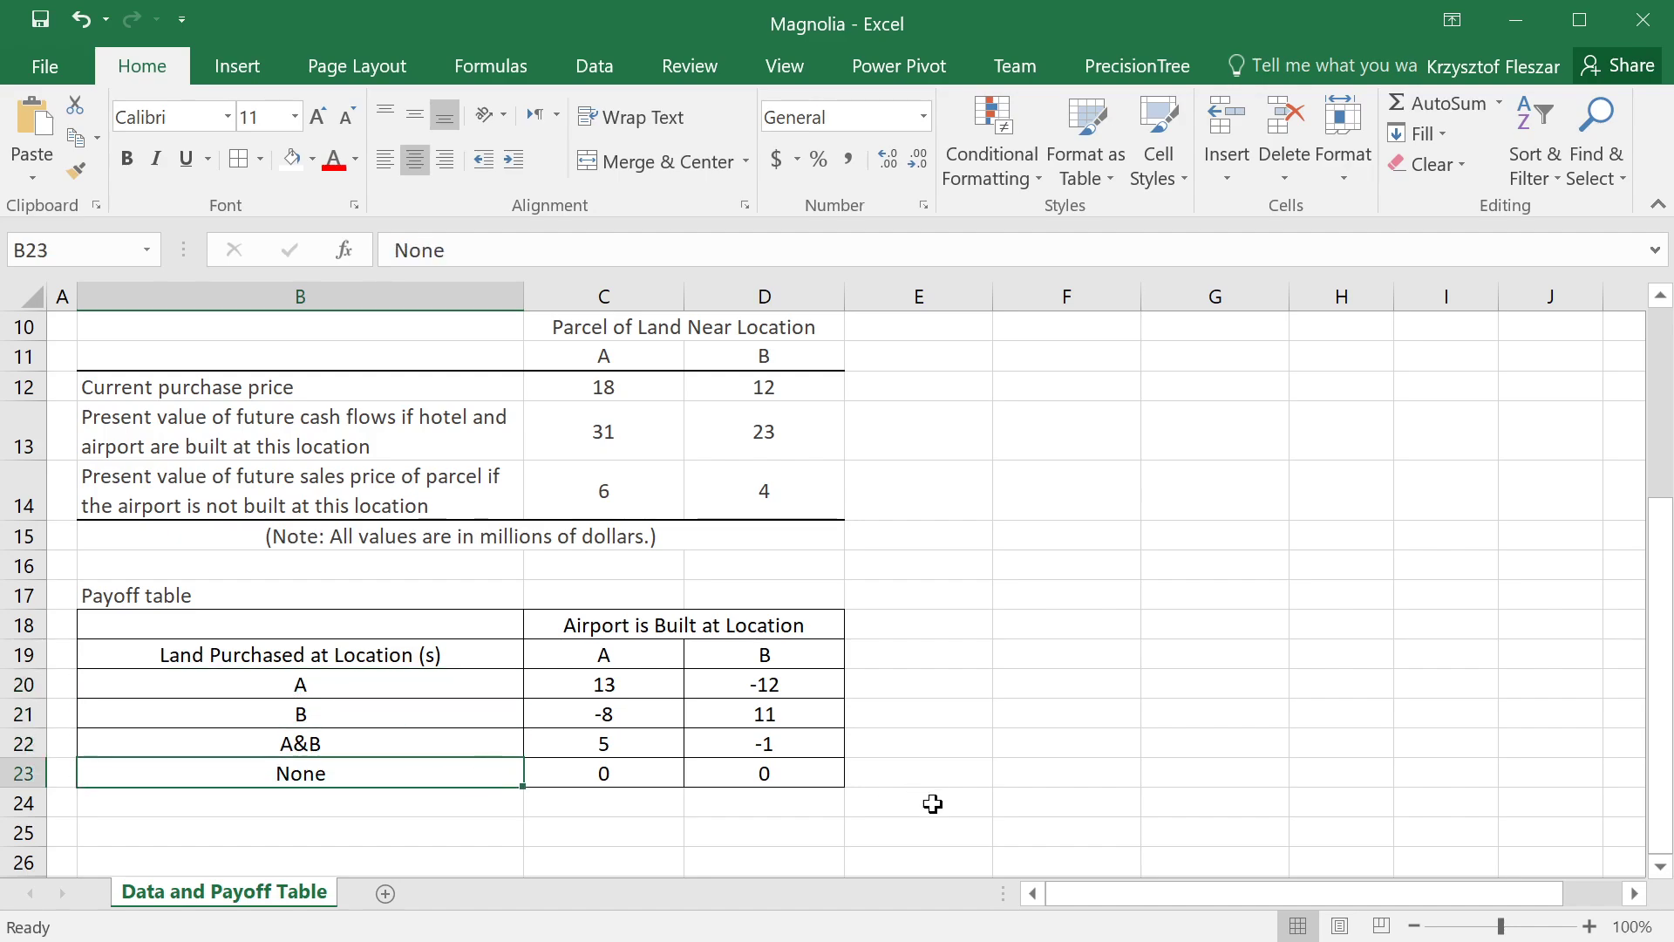
pyautogui.click(628, 654)
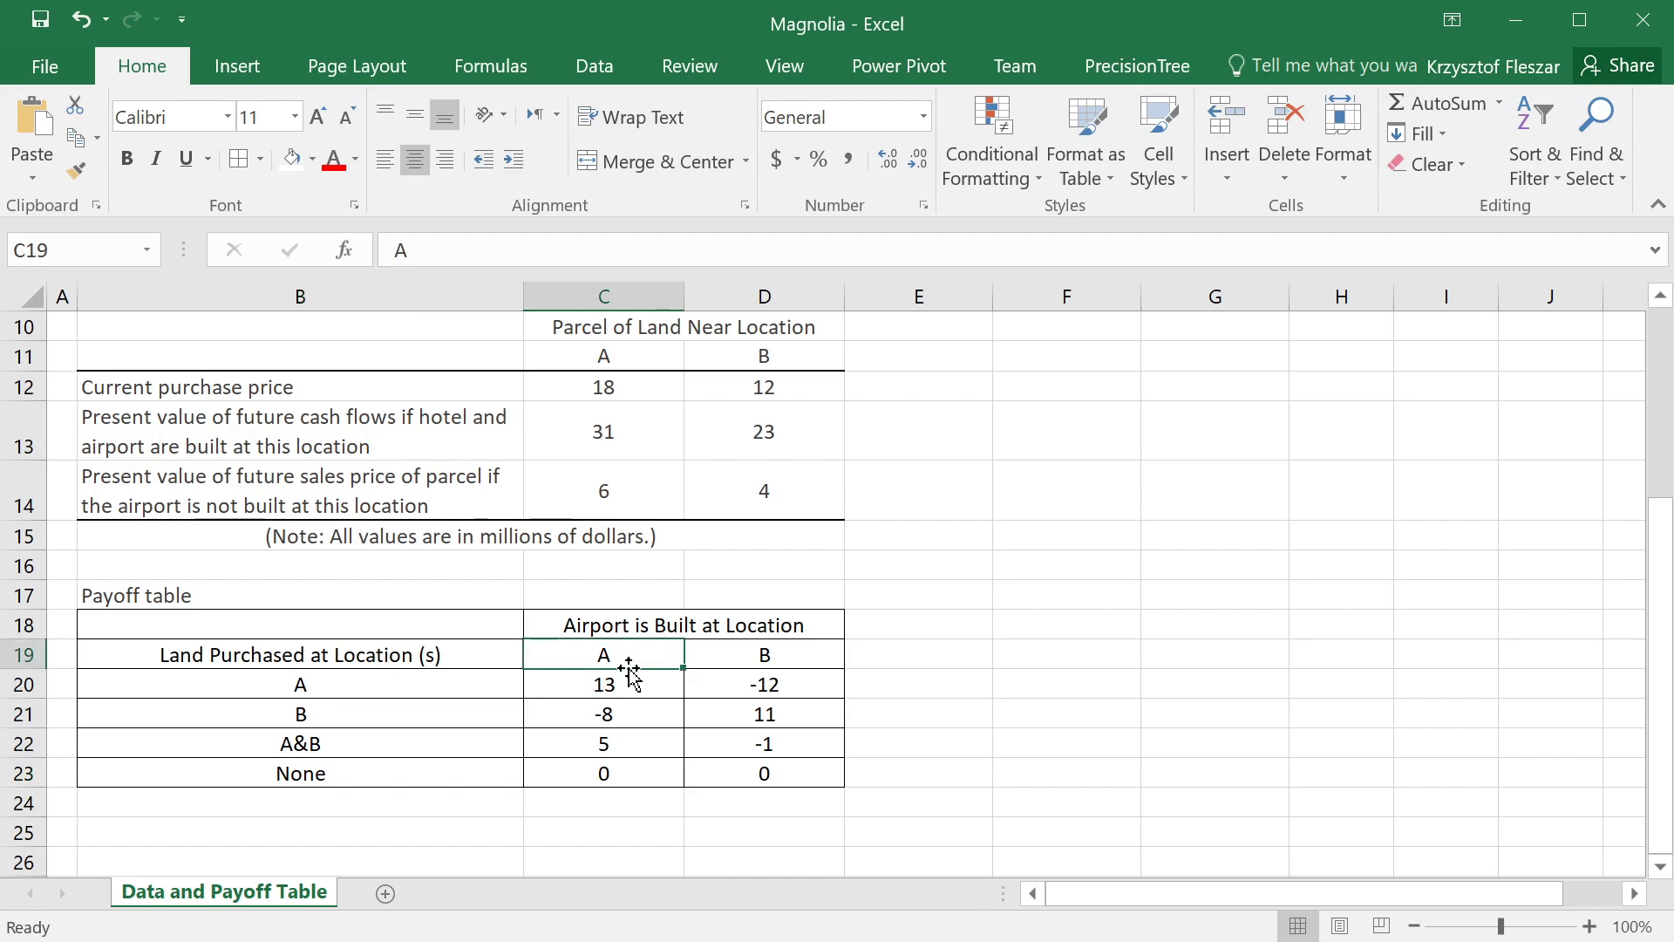
pyautogui.moveTo(630, 678); pyautogui.dragTo(608, 765)
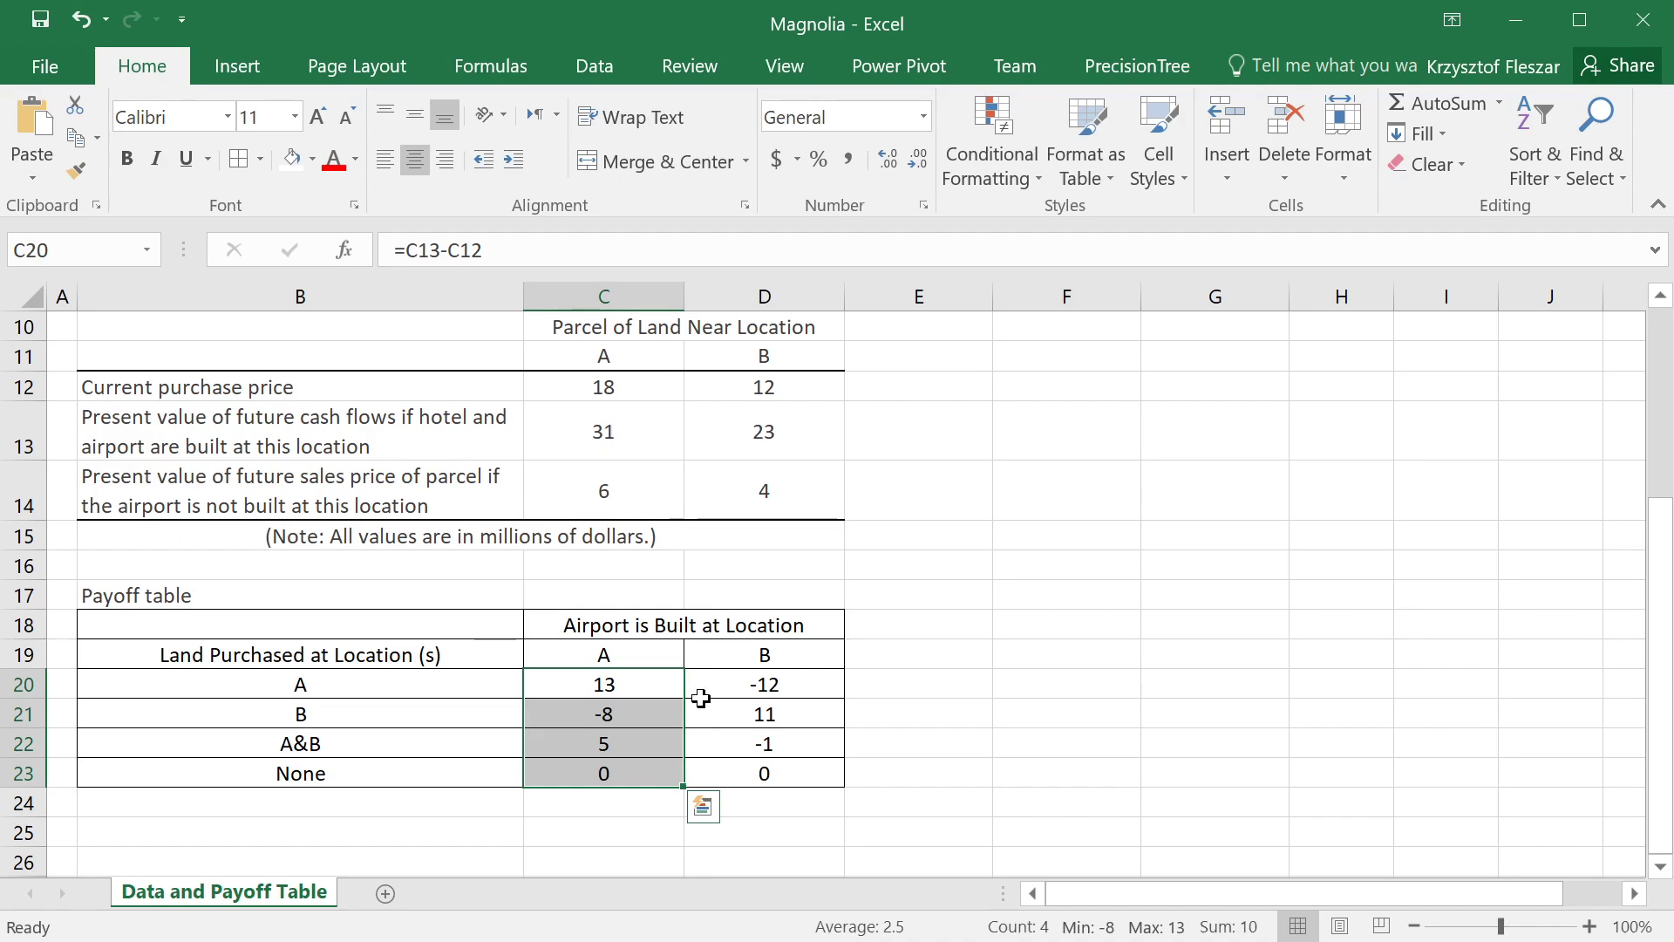
pyautogui.click(764, 652)
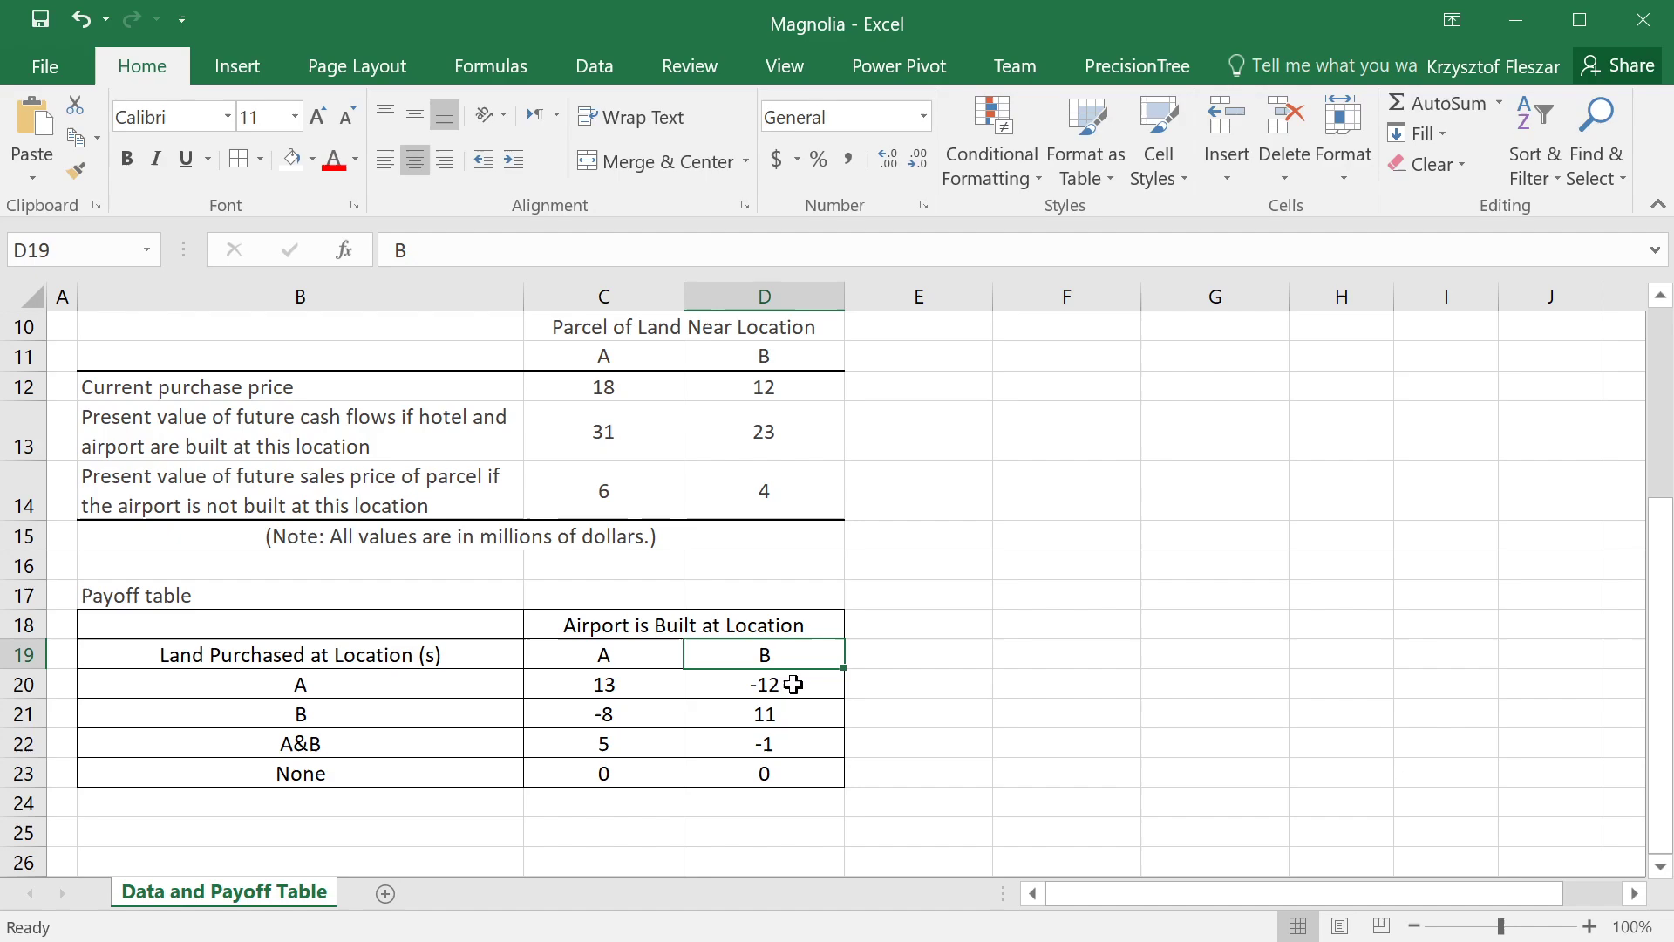
pyautogui.moveTo(610, 656); pyautogui.dragTo(762, 777)
pyautogui.click(897, 701)
pyautogui.moveTo(766, 683); pyautogui.dragTo(768, 772)
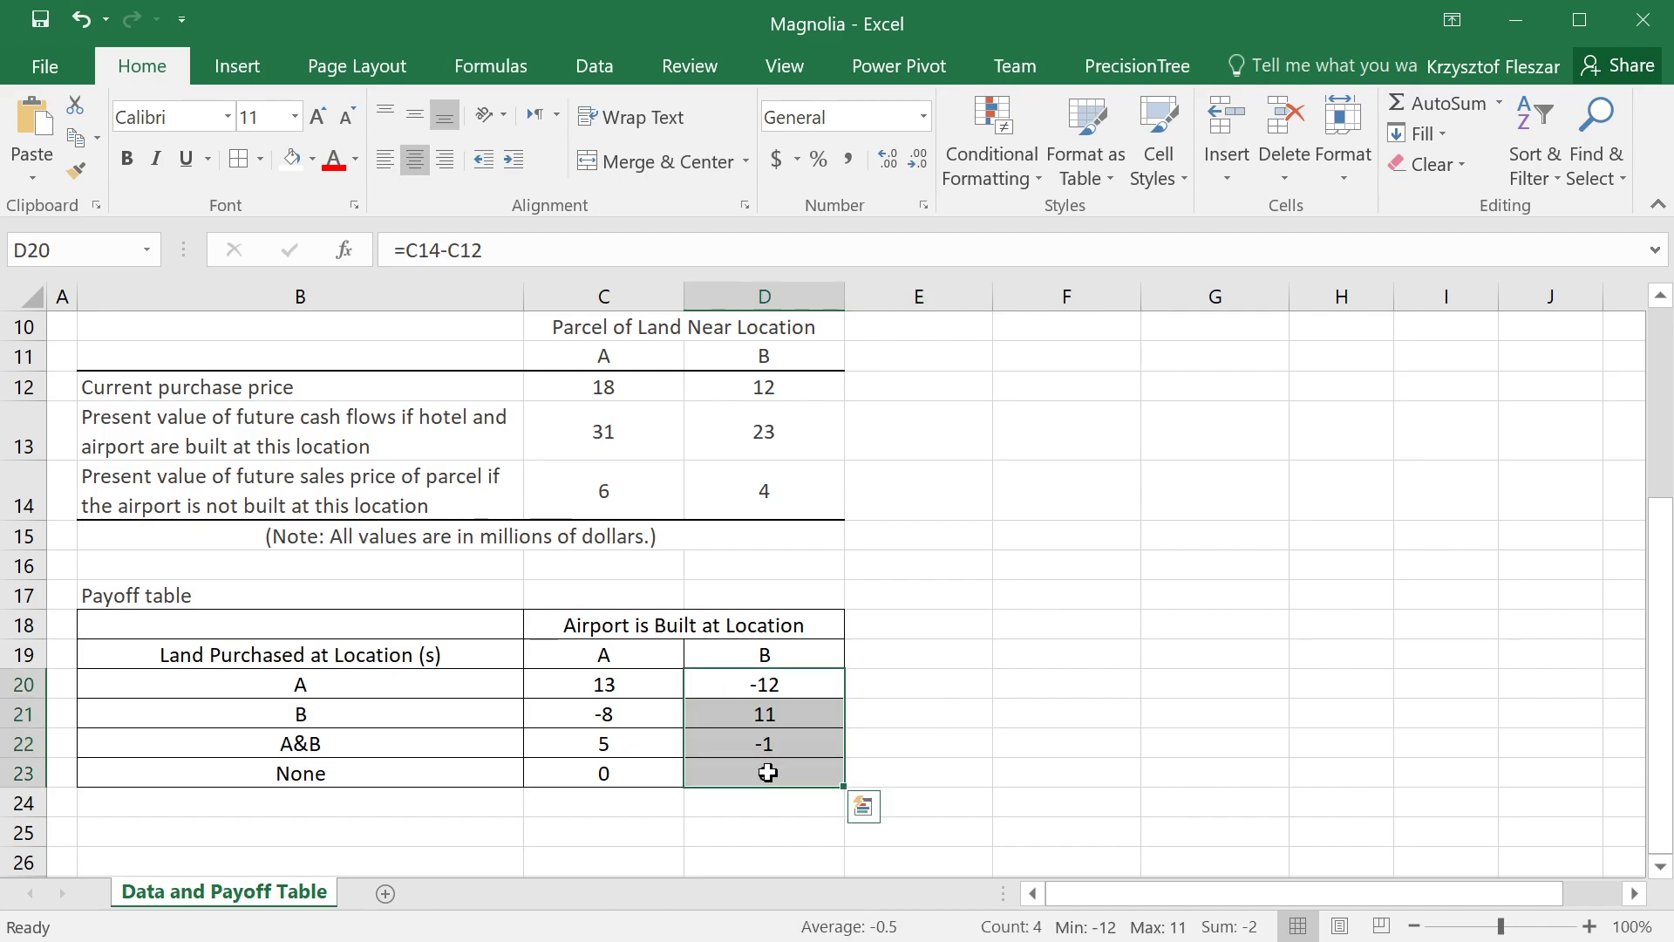
pyautogui.click(867, 691)
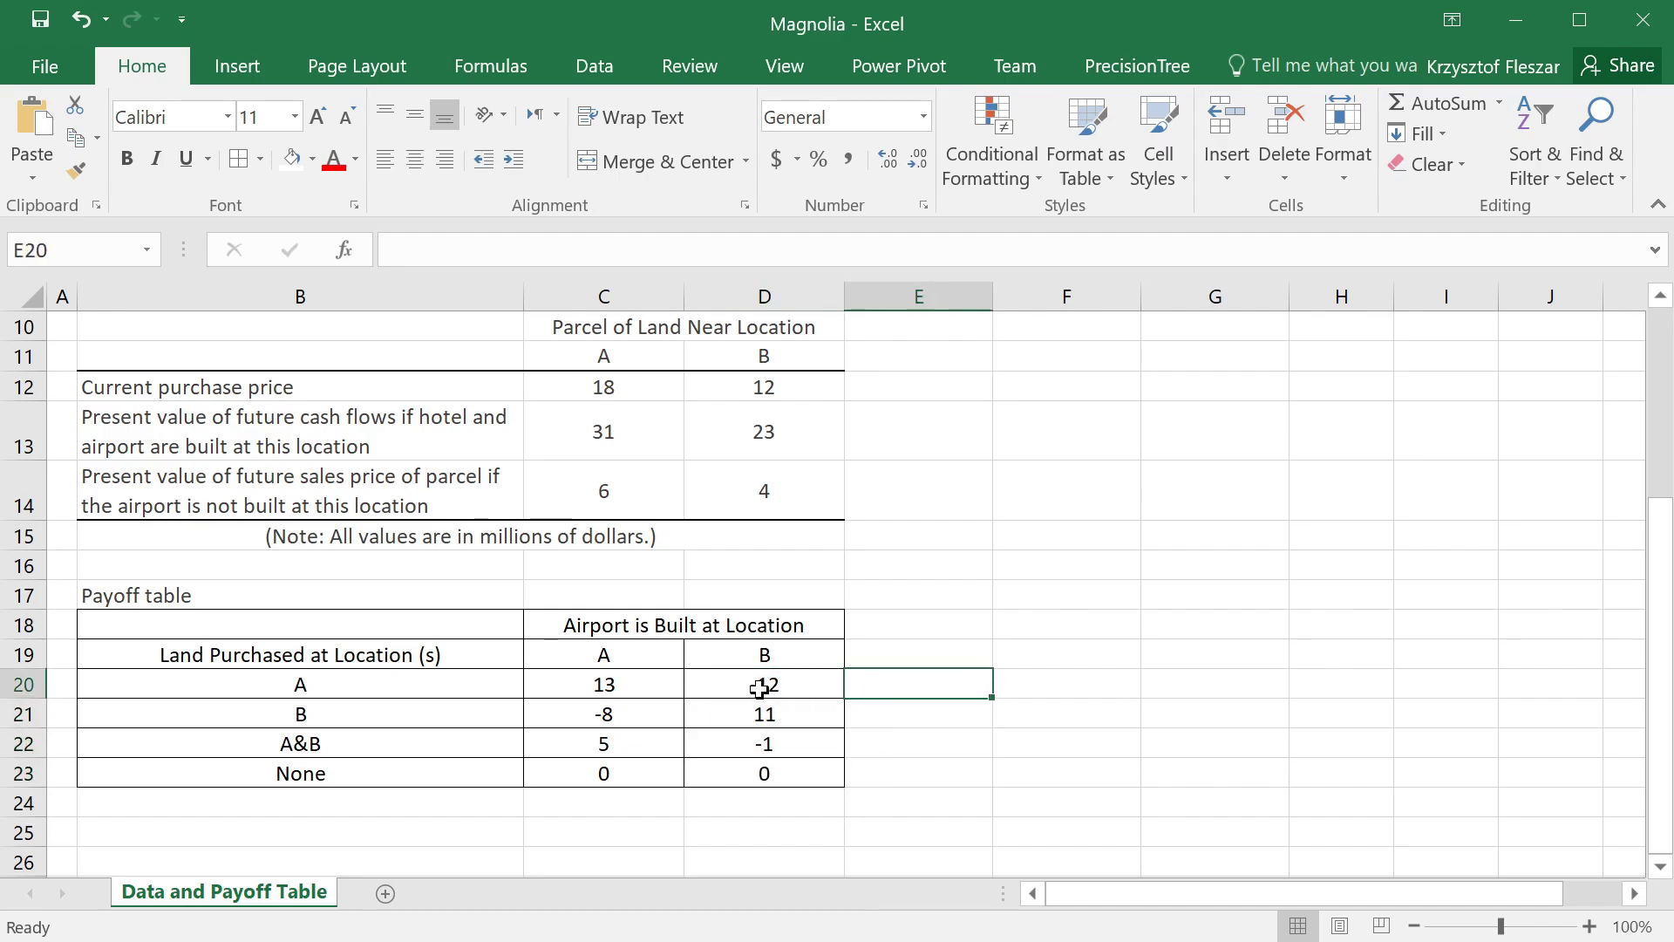
pyautogui.click(346, 751)
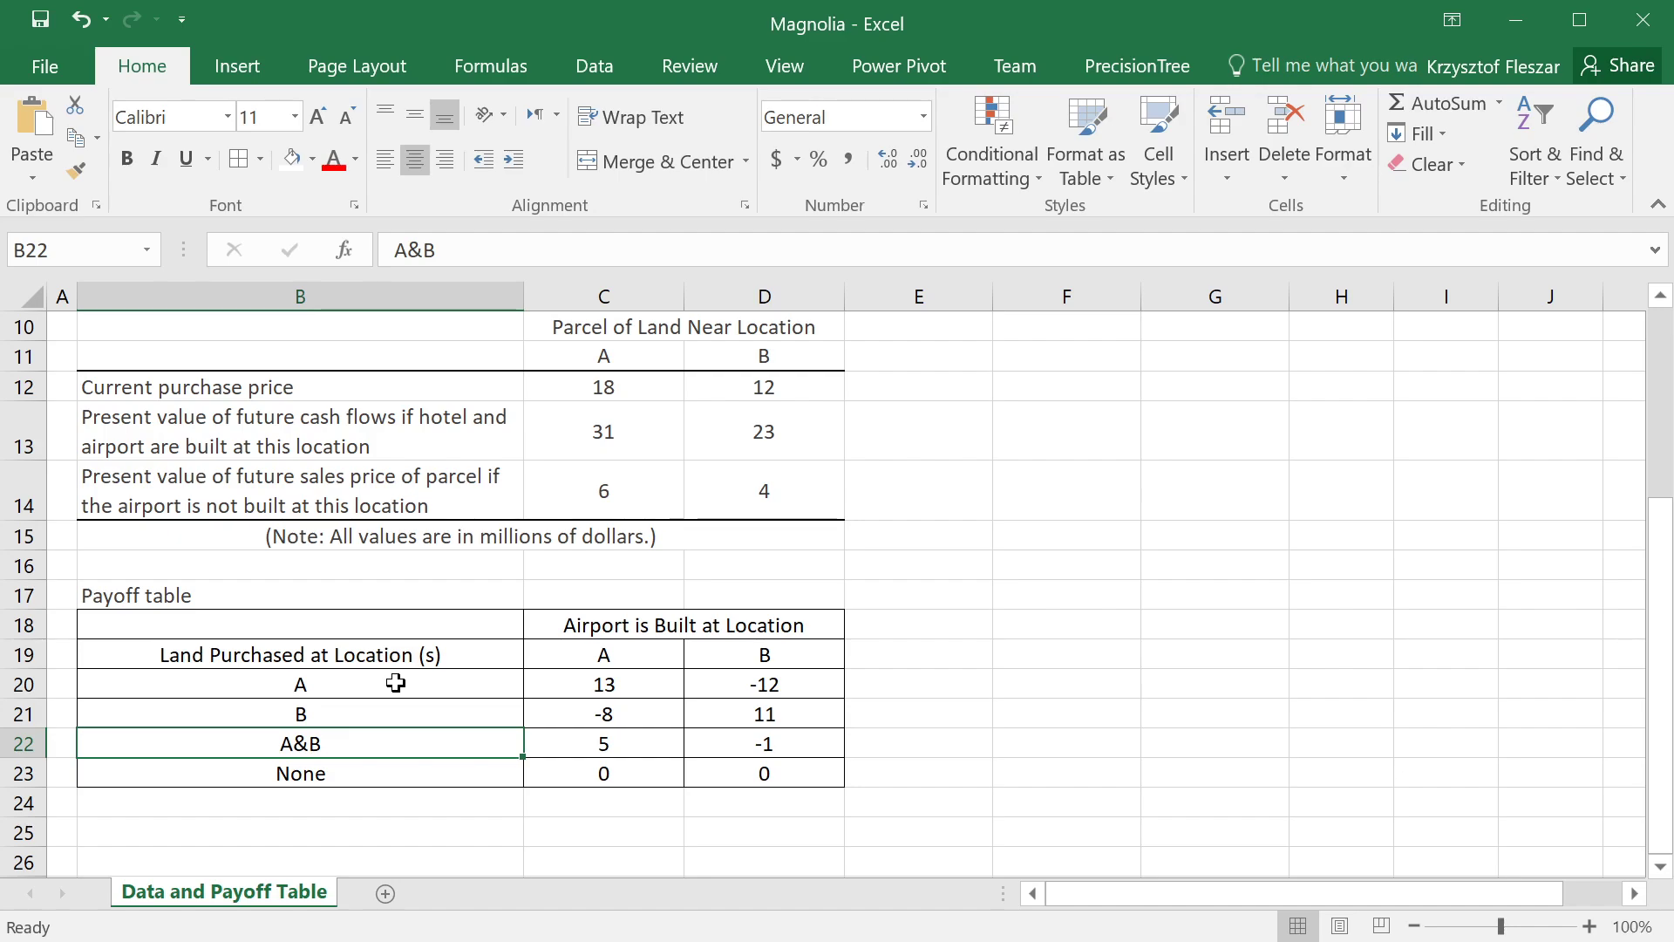
pyautogui.click(396, 683)
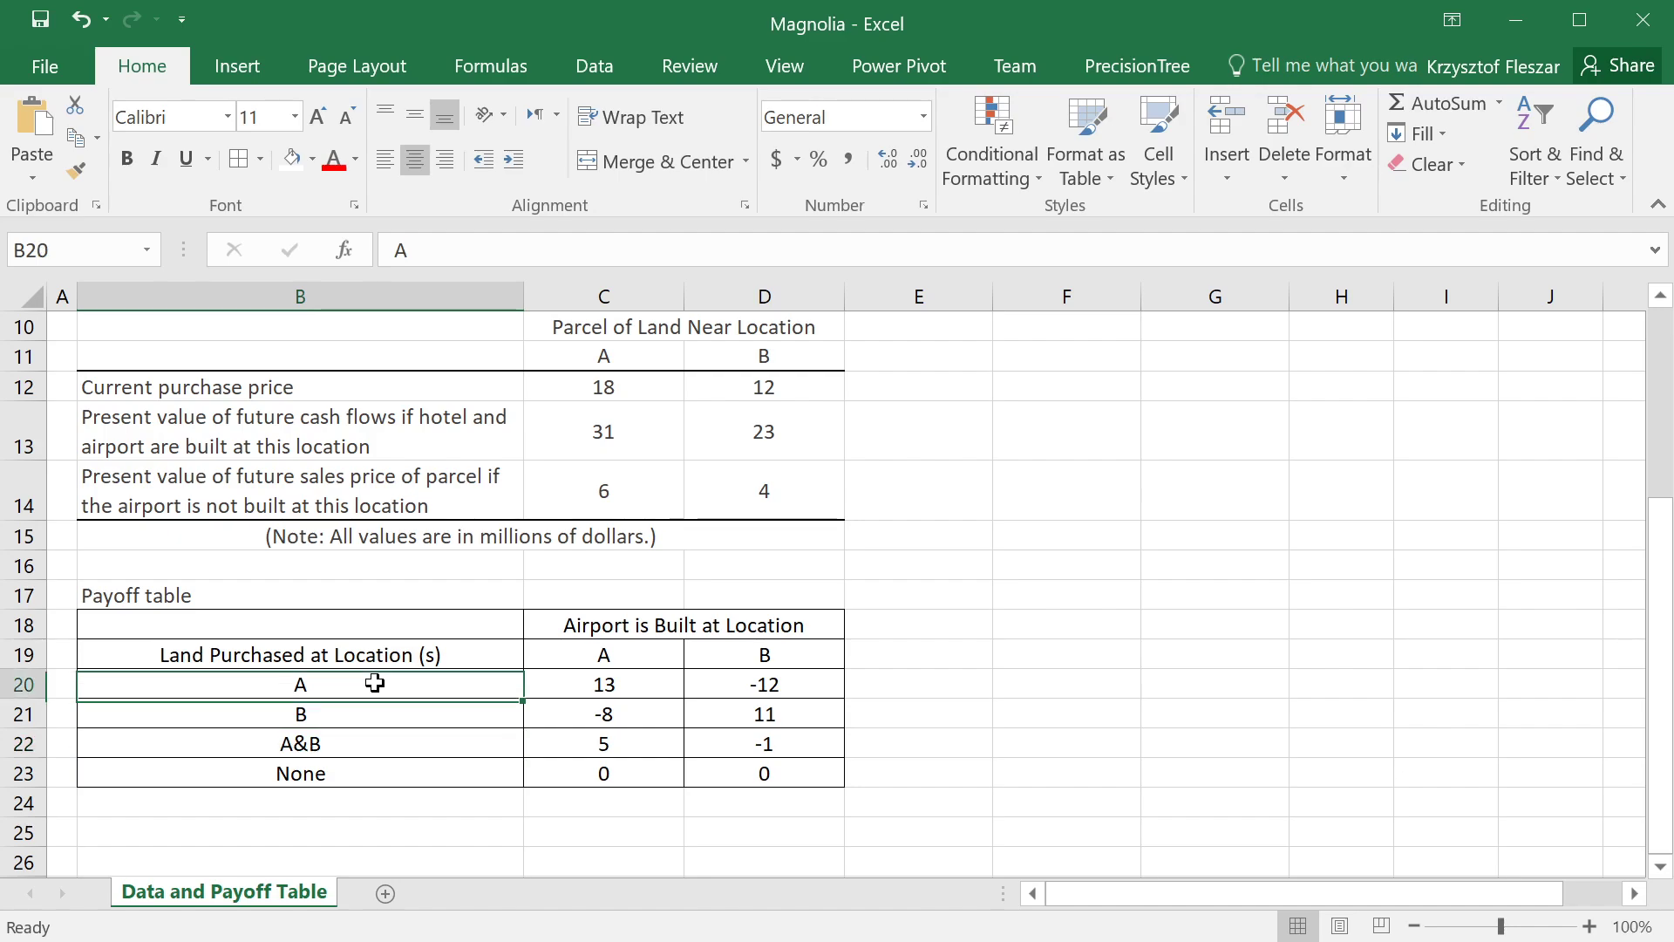
pyautogui.click(372, 767)
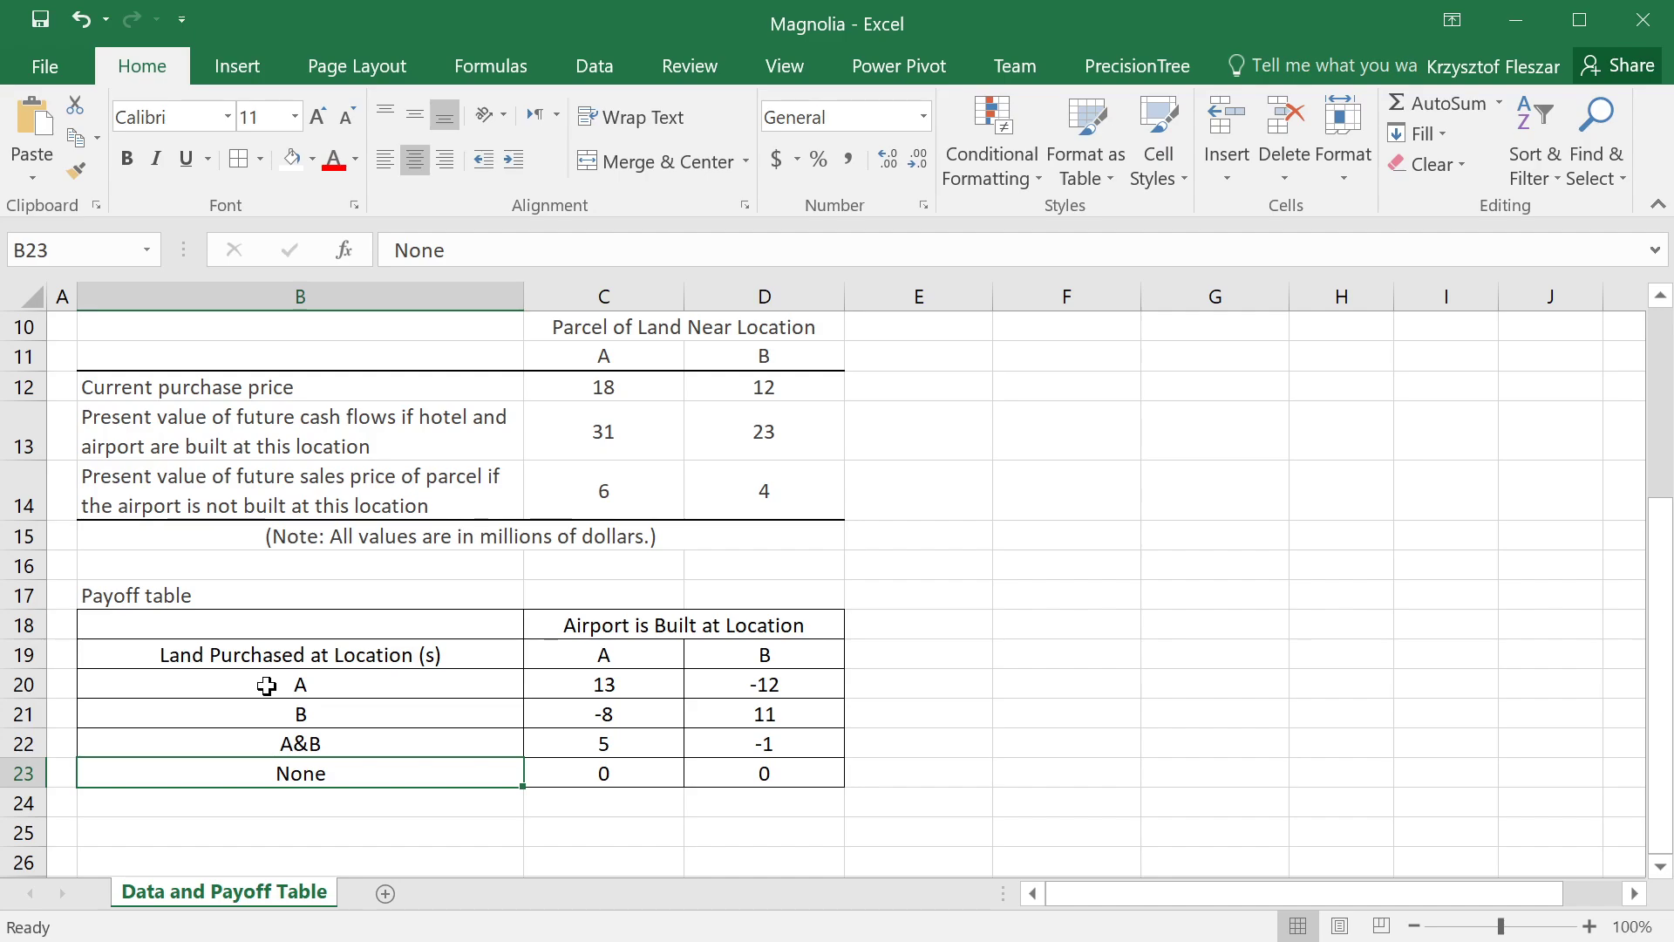
pyautogui.click(334, 750)
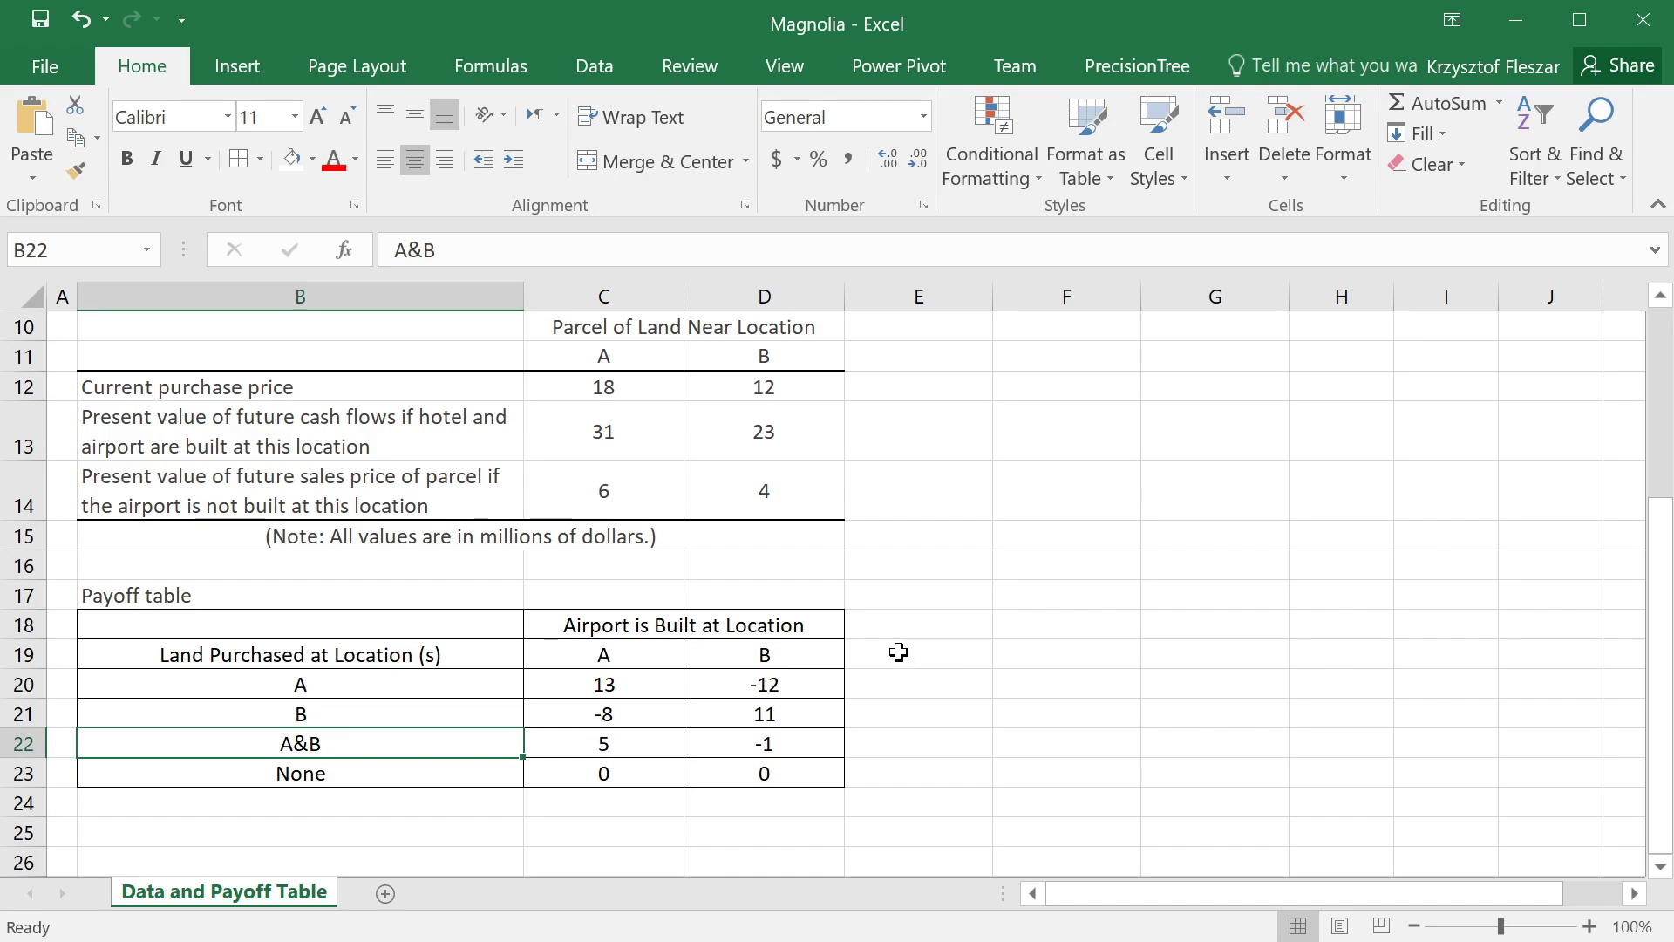
pyautogui.moveTo(654, 684); pyautogui.dragTo(789, 771)
pyautogui.click(789, 772)
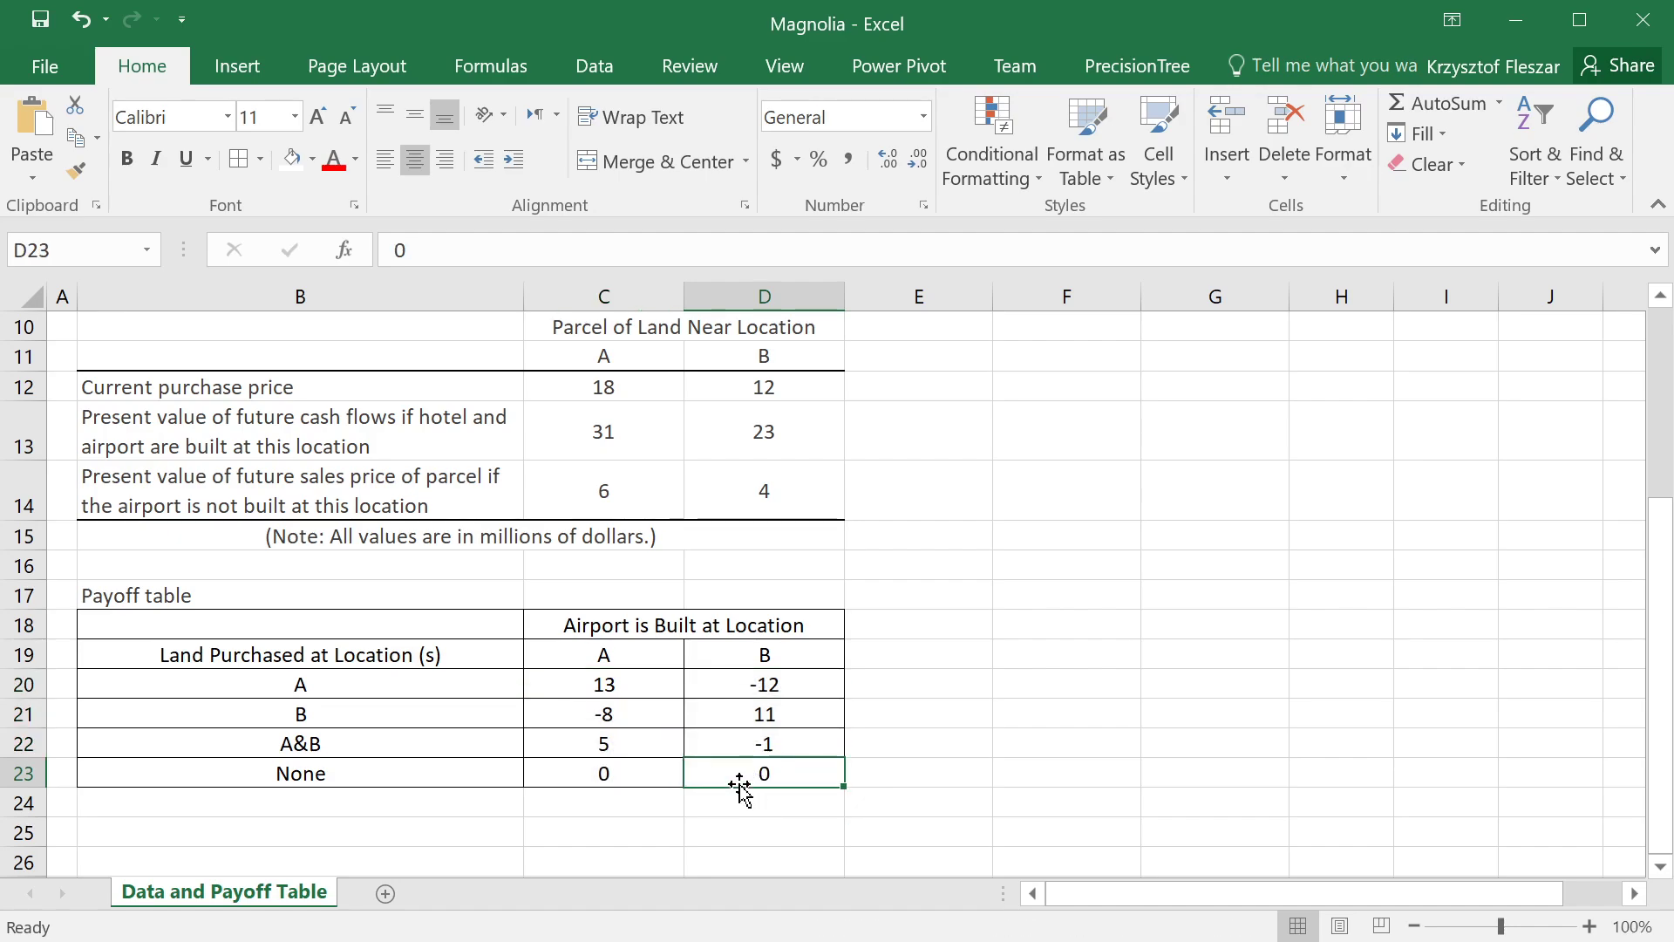
# Compare the payoffs under both airport locations, row by row, for each land purchase alternative in the payoff table.
pyautogui.click(253, 684)
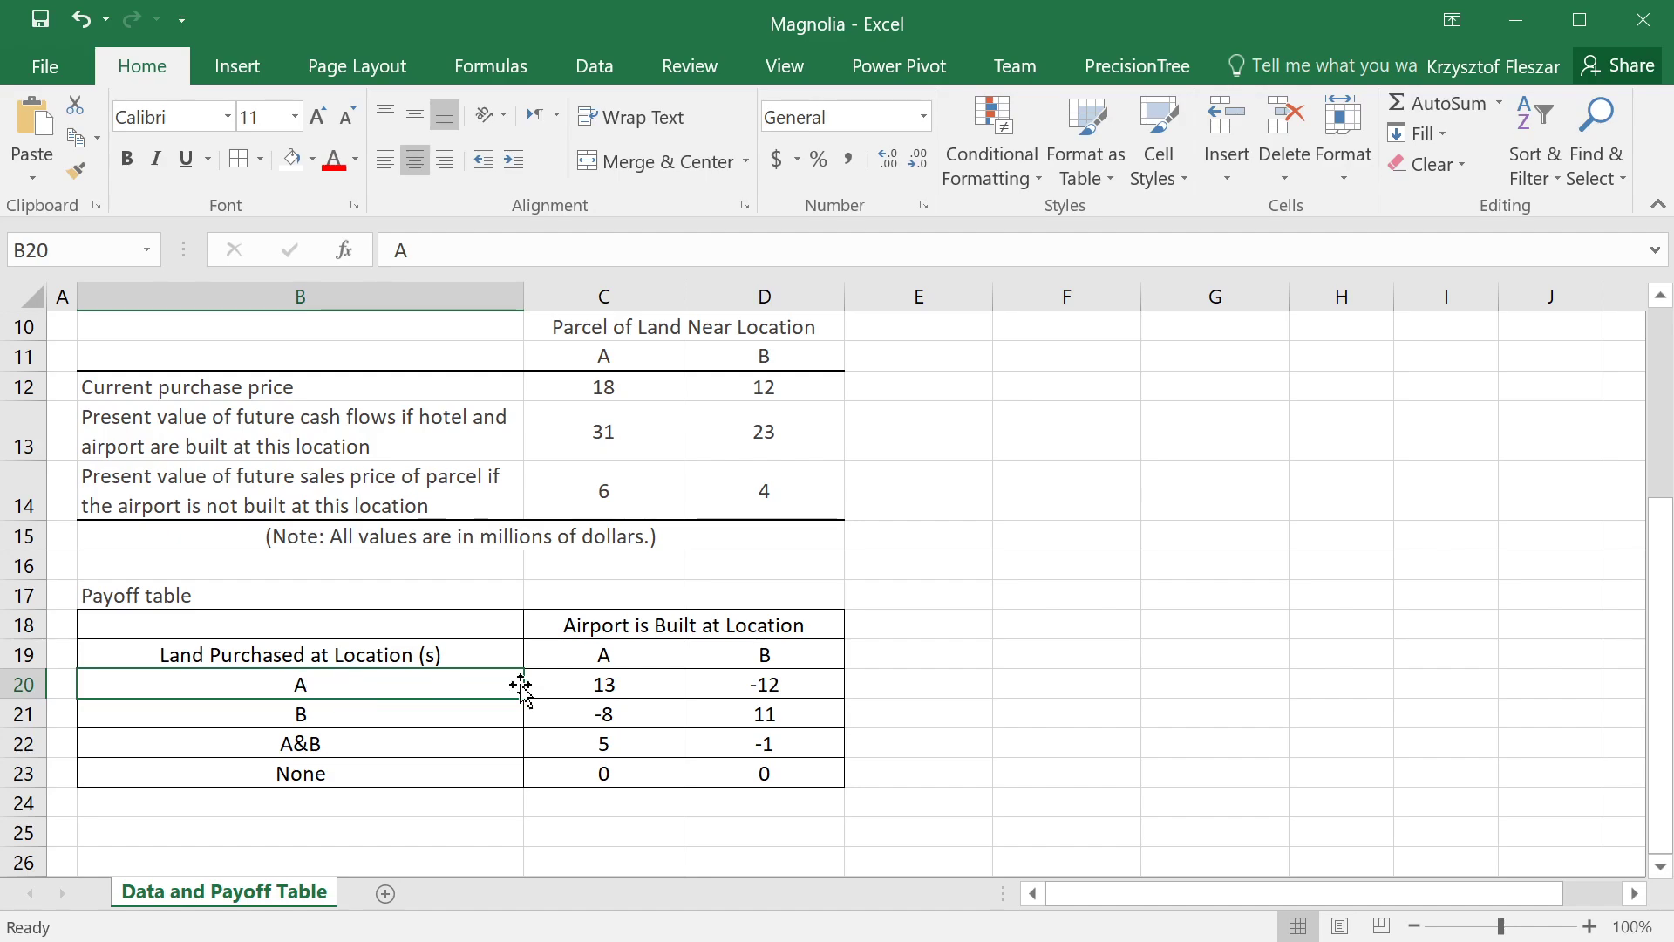
pyautogui.click(619, 686)
pyautogui.moveTo(619, 687); pyautogui.dragTo(688, 683)
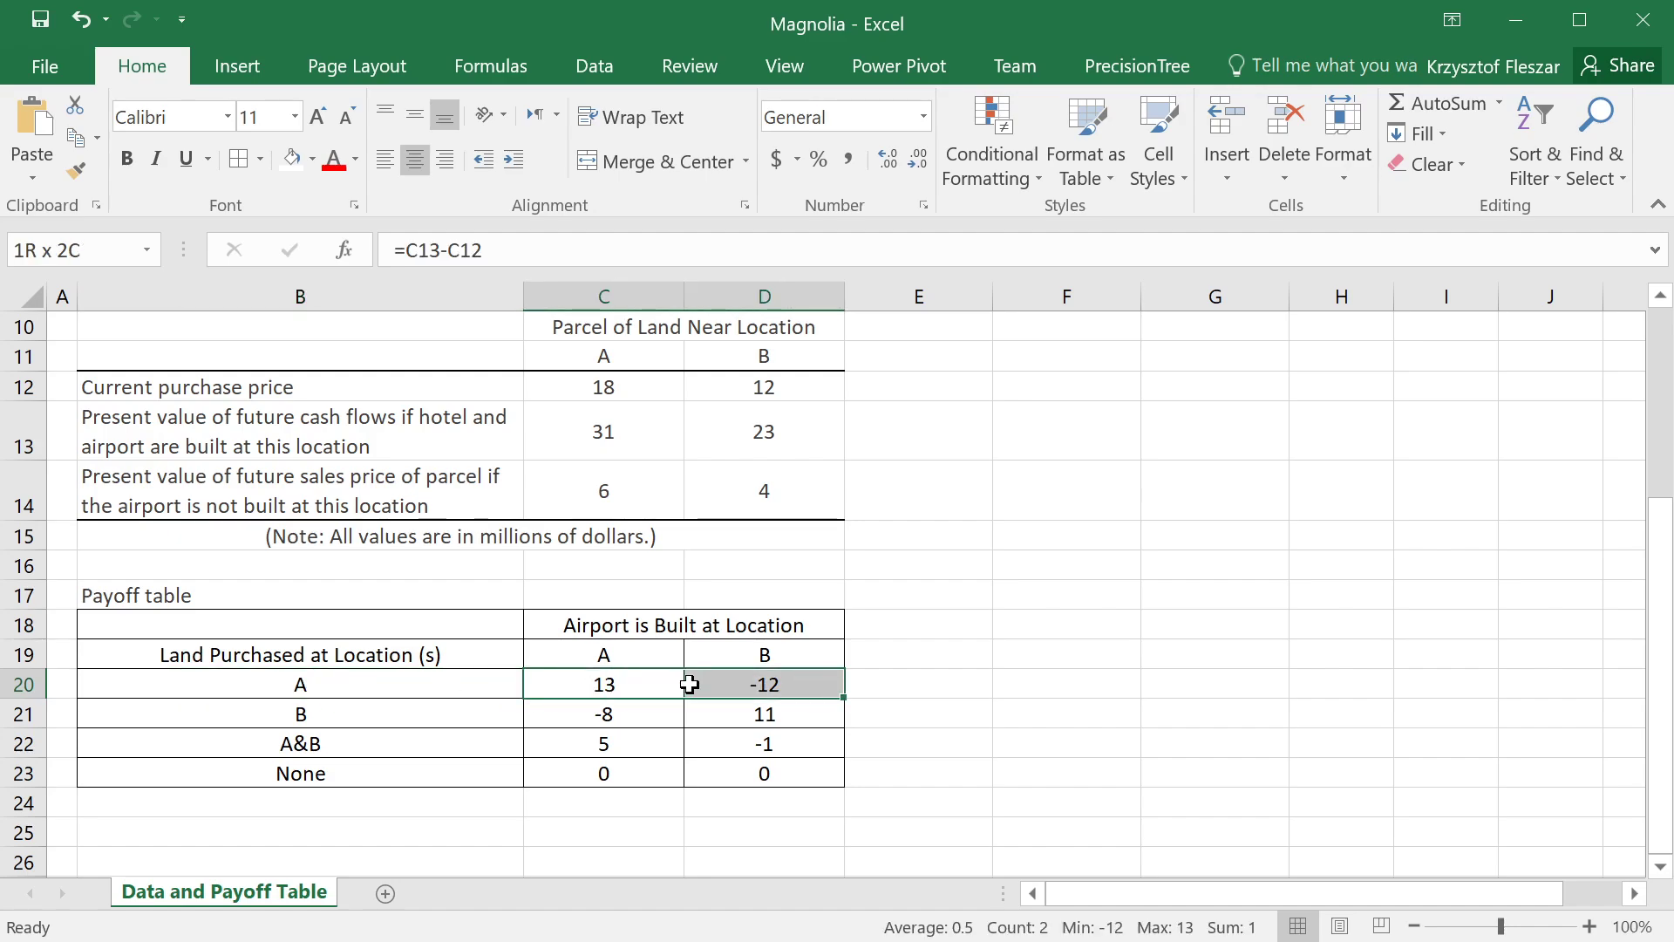
pyautogui.click(413, 681)
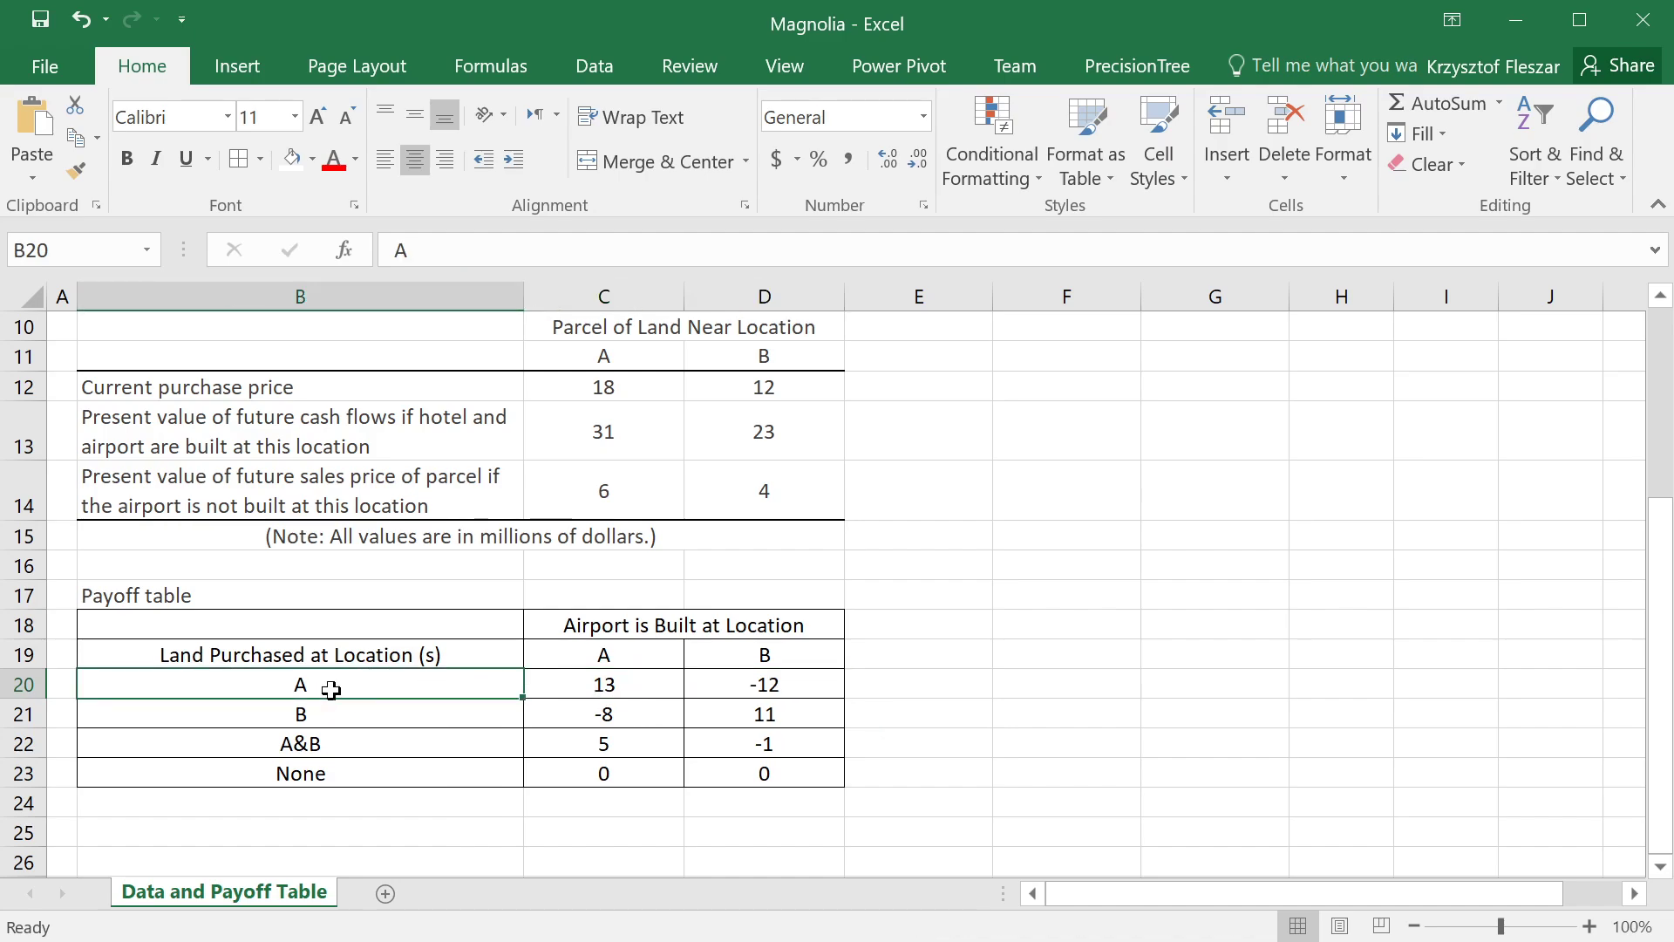
pyautogui.click(575, 686)
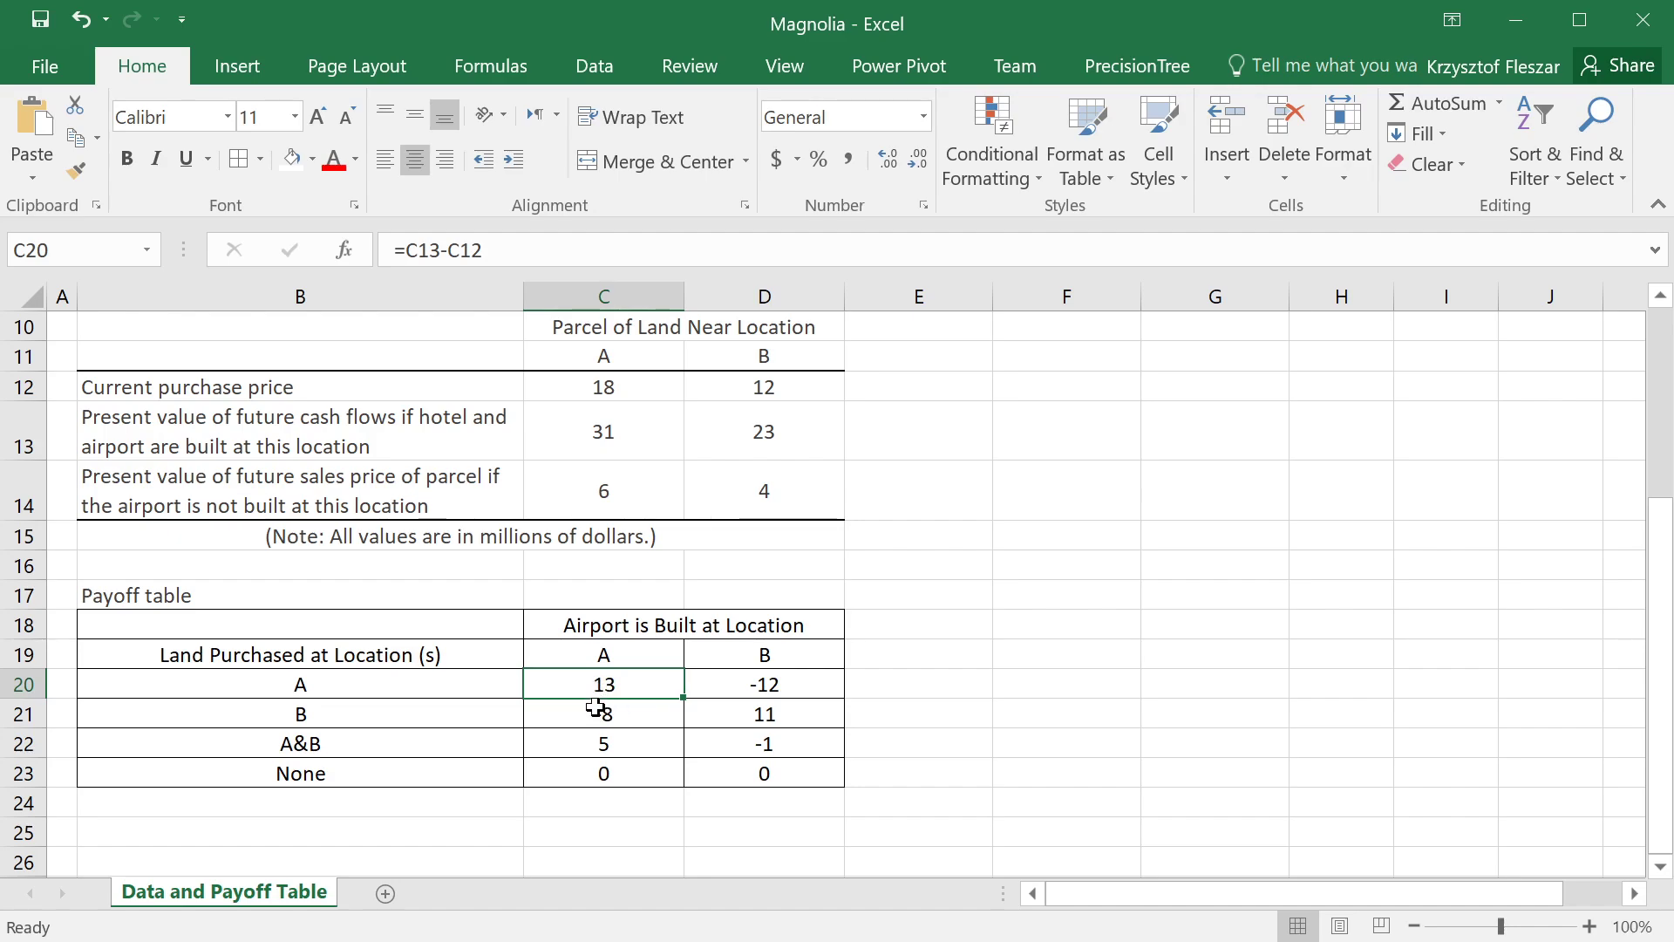
pyautogui.click(762, 682)
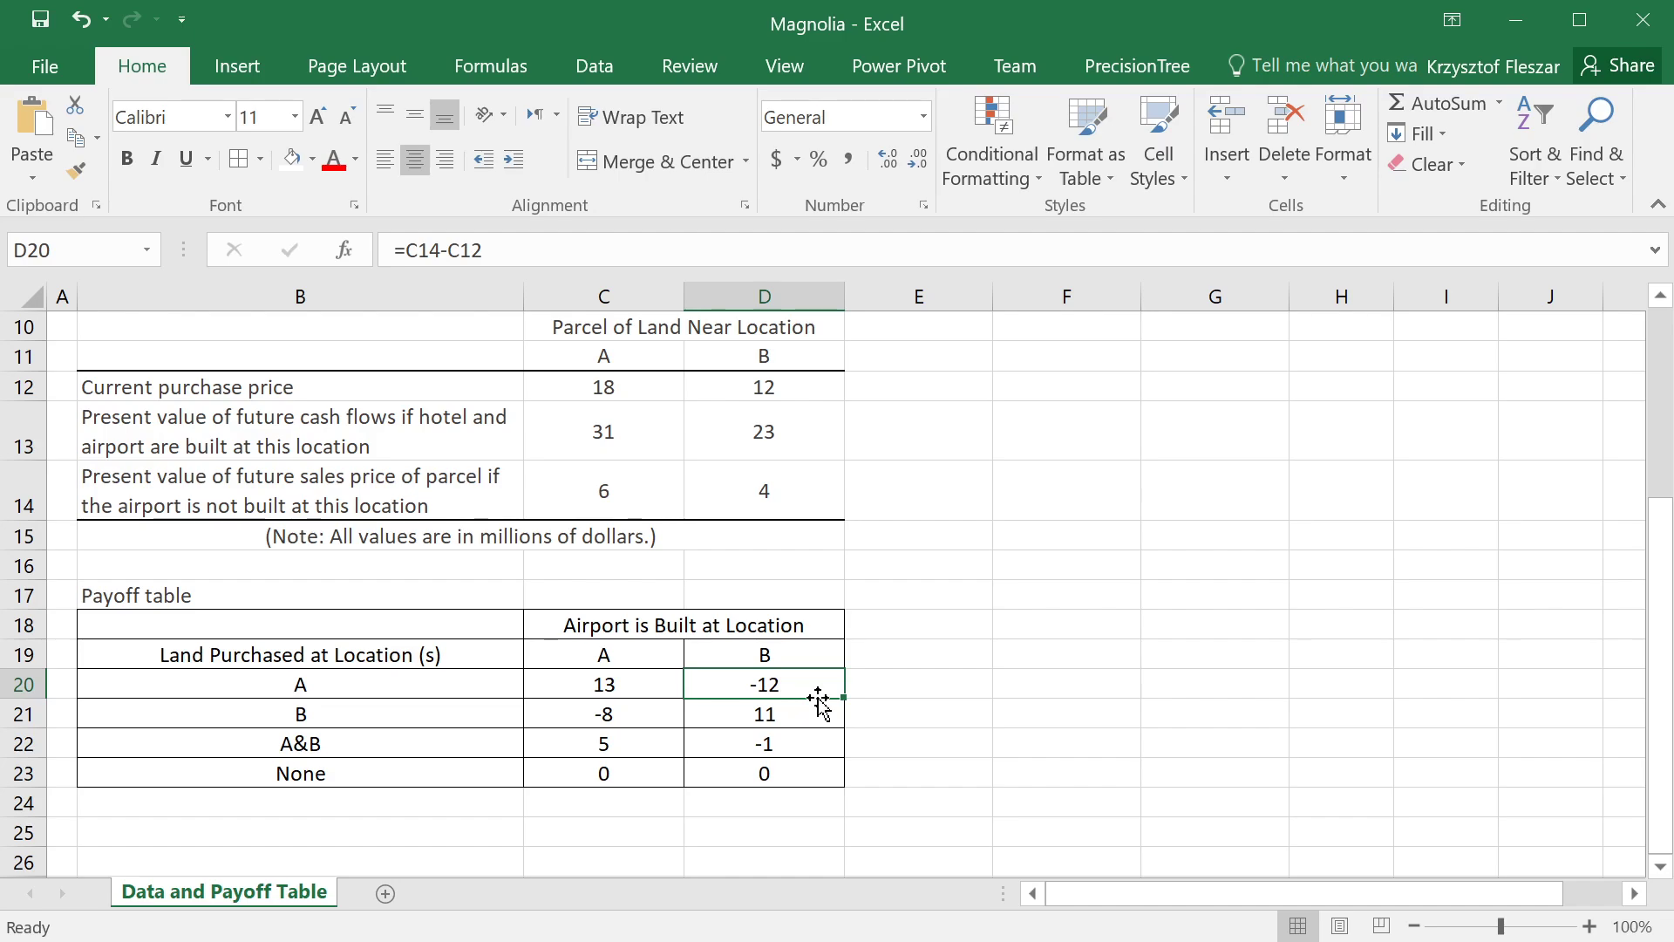
pyautogui.moveTo(648, 695); pyautogui.dragTo(796, 688)
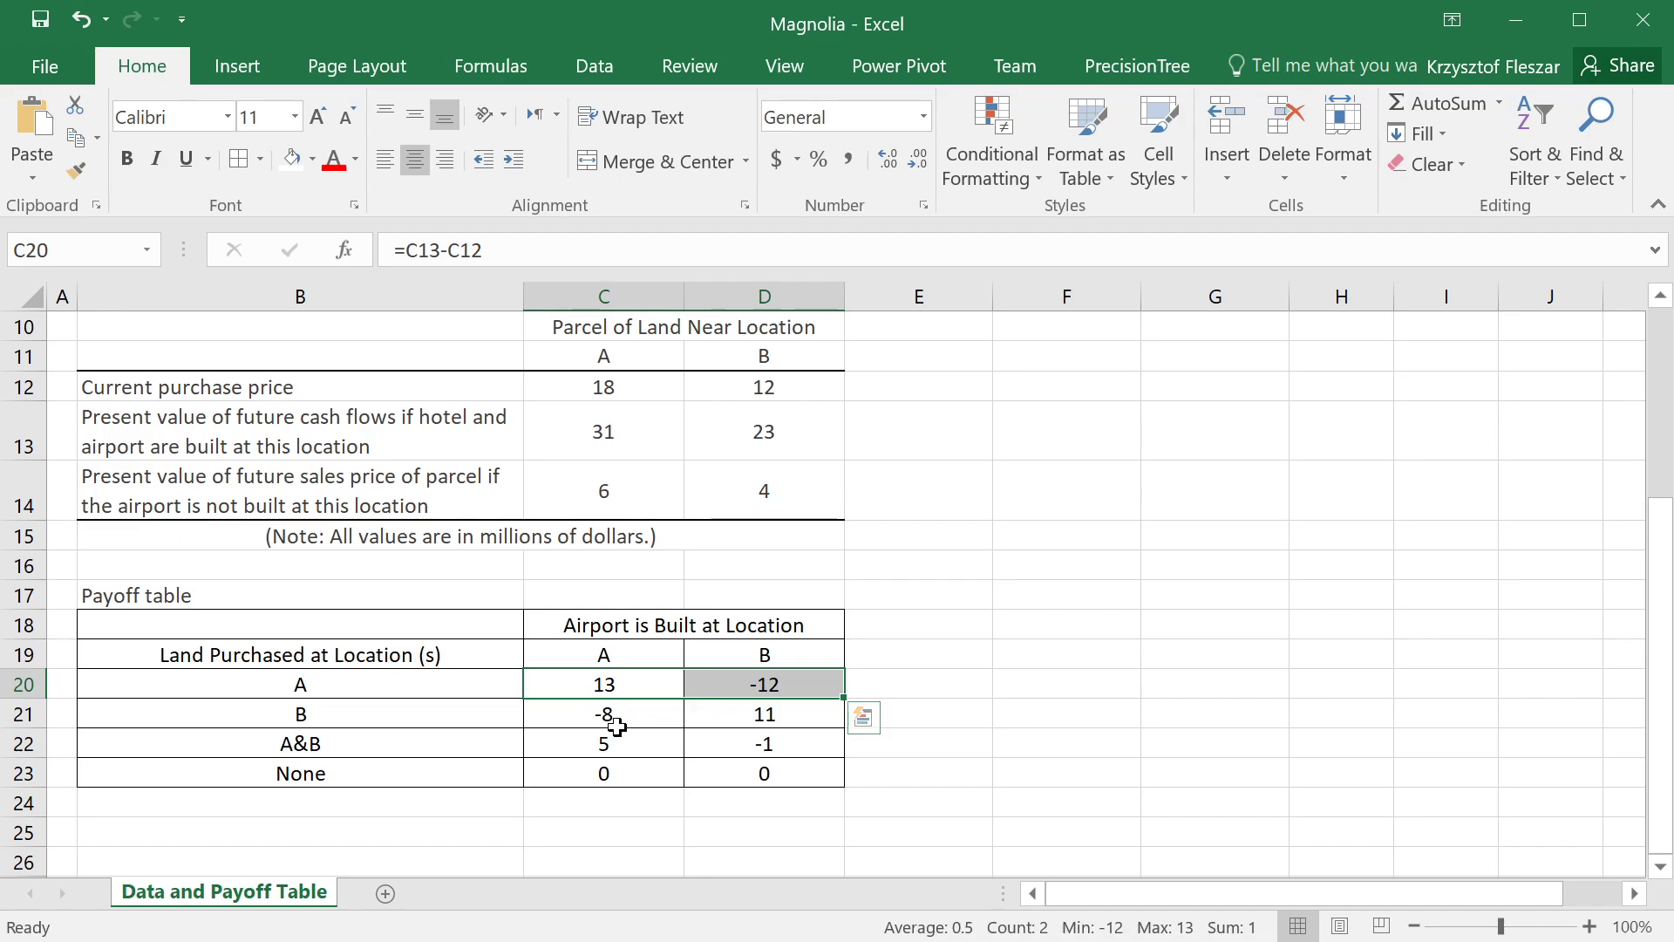
pyautogui.moveTo(616, 726); pyautogui.dragTo(768, 717)
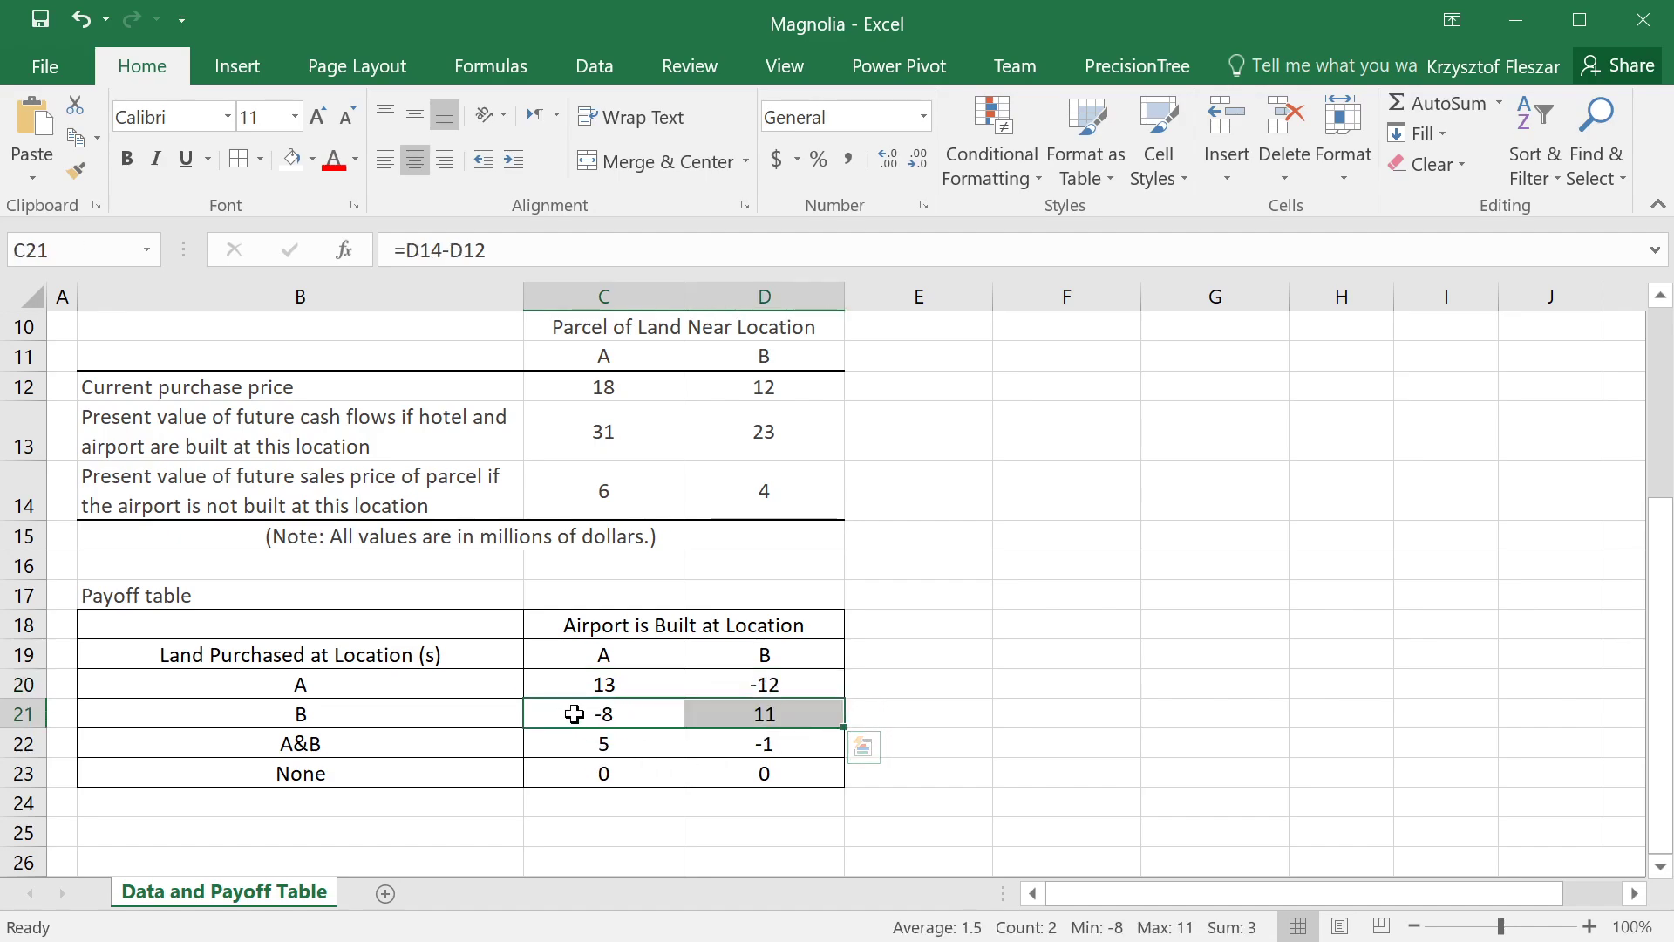
pyautogui.click(606, 742)
pyautogui.click(764, 741)
pyautogui.click(622, 778)
pyautogui.click(751, 772)
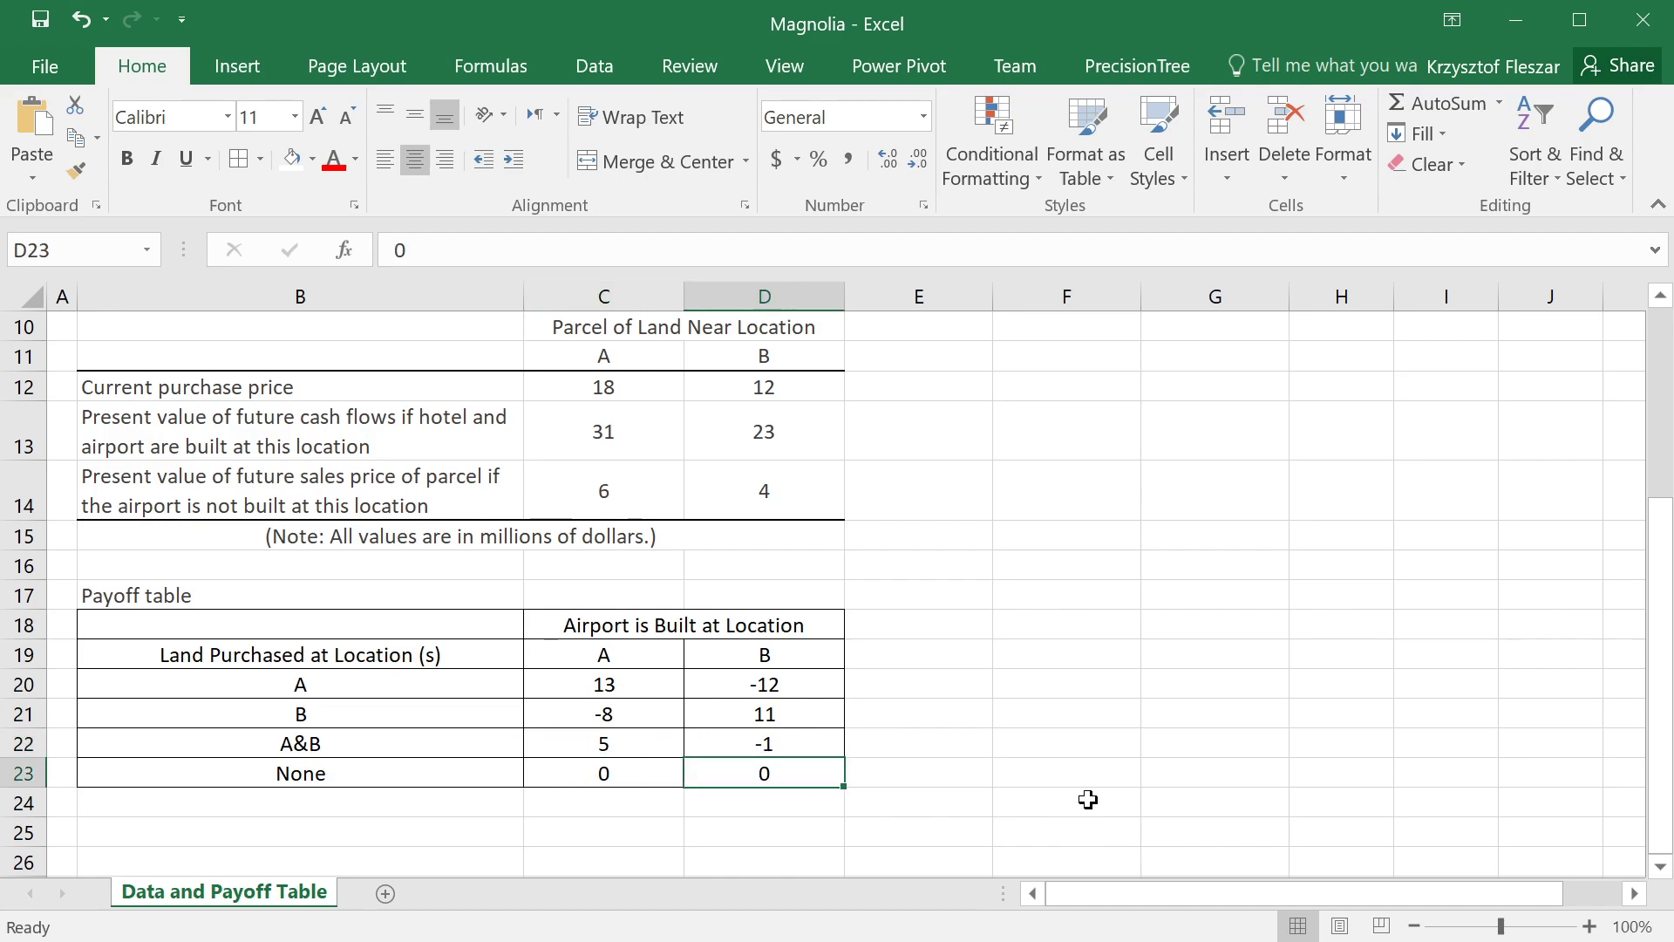
# Copy only the formatting of D19:D23 onto E19:E23 to extend the payoff table by one empty column.
pyautogui.click(919, 653)
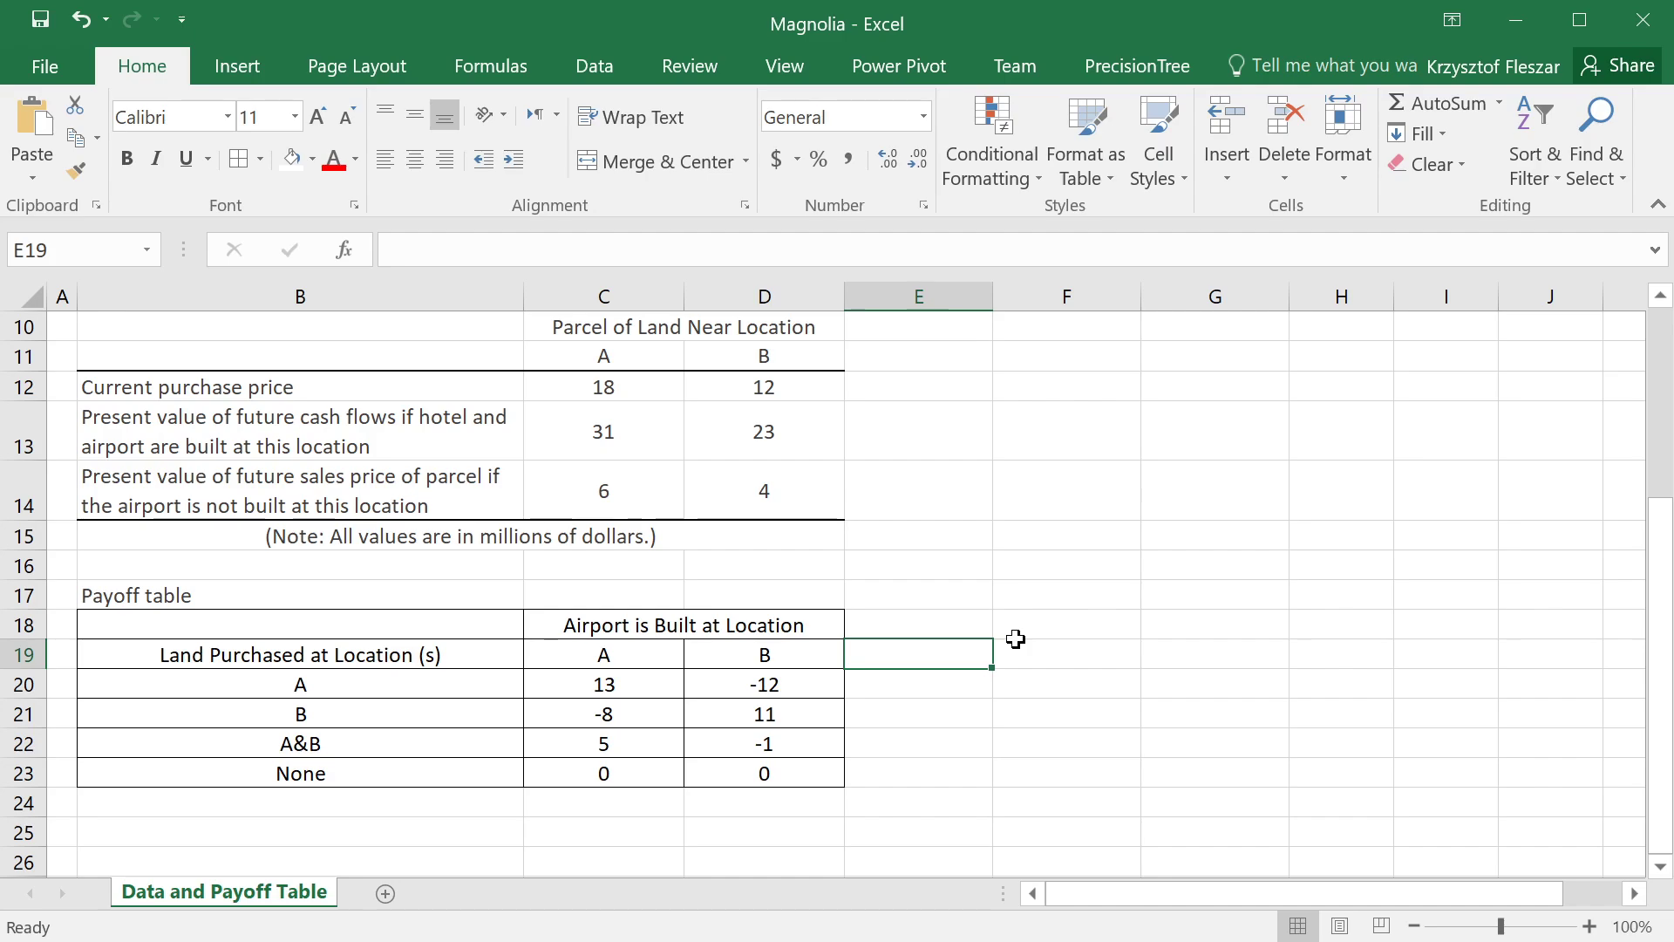
pyautogui.moveTo(824, 656); pyautogui.dragTo(832, 743)
pyautogui.hotkey('ctrl', 'c')
pyautogui.click(915, 653)
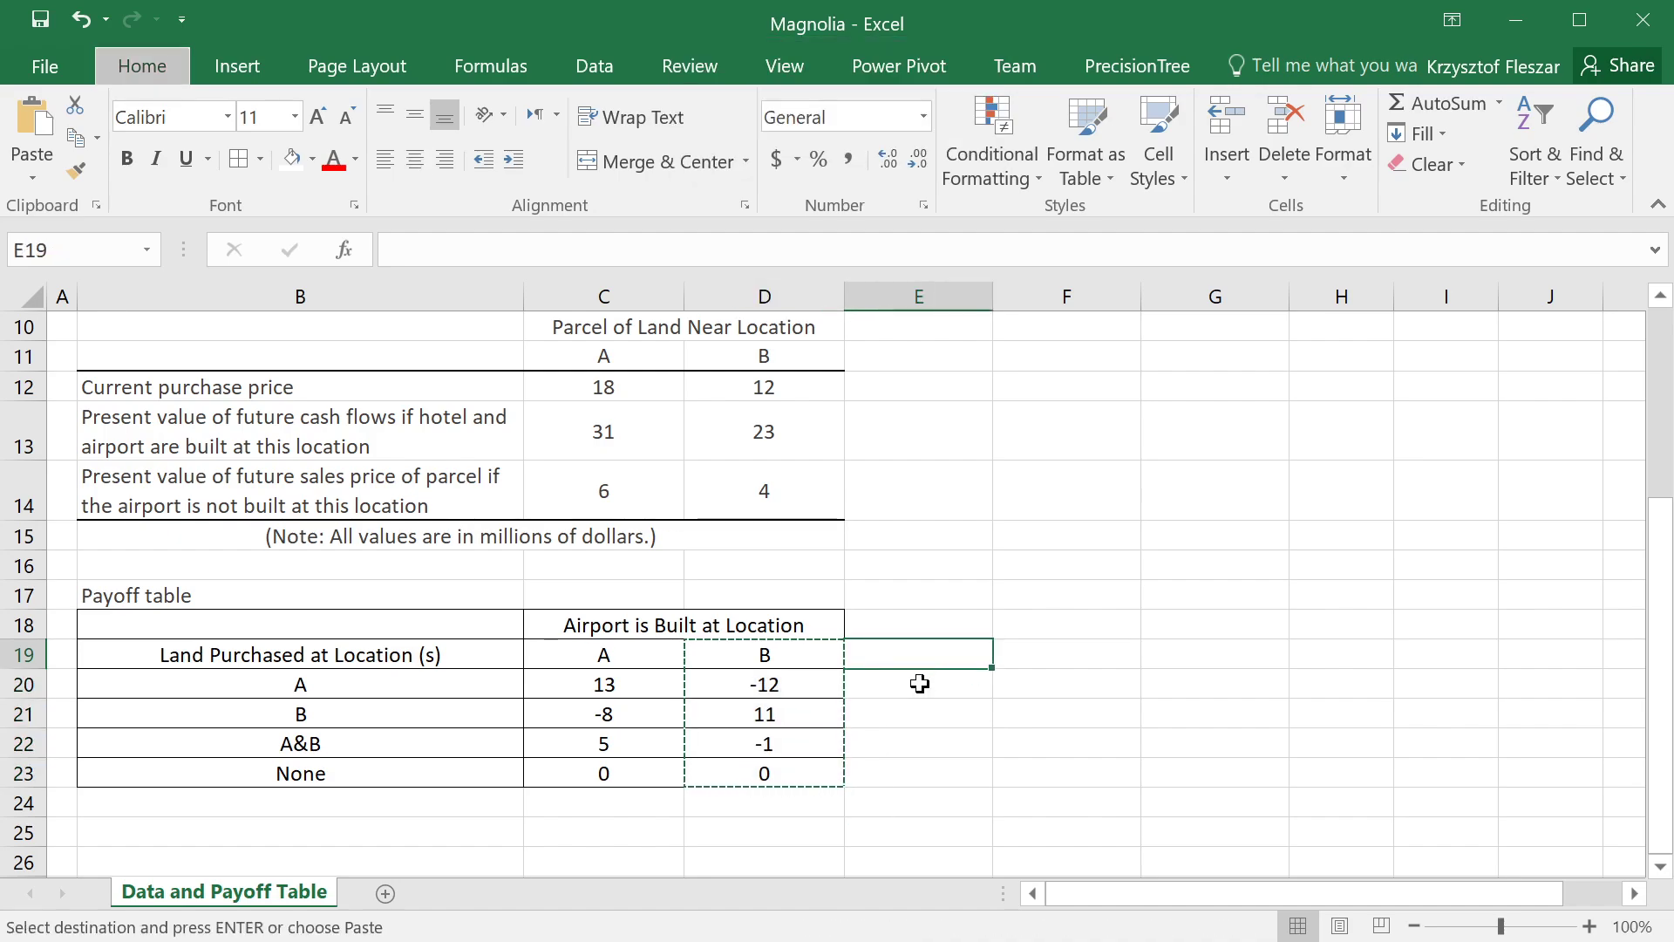
pyautogui.hotkey('shift', 'Down')
pyautogui.hotkey('shift', 'Down')
pyautogui.hotkey('shift', 'Down')
pyautogui.hotkey('shift', 'Down')
pyautogui.click(1231, 771)
pyautogui.press('Escape')
pyautogui.click(919, 651)
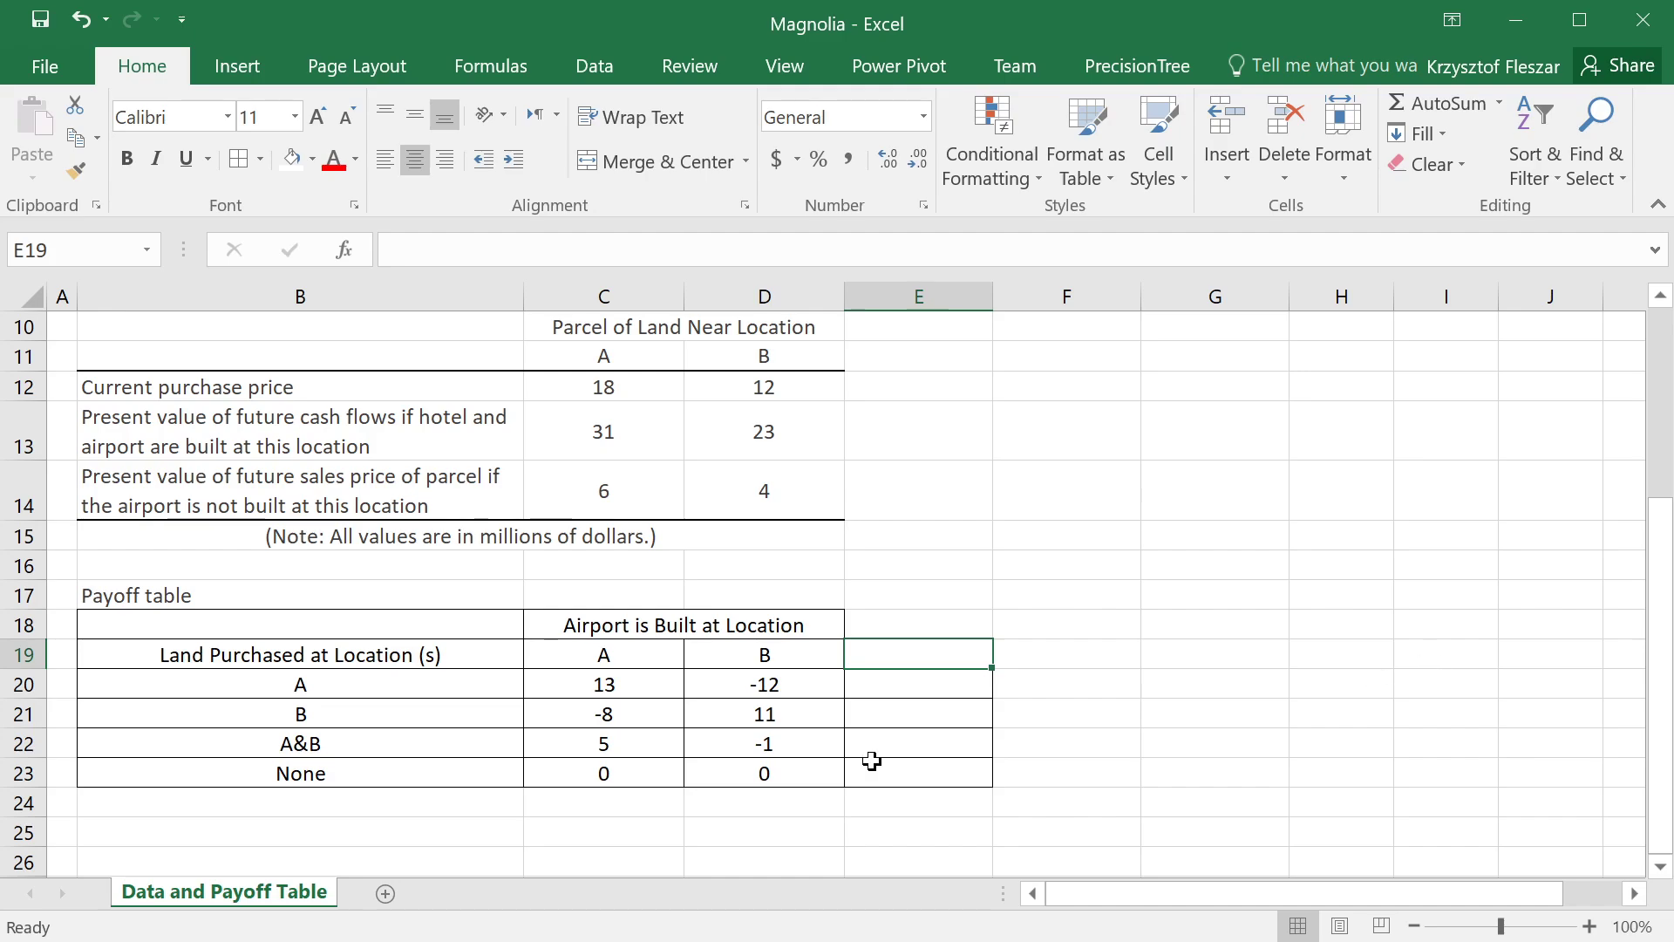
# Check the two payoffs for purchasing parcel A and enter the column header MIN in E19.
pyautogui.moveTo(776, 683); pyautogui.dragTo(580, 691)
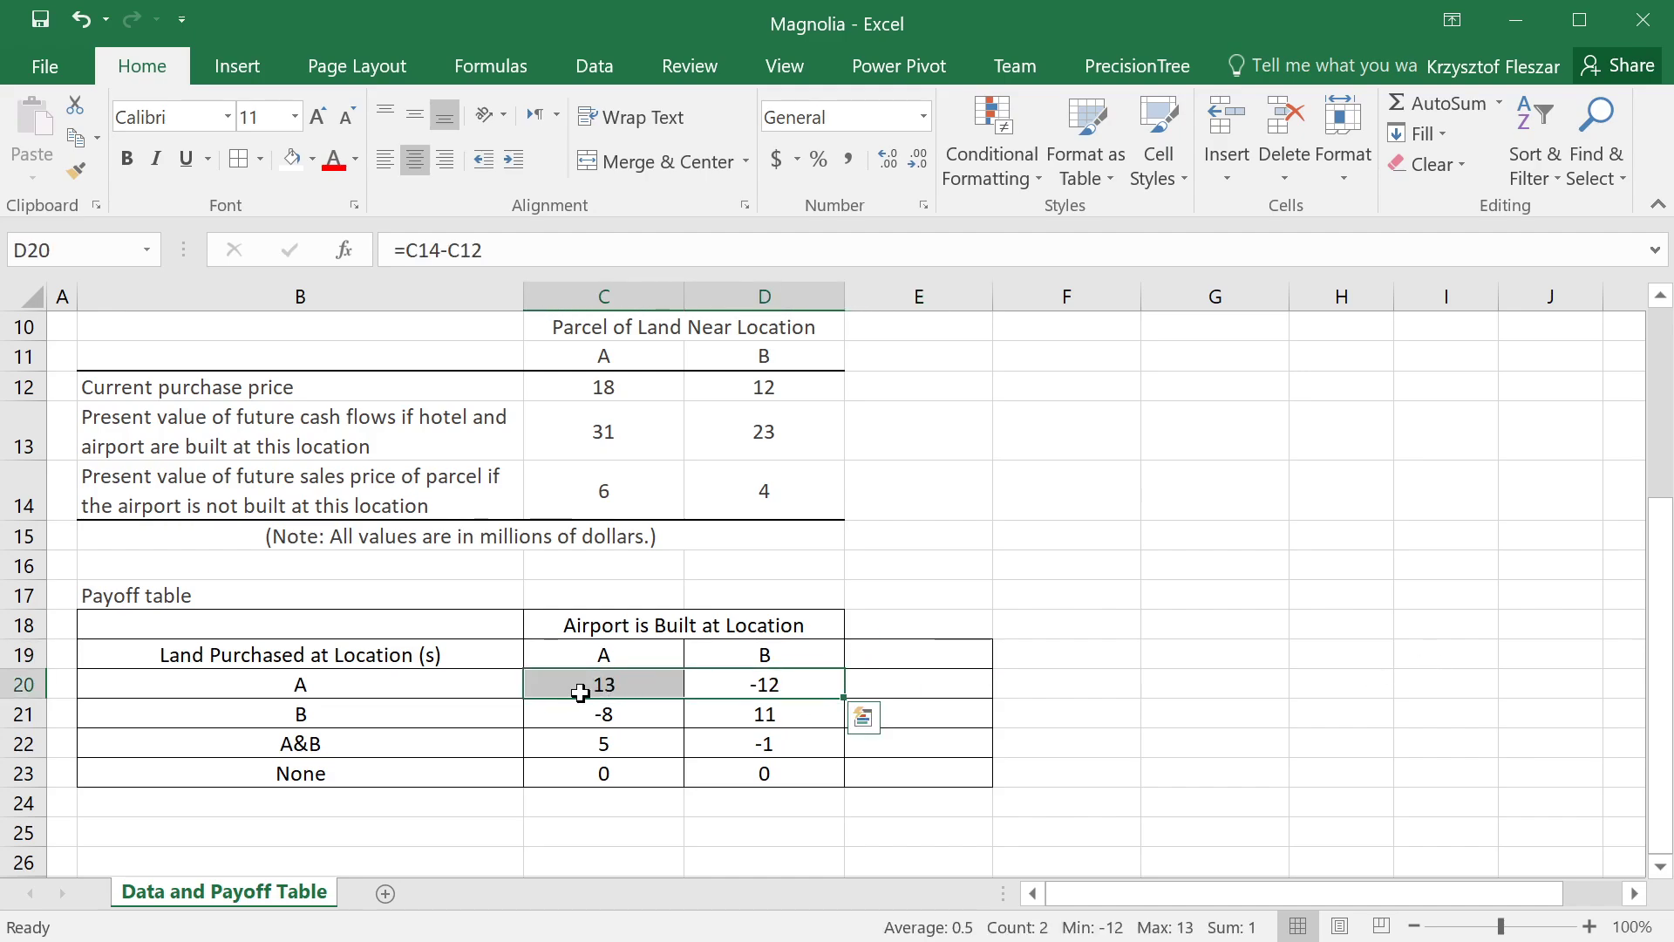
pyautogui.click(759, 684)
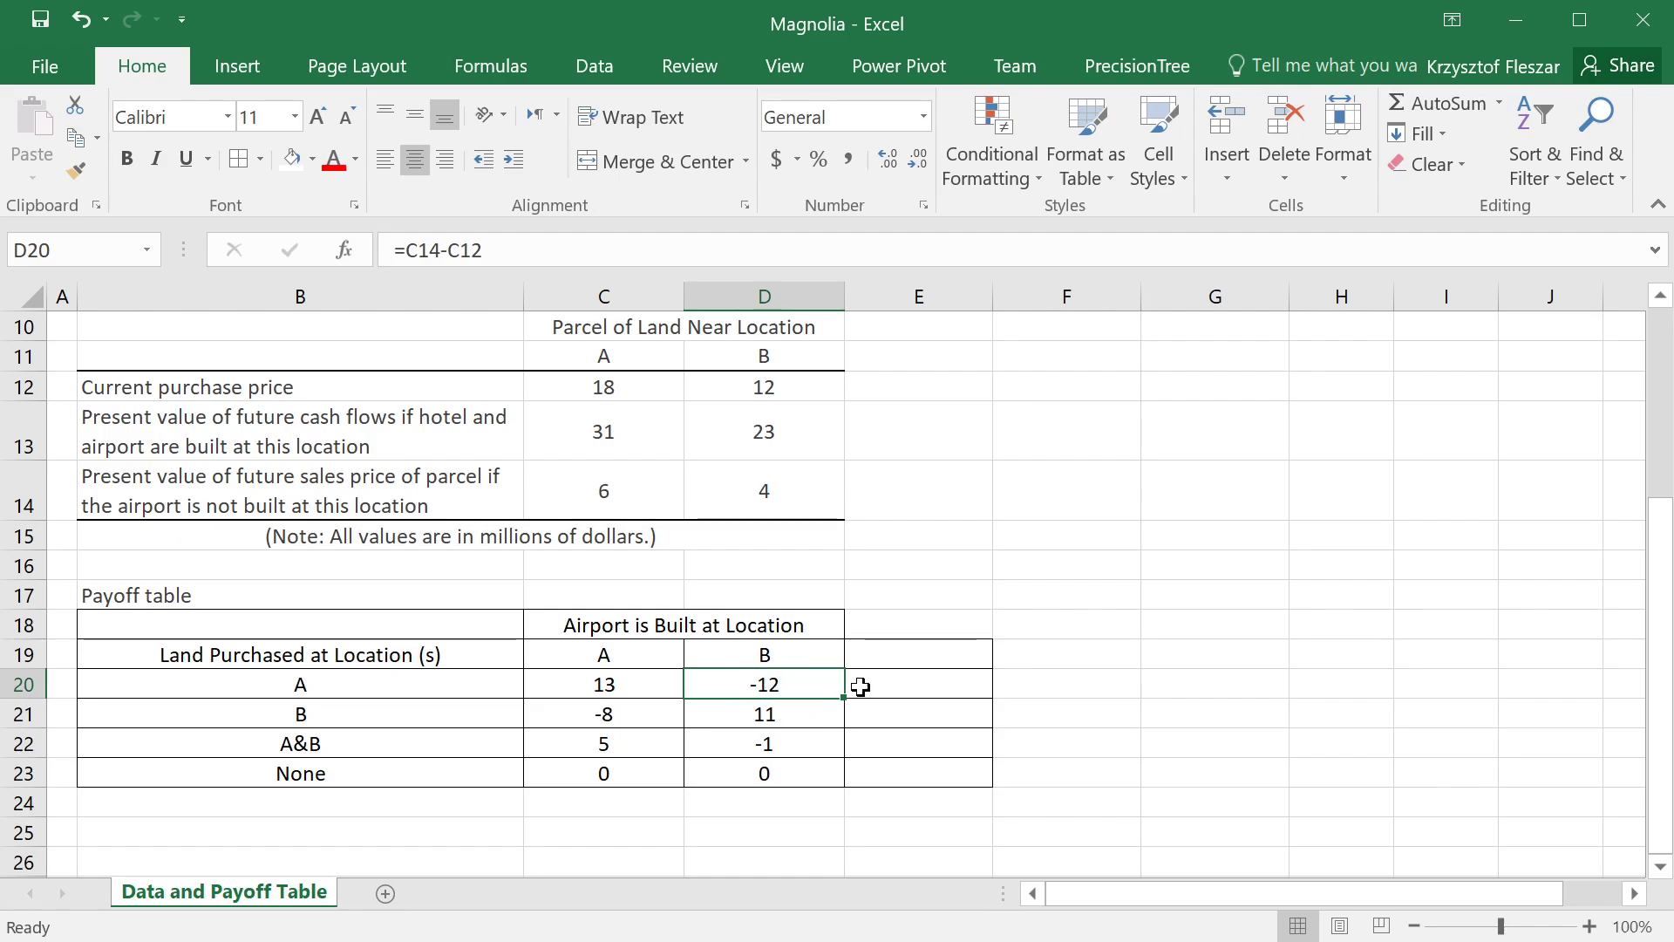
pyautogui.click(897, 687)
pyautogui.click(807, 686)
pyautogui.click(927, 657)
pyautogui.write('MIN')
pyautogui.press('Return')
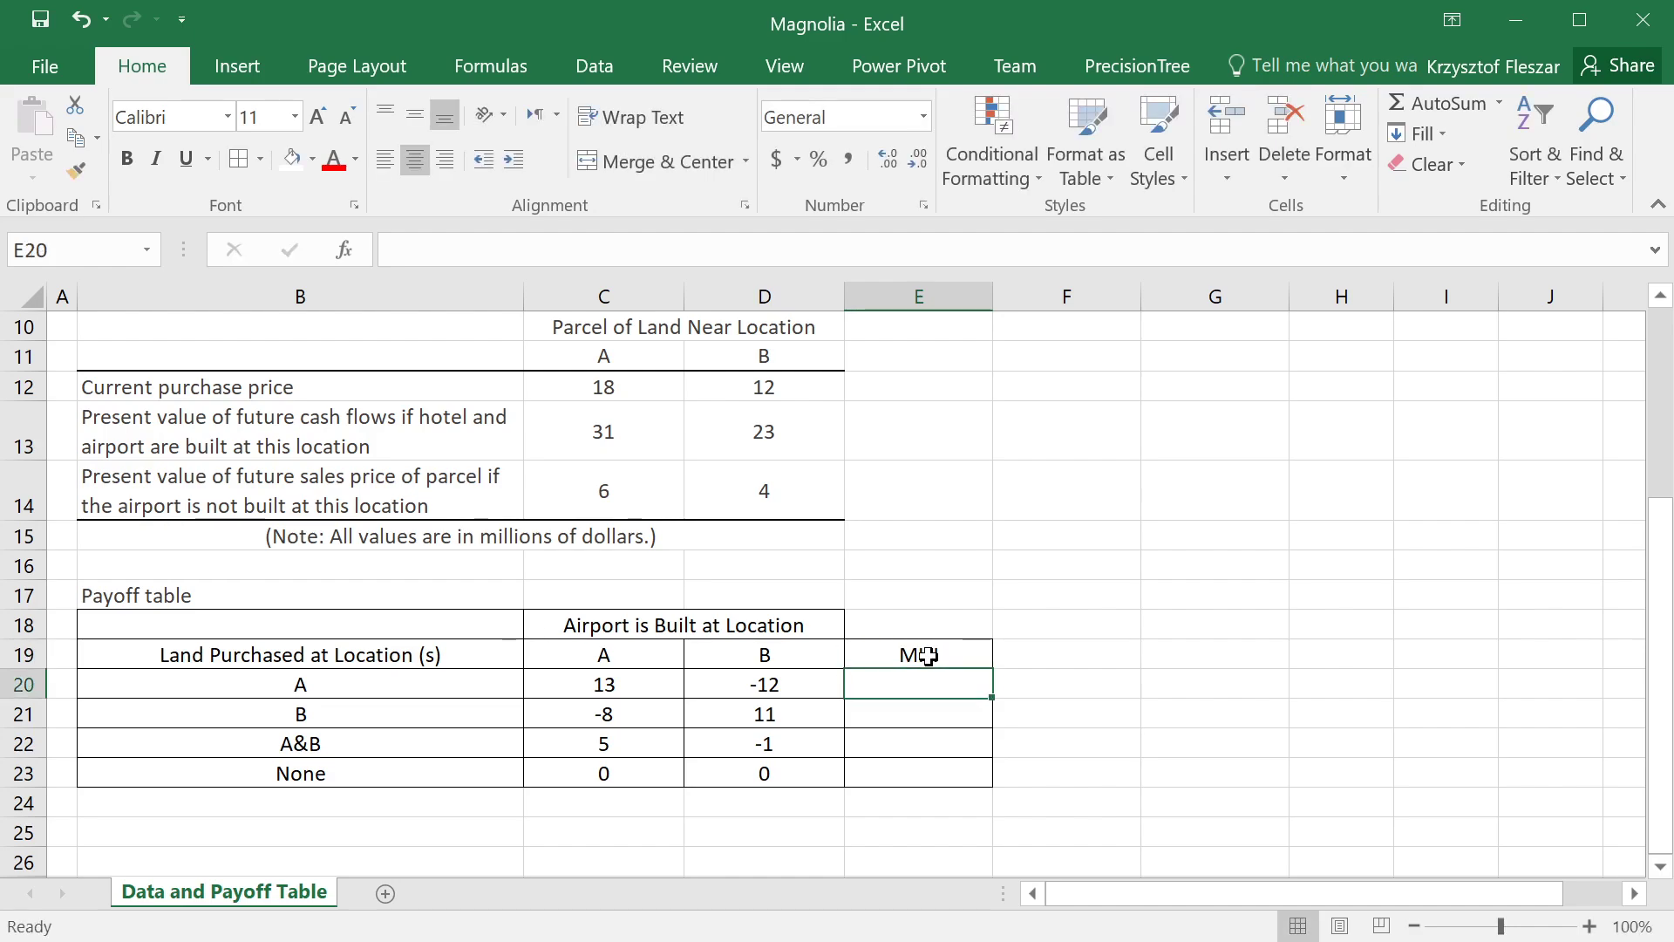
# Enter the formula =MIN(C20:D20) in E20 for the worst payoff of purchasing parcel A.
pyautogui.write('=')
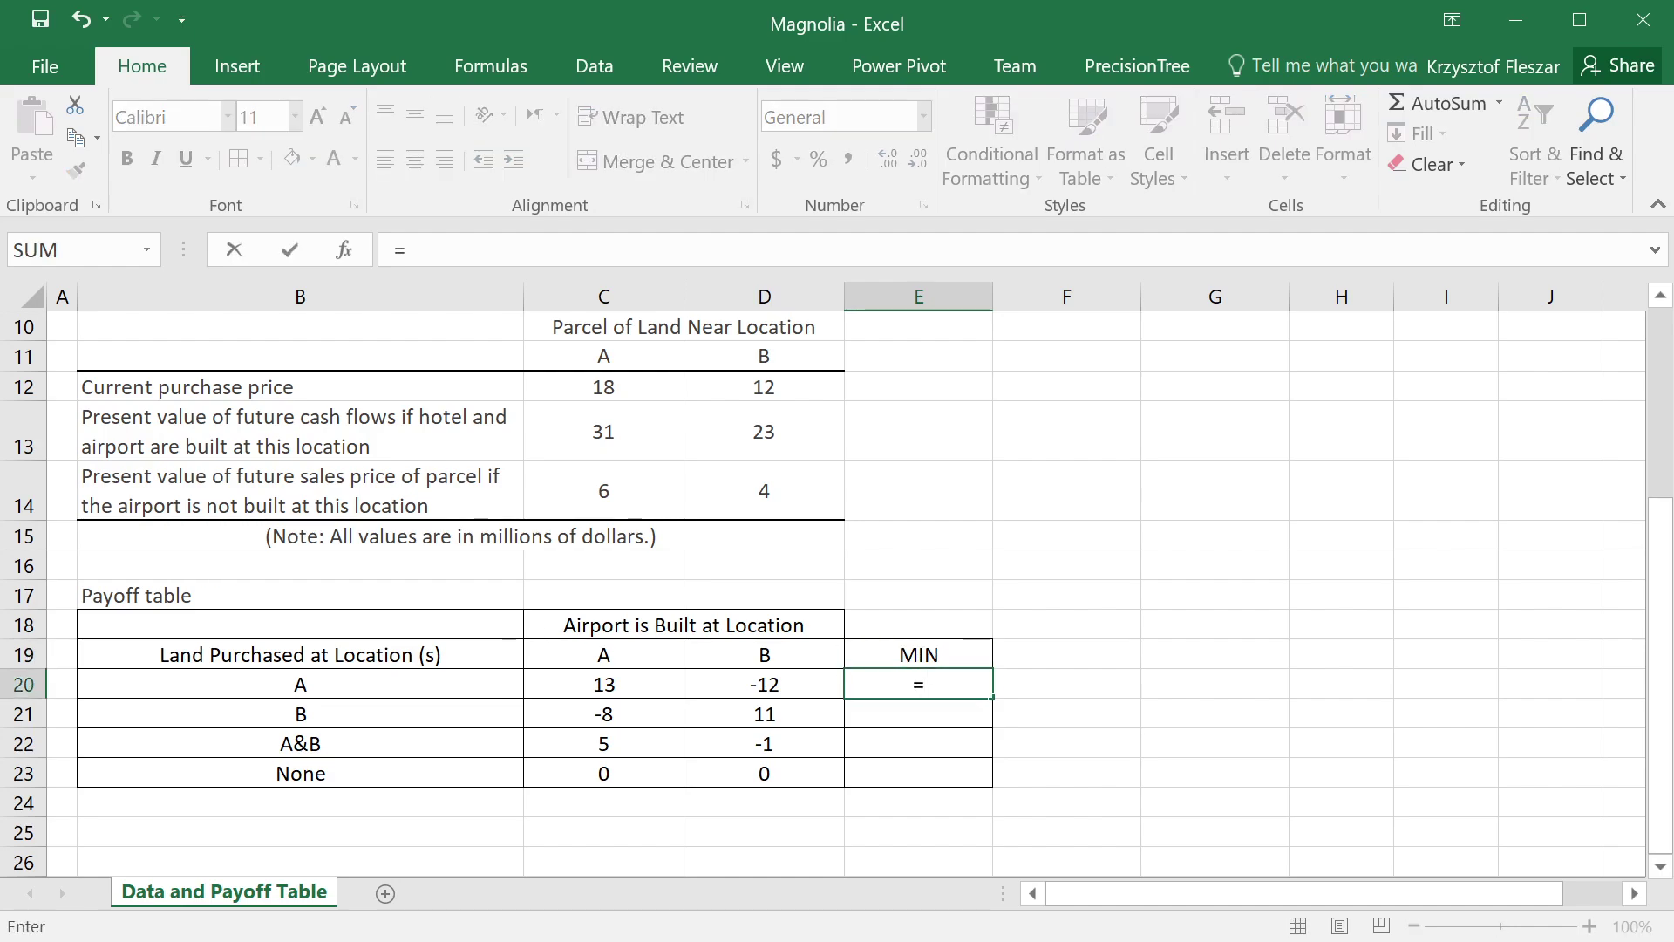
pyautogui.write('min(')
pyautogui.moveTo(784, 685); pyautogui.dragTo(558, 687)
pyautogui.write(')')
pyautogui.press('Return')
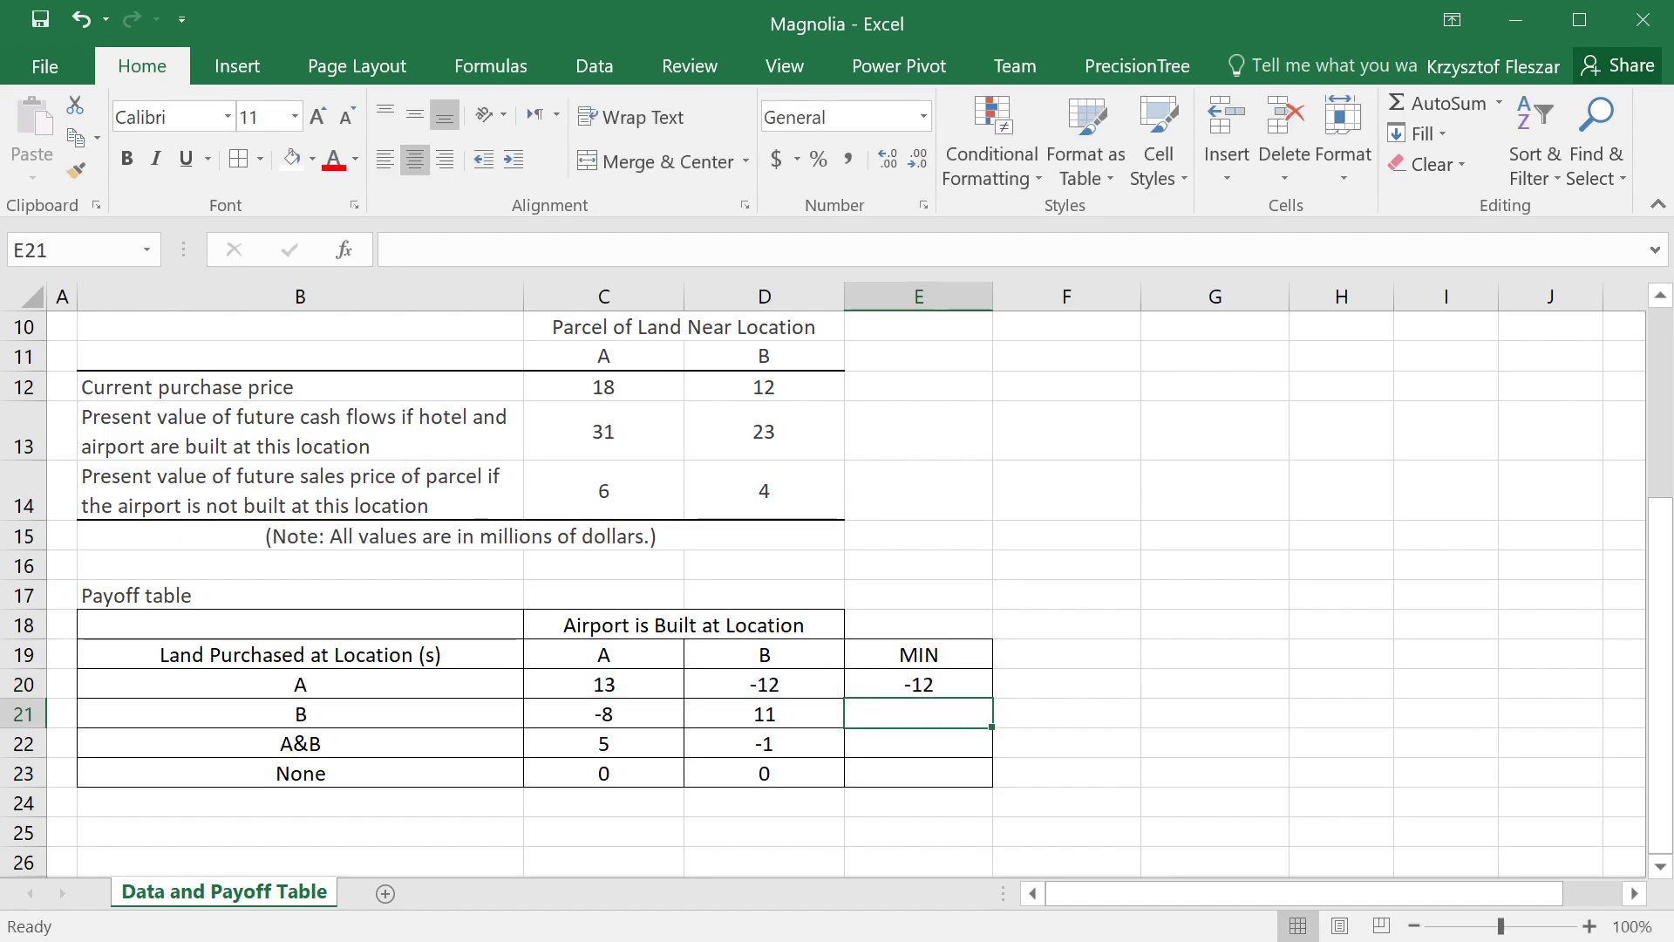
# Copy the minimum formula from E20 into E21:E23 for the remaining land purchase alternatives.
pyautogui.press('Up')
pyautogui.hotkey('ctrl', 'c')
pyautogui.press('Down')
pyautogui.hotkey('shift', 'Down')
pyautogui.hotkey('shift', 'Down')
pyautogui.hotkey('ctrl', 'v')
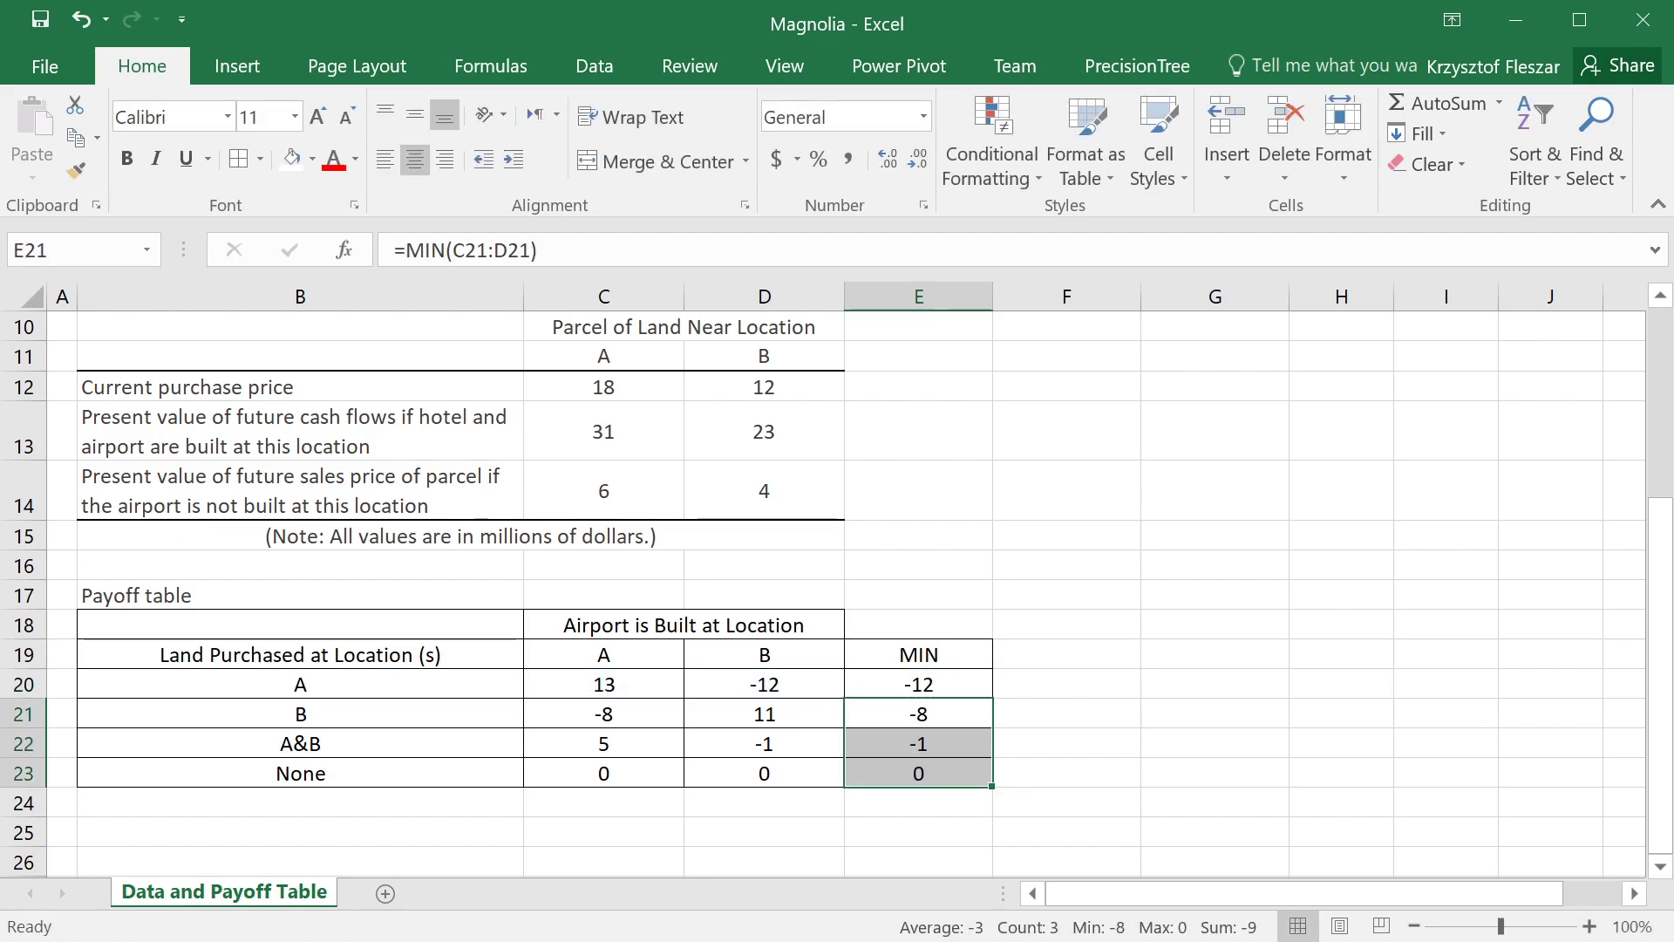
pyautogui.press('Return')
# Inspect the copied MIN formulas in E21, E22 and E23 to verify which cells each one references.
pyautogui.press('Up')
pyautogui.press('F2')
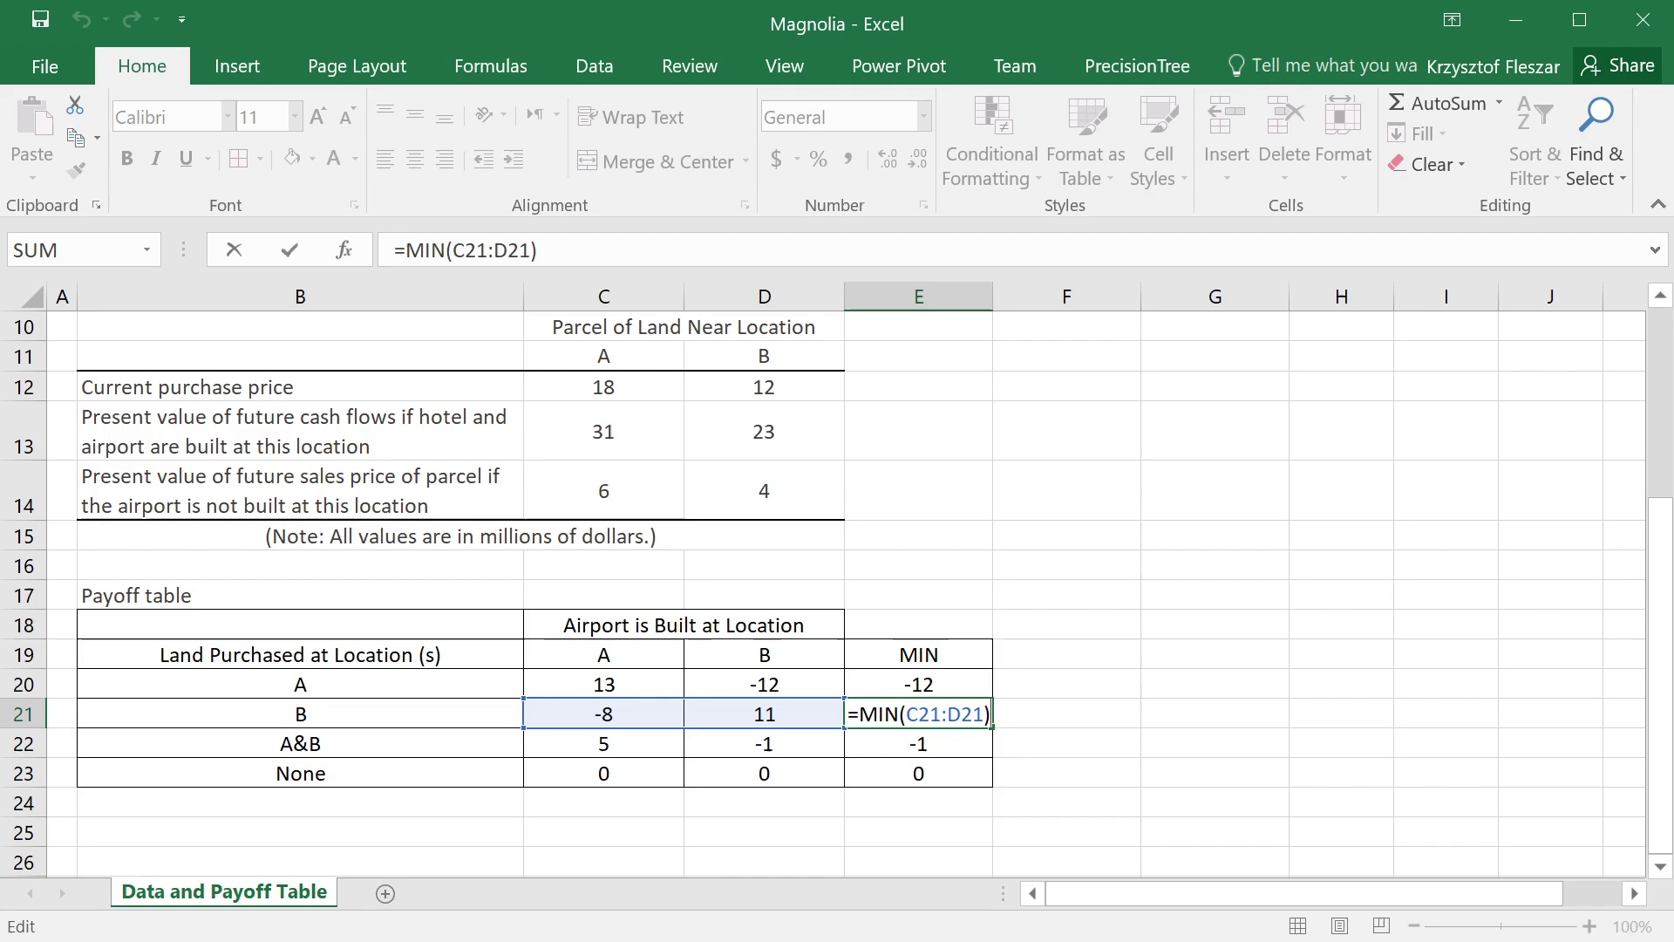
pyautogui.press('Escape')
pyautogui.press('Down')
pyautogui.press('F2')
pyautogui.press('Escape')
pyautogui.press('Escape')
pyautogui.press('Down')
pyautogui.press('F2')
pyautogui.press('Escape')
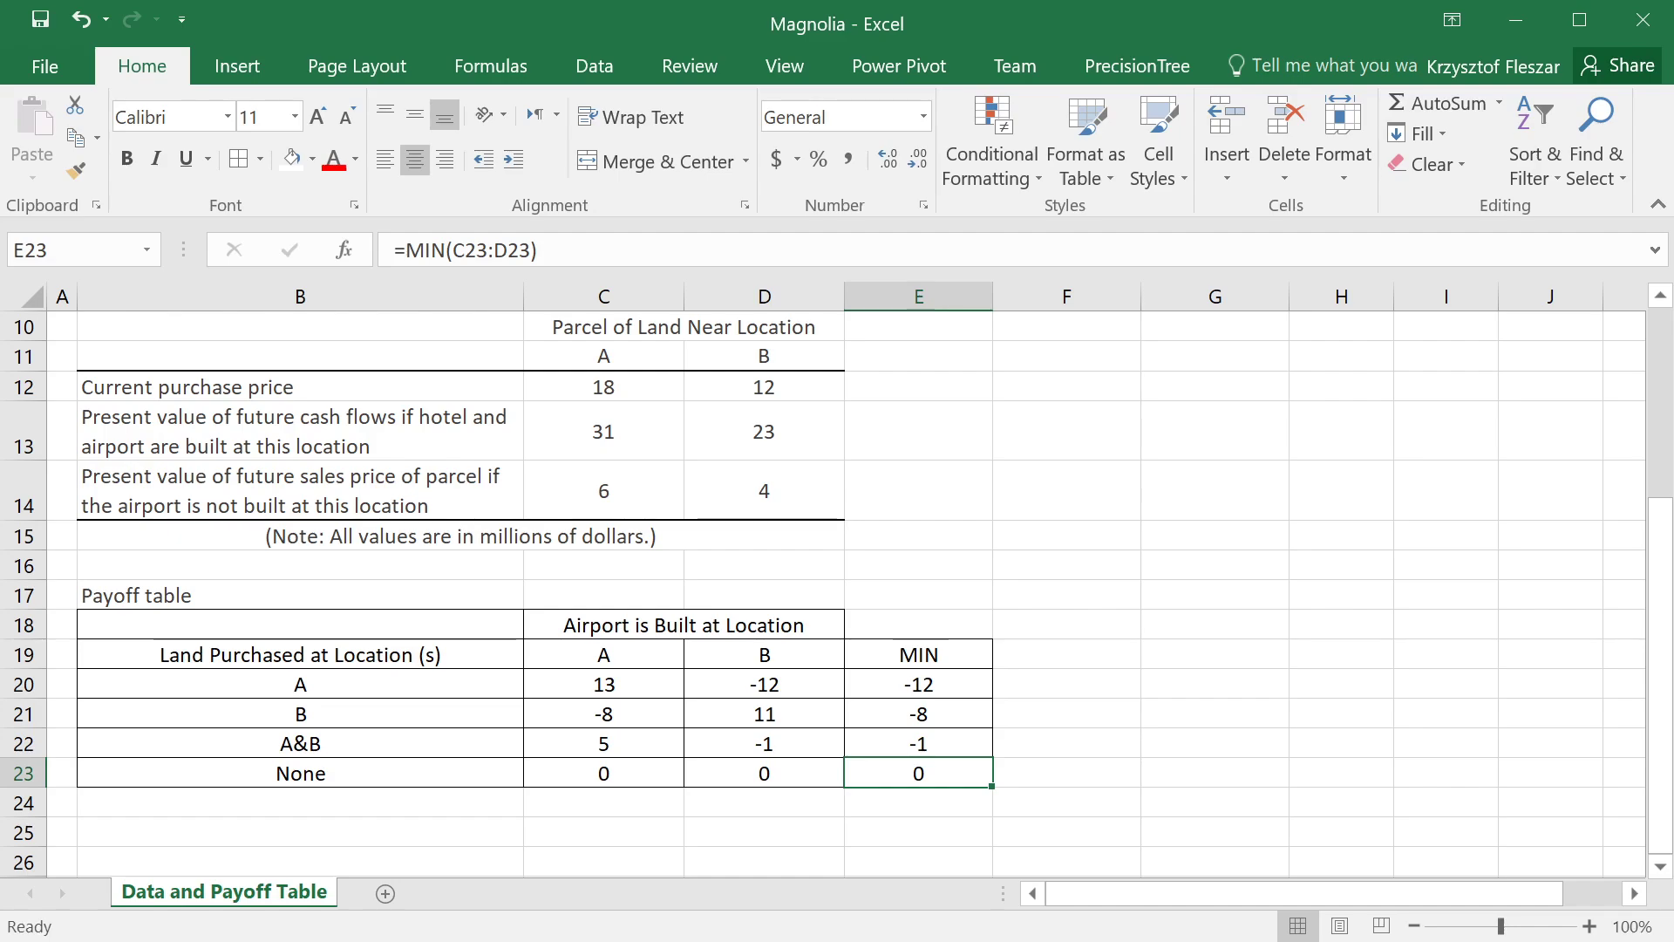
# Compare the payoffs of purchasing parcel A in C20:D20 under both airport locations with the row's minimum in E20.
pyautogui.press('Up')
pyautogui.press('Up')
pyautogui.press('Up')
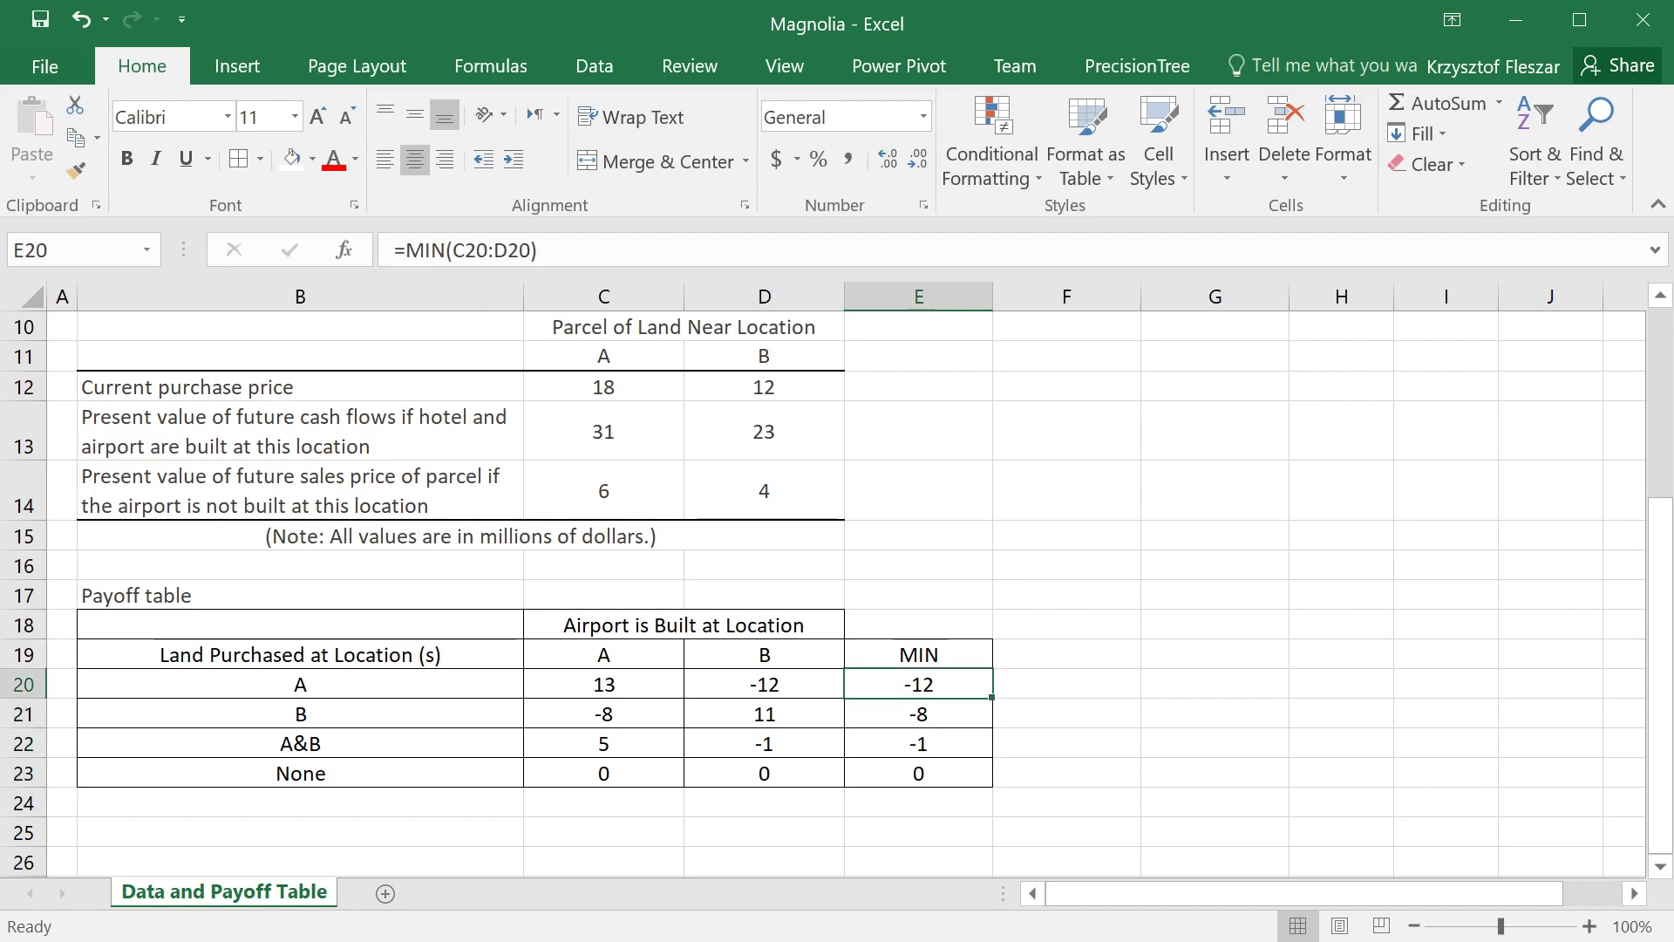
pyautogui.press('Left')
pyautogui.press('Left')
pyautogui.hotkey('shift', 'Right')
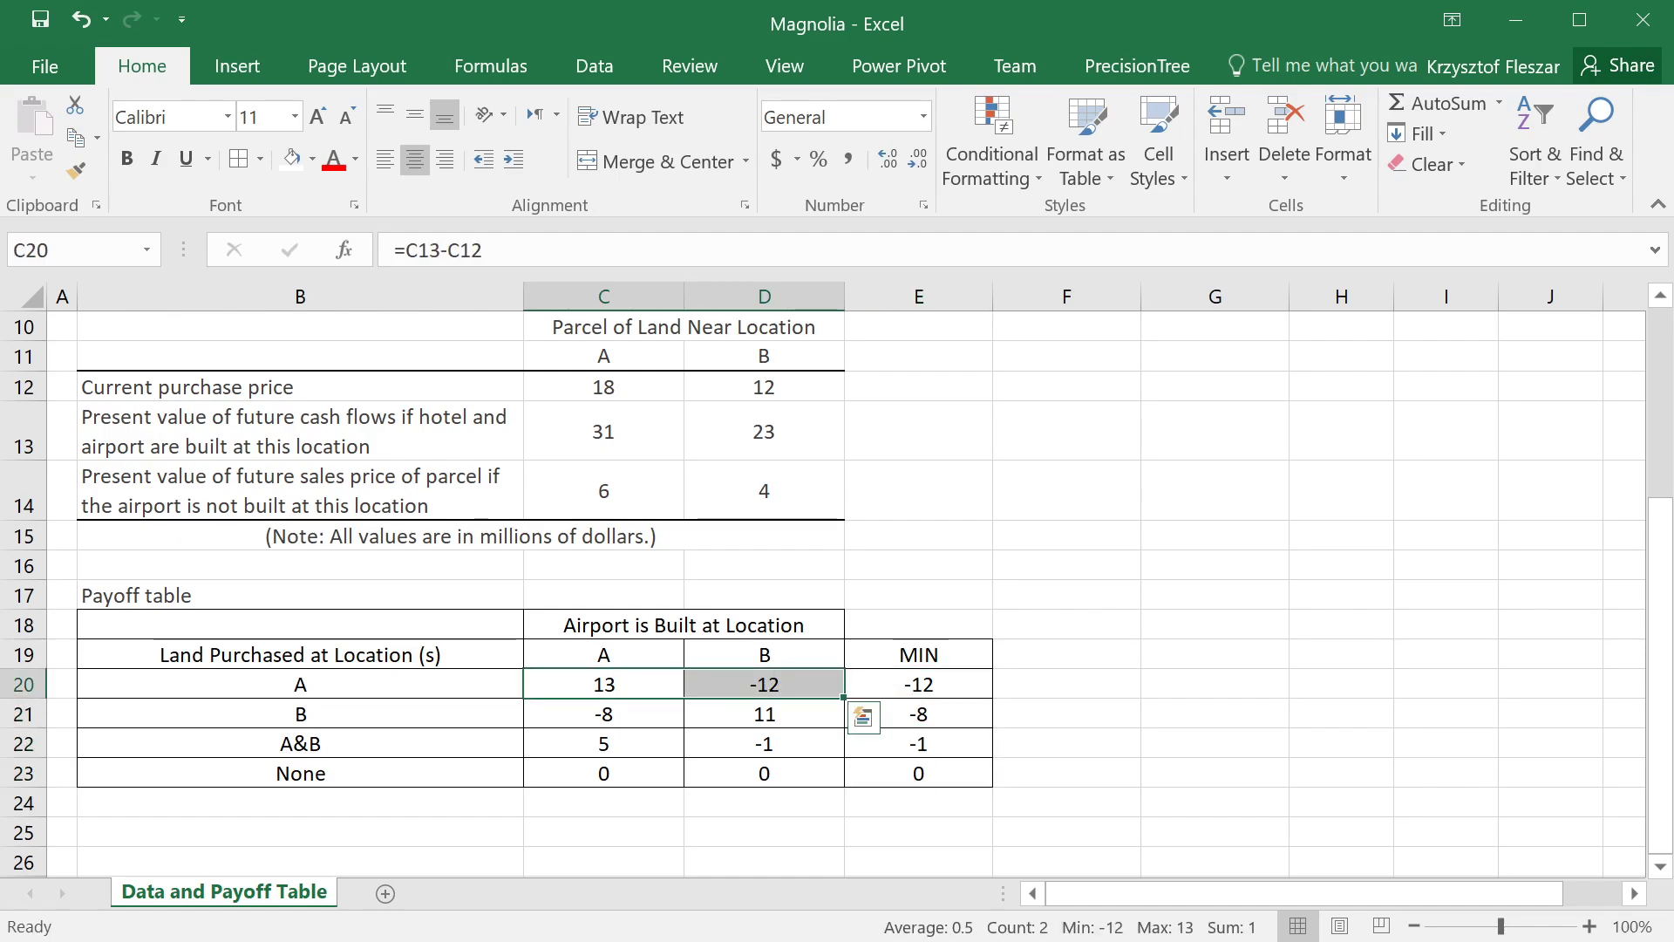
pyautogui.press('Up')
pyautogui.press('Left')
pyautogui.press('Right')
pyautogui.hotkey('shift', 'Right')
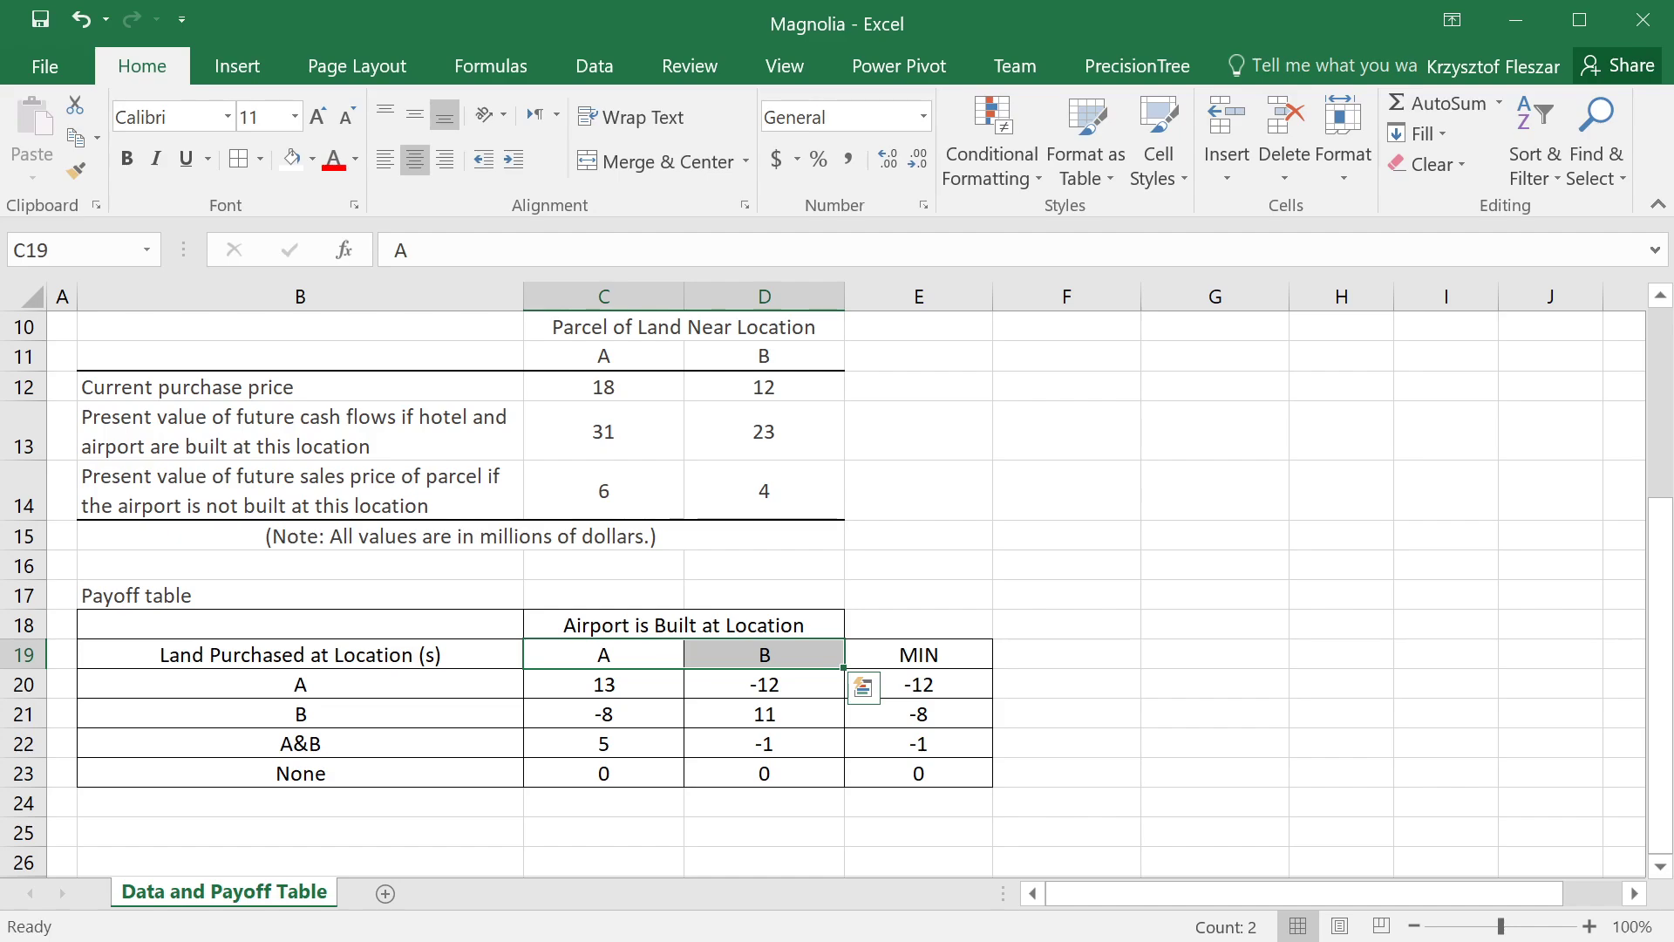
pyautogui.press('Down')
pyautogui.hotkey('shift', 'Right')
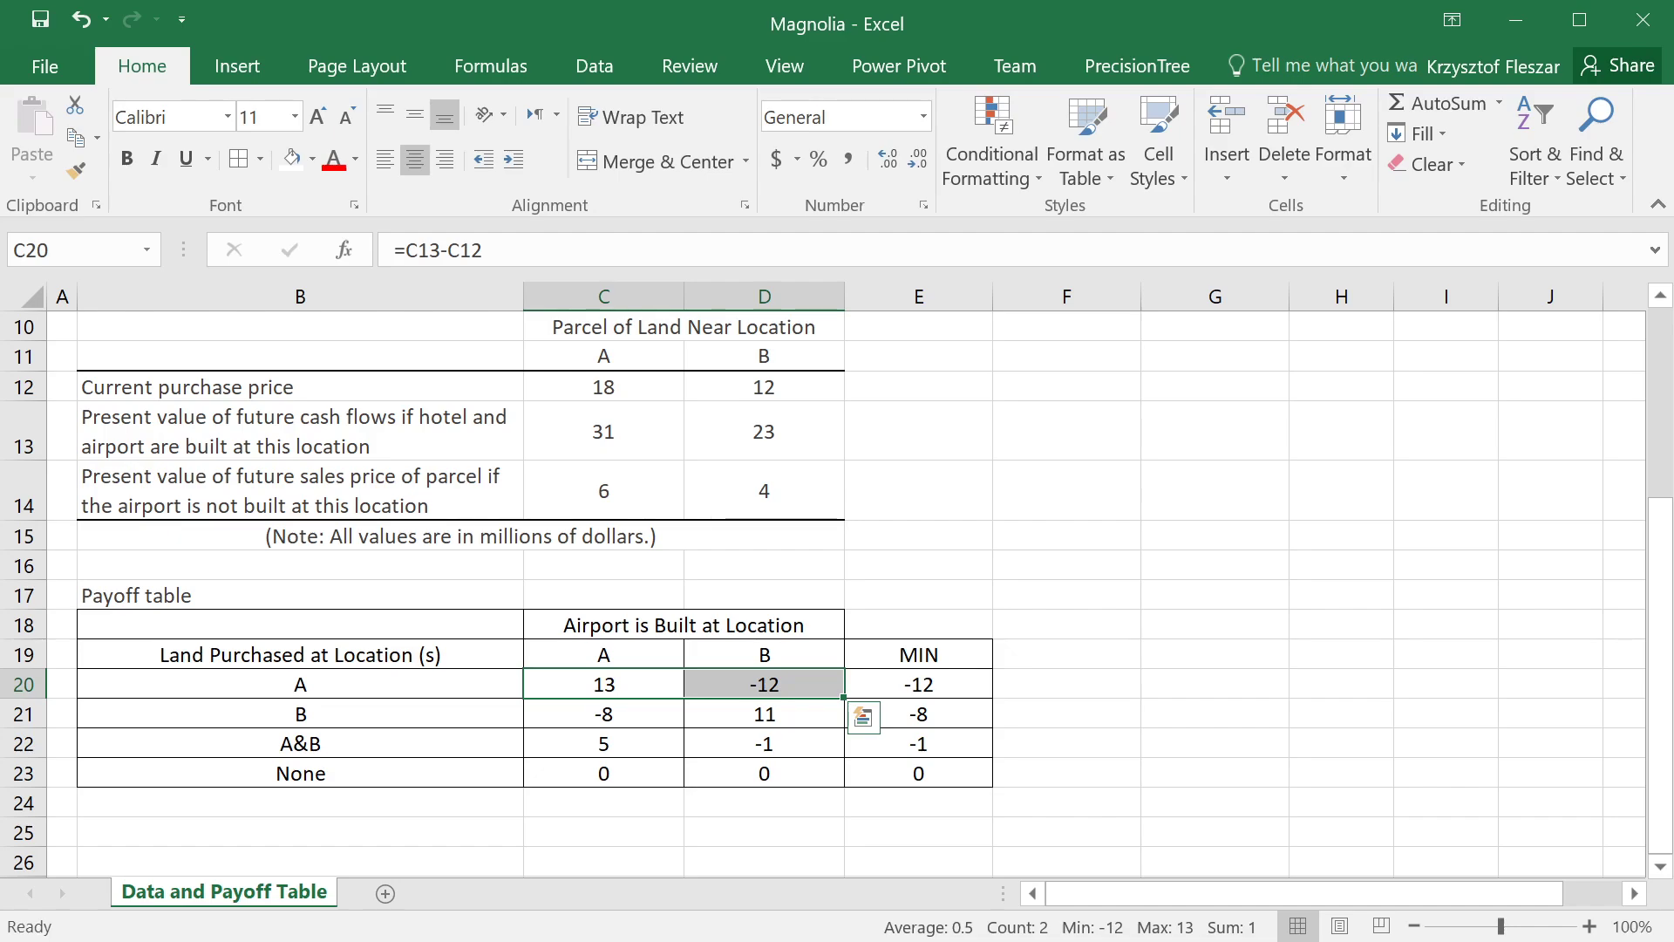
pyautogui.press('Right')
pyautogui.press('Right')
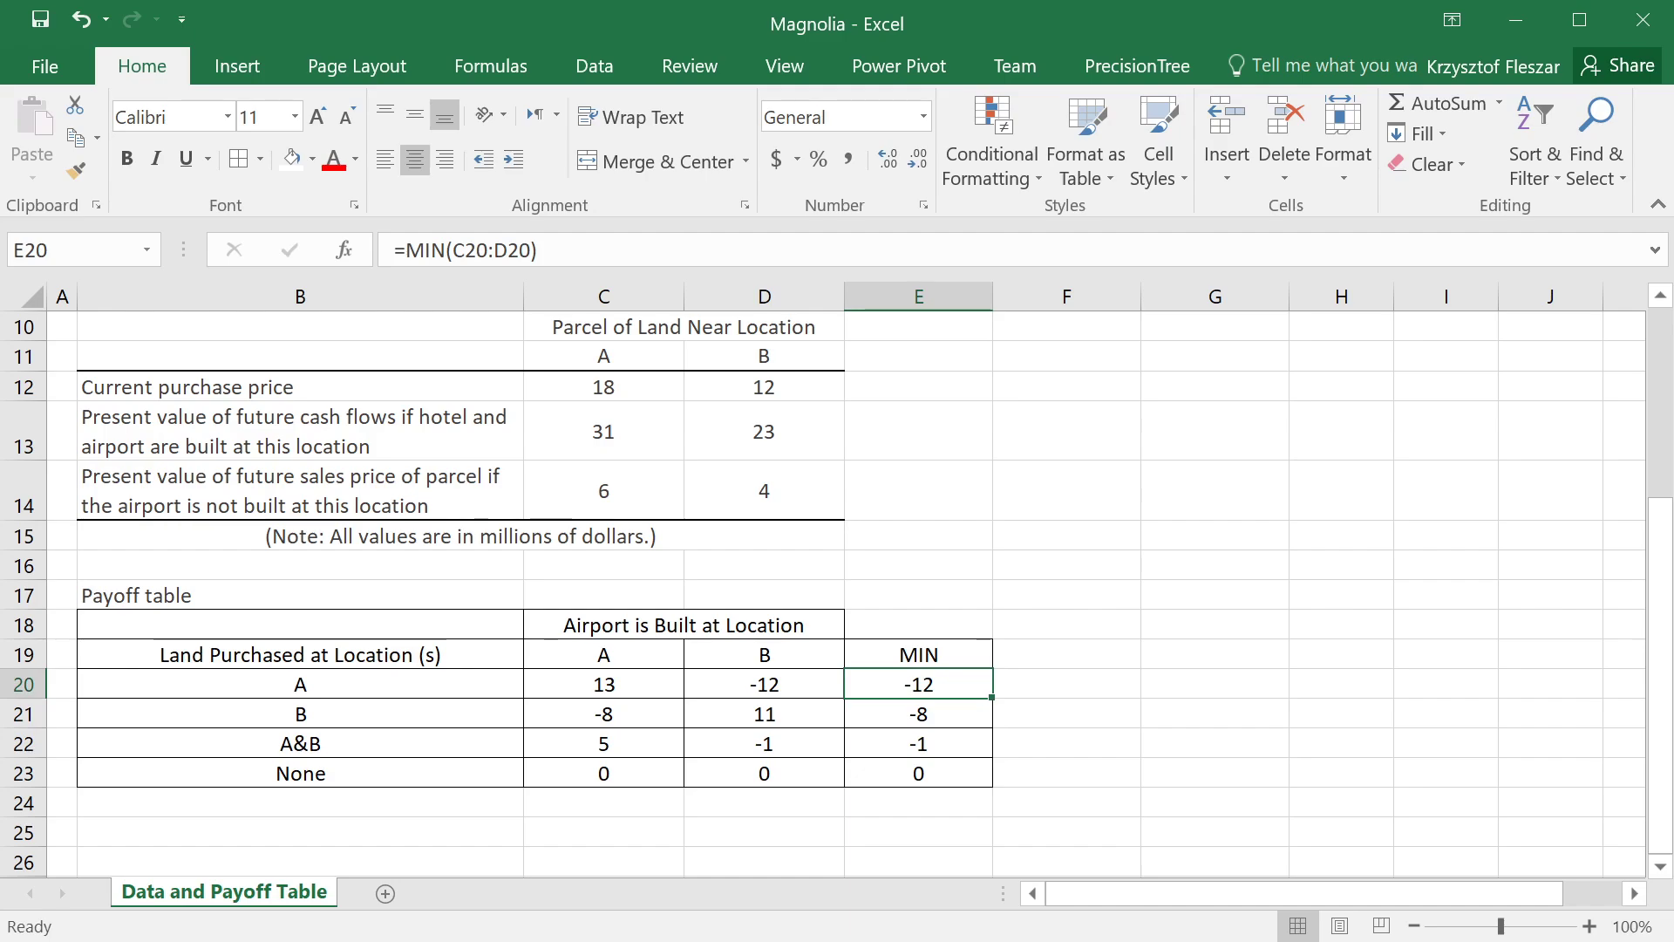
# Label cell E24 below the minimum payoffs "maximin" and center the contents of E24:E25.
pyautogui.press('Down')
pyautogui.press('Down')
pyautogui.press('Down')
pyautogui.press('Down')
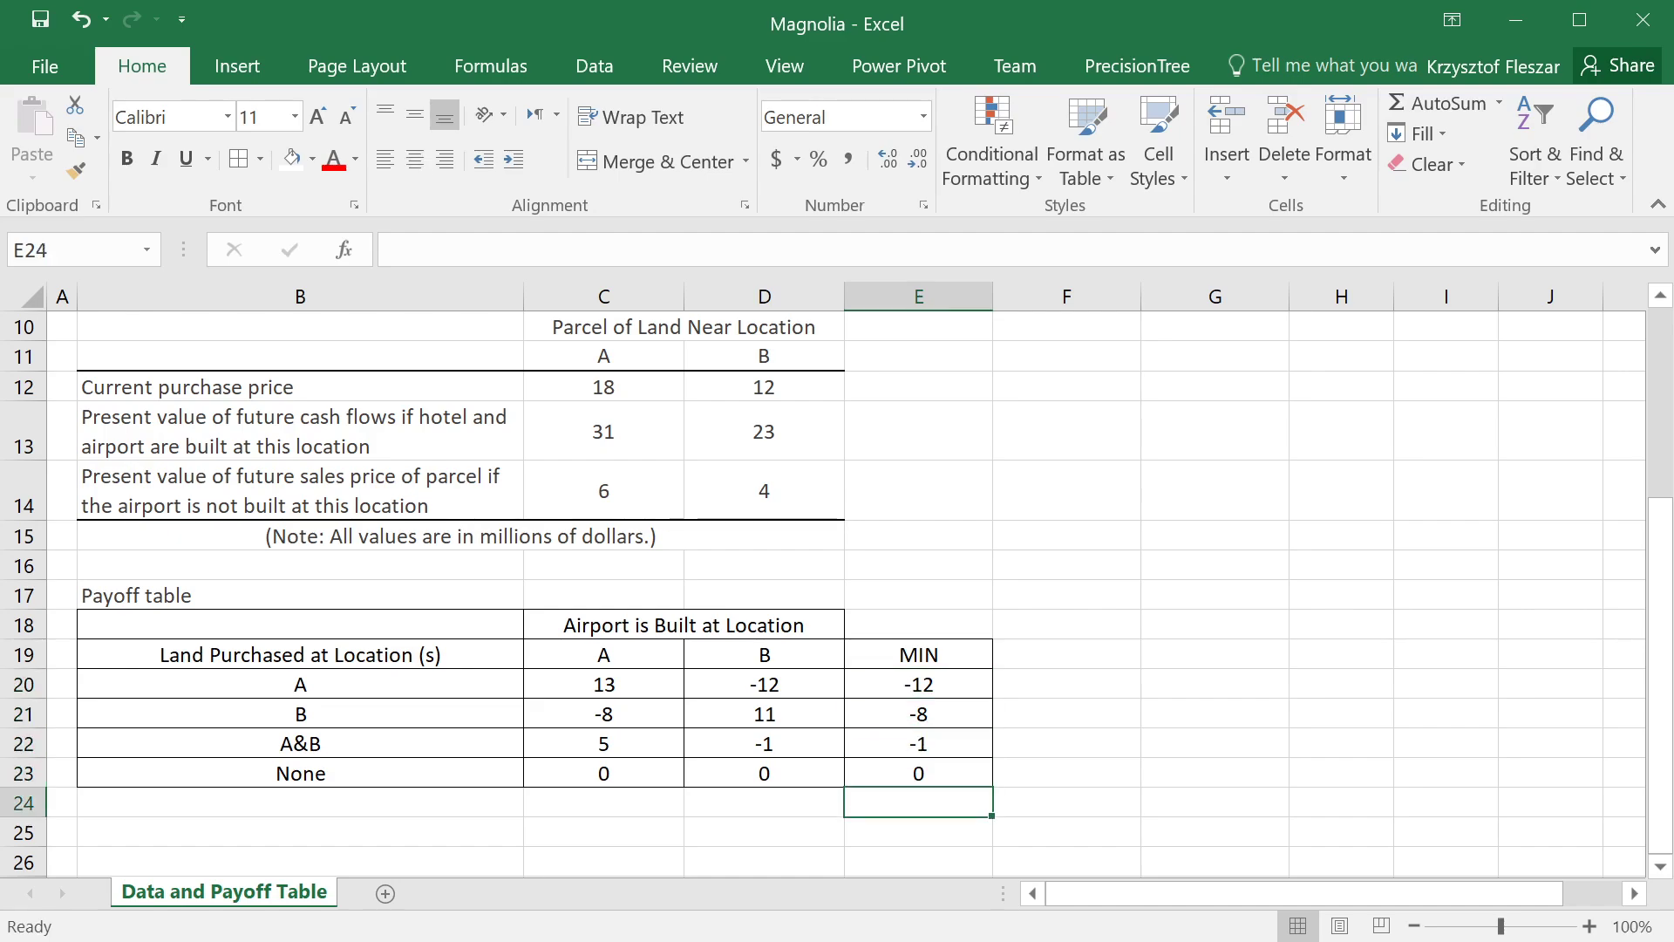
pyautogui.write('max')
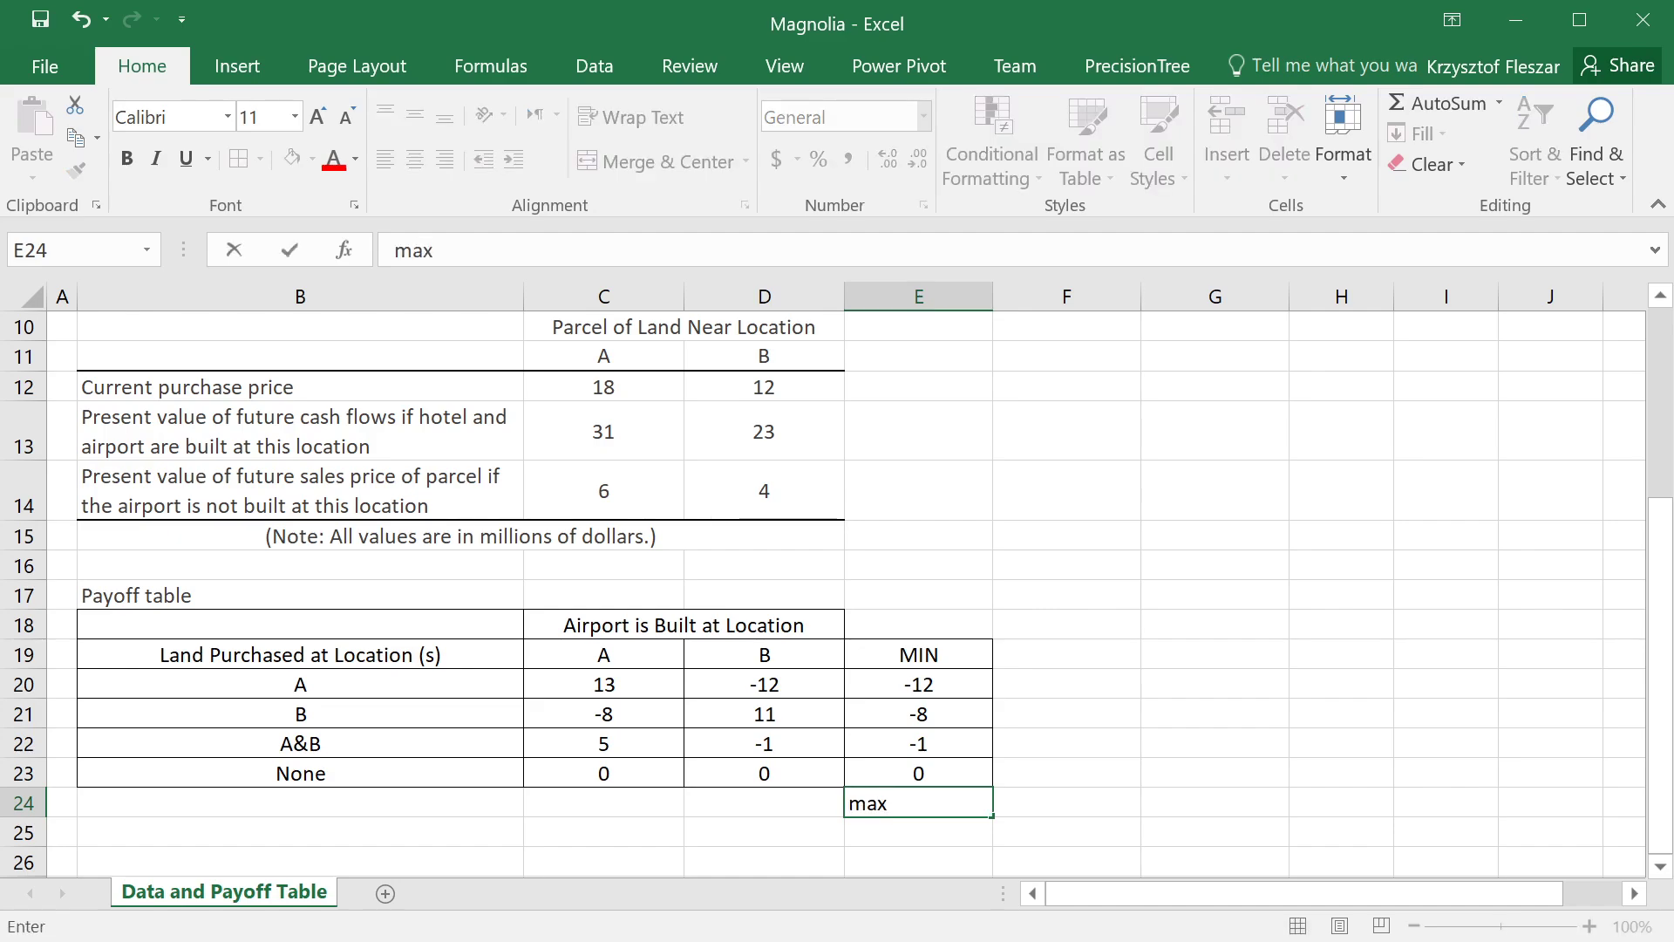
pyautogui.write('imin')
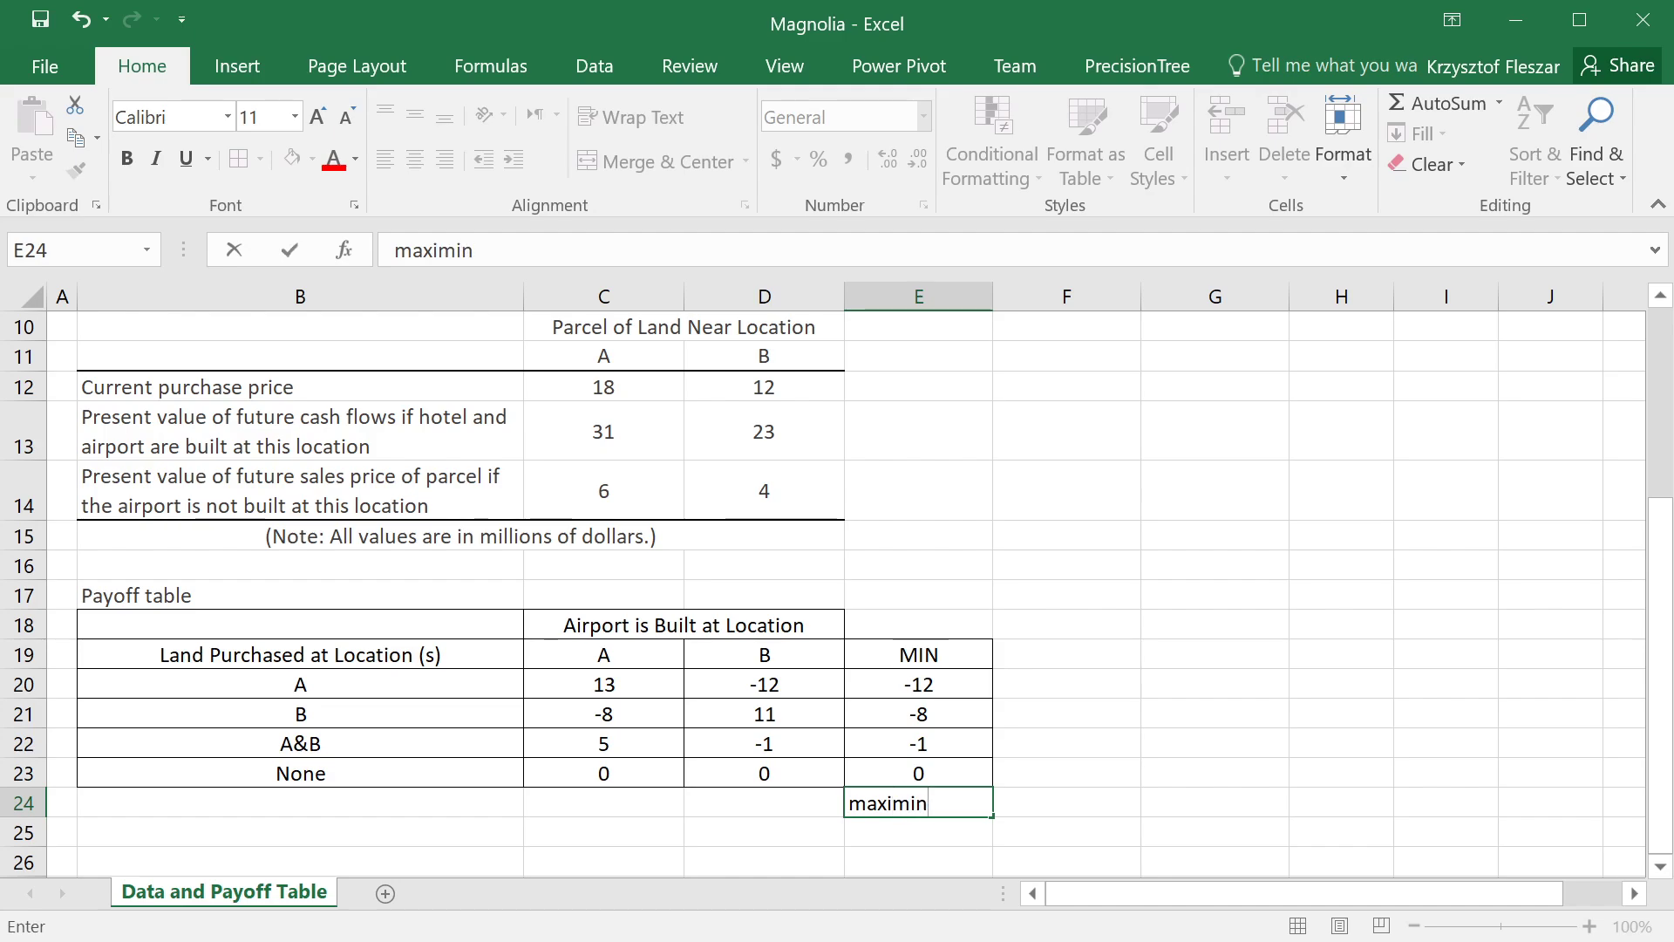
pyautogui.press('Return')
pyautogui.press('Up')
pyautogui.hotkey('shift', 'Down')
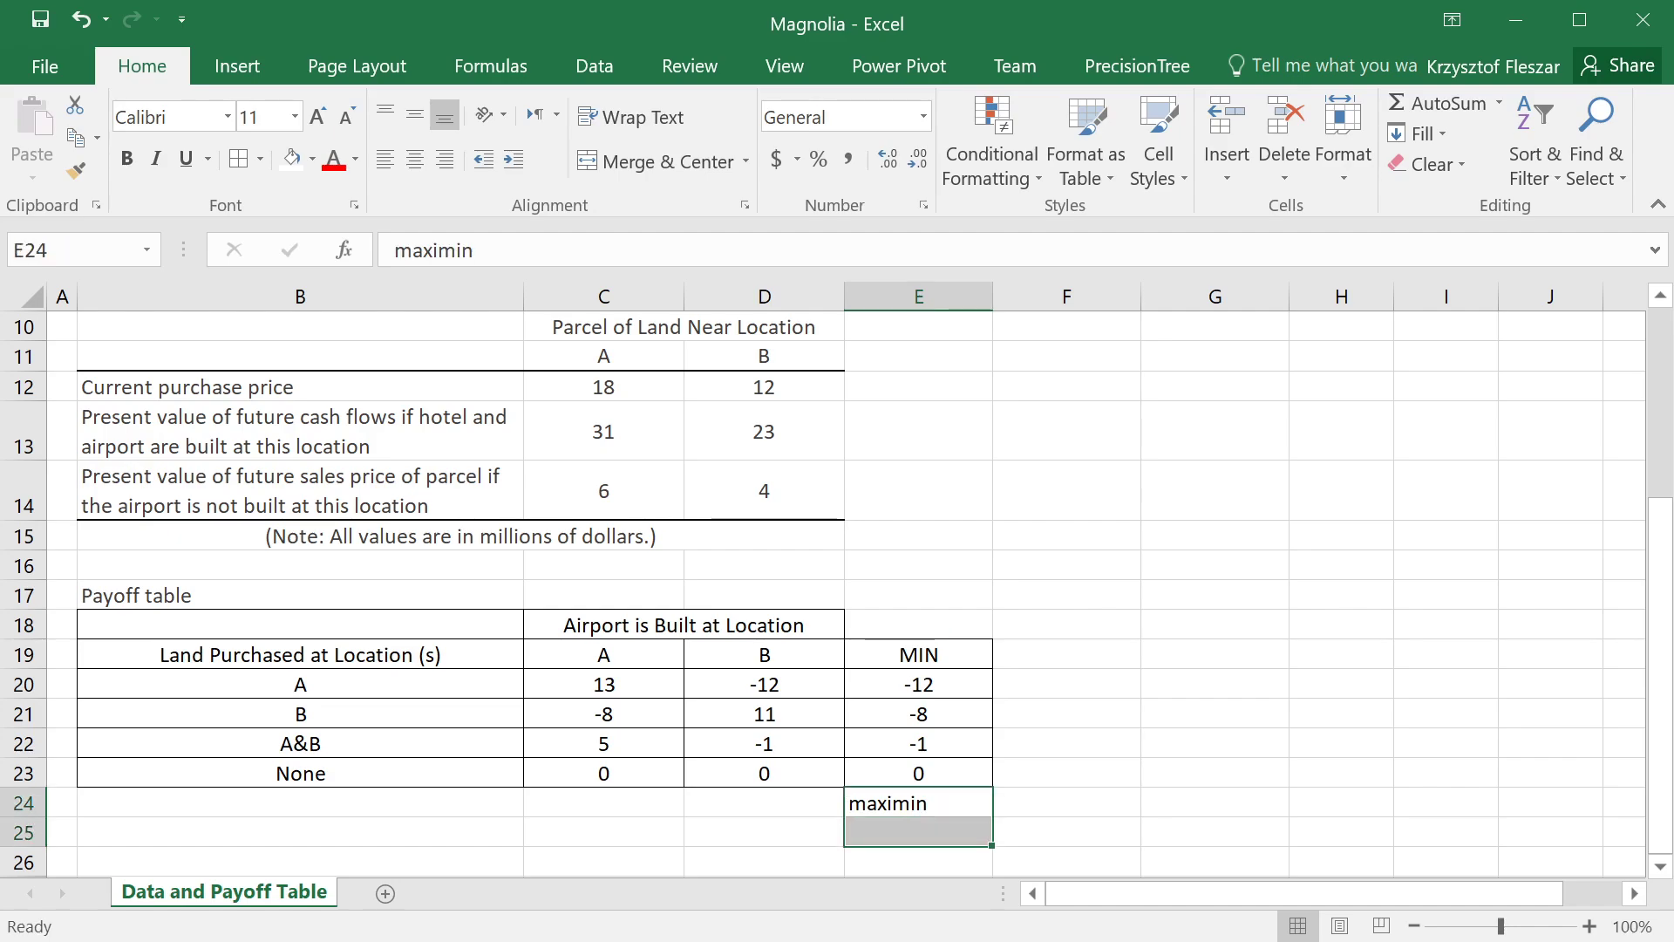
pyautogui.click(417, 161)
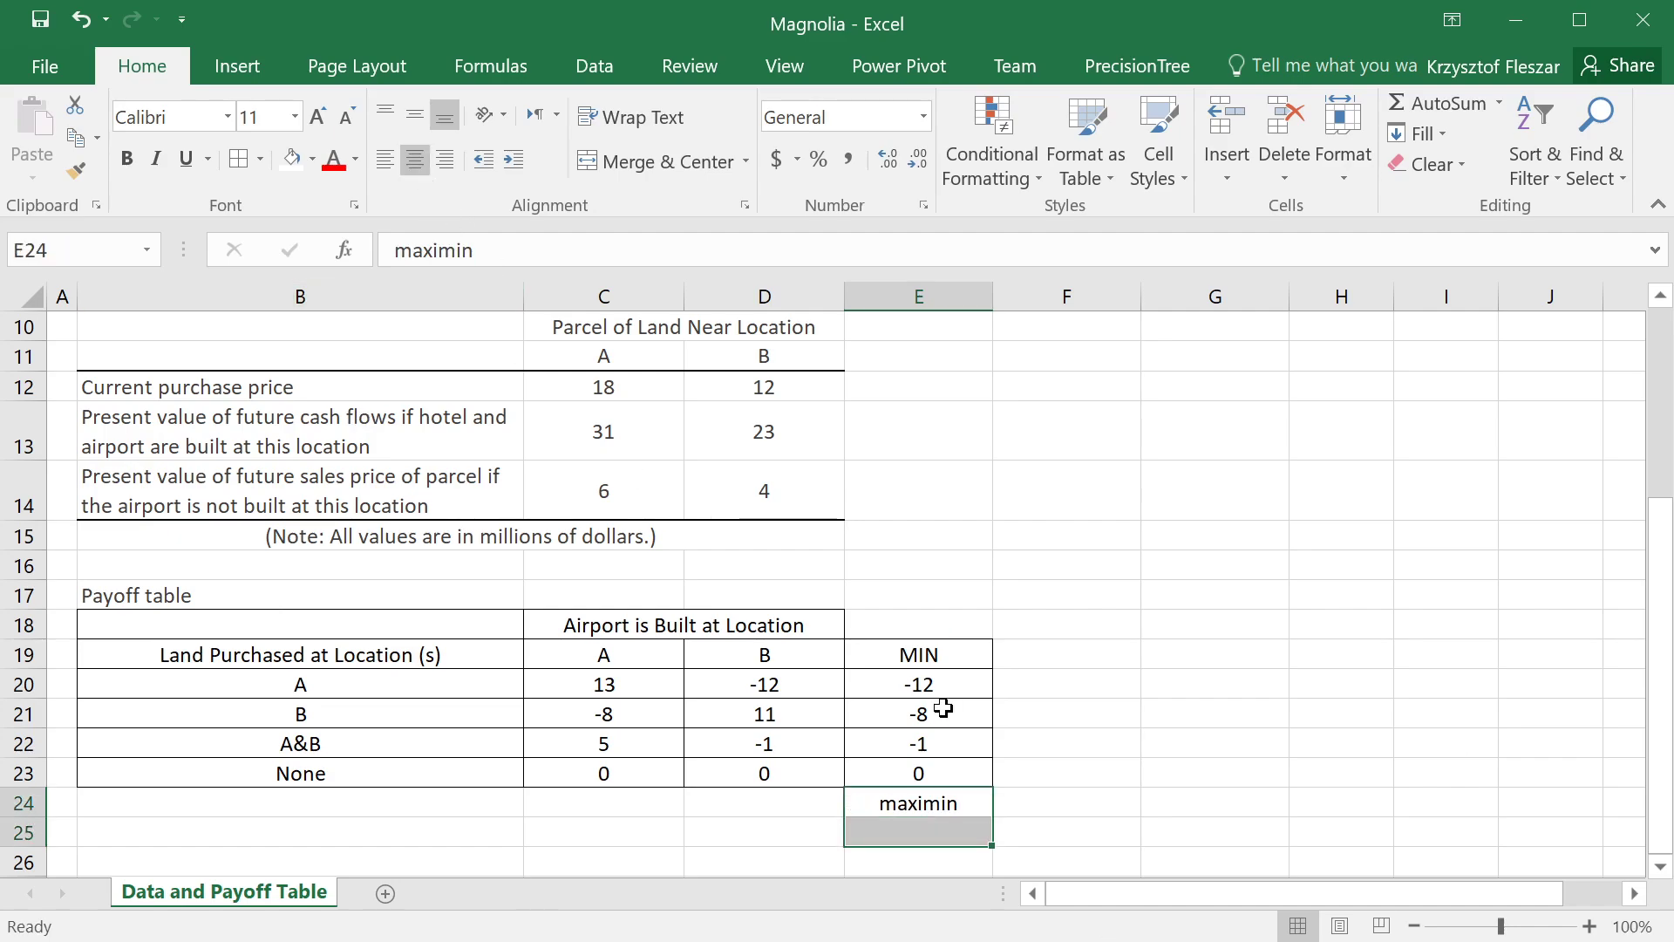
# Compare the minimum payoffs in E20:E23 and highlight the largest one, in E23, in bold red.
pyautogui.click(921, 804)
pyautogui.click(924, 830)
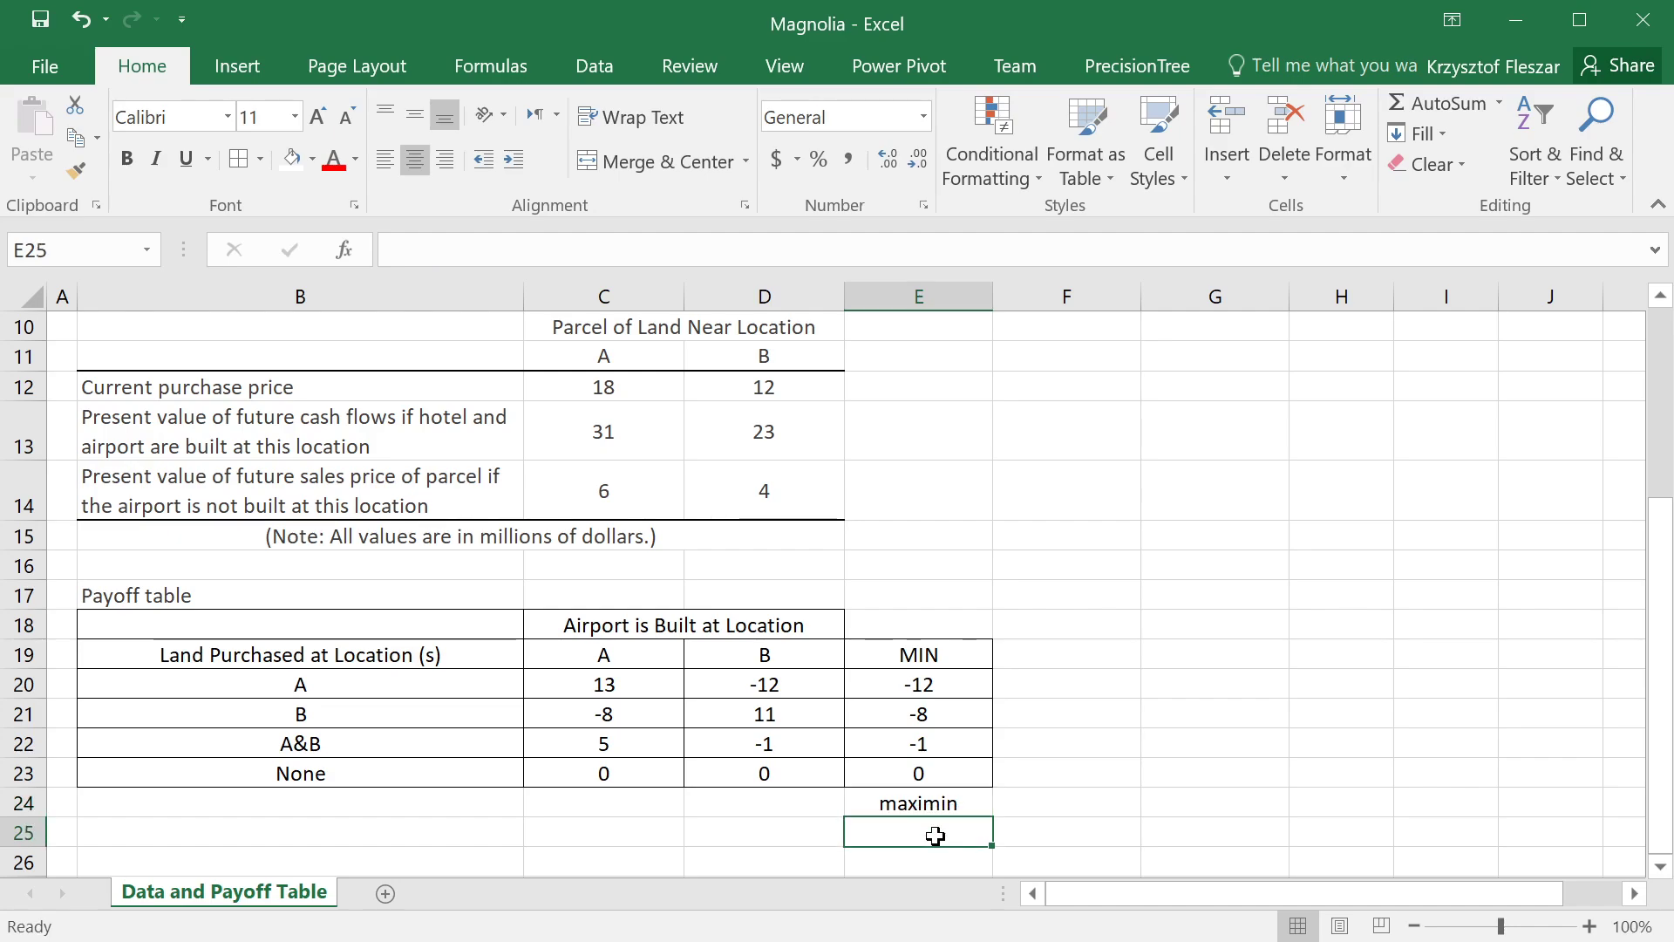
pyautogui.click(946, 686)
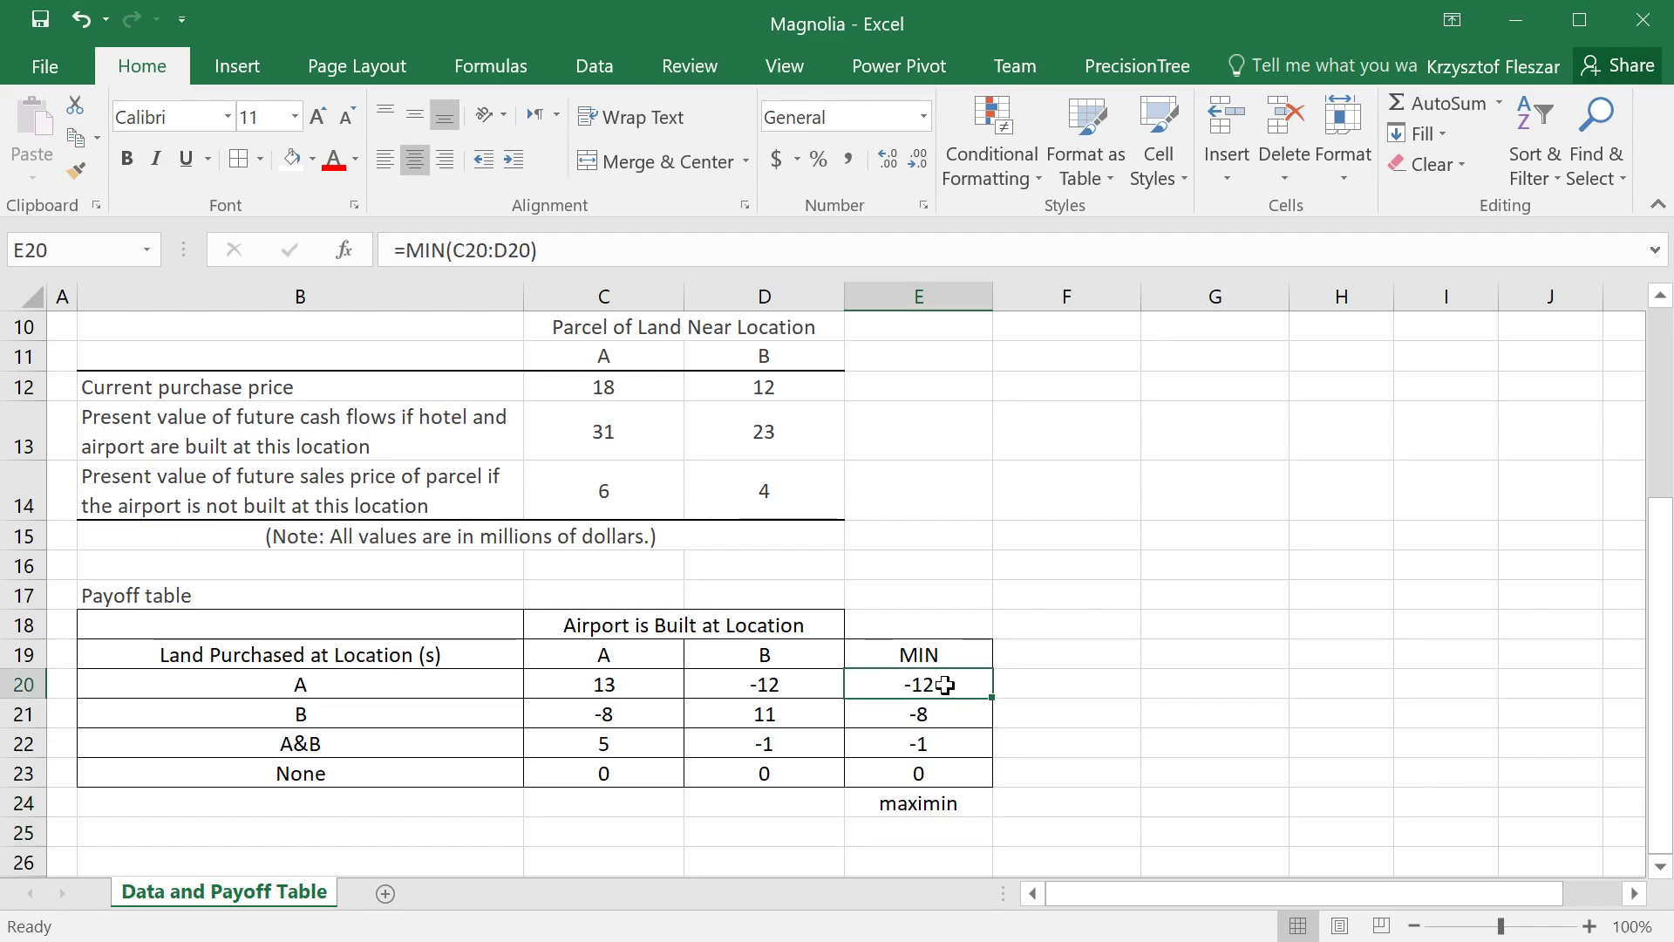
pyautogui.click(939, 715)
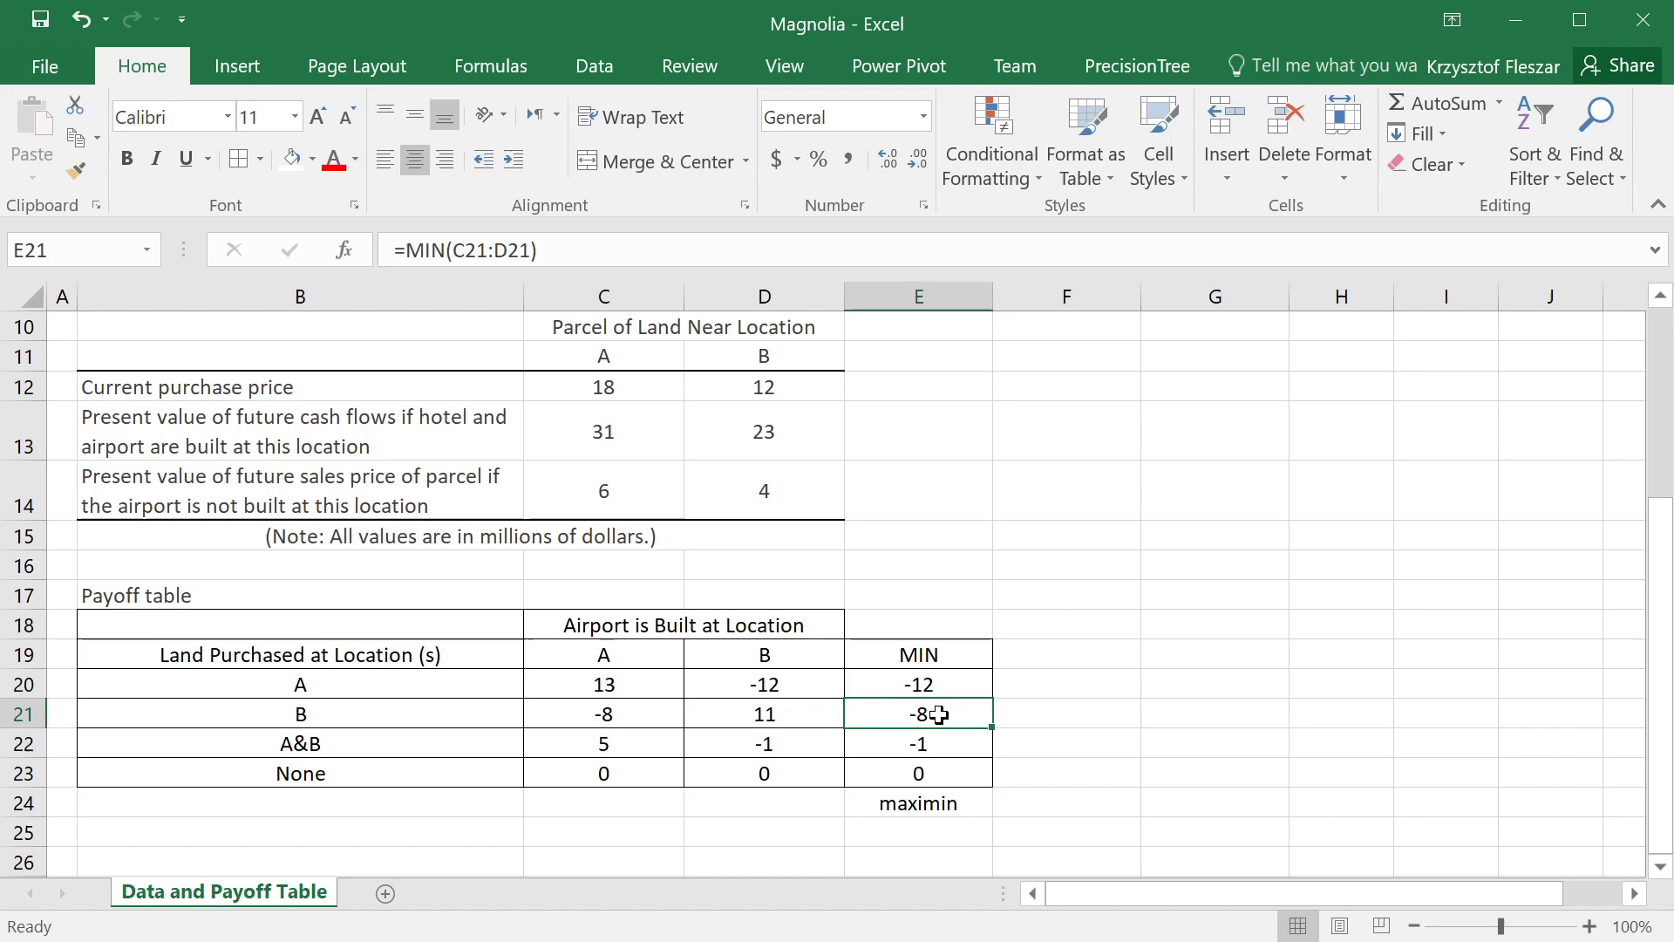
pyautogui.click(927, 741)
pyautogui.click(935, 774)
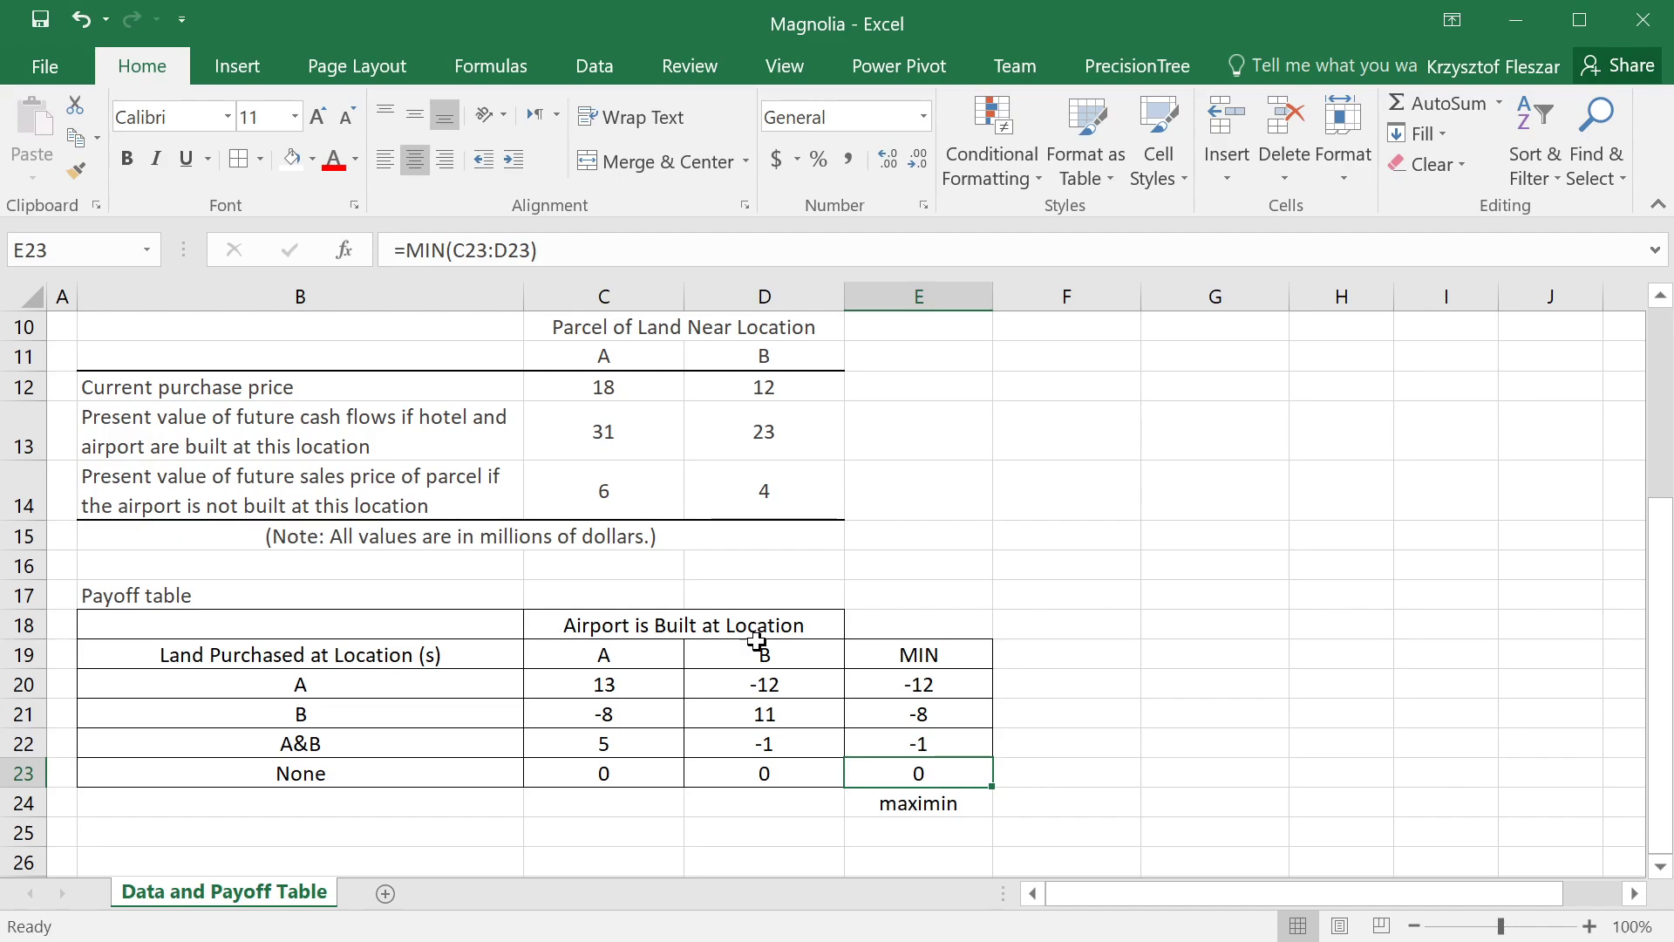
pyautogui.click(339, 163)
pyautogui.hotkey('ctrl', 'b')
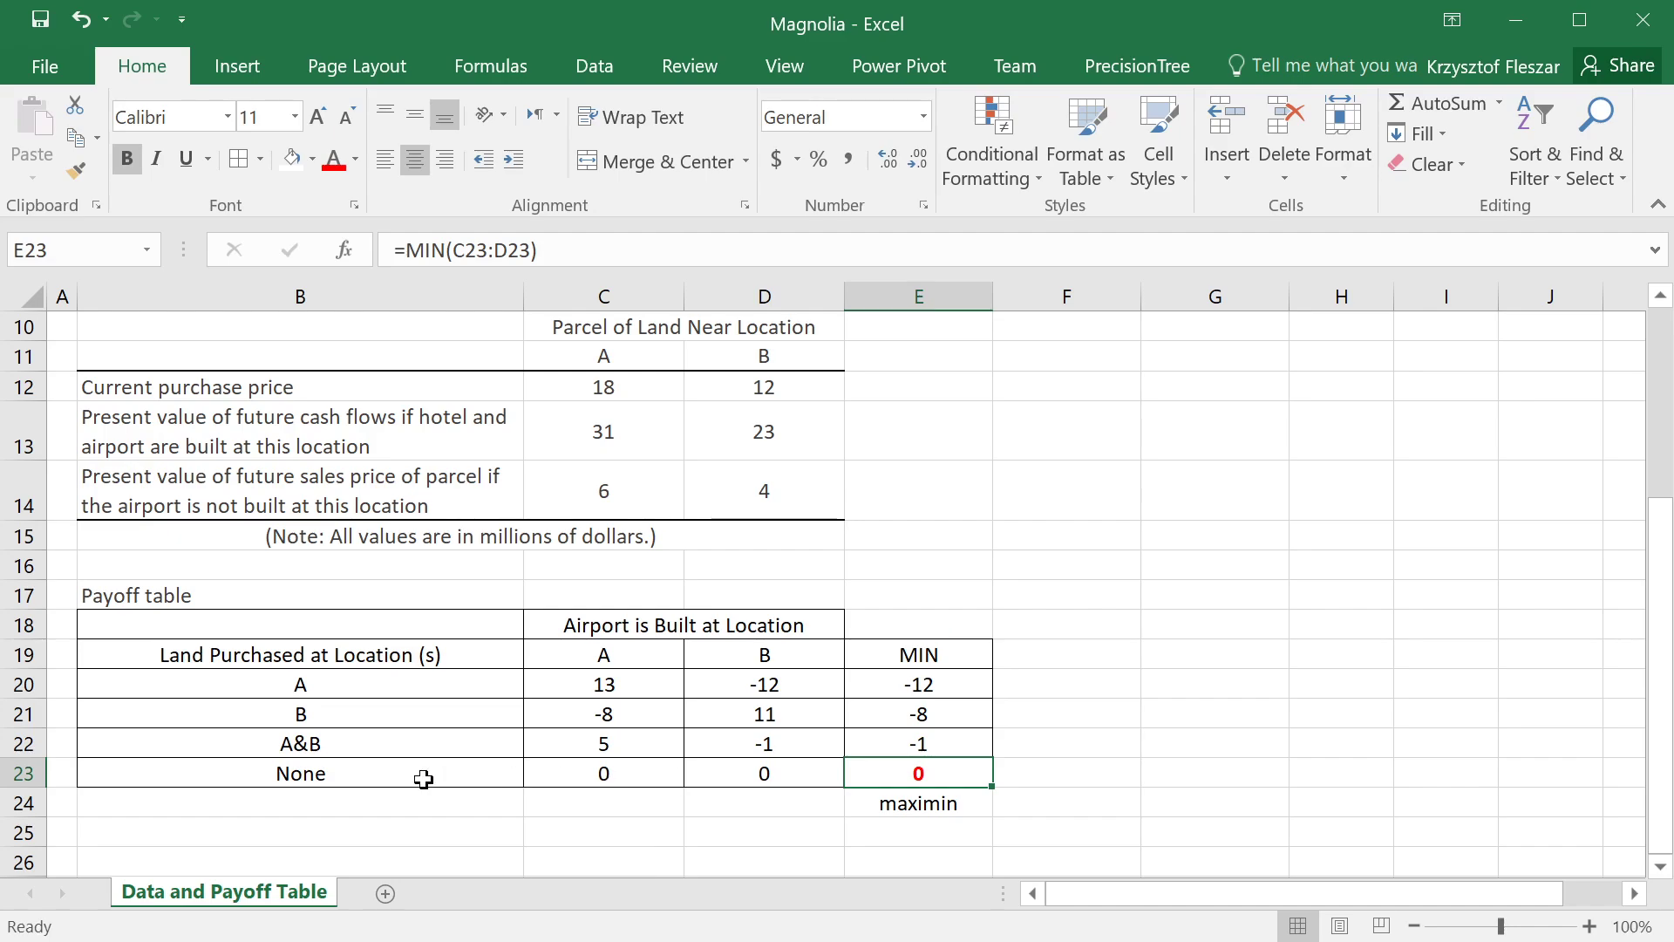
# Record the maximin decision in E25 as "choose: None".
pyautogui.click(299, 773)
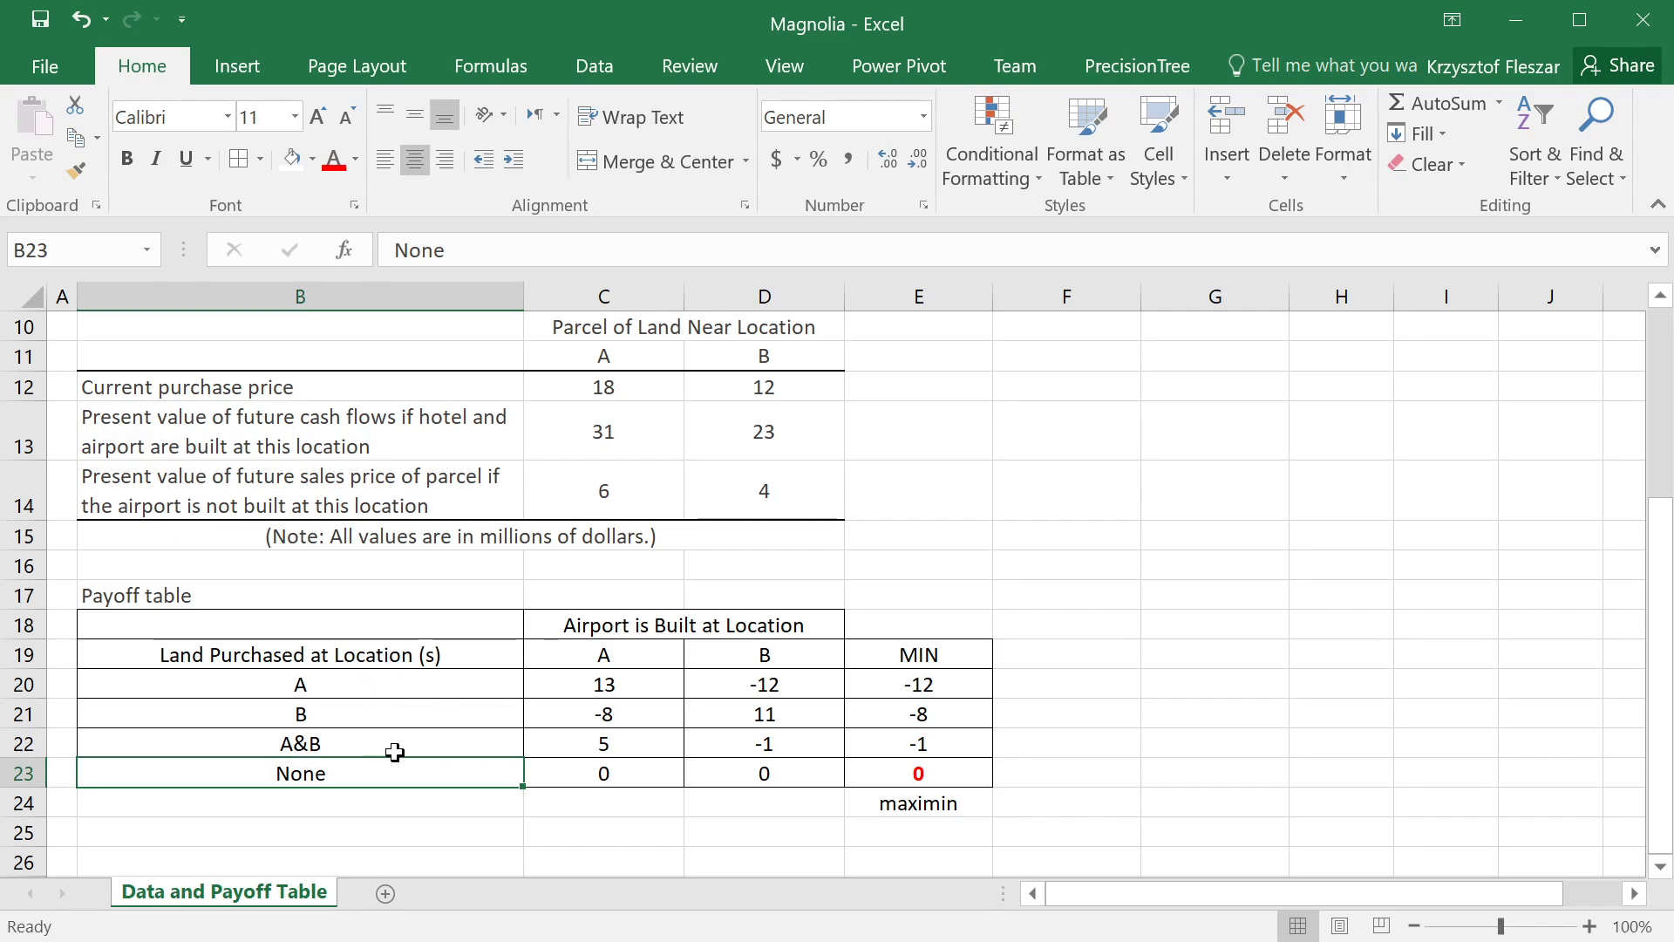
pyautogui.click(941, 800)
pyautogui.click(928, 821)
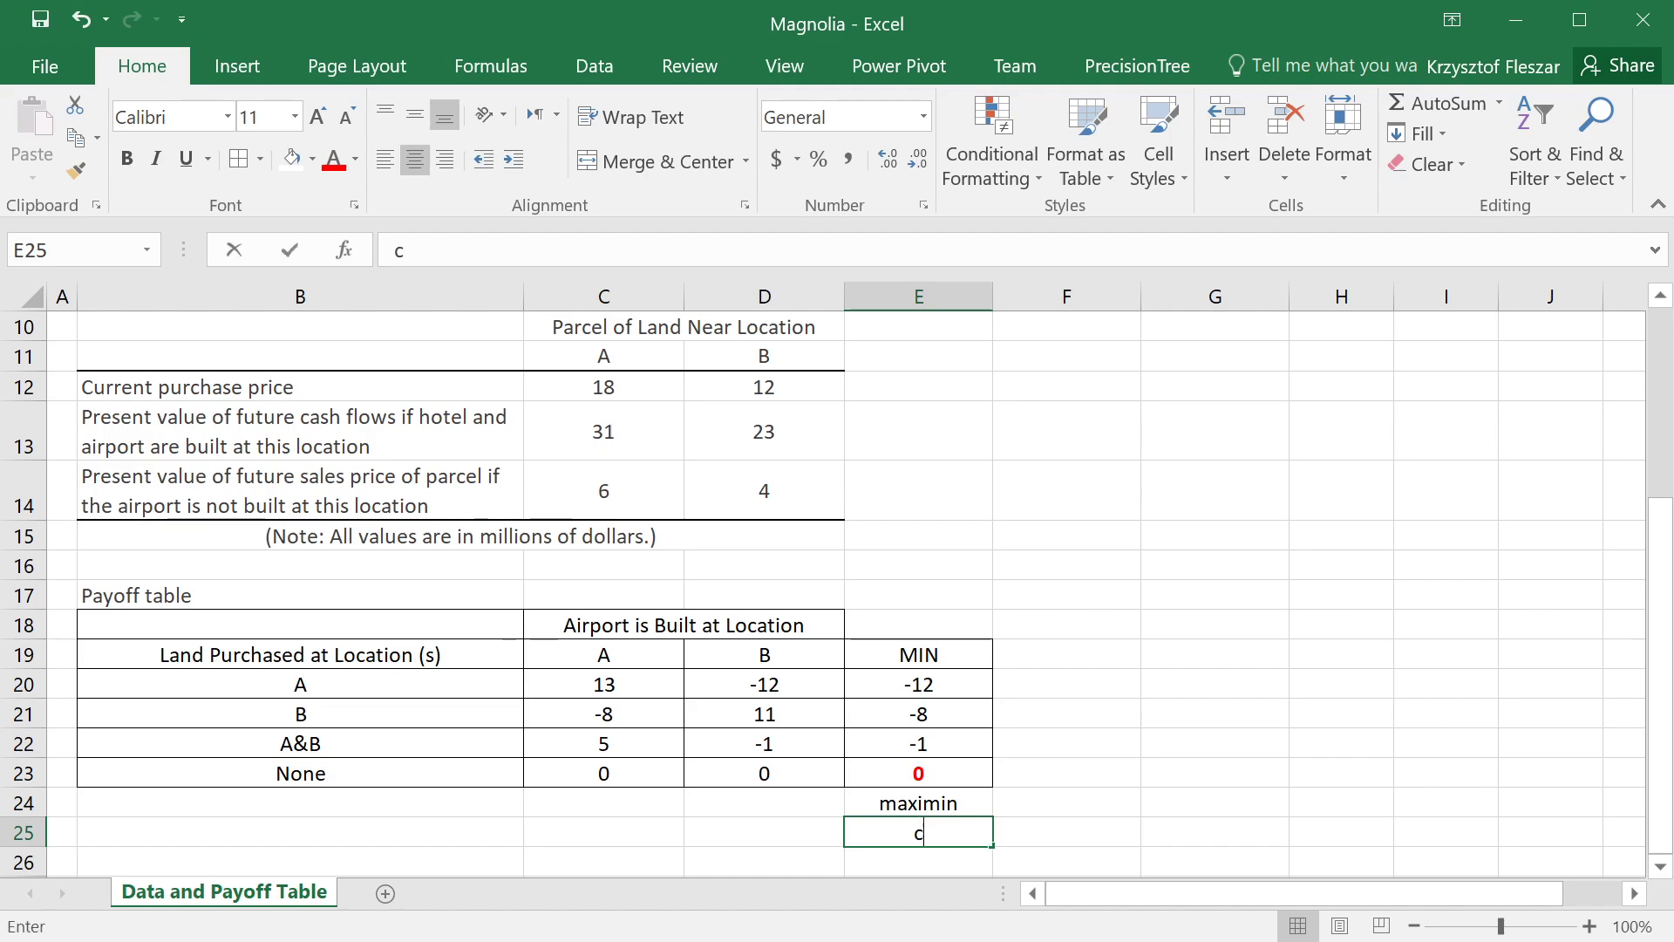
pyautogui.write('chos')
pyautogui.press('BackSpace')
pyautogui.write('ose')
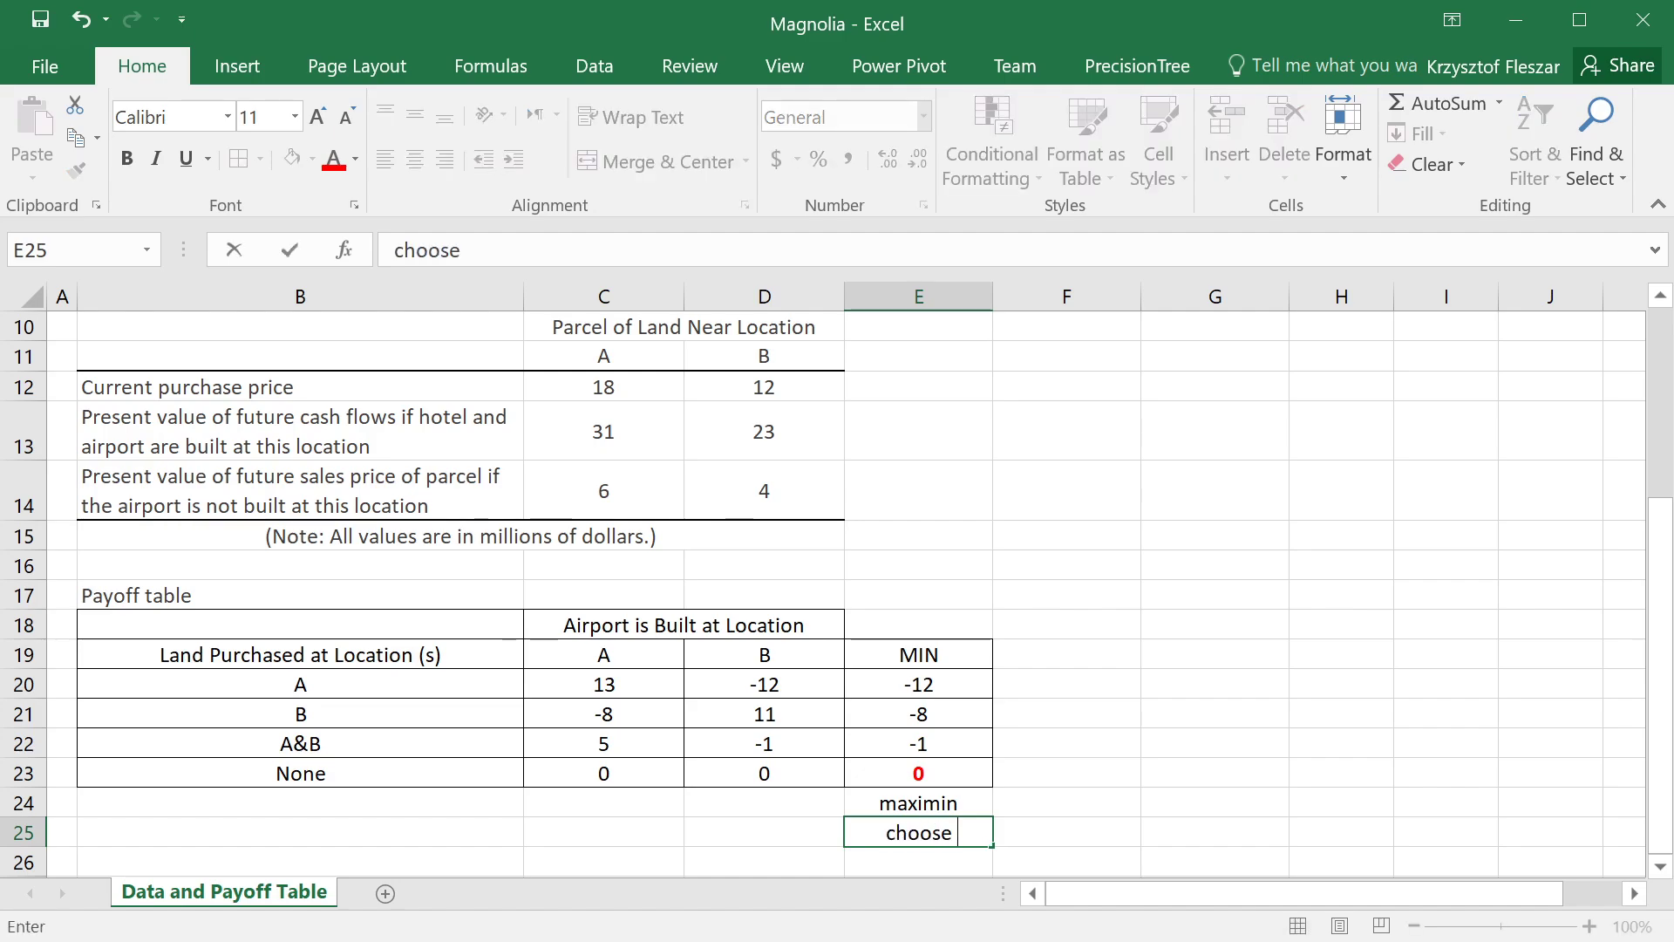
pyautogui.write(': None')
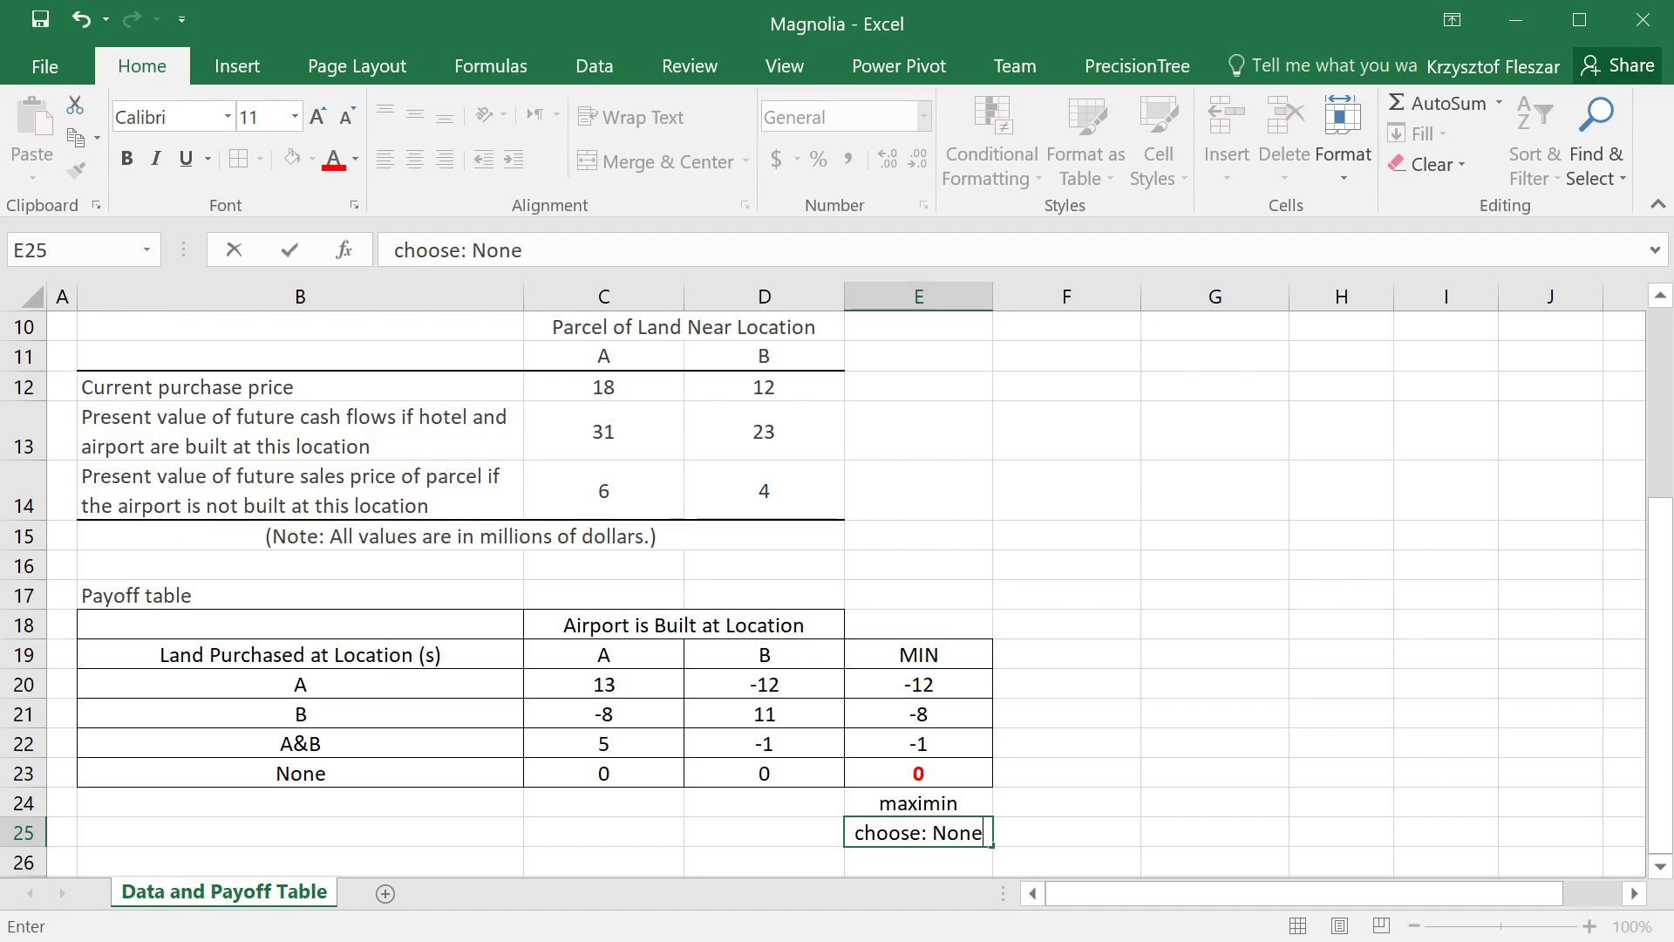
pyautogui.press('Return')
# Extend the payoff table with a bordered column in F19:F23 and head it MAX.
pyautogui.click(944, 657)
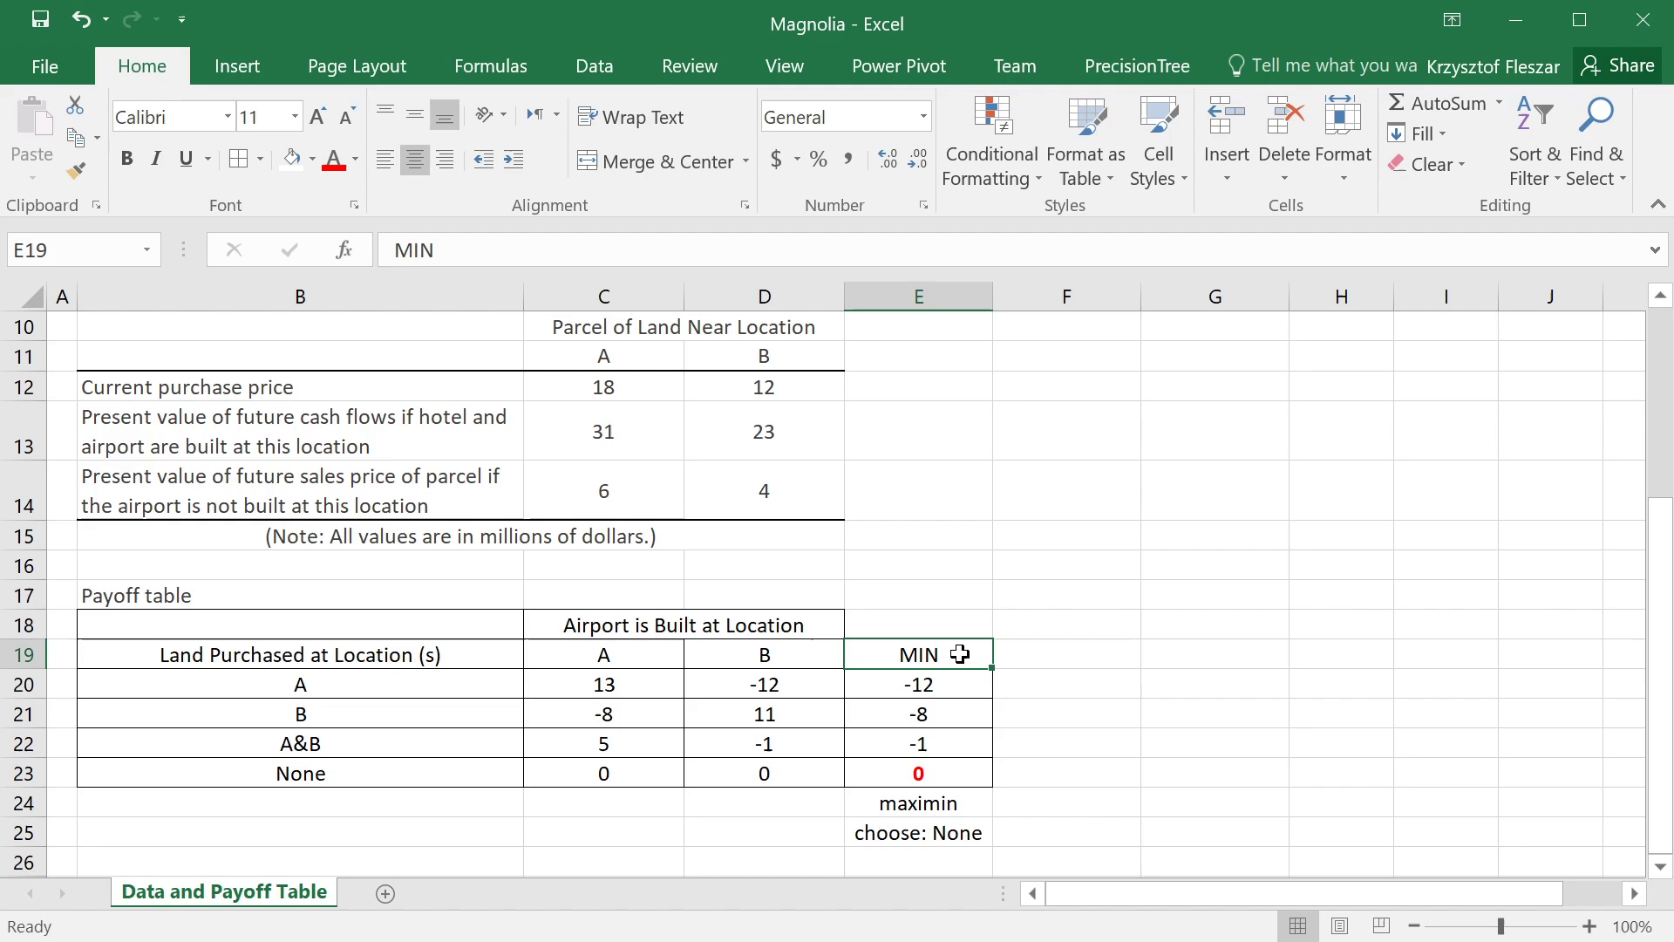
pyautogui.press('Right')
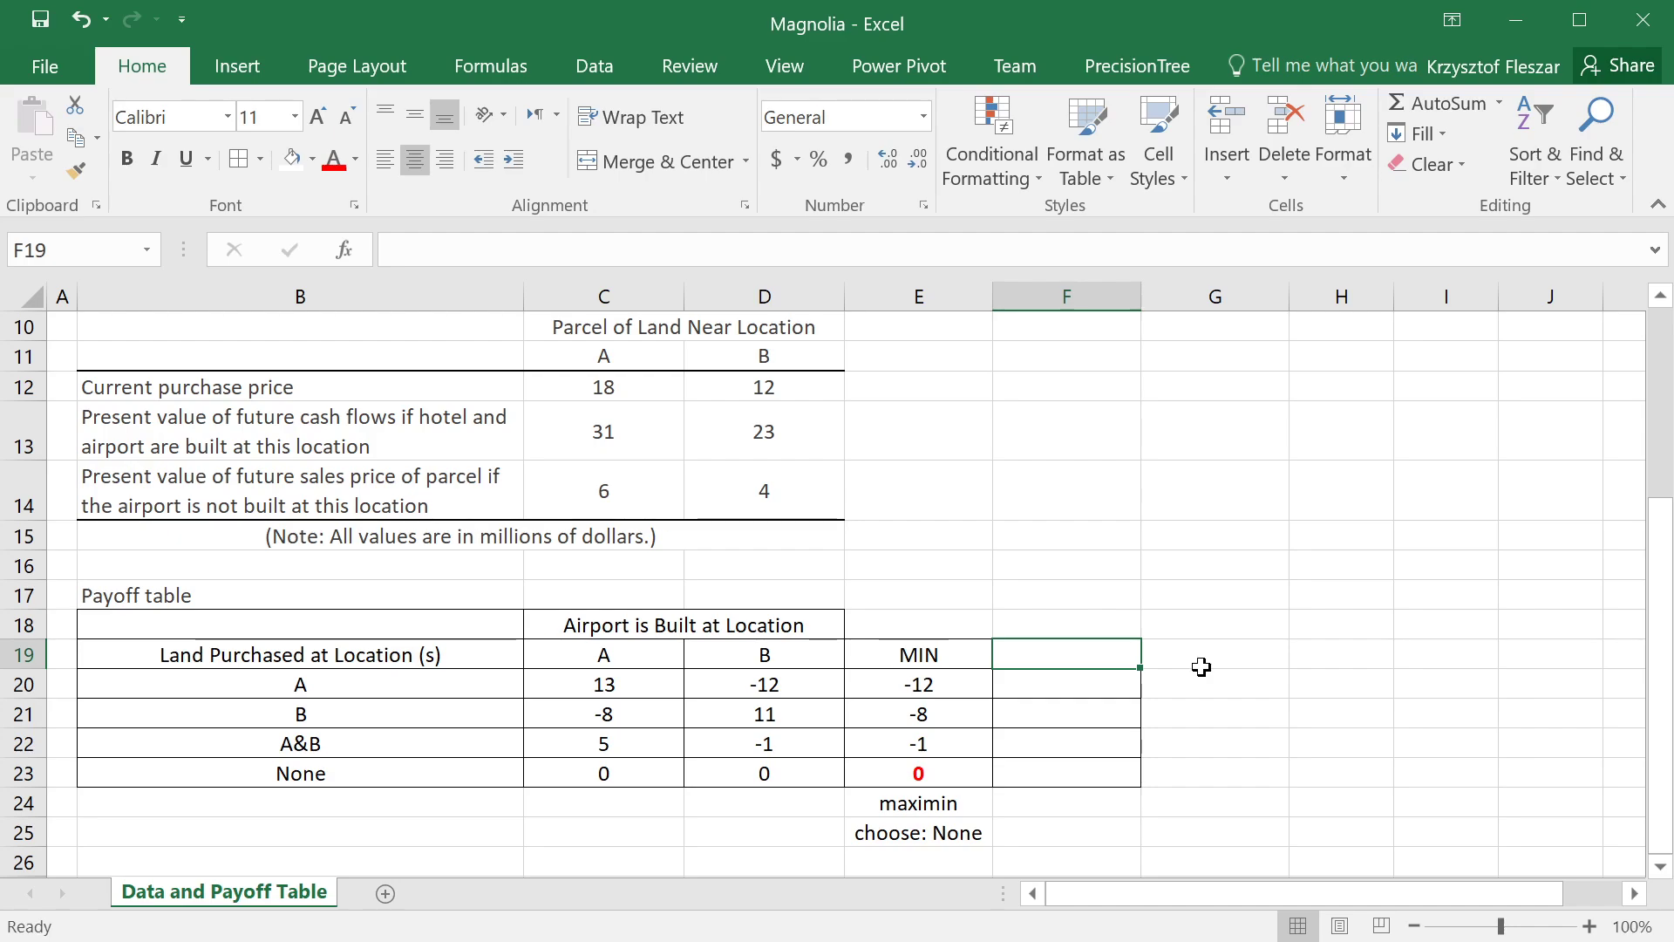
pyautogui.write('MAX')
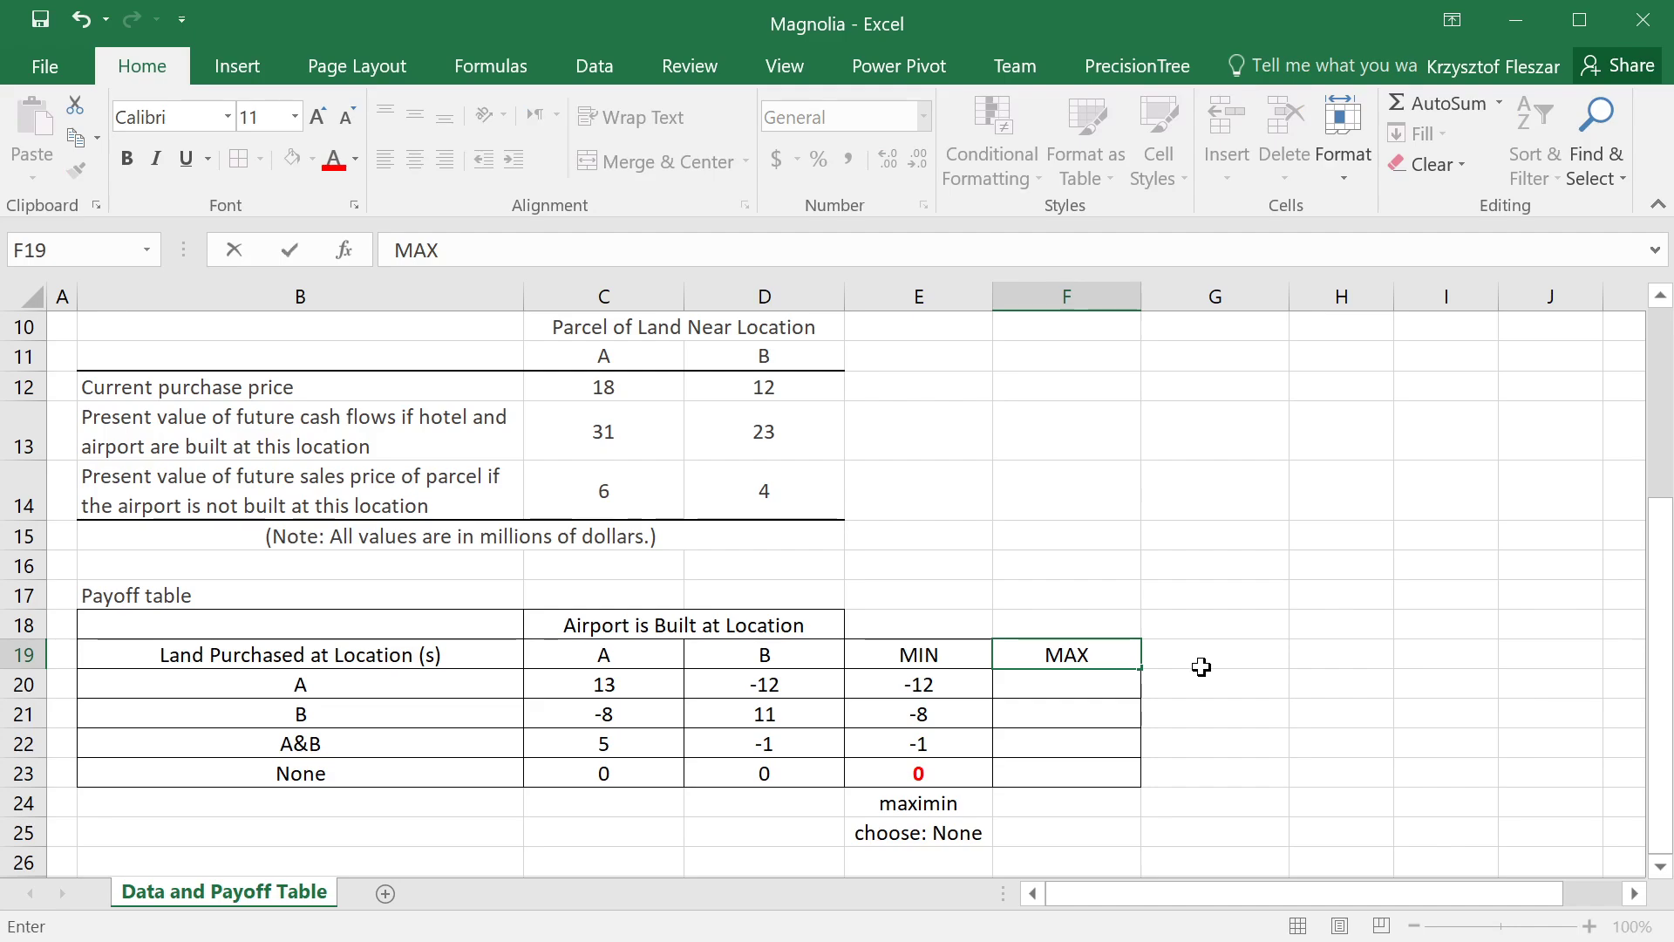
pyautogui.press('Return')
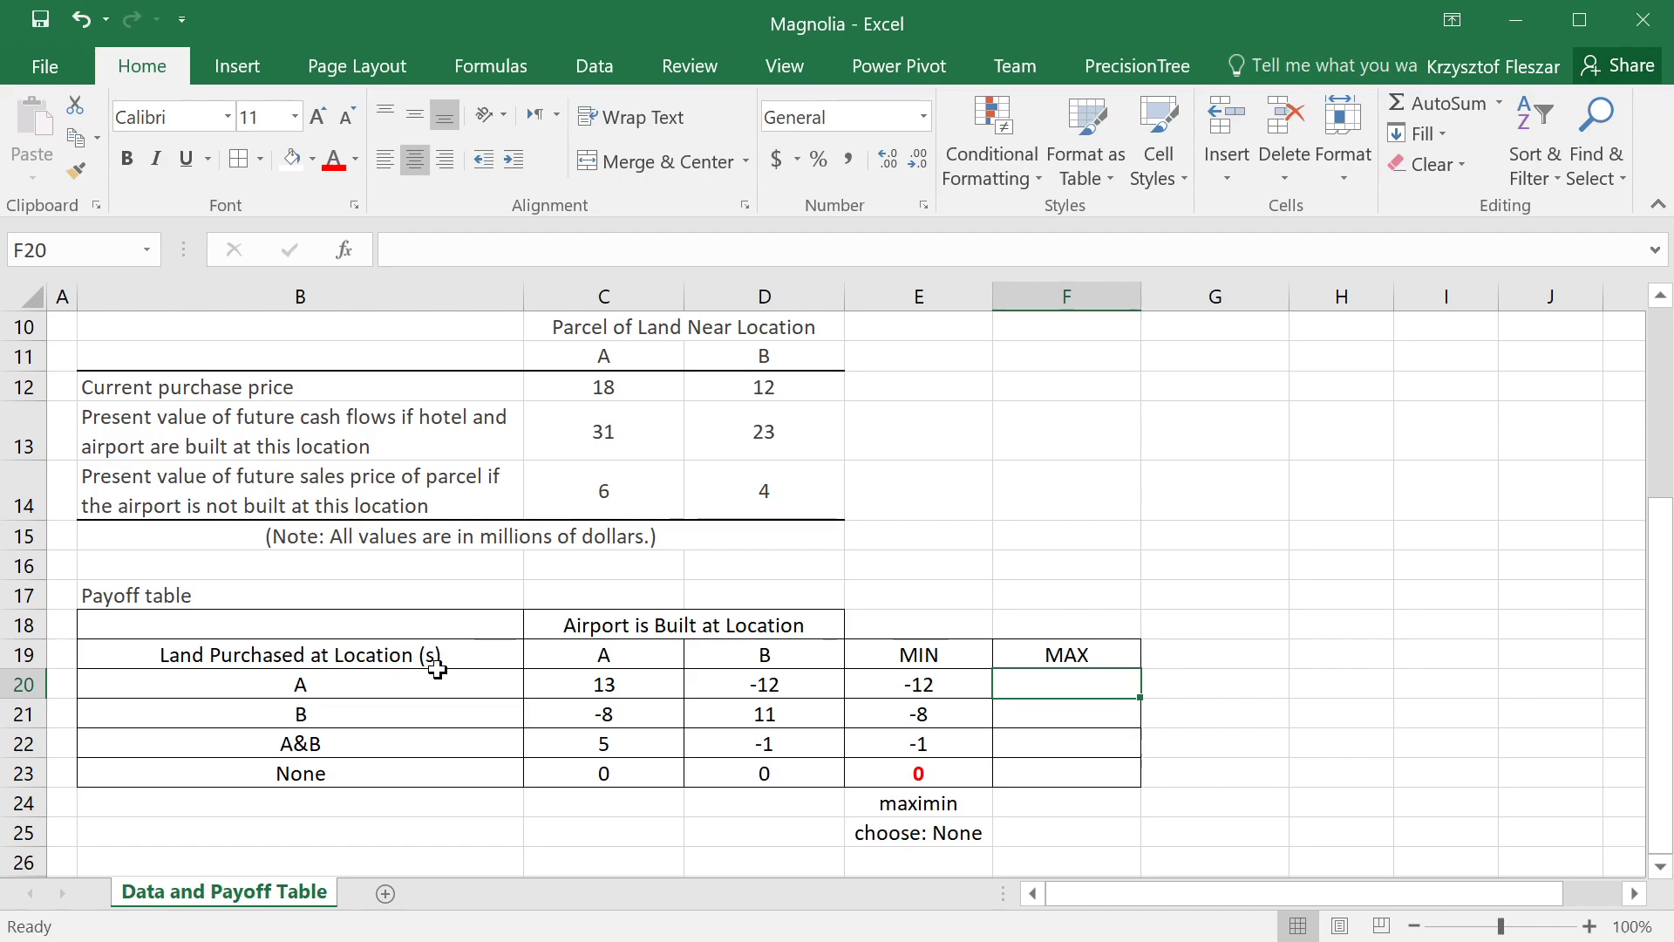
# Enter the formula =MAX(C20:D20) in F20 for the best payoff of purchasing parcel A.
pyautogui.click(577, 681)
pyautogui.click(328, 684)
pyautogui.click(584, 683)
pyautogui.moveTo(584, 682); pyautogui.dragTo(731, 684)
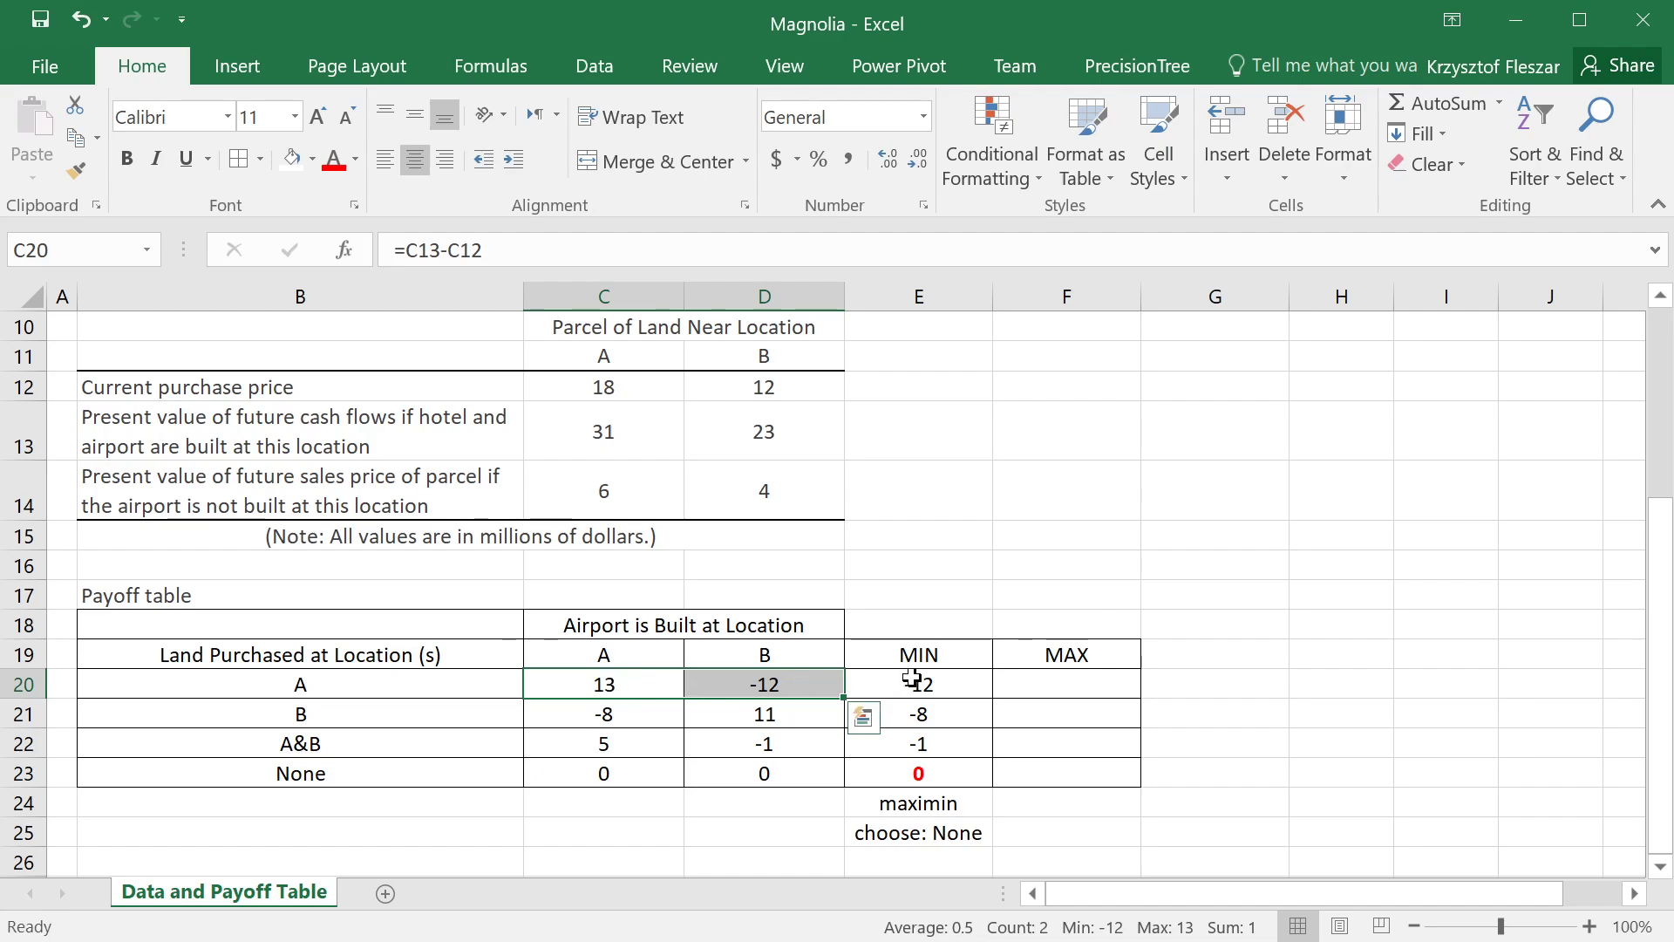
pyautogui.click(1067, 686)
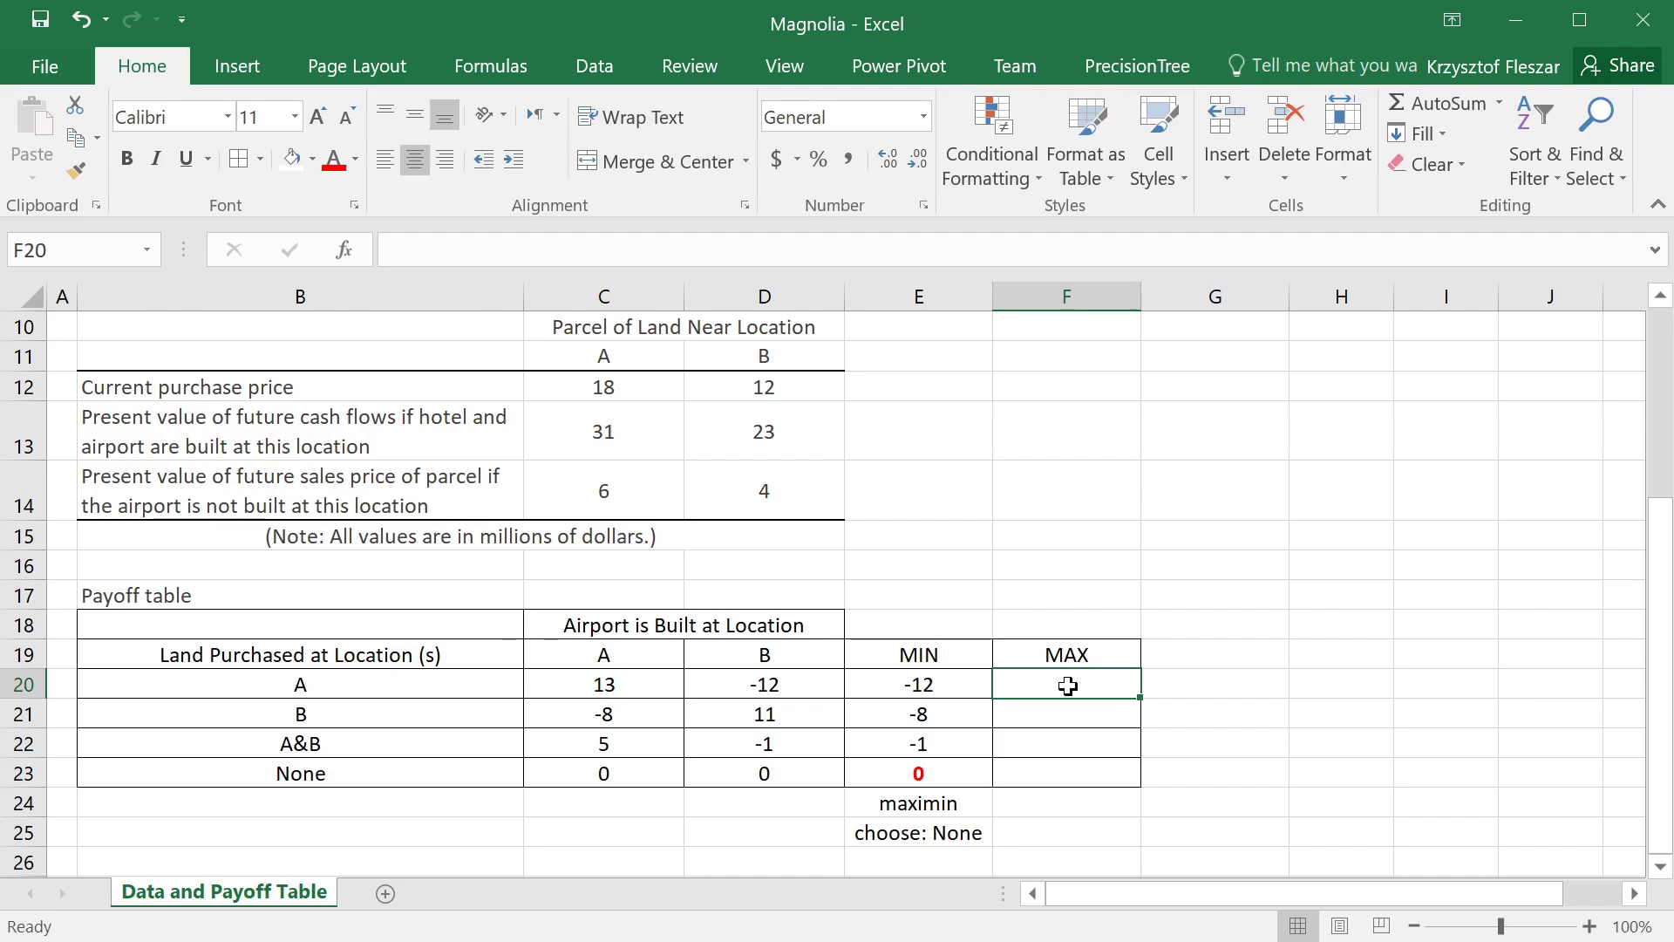
pyautogui.write('=max(')
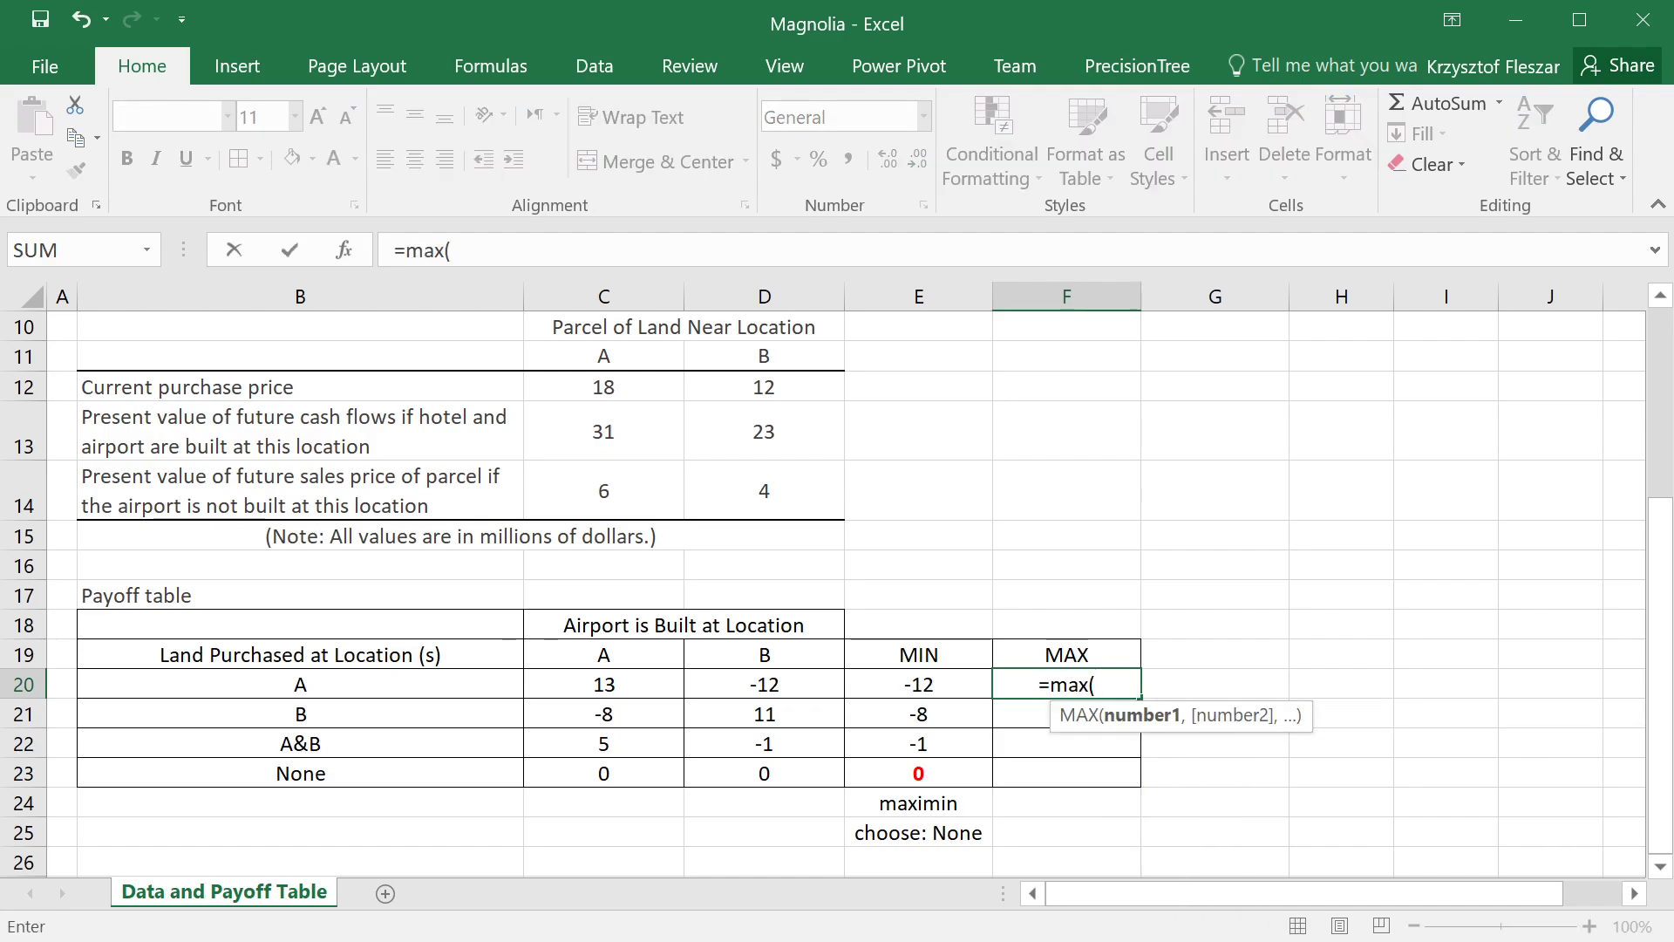
pyautogui.moveTo(762, 683); pyautogui.dragTo(634, 680)
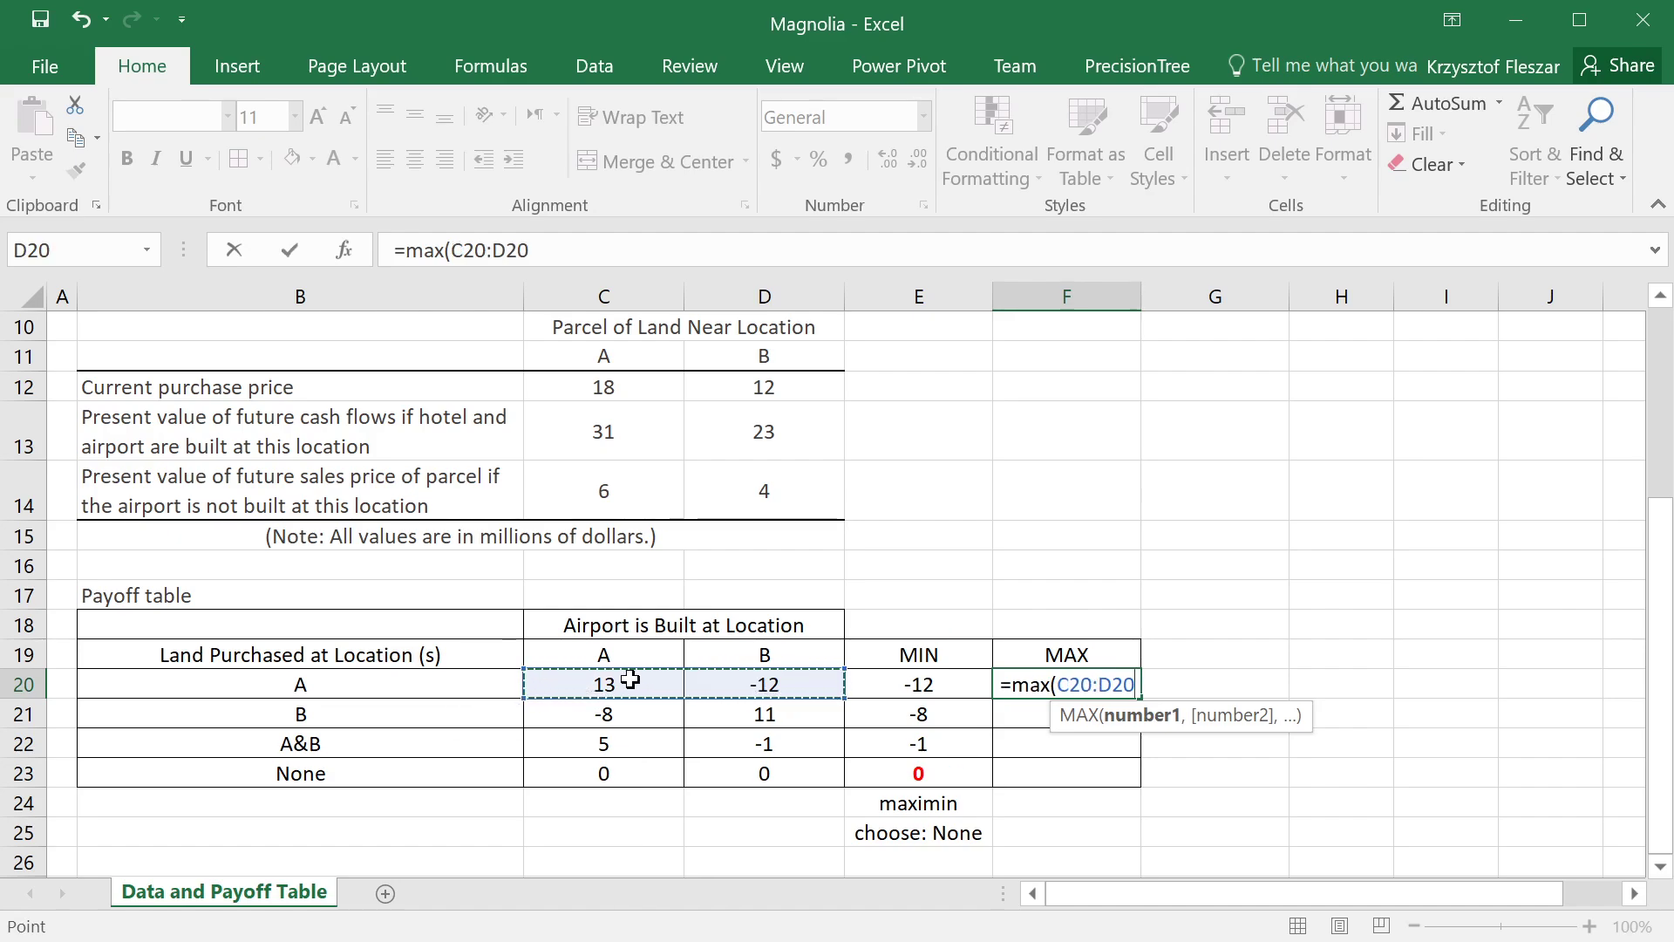
pyautogui.write(')')
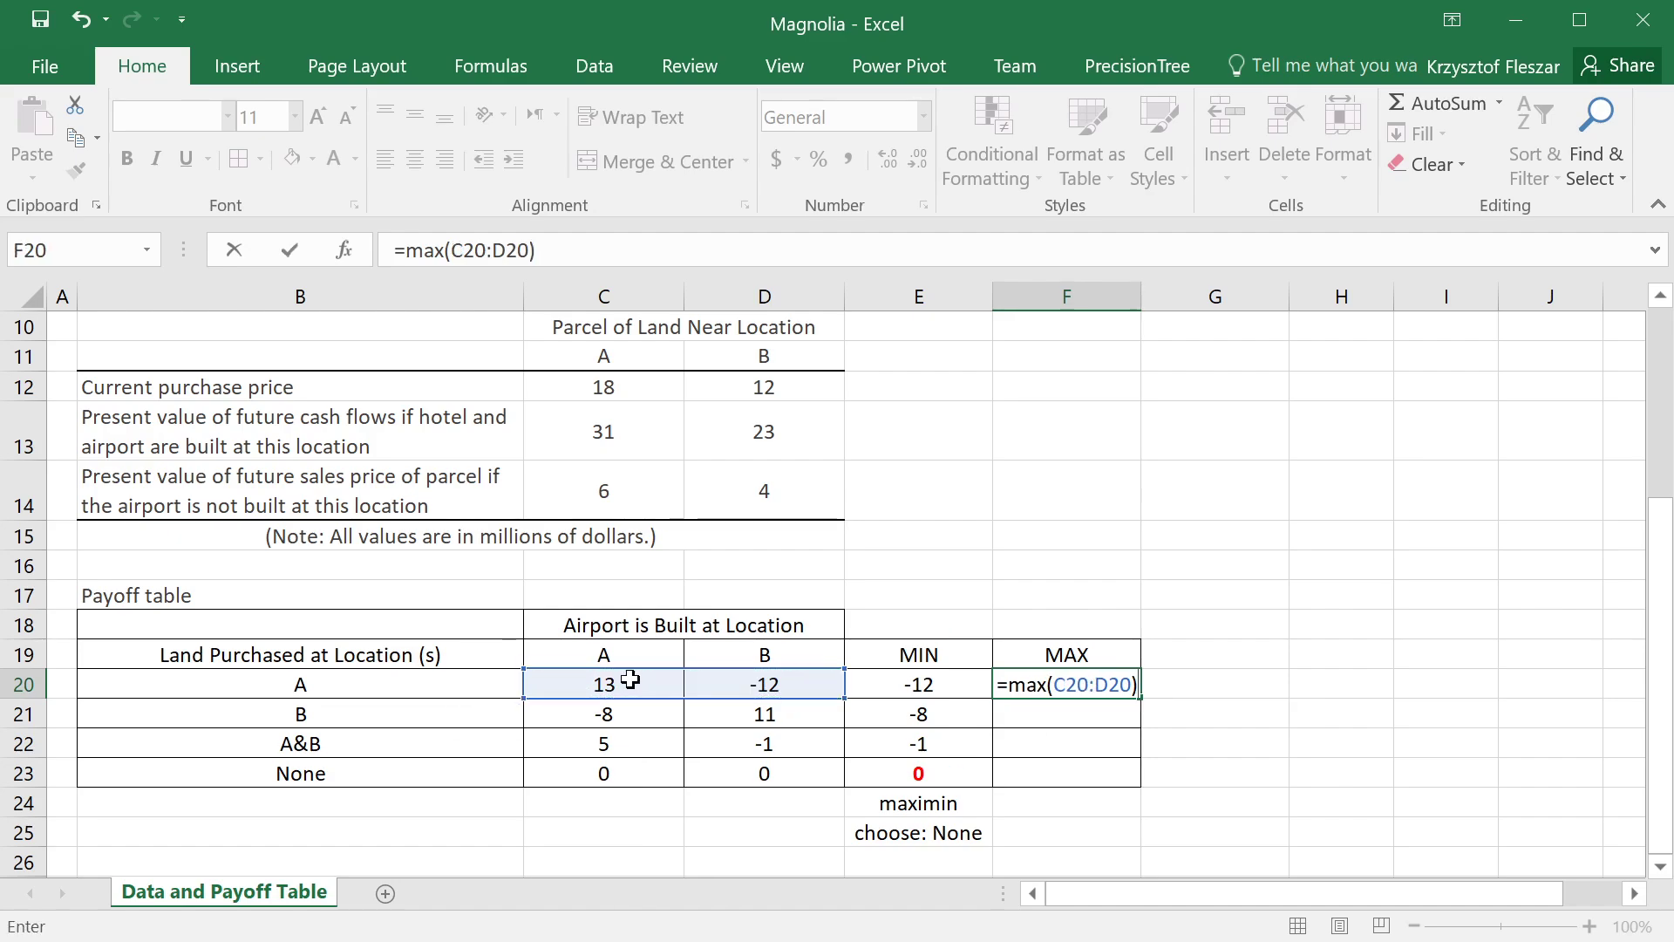
pyautogui.press('Return')
pyautogui.press('Up')
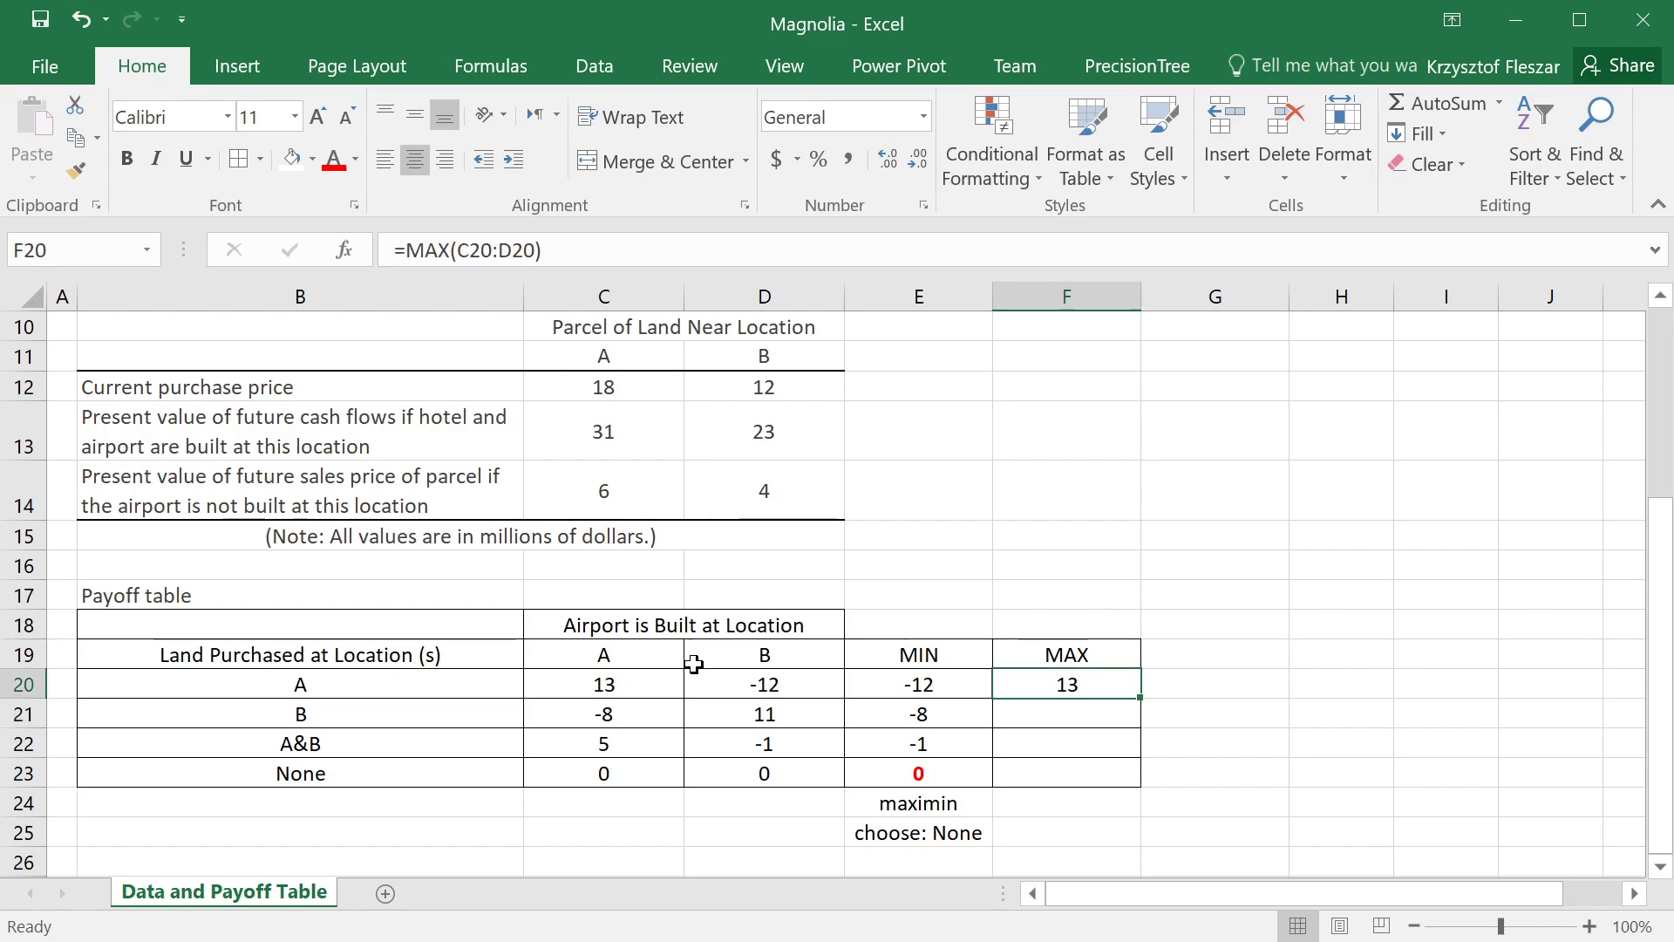
# Copy the maximum formula from F20 into F21:F23 for the remaining land purchase alternatives.
pyautogui.hotkey('ctrl', 'c')
pyautogui.moveTo(1123, 708); pyautogui.dragTo(1112, 768)
pyautogui.hotkey('ctrl', 'v')
# Inspect the copied MAX formulas in F21:F23 for their cell references and compare the maximum payoffs in F20:F23.
pyautogui.press('F2')
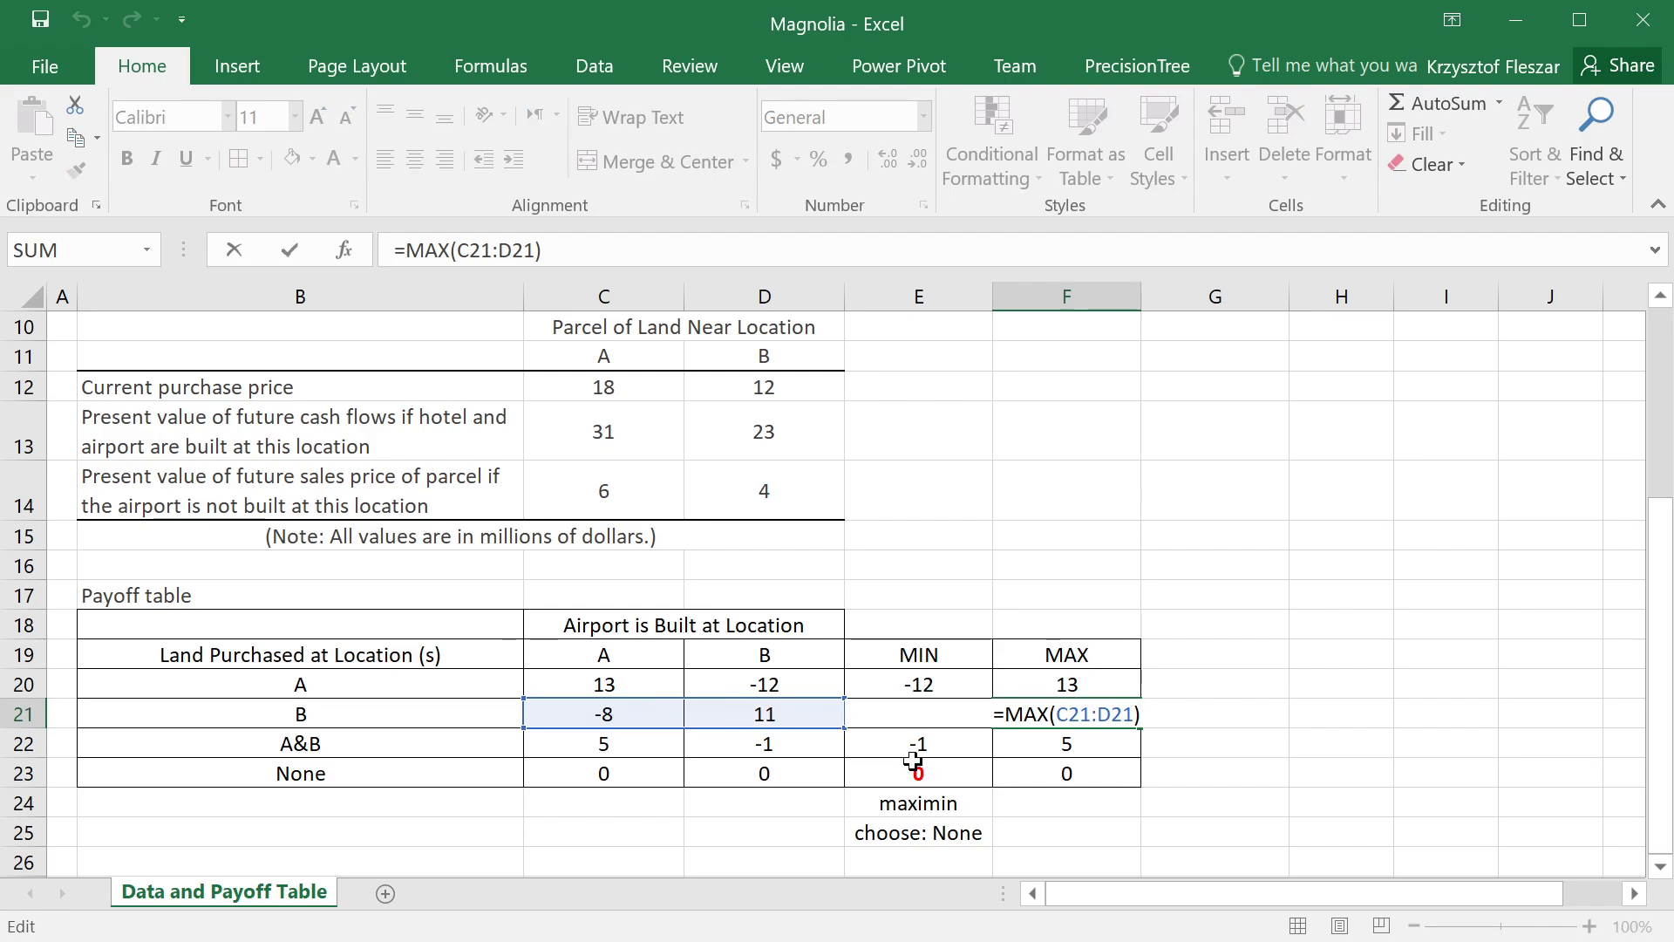
pyautogui.press('Return')
pyautogui.press('F2')
pyautogui.press('Escape')
pyautogui.press('Down')
pyautogui.press('F2')
pyautogui.press('Escape')
pyautogui.moveTo(1076, 685); pyautogui.dragTo(1077, 773)
pyautogui.click(1071, 688)
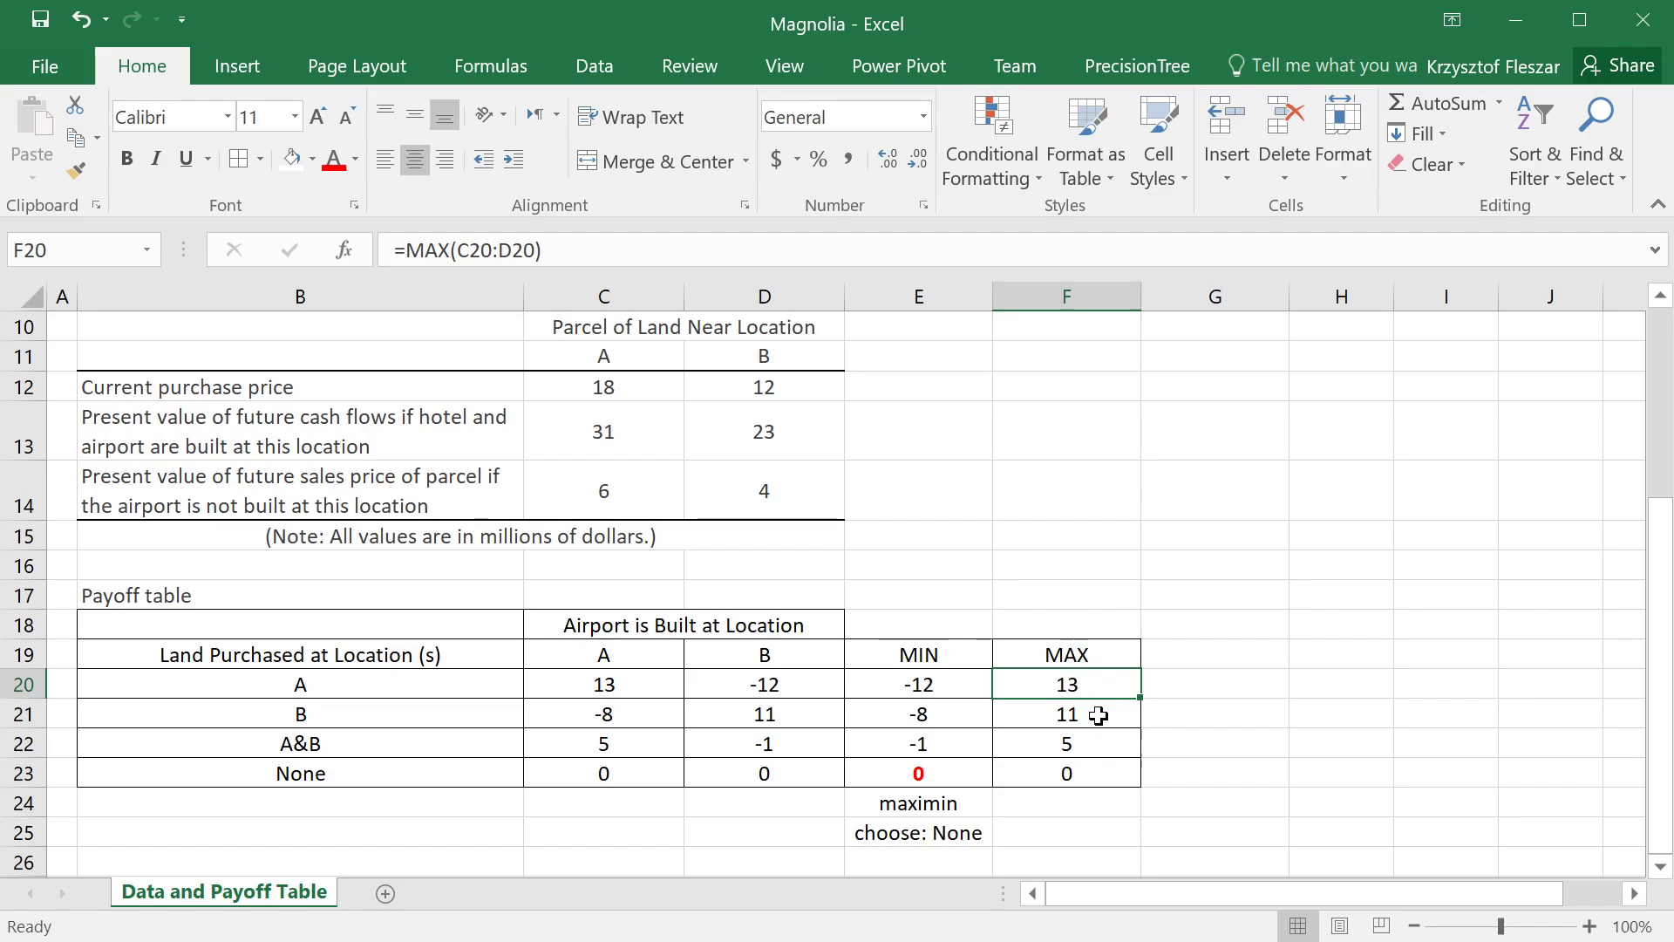
pyautogui.click(1087, 656)
pyautogui.click(1080, 681)
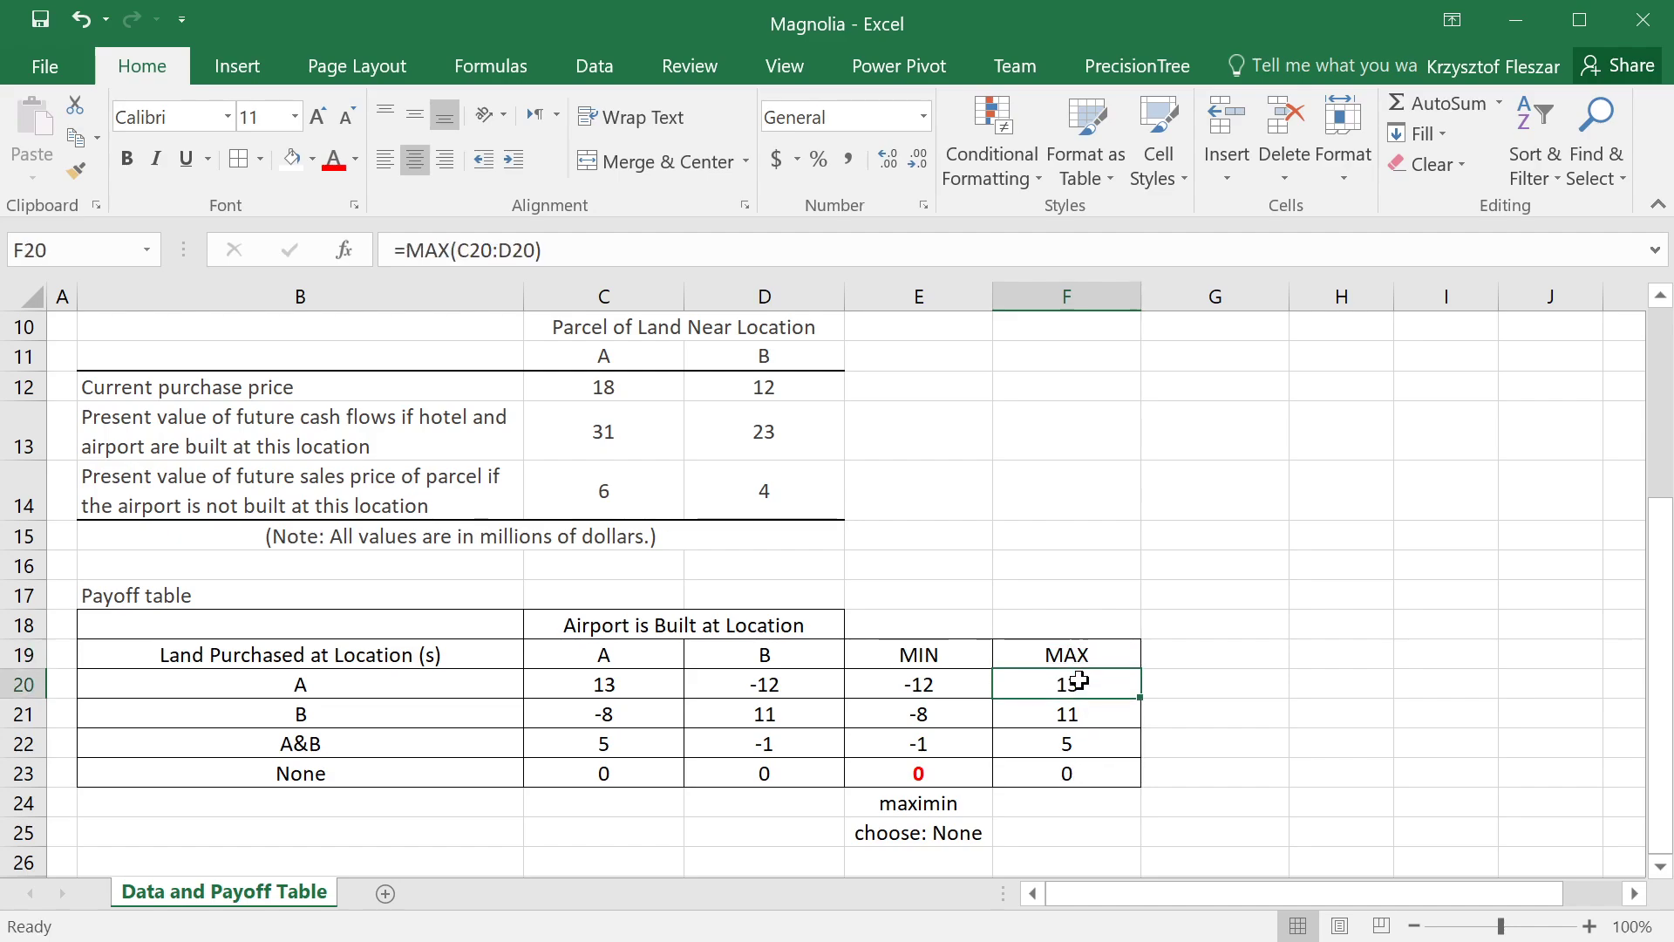
# Label cell F24 below the maximum payoffs "maximax".
pyautogui.click(1079, 806)
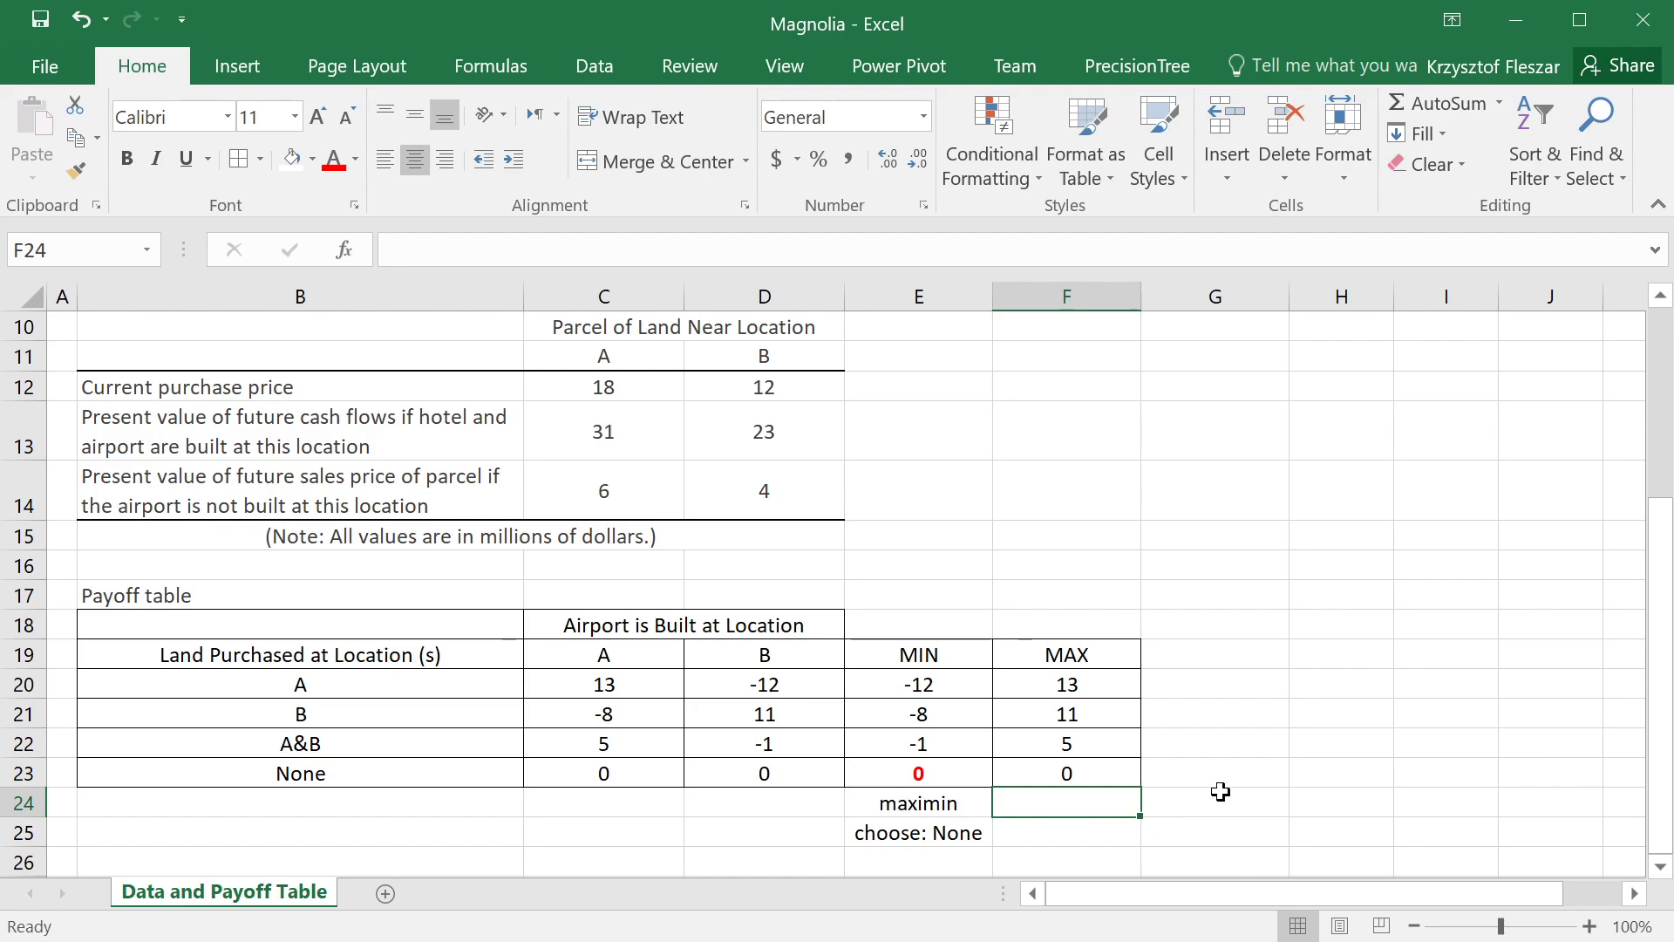
pyautogui.write('max')
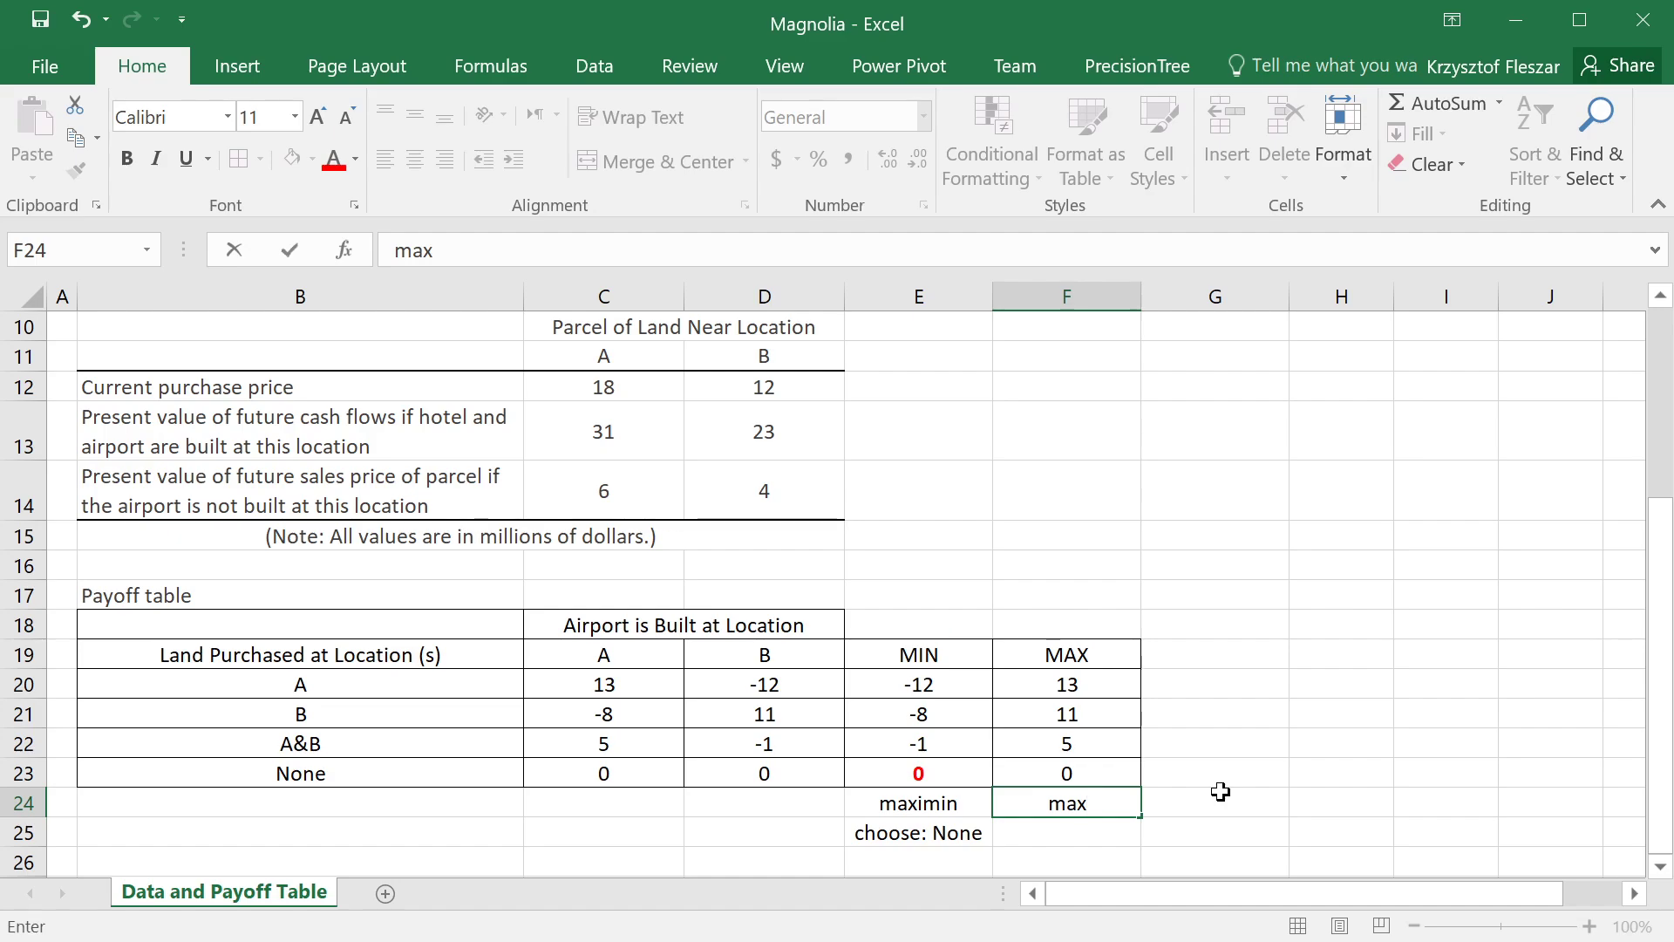
pyautogui.write('imax')
pyautogui.press('Return')
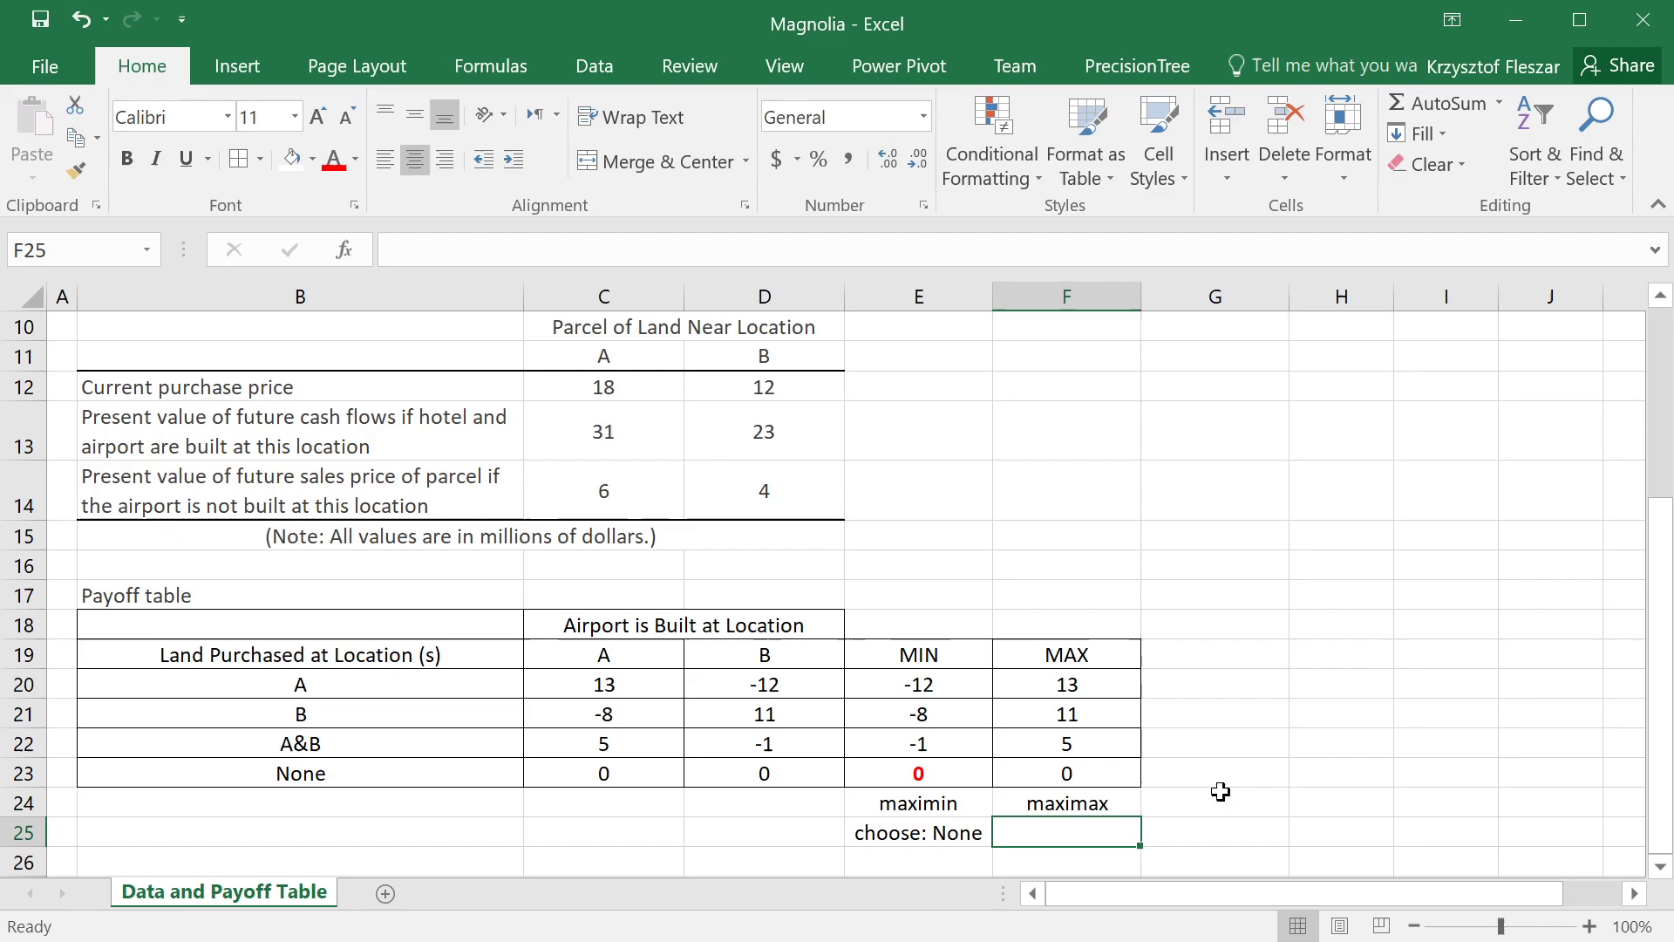
# Highlight the largest maximum payoff, in F20, in bold red.
pyautogui.moveTo(1082, 683); pyautogui.dragTo(1079, 771)
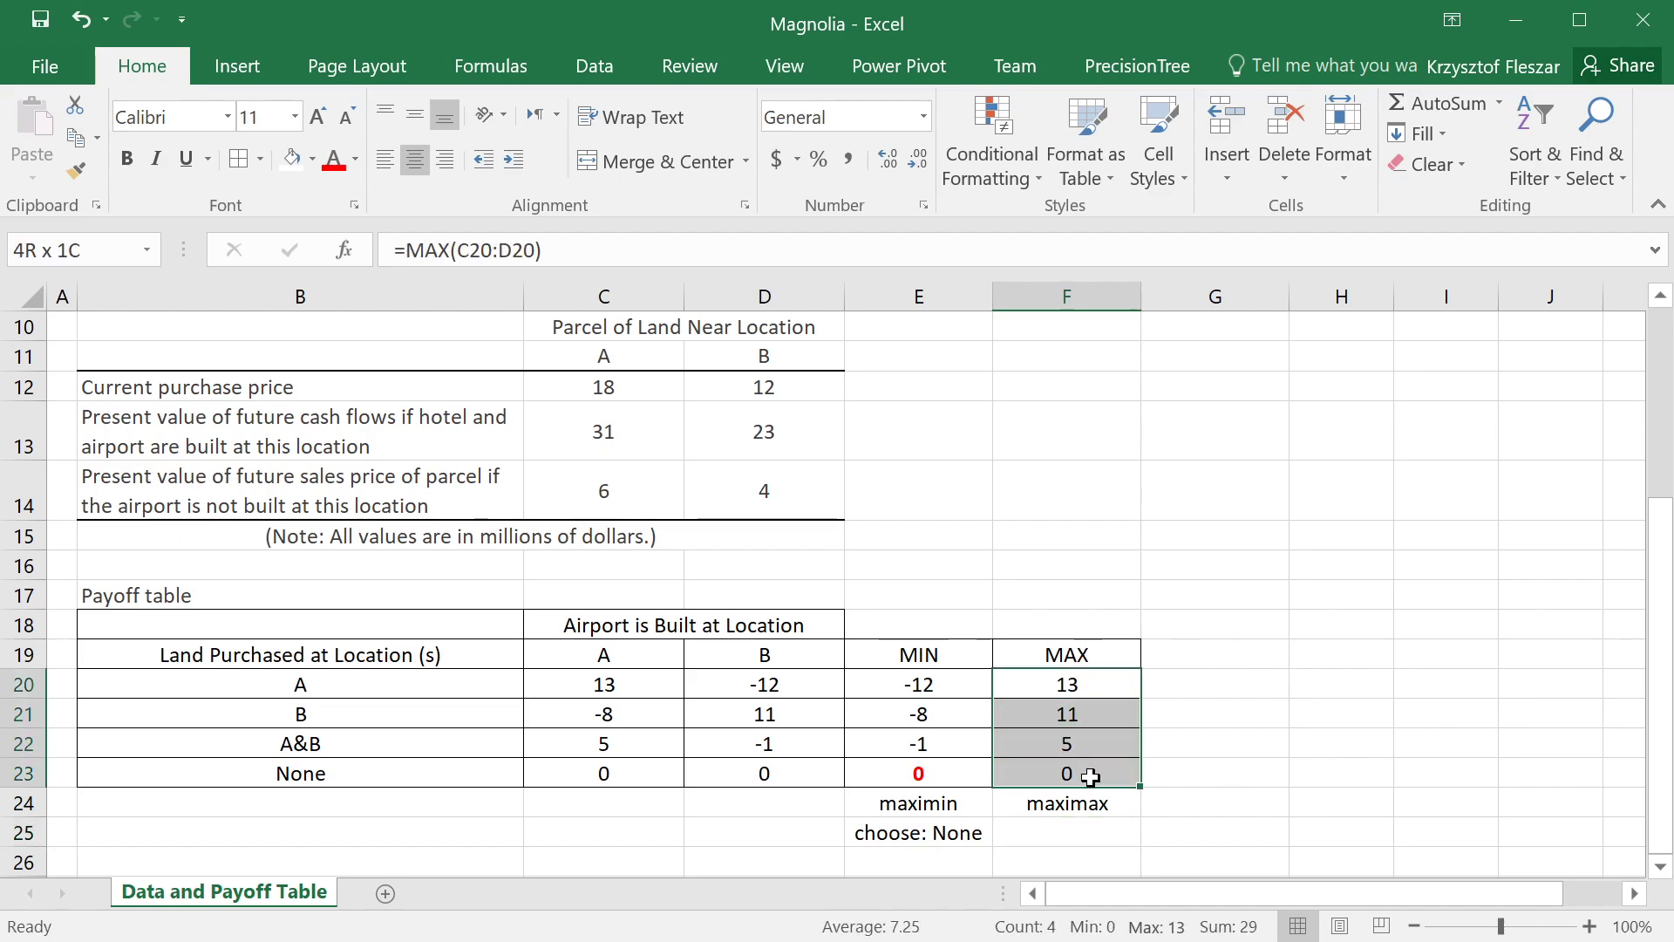
pyautogui.click(1082, 683)
pyautogui.hotkey('ctrl', 'b')
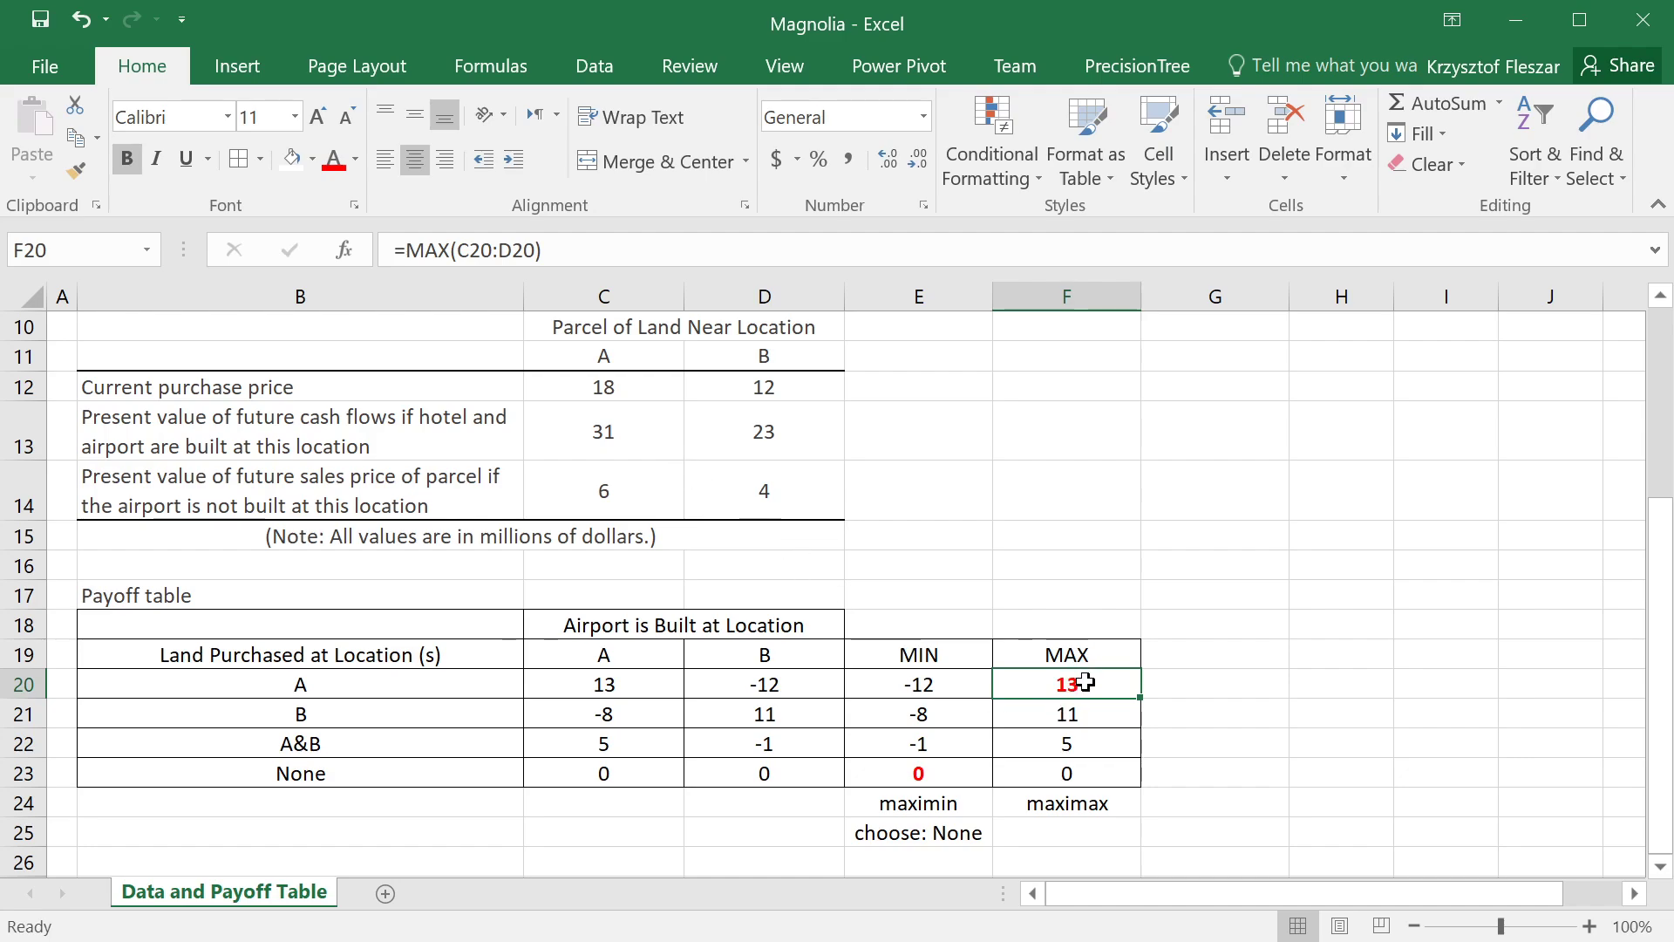
# Record the maximax decision as "choose: A" in F25, below the maximax label.
pyautogui.click(363, 676)
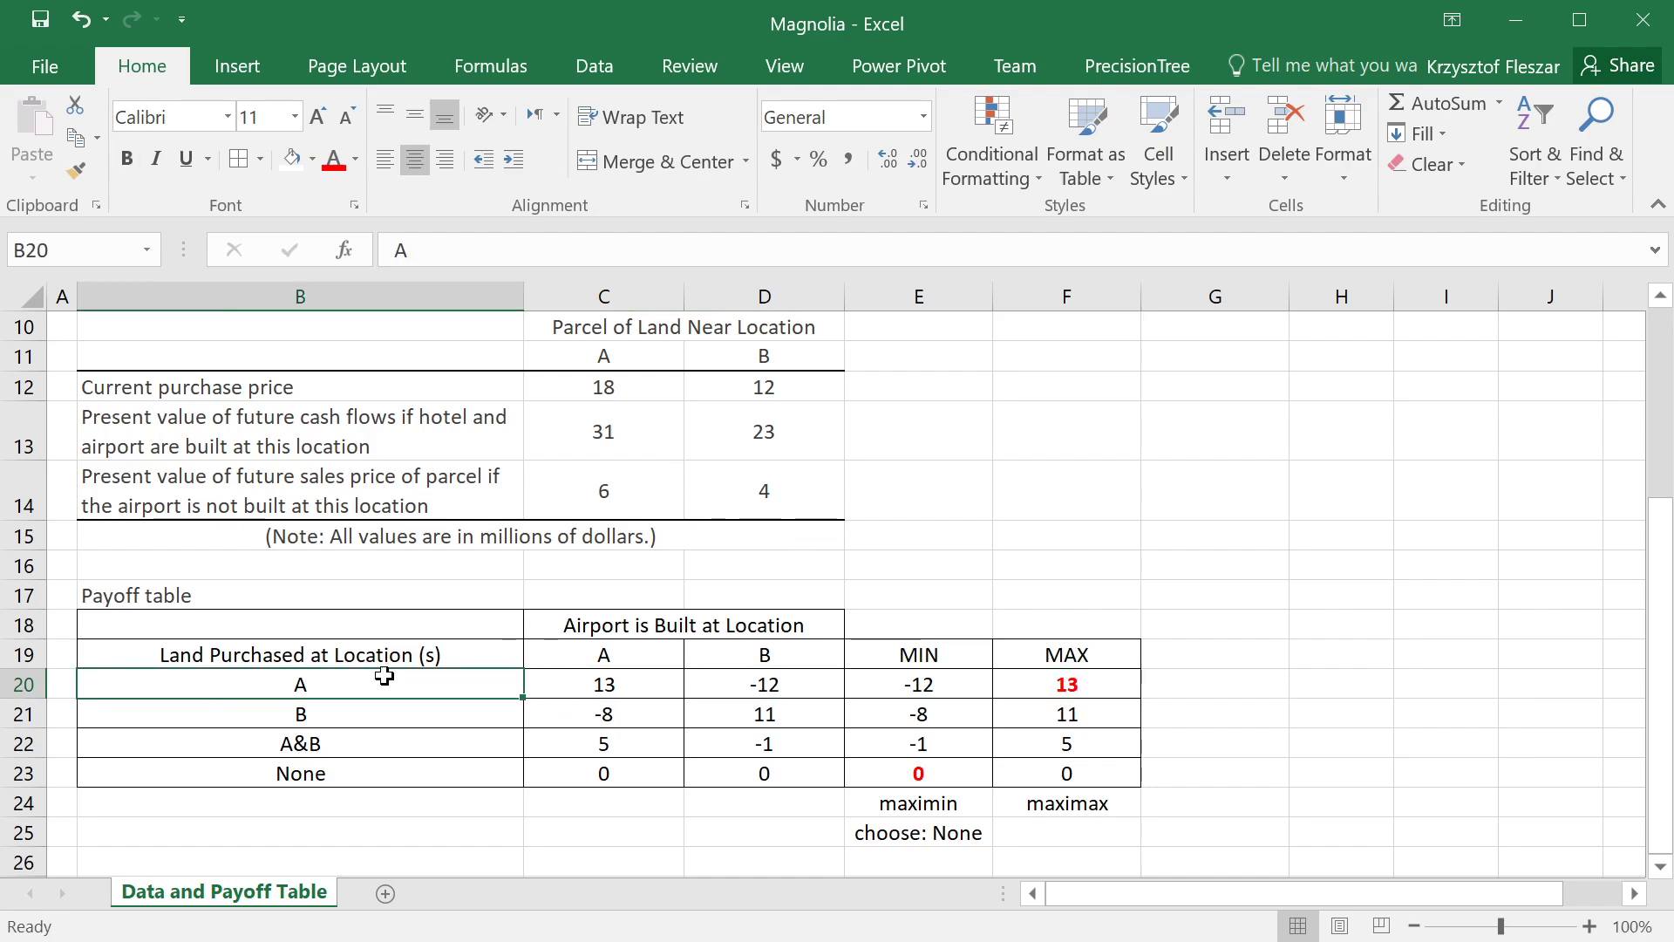
pyautogui.click(1079, 685)
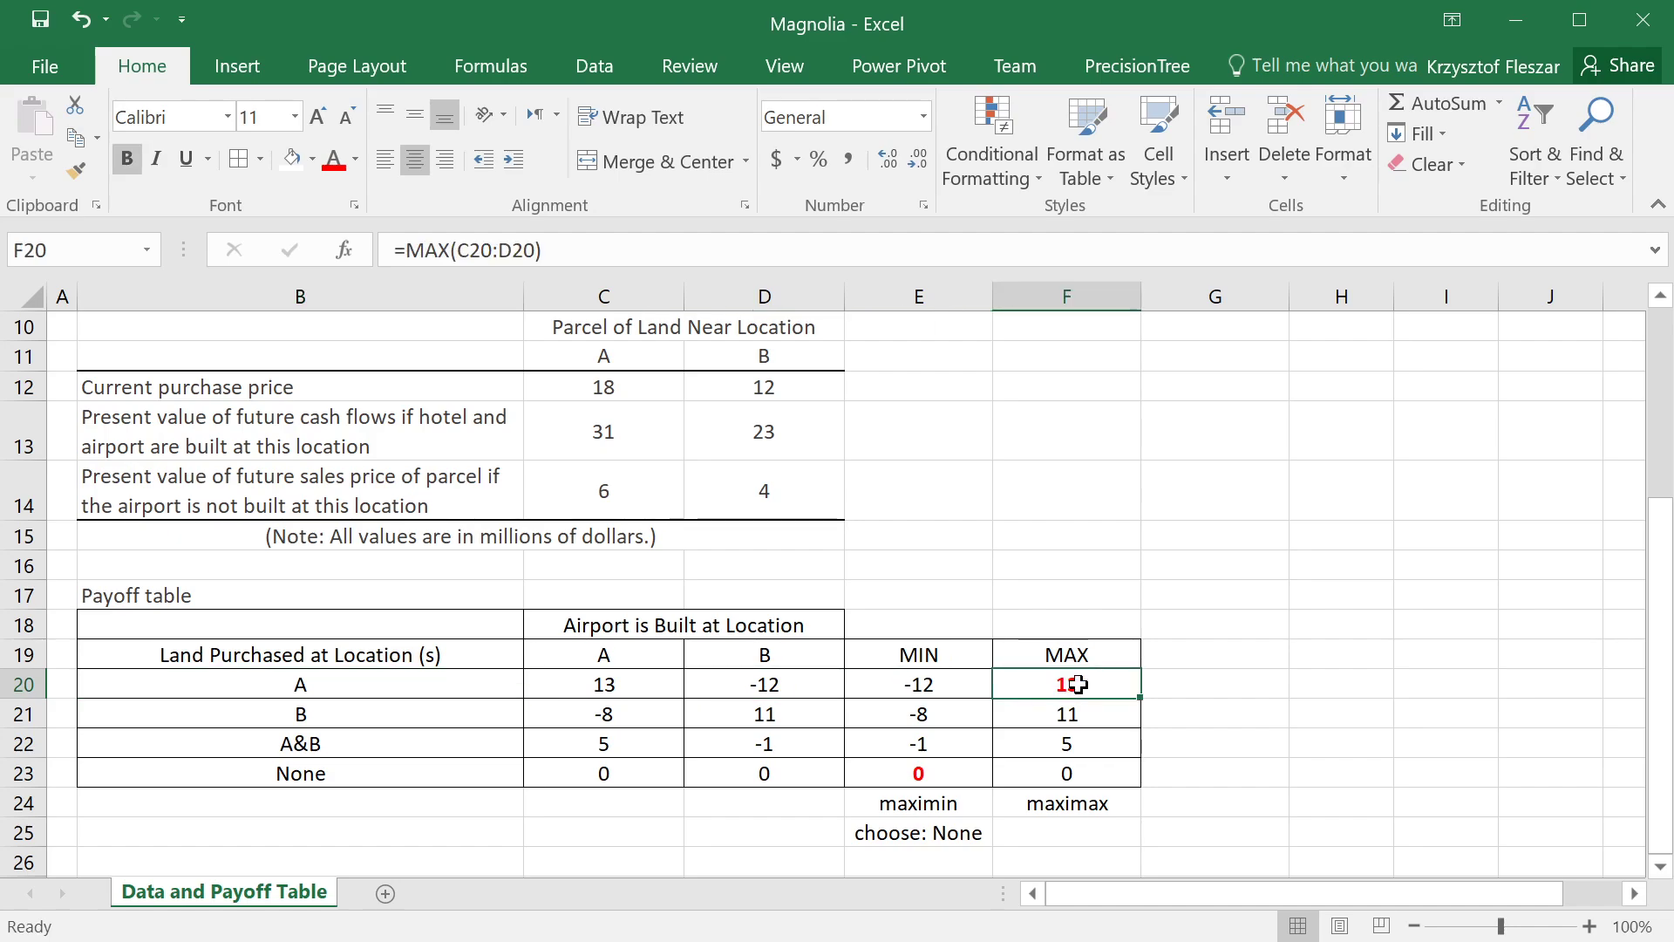
pyautogui.click(1073, 826)
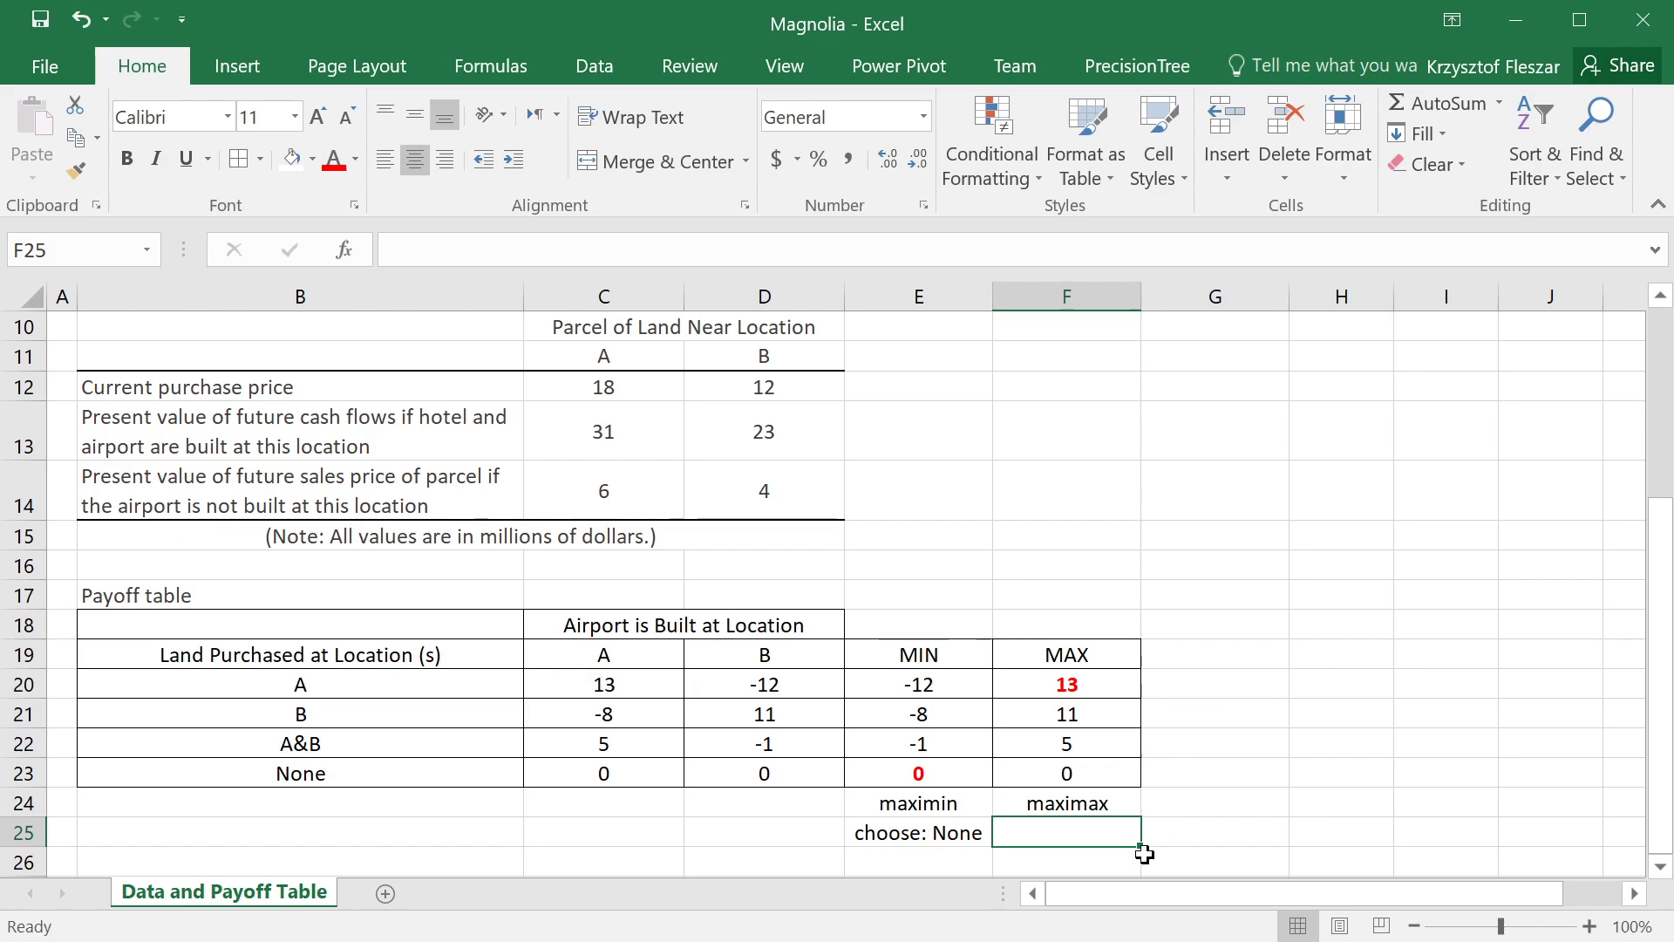
pyautogui.write('choose:')
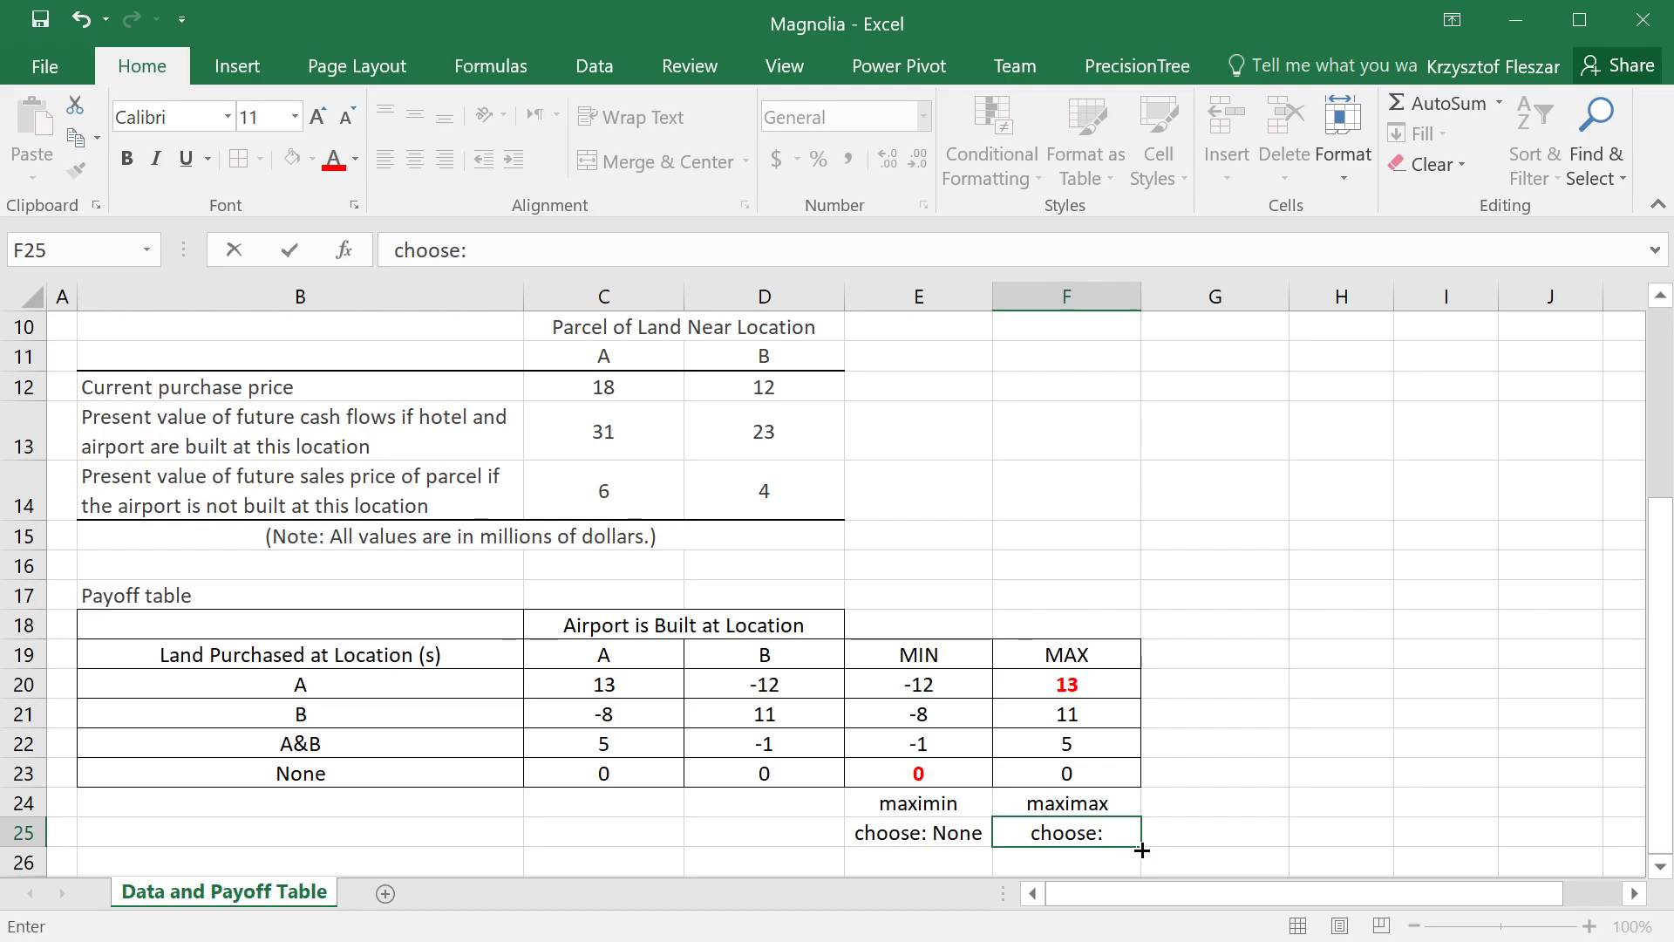
pyautogui.write(' A')
pyautogui.press('Return')
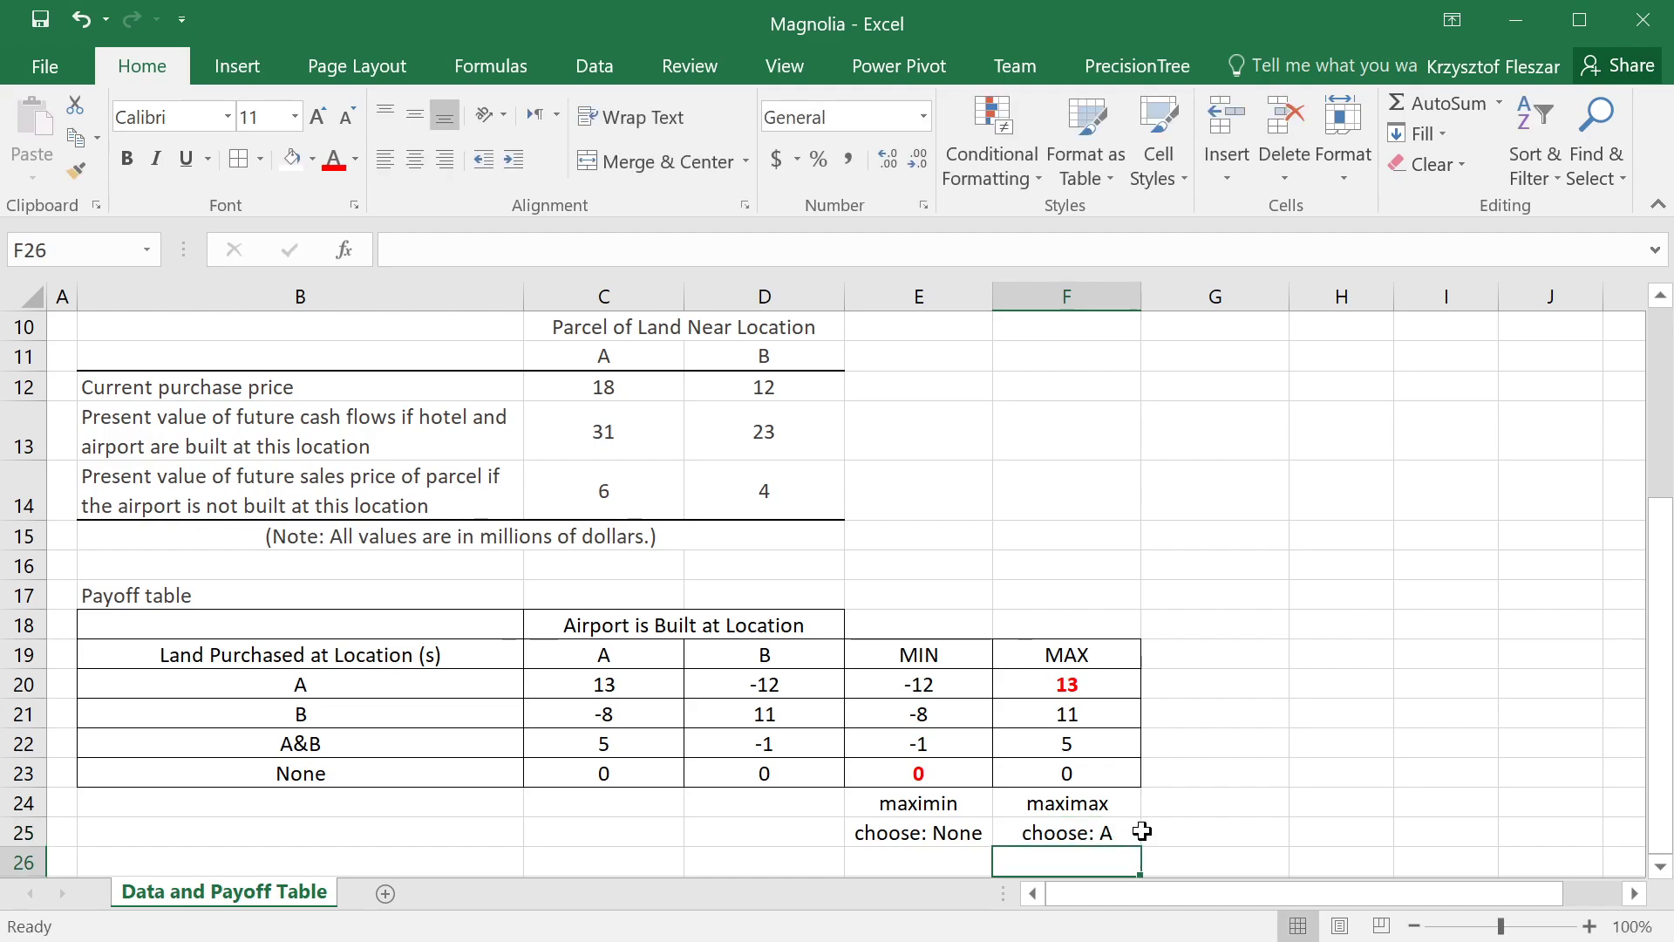
# Compare the MIN and MAX columns of the payoff table and the maximin and maximax decisions based on them.
pyautogui.click(1119, 803)
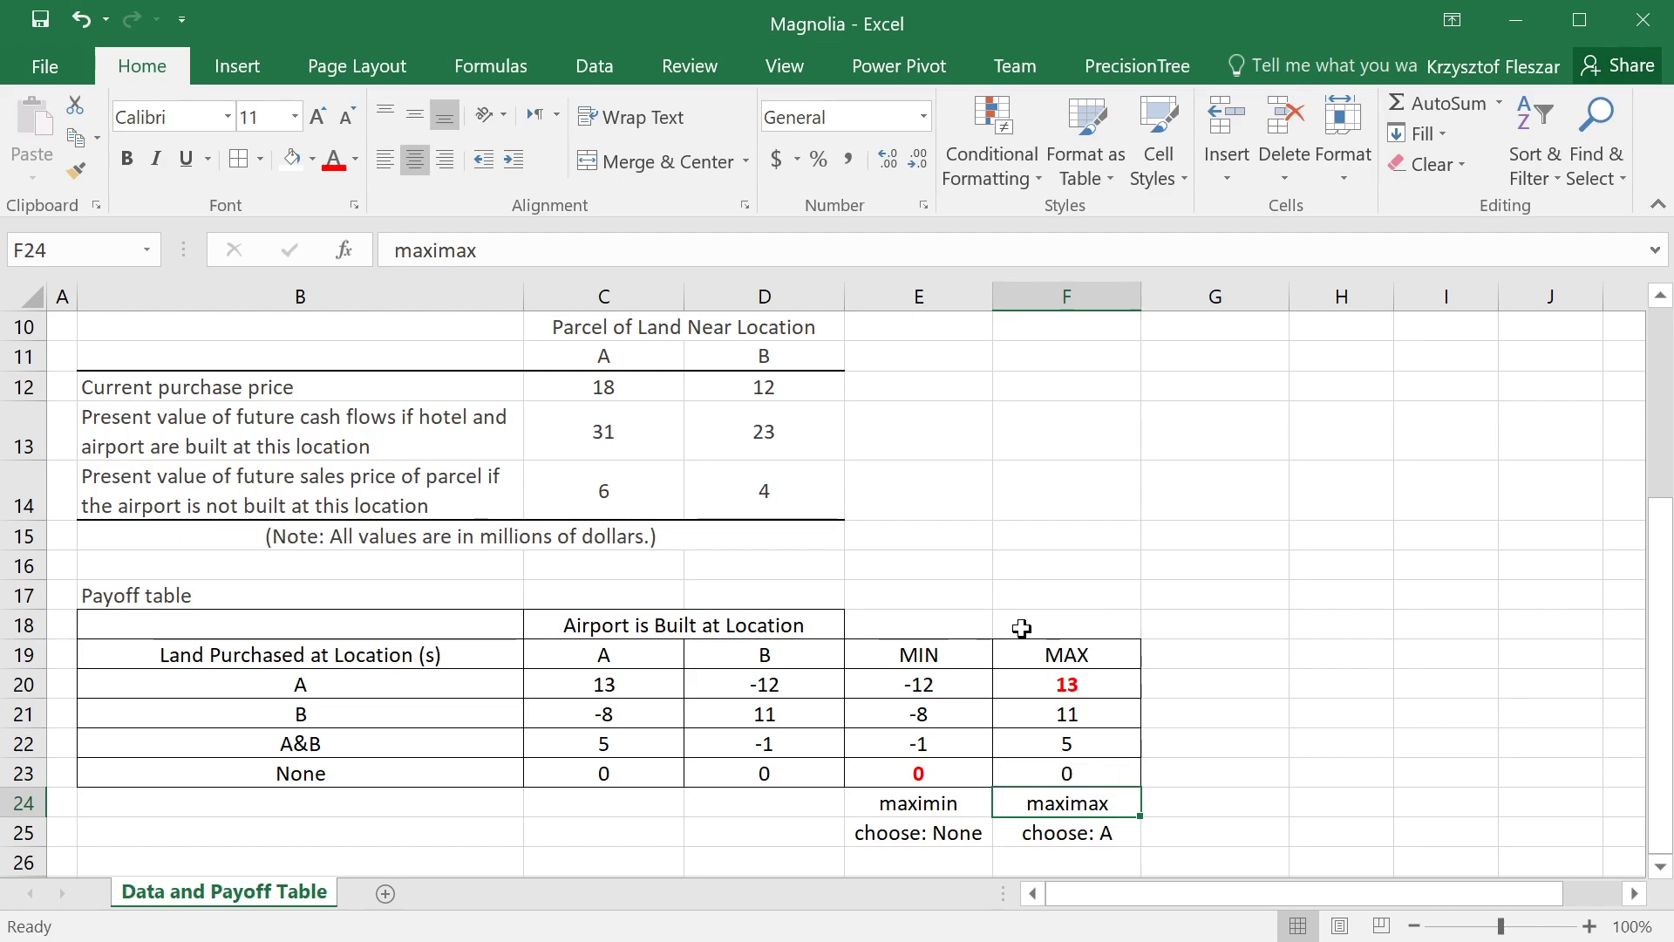
pyautogui.moveTo(1072, 654); pyautogui.dragTo(1079, 745)
pyautogui.click(1082, 684)
pyautogui.click(1084, 656)
pyautogui.moveTo(917, 656); pyautogui.dragTo(1016, 763)
pyautogui.click(1055, 771)
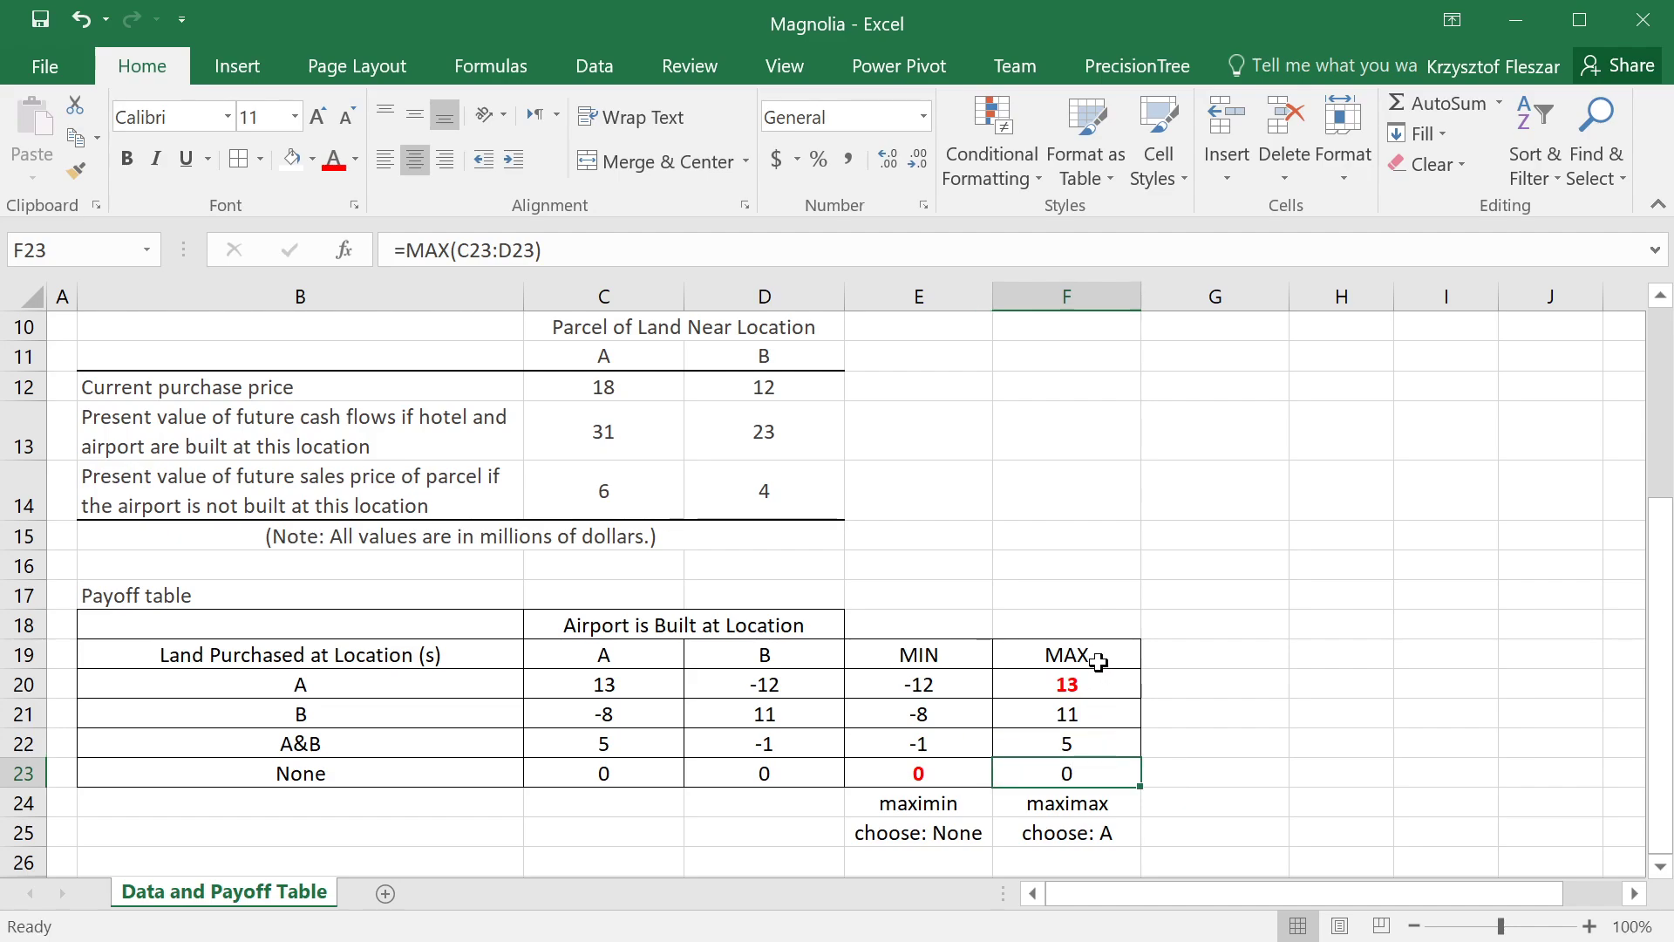
pyautogui.click(1090, 619)
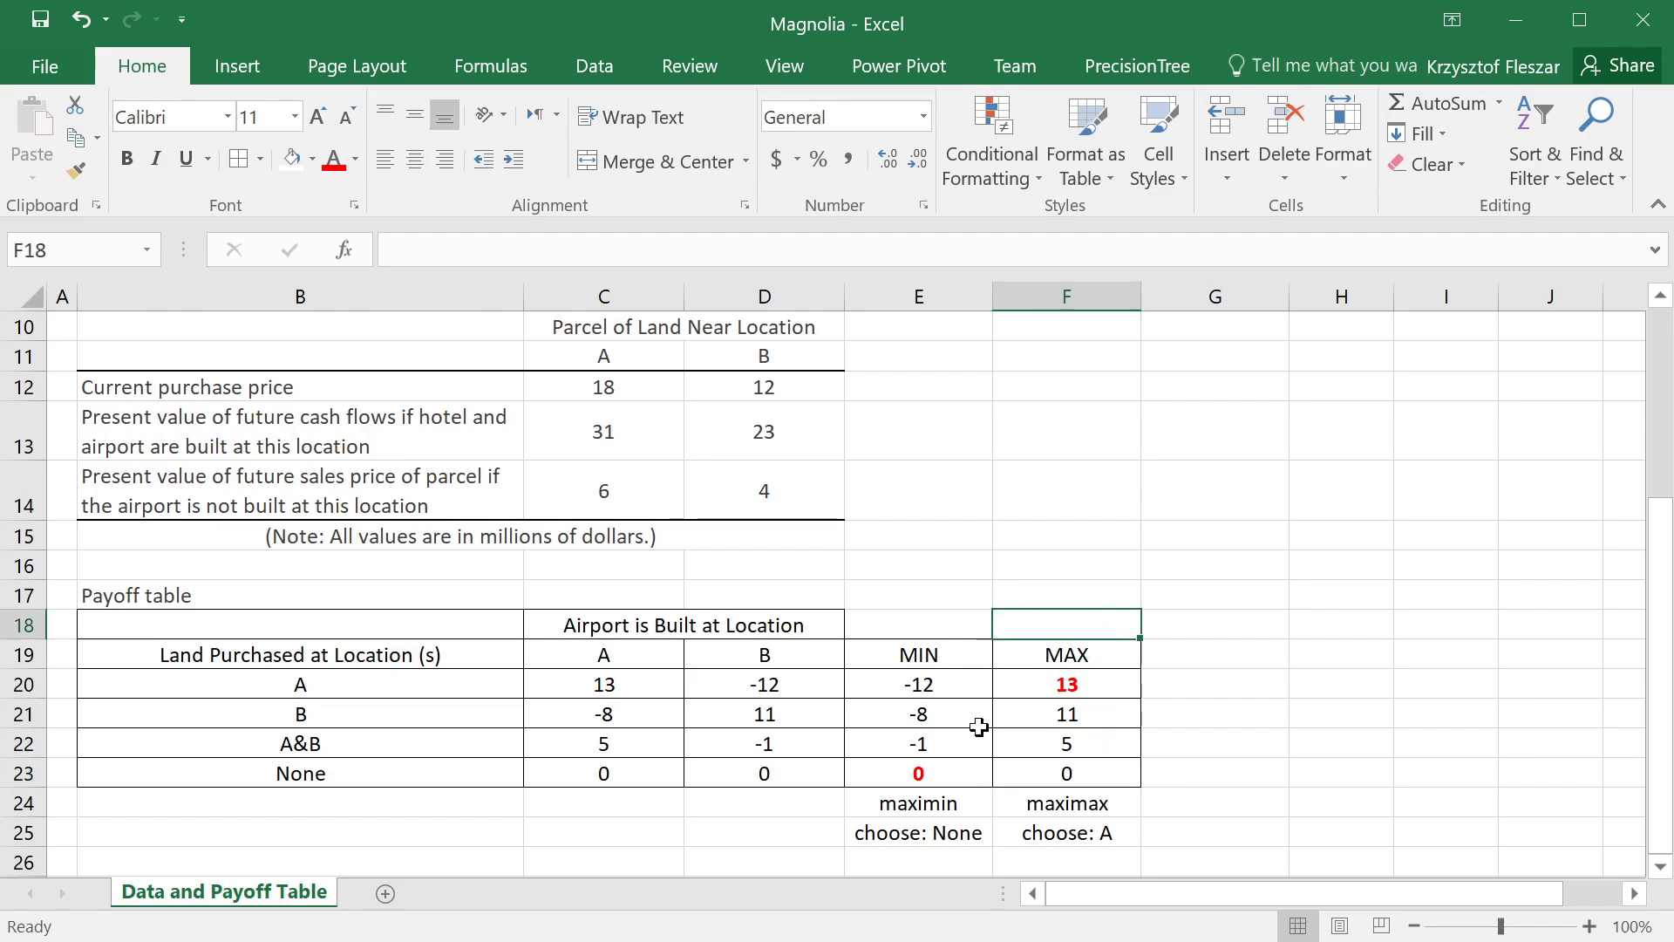
pyautogui.moveTo(919, 653); pyautogui.dragTo(934, 774)
pyautogui.moveTo(1064, 652); pyautogui.dragTo(1072, 774)
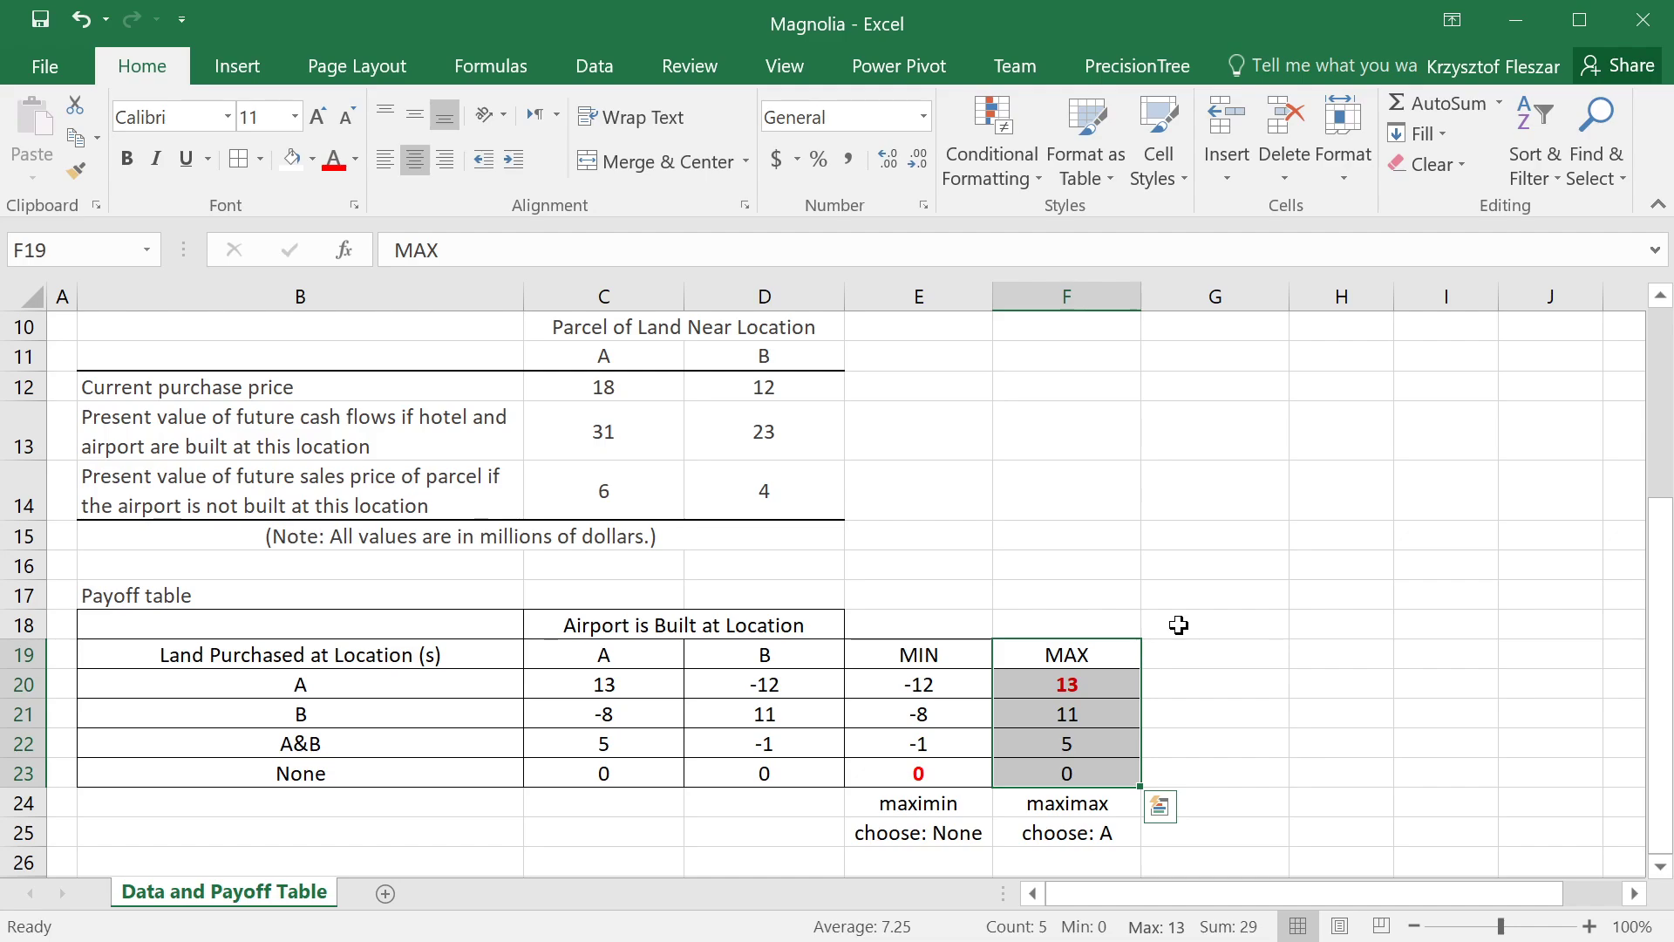
pyautogui.click(1033, 622)
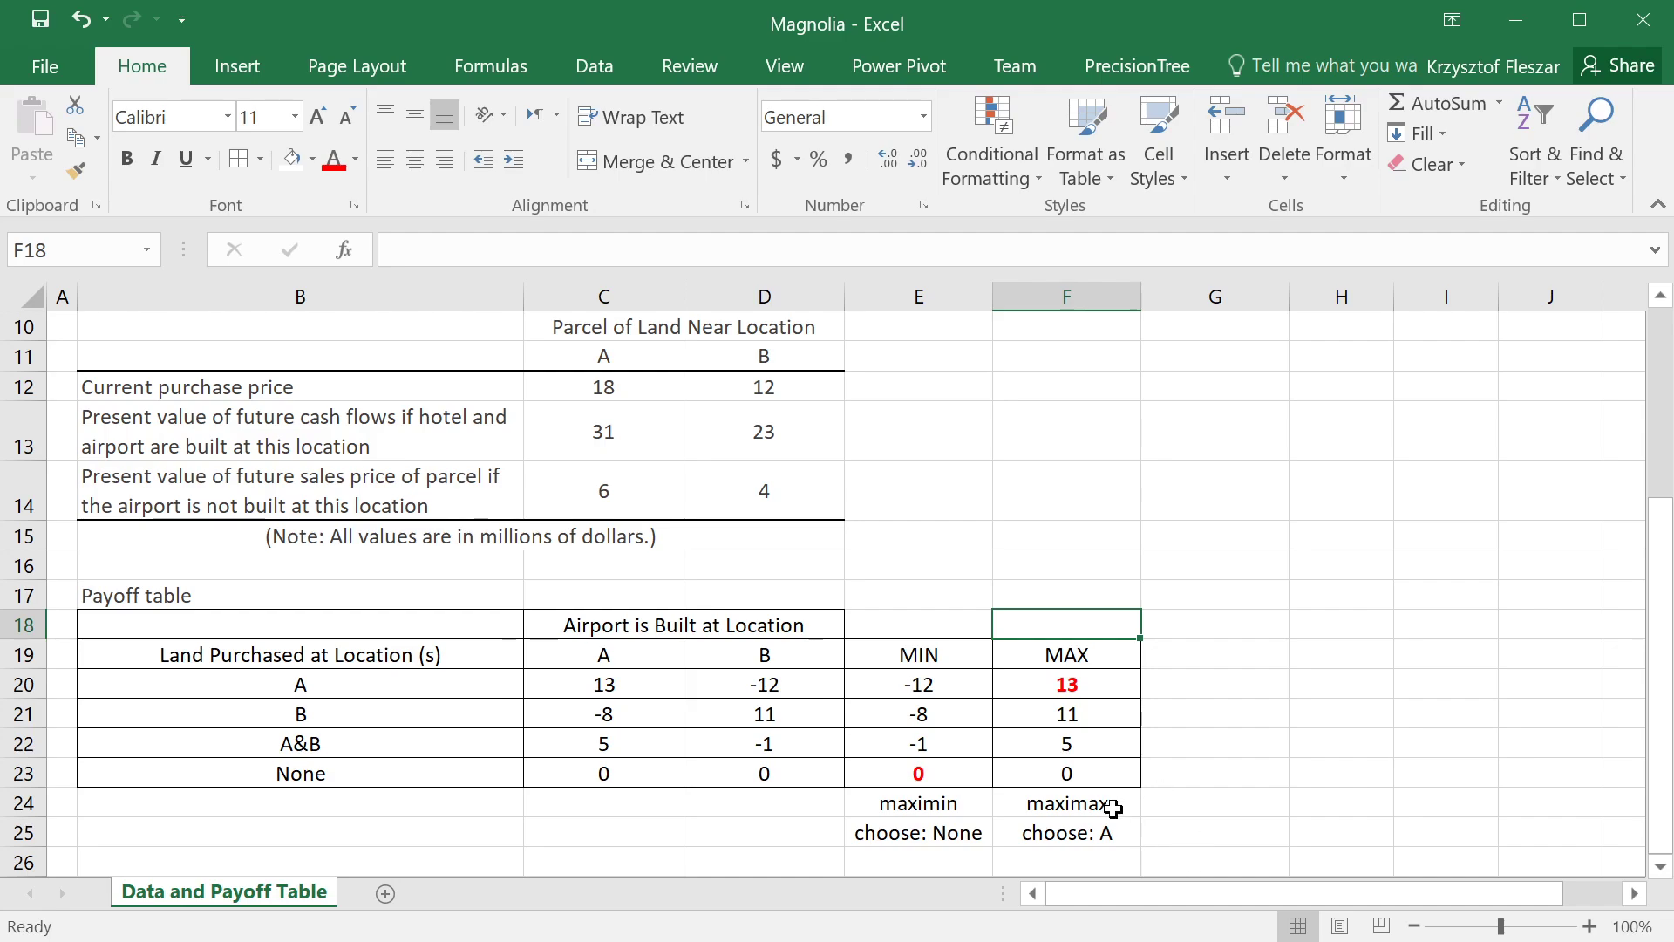
pyautogui.click(1083, 658)
pyautogui.click(955, 657)
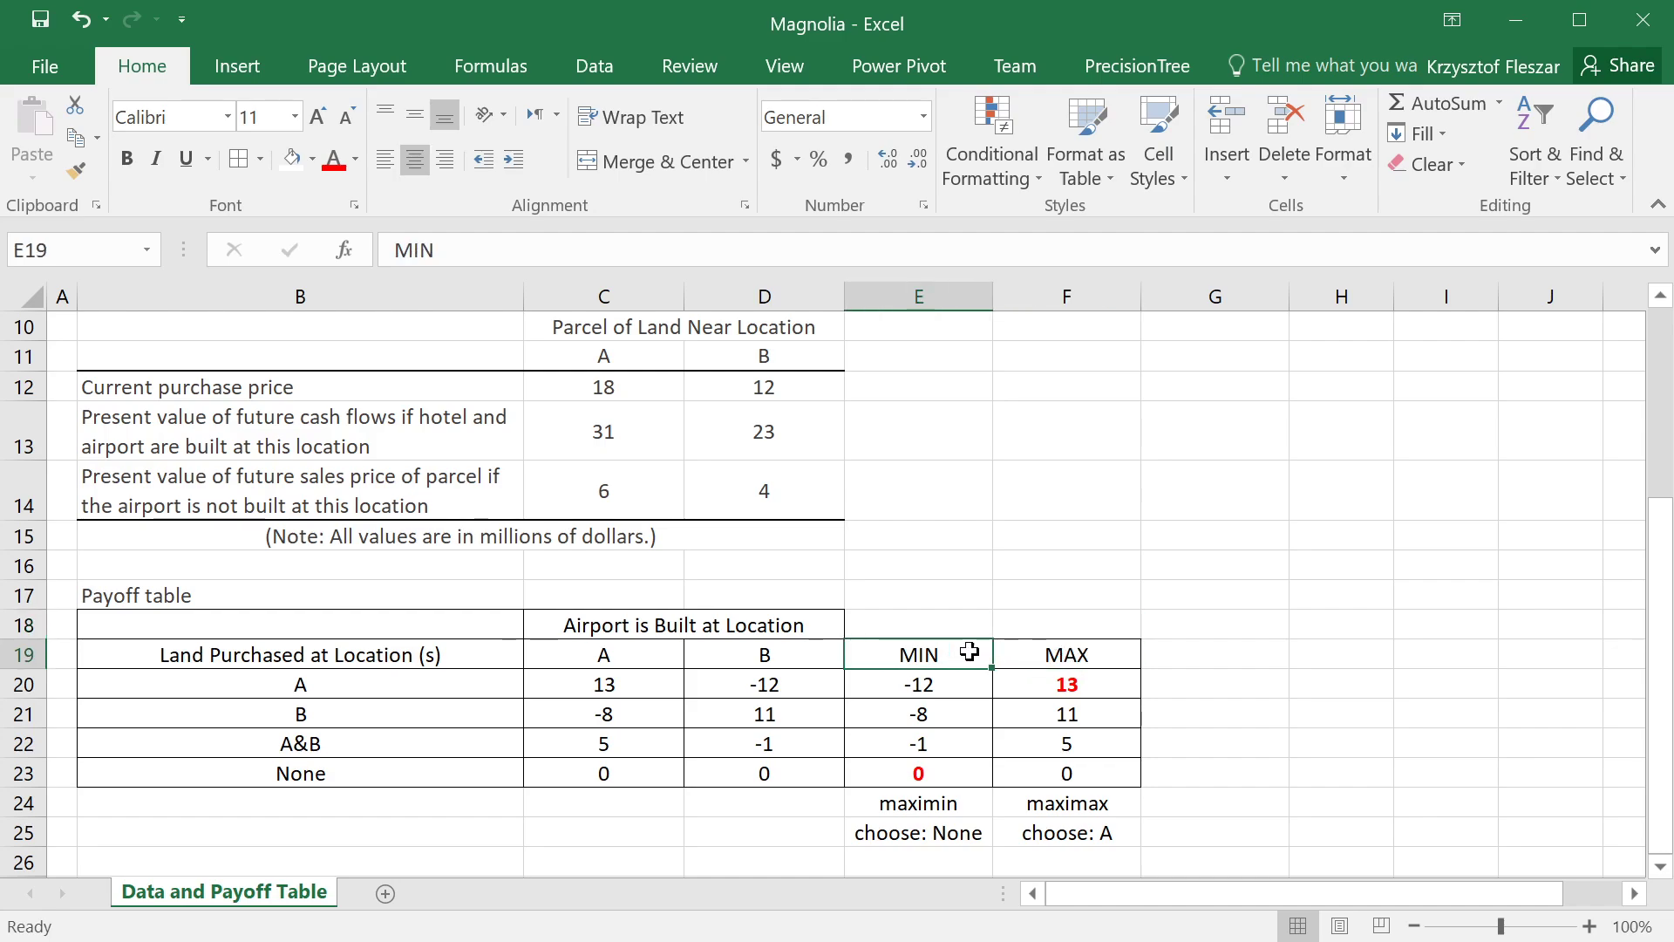
pyautogui.click(1112, 604)
pyautogui.click(1083, 645)
pyautogui.click(1103, 624)
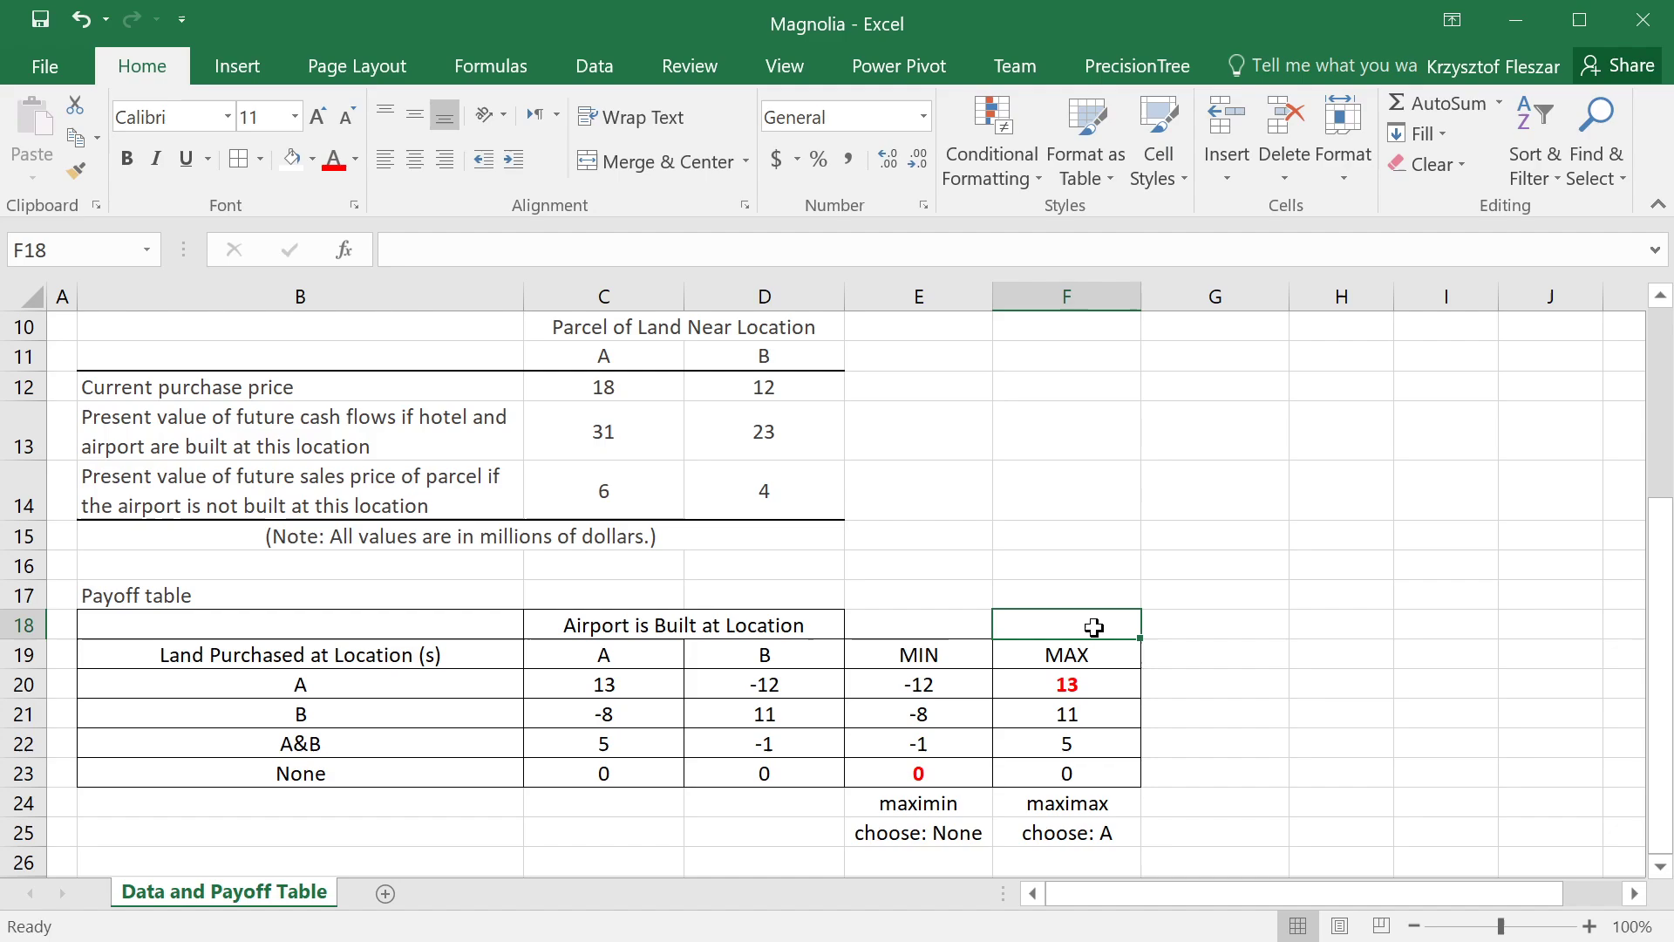
pyautogui.click(1225, 654)
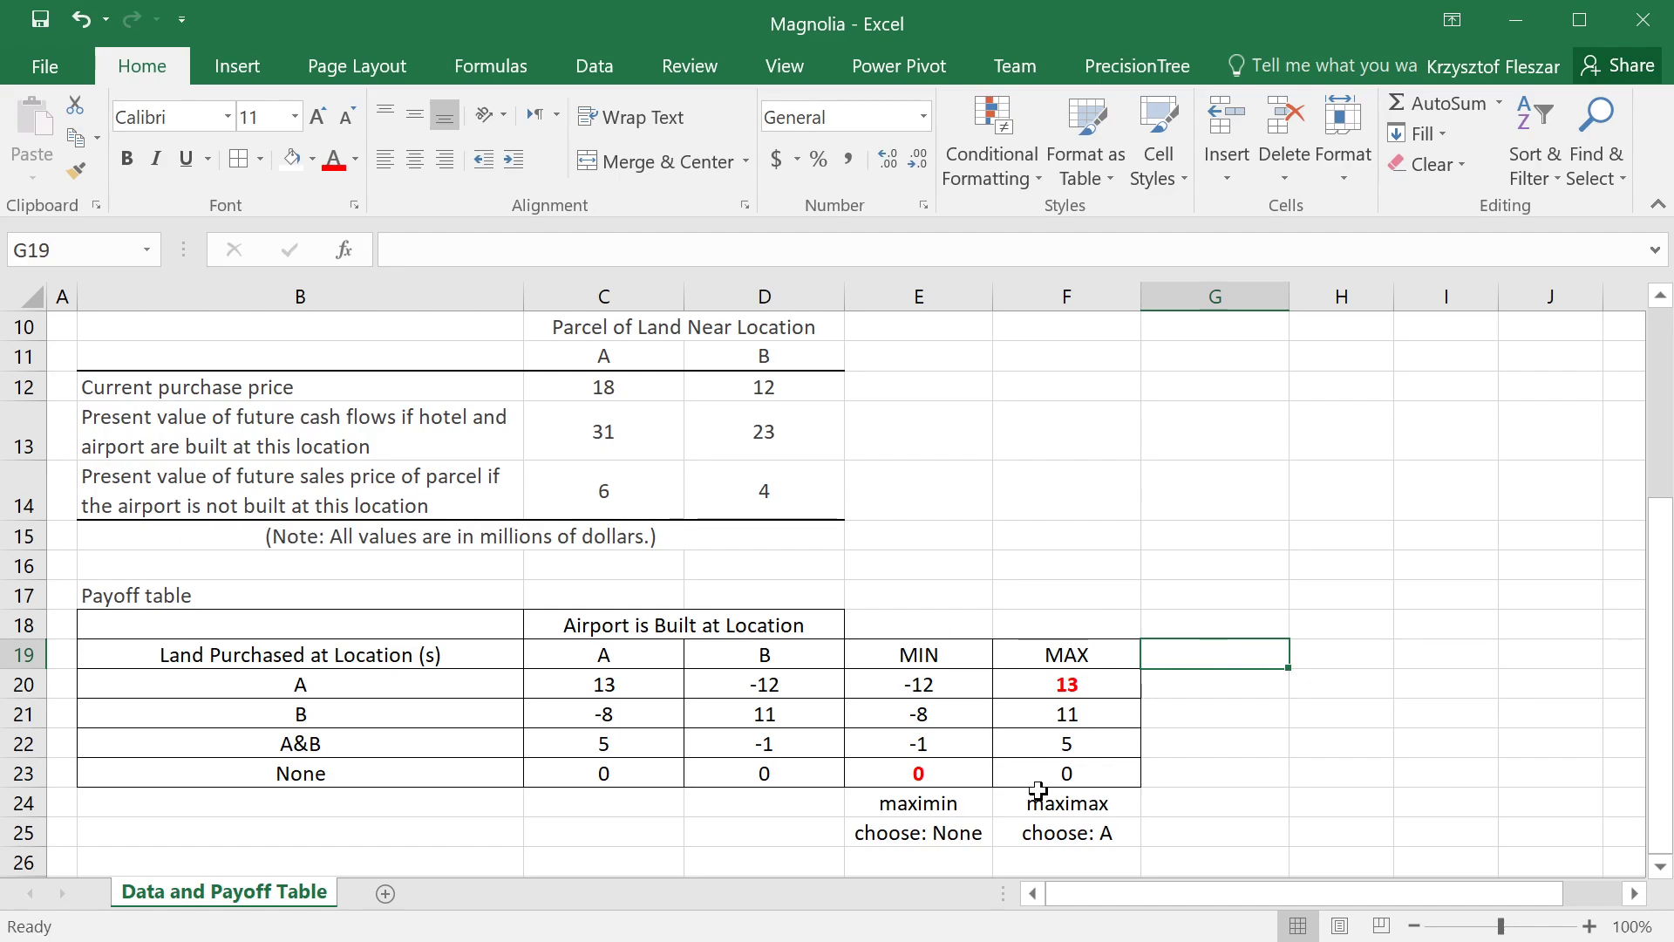
# Check the location probabilities in the problem description and label cell B24 below the payoff table "Probability".
pyautogui.scroll(3, 615, 591)
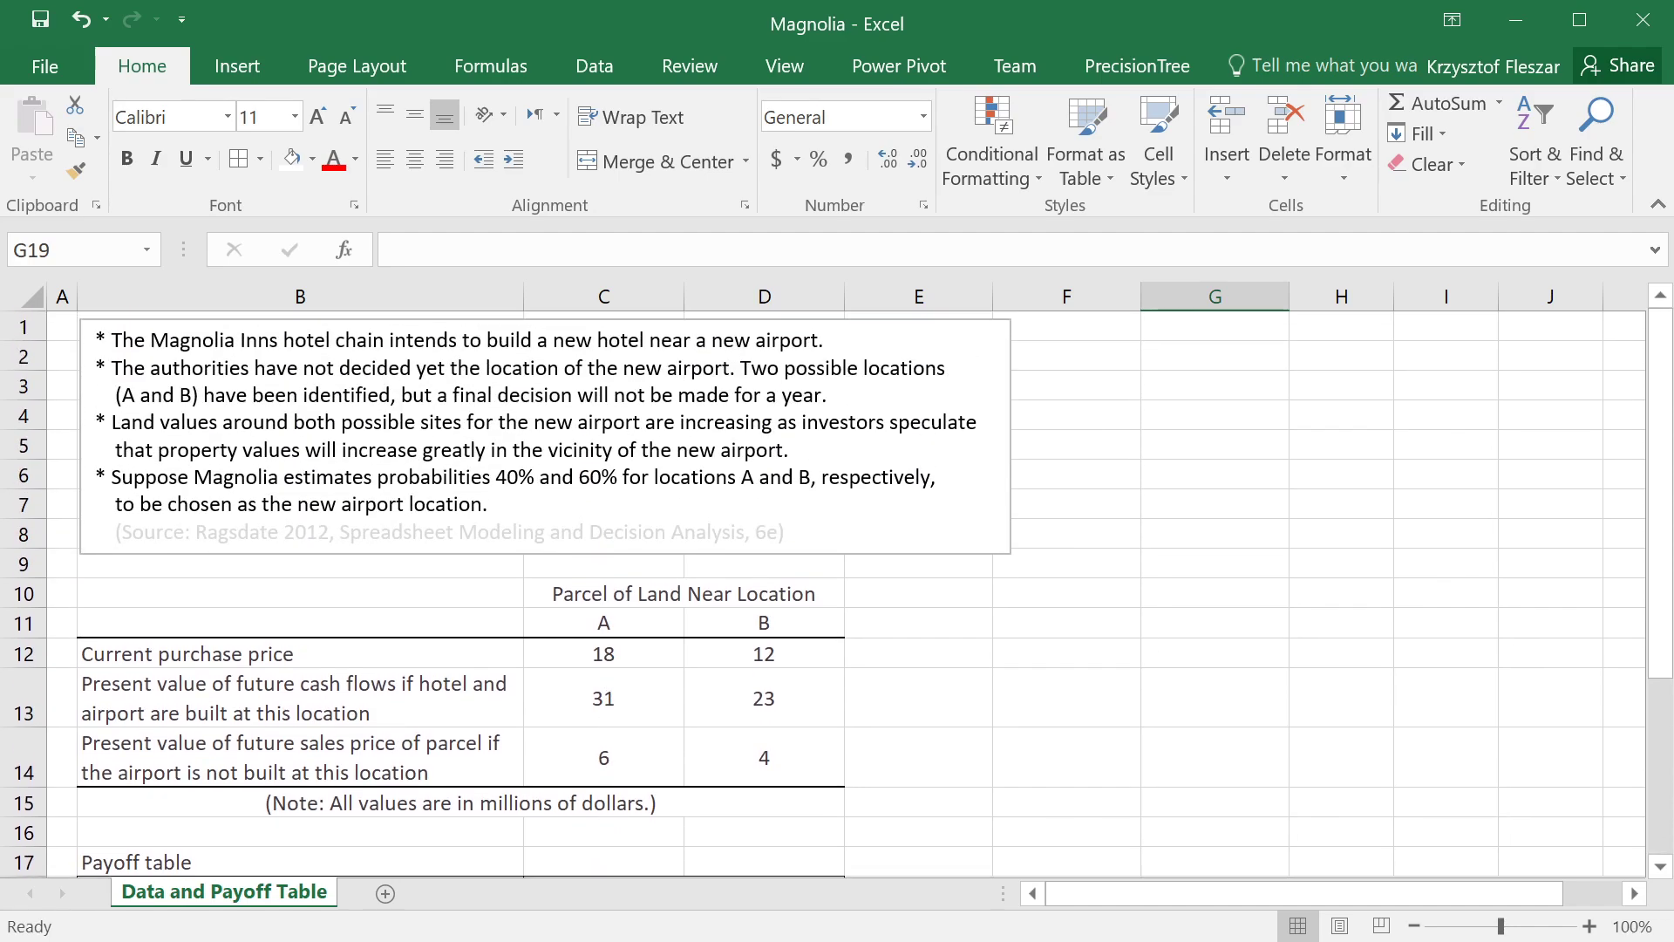
pyautogui.moveTo(496, 477); pyautogui.dragTo(653, 478)
pyautogui.scroll(-1, 979, 634)
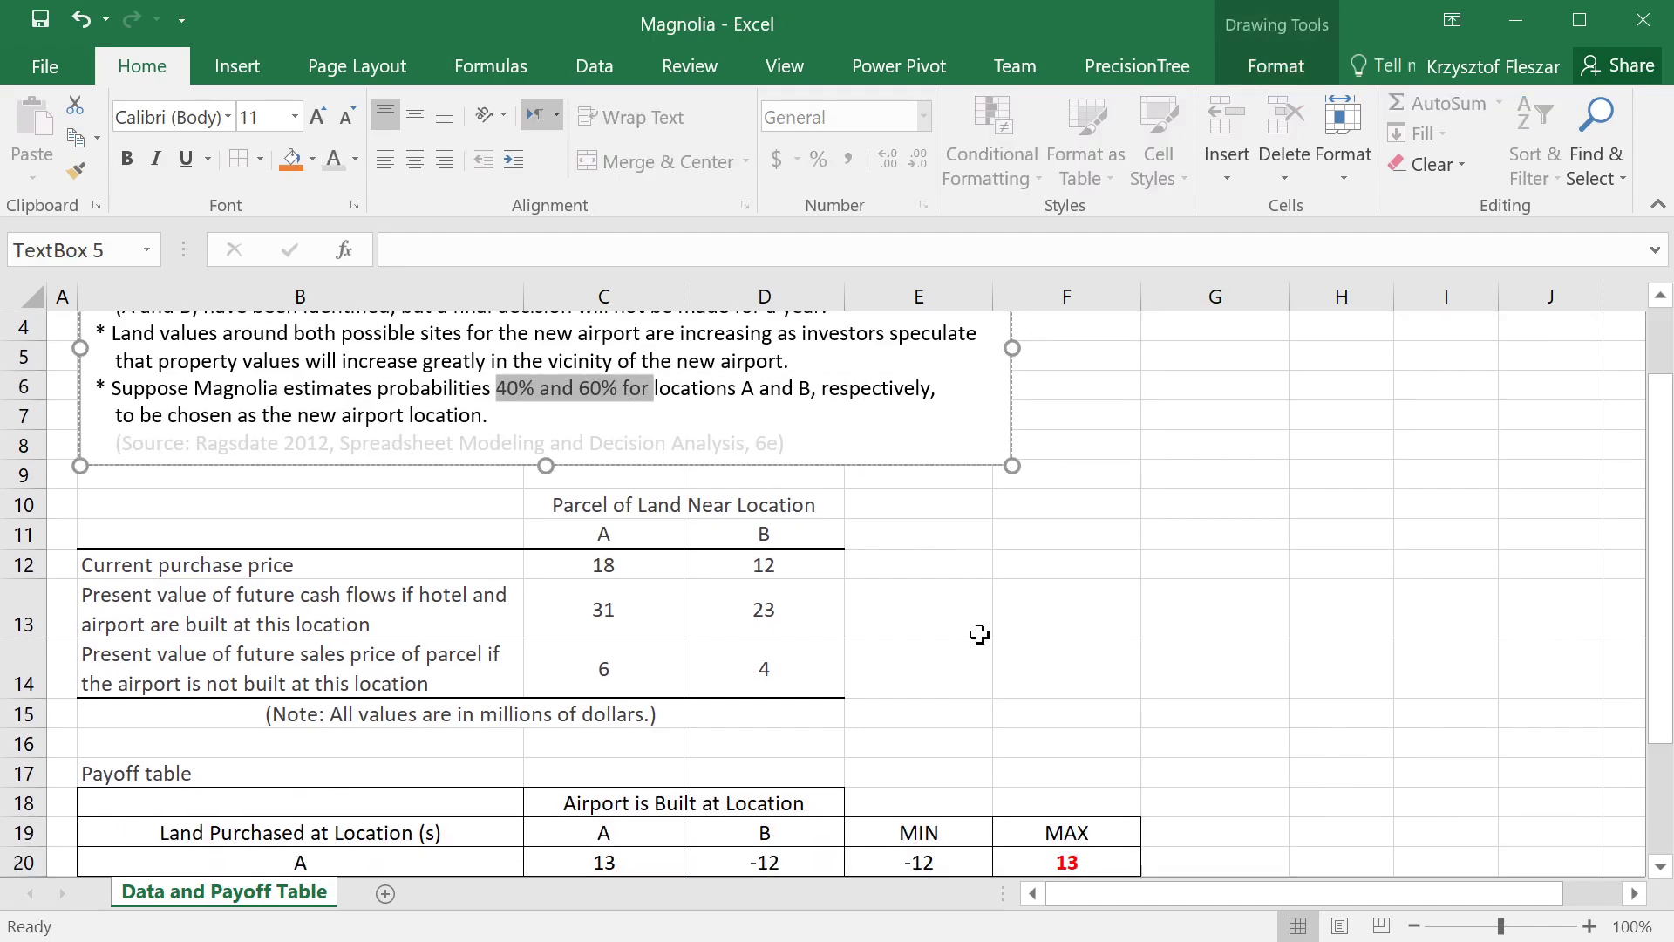
pyautogui.scroll(-2, 979, 635)
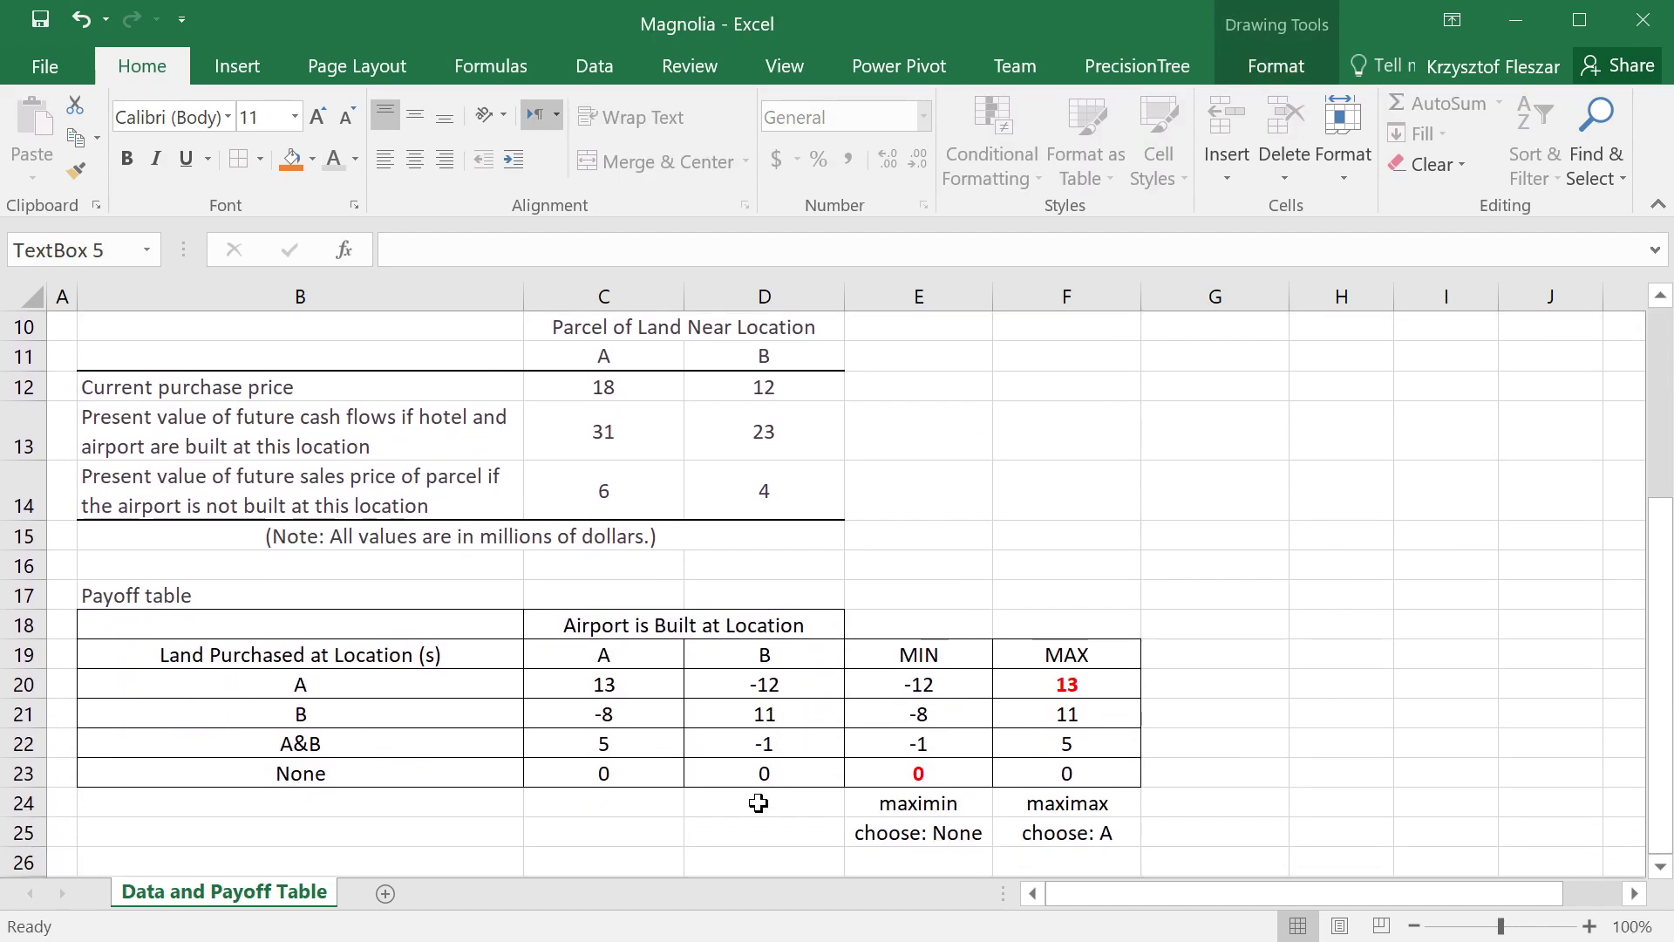
pyautogui.click(345, 814)
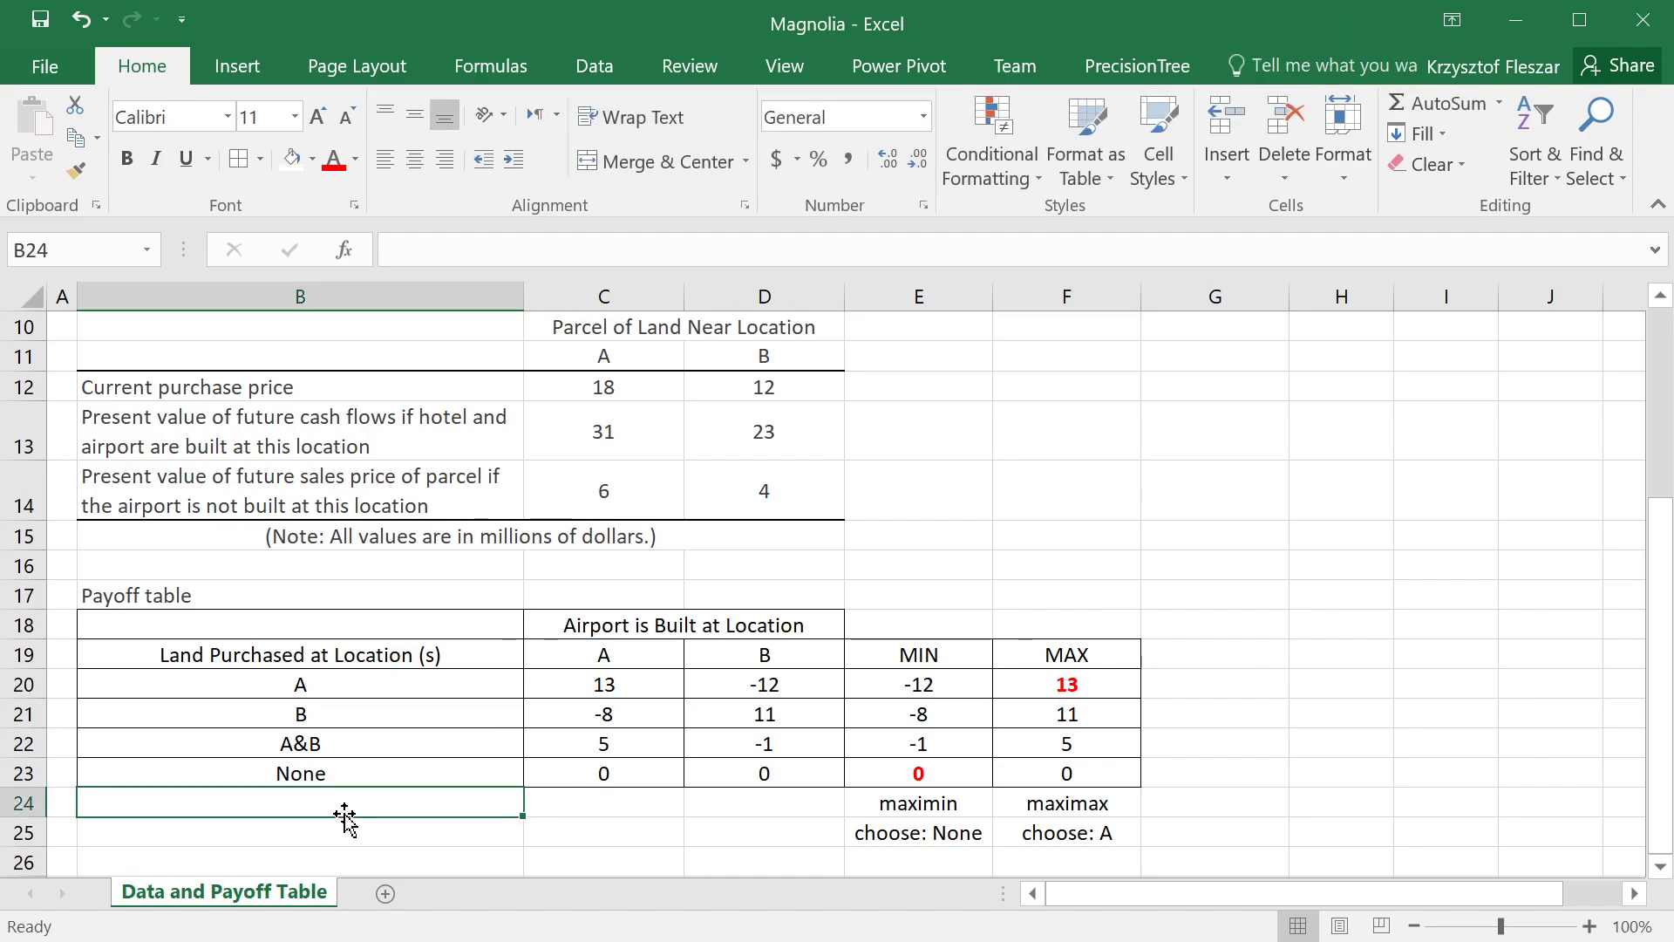
pyautogui.write('Probab')
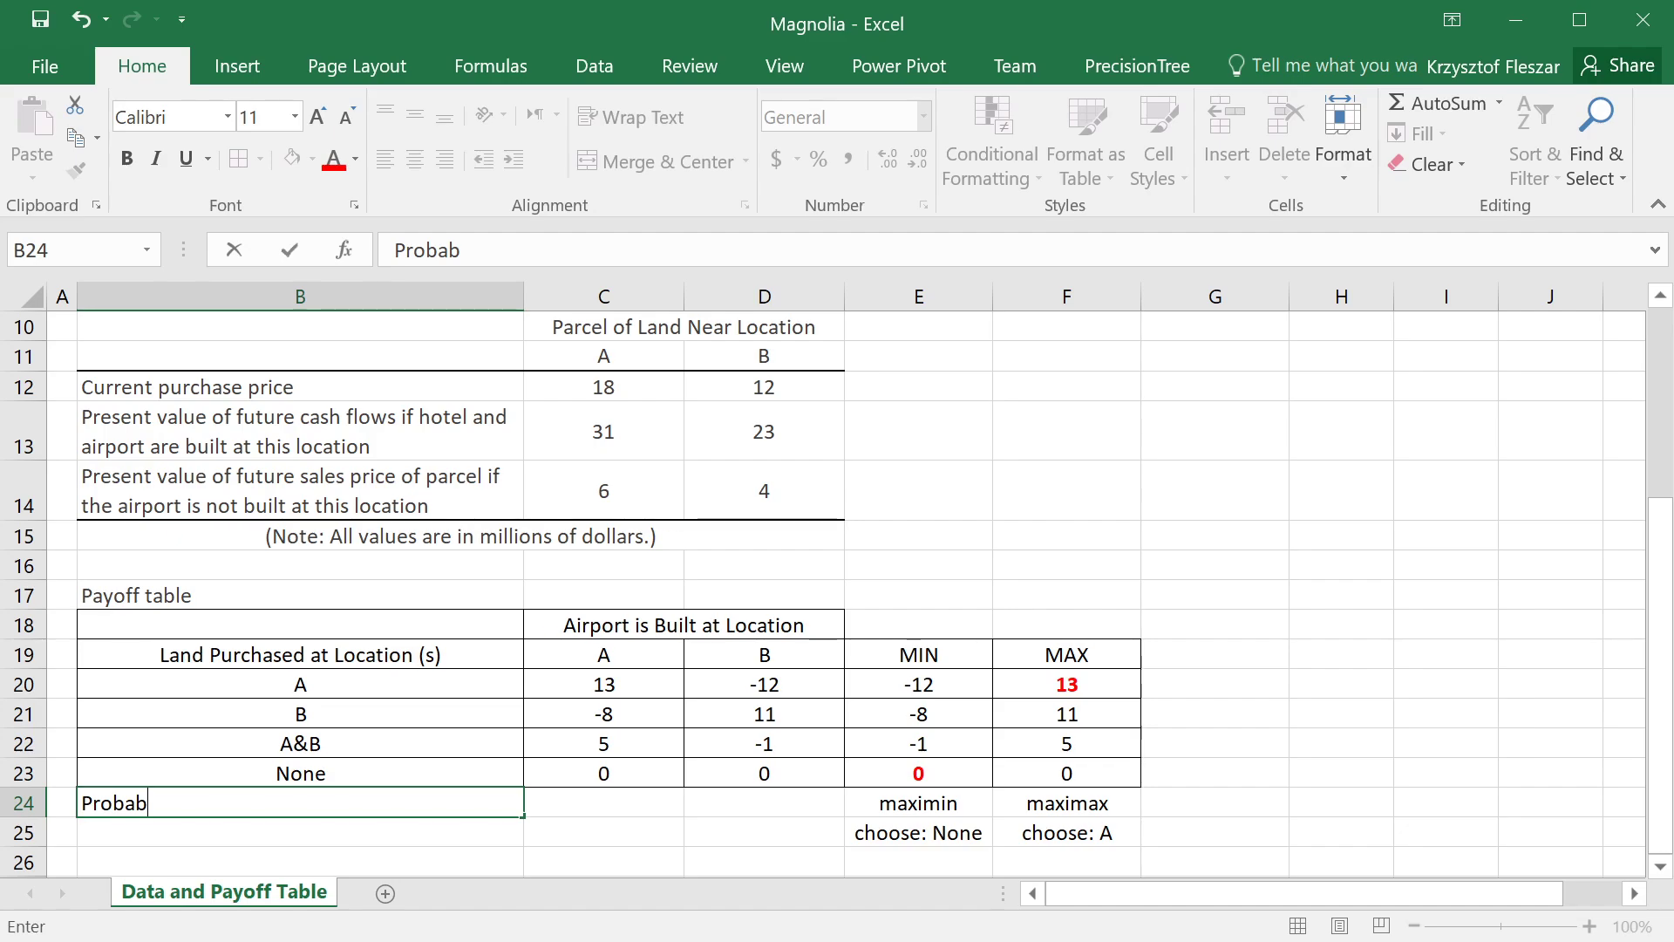
pyautogui.write('ility')
pyautogui.press('Return')
# Apply the formatting of the None row, B23:D23, to the Probability row B24:D24.
pyautogui.click(453, 778)
pyautogui.click(550, 827)
pyautogui.click(408, 799)
pyautogui.moveTo(411, 789); pyautogui.dragTo(764, 774)
pyautogui.press('Escape')
pyautogui.hotkey('ctrl', 'c')
pyautogui.click(482, 797)
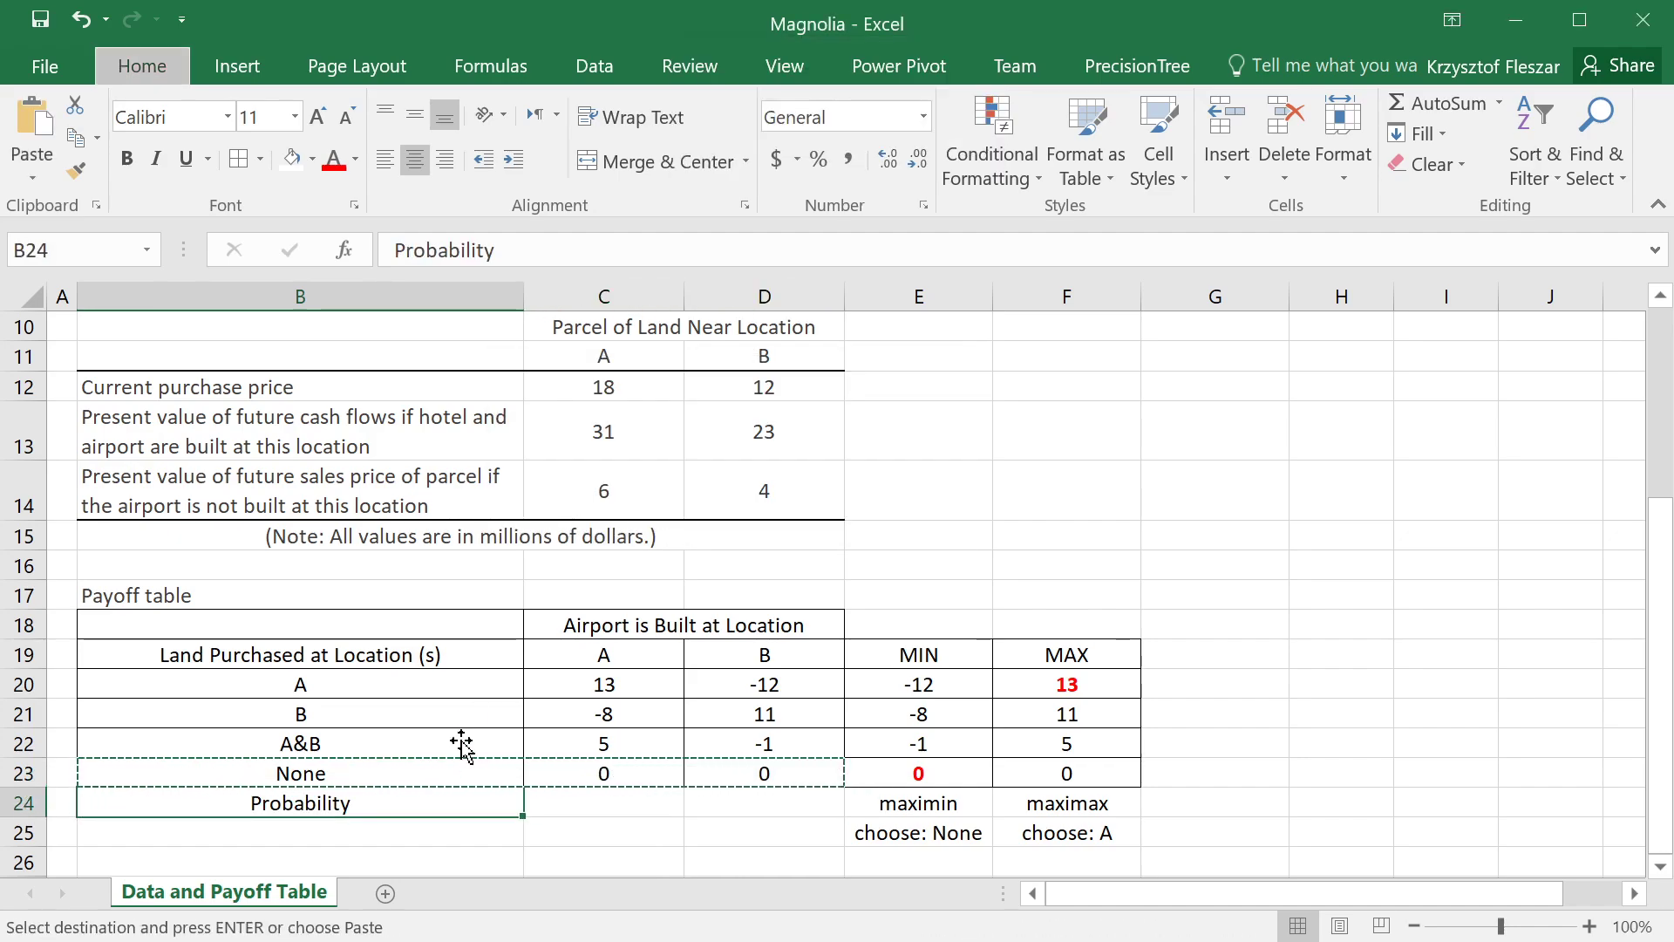
pyautogui.press('Return')
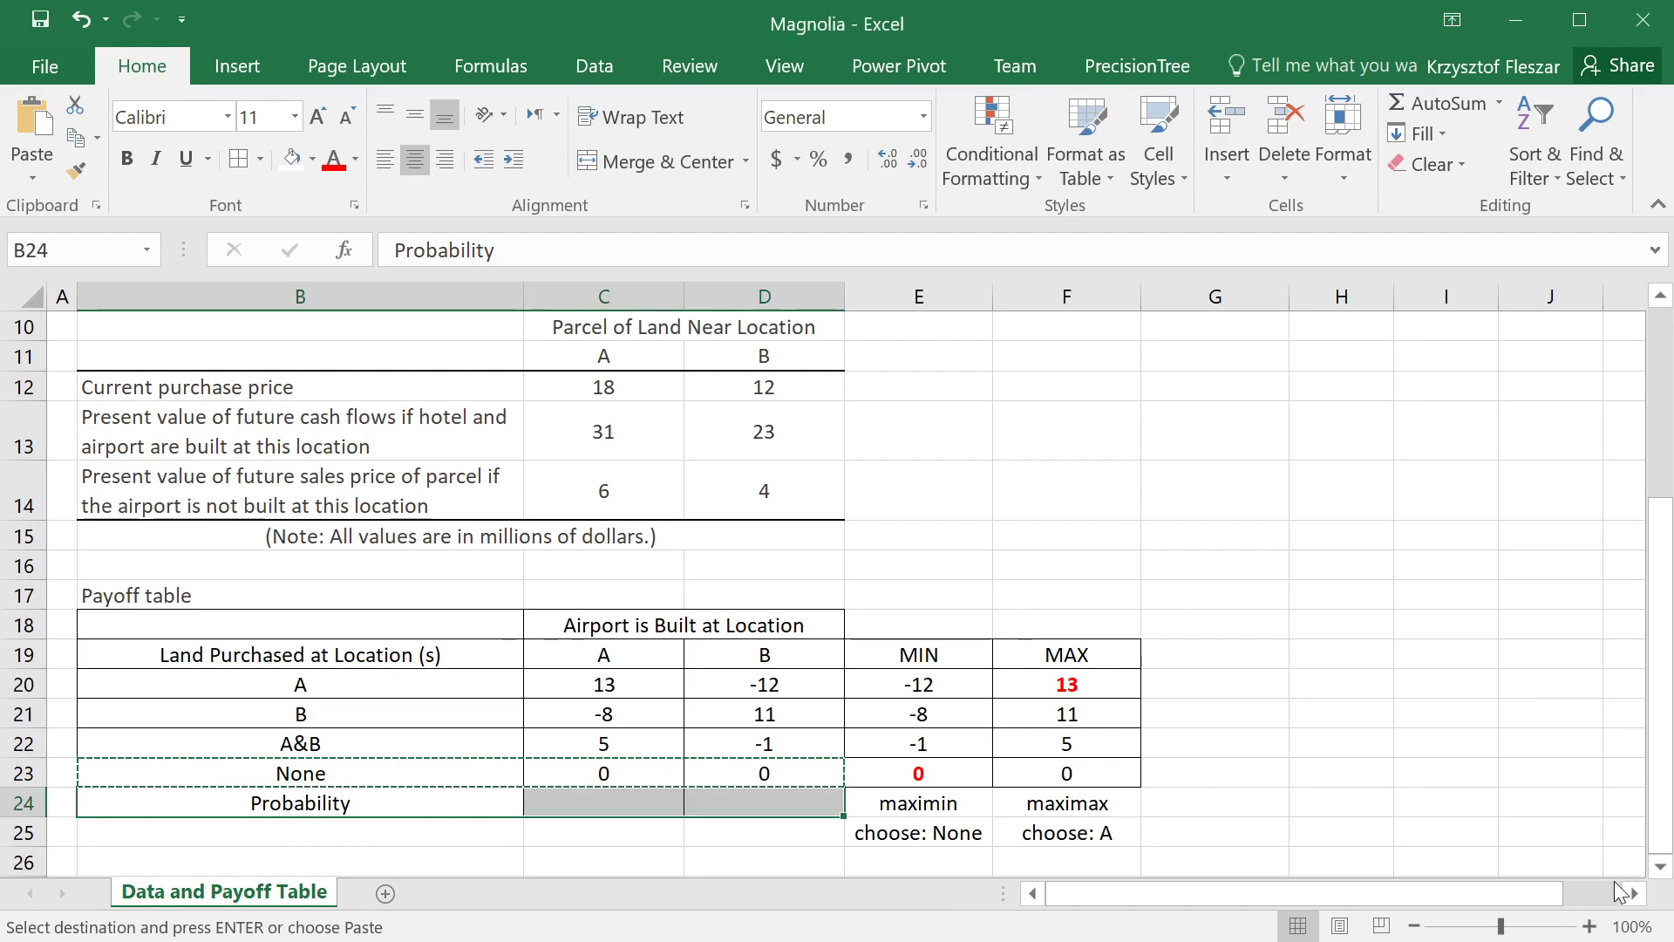
pyautogui.click(975, 853)
# Enter the probabilities 40% for location A in C24 and 60% for location B in D24.
pyautogui.click(640, 802)
pyautogui.press('Escape')
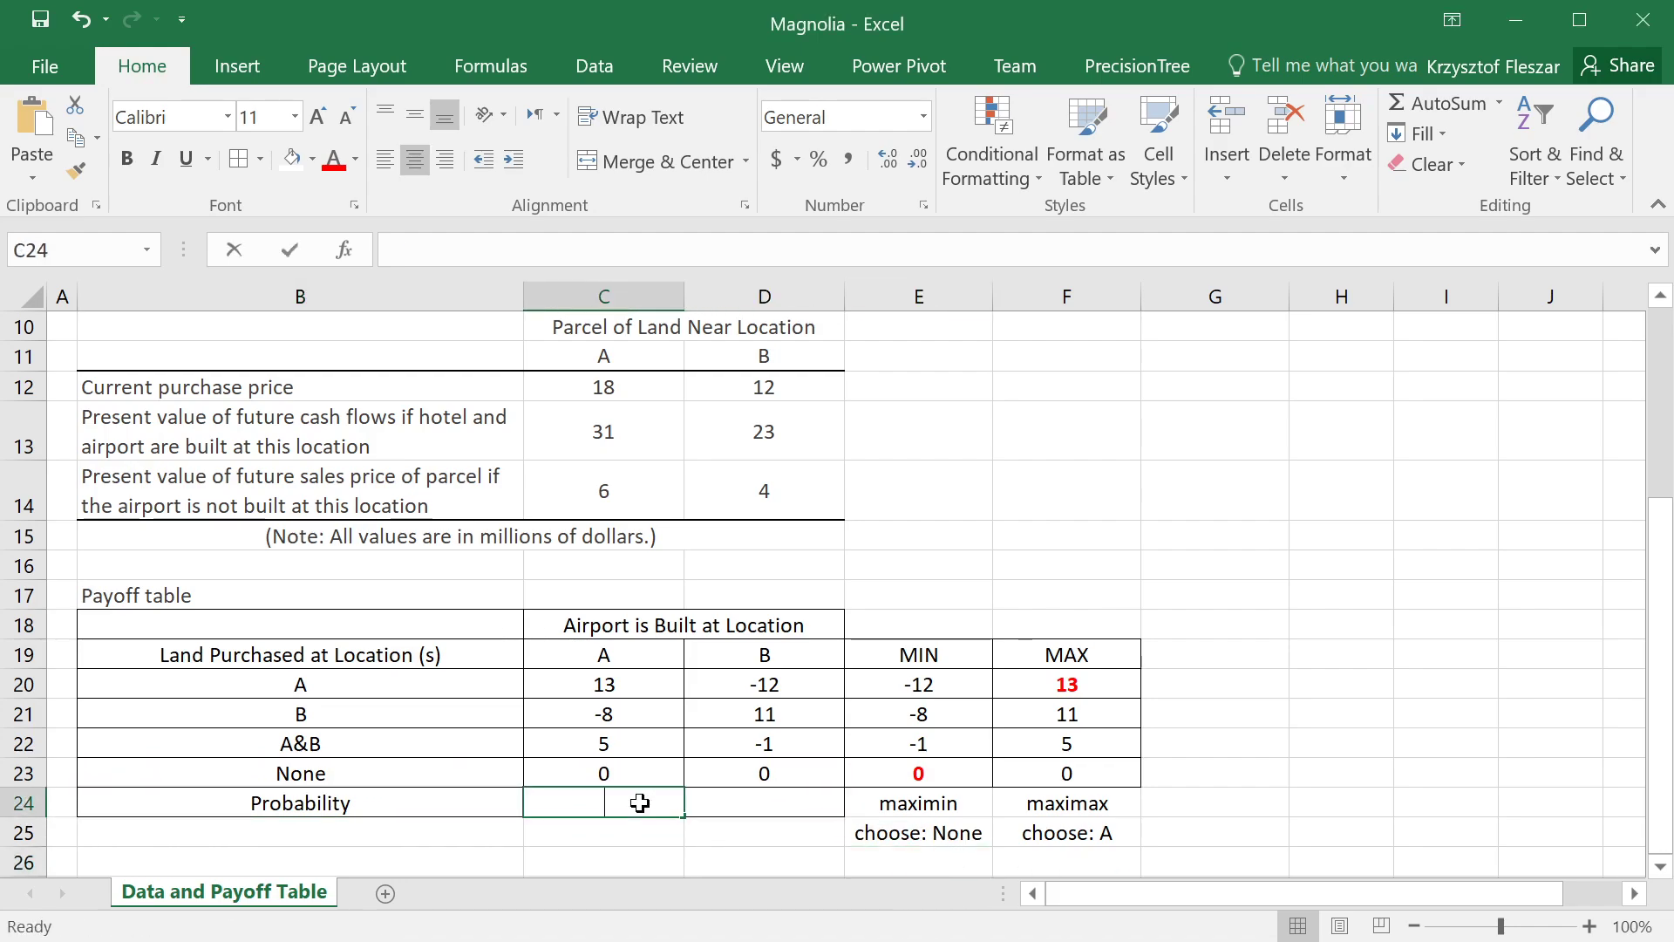
pyautogui.write('40%')
pyautogui.press('Tab')
pyautogui.write('60')
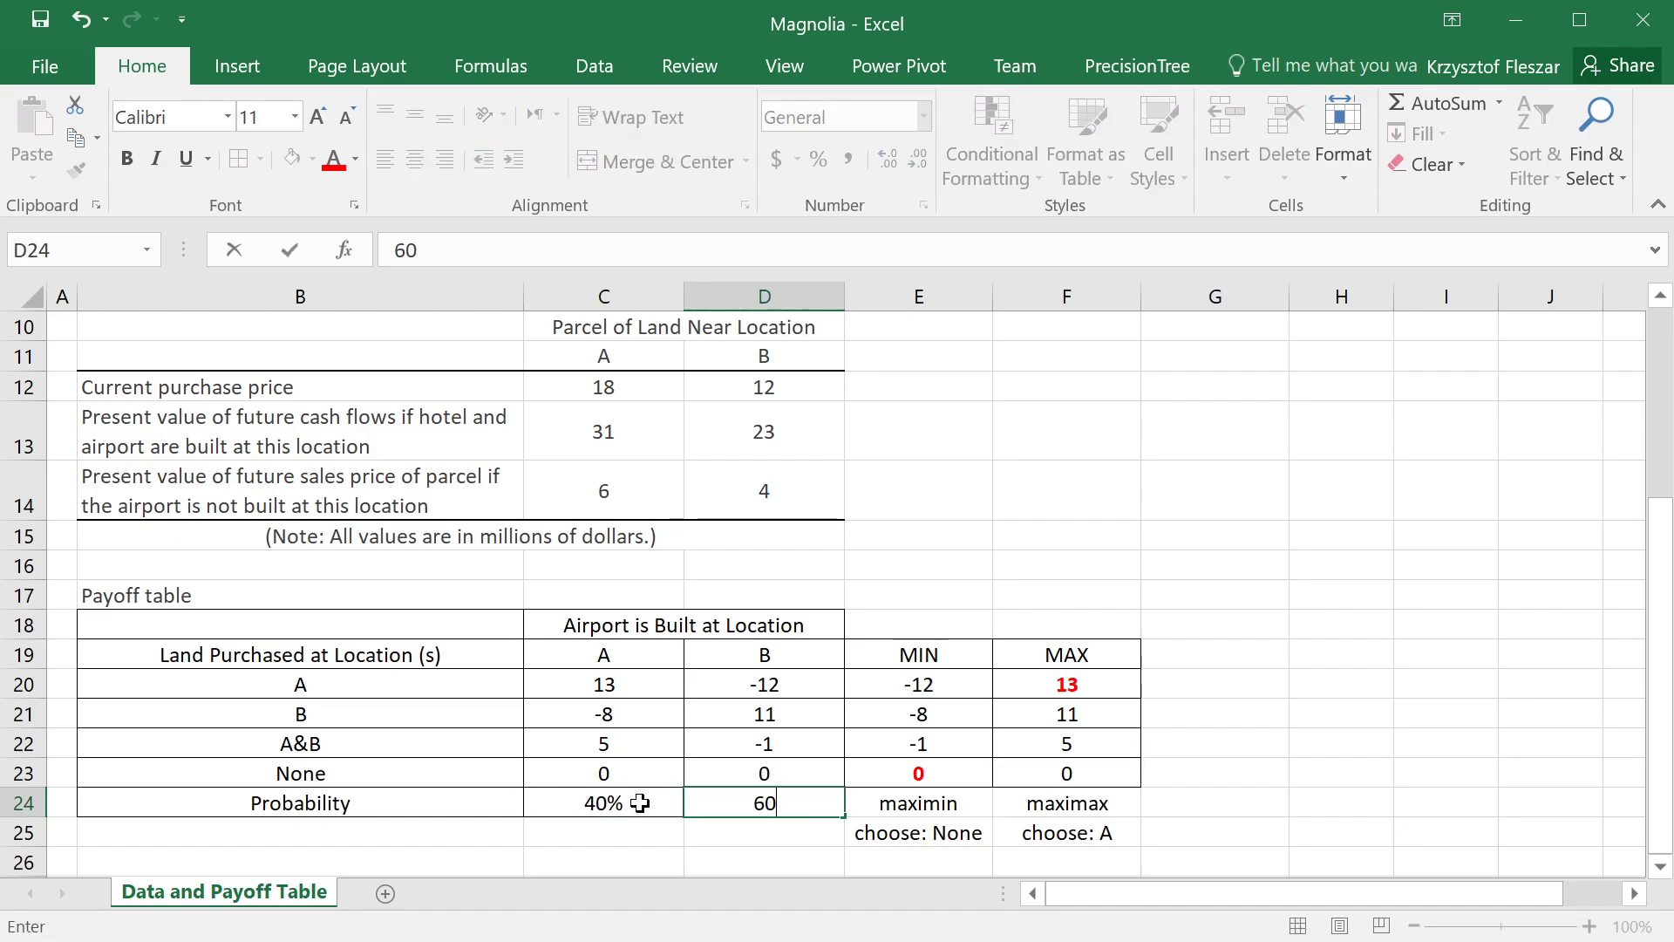
pyautogui.write('%')
pyautogui.press('Return')
# Examine how the location probabilities in C24:D24 pair with the payoffs of land purchase A in C20:D20.
pyautogui.click(640, 803)
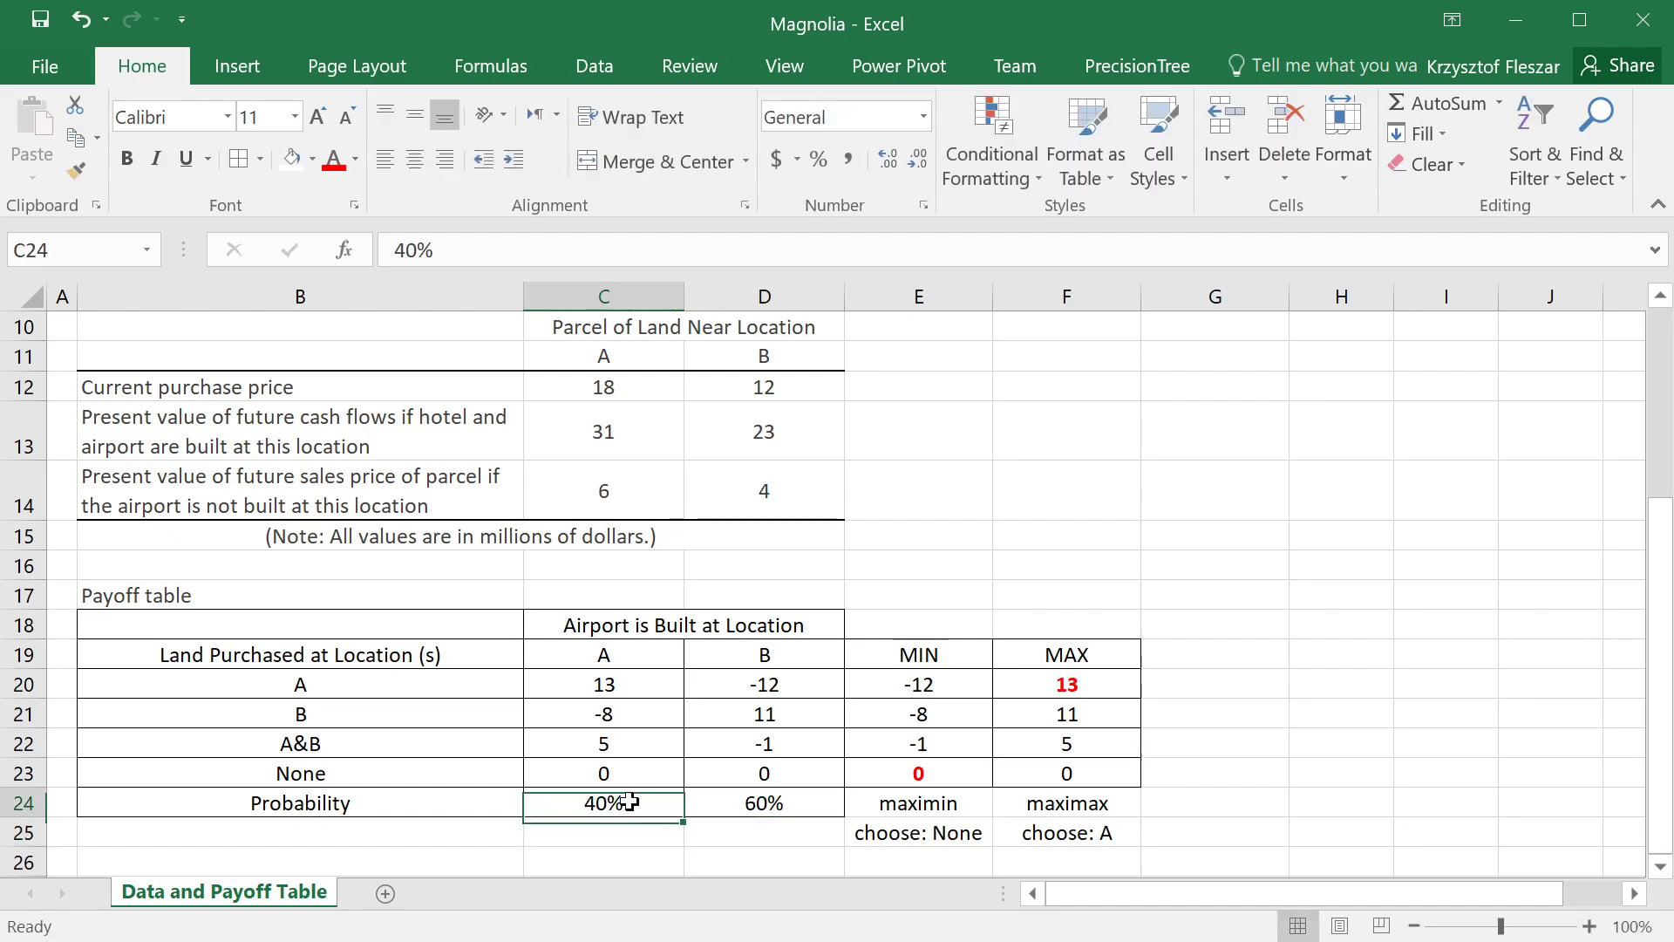
pyautogui.click(611, 650)
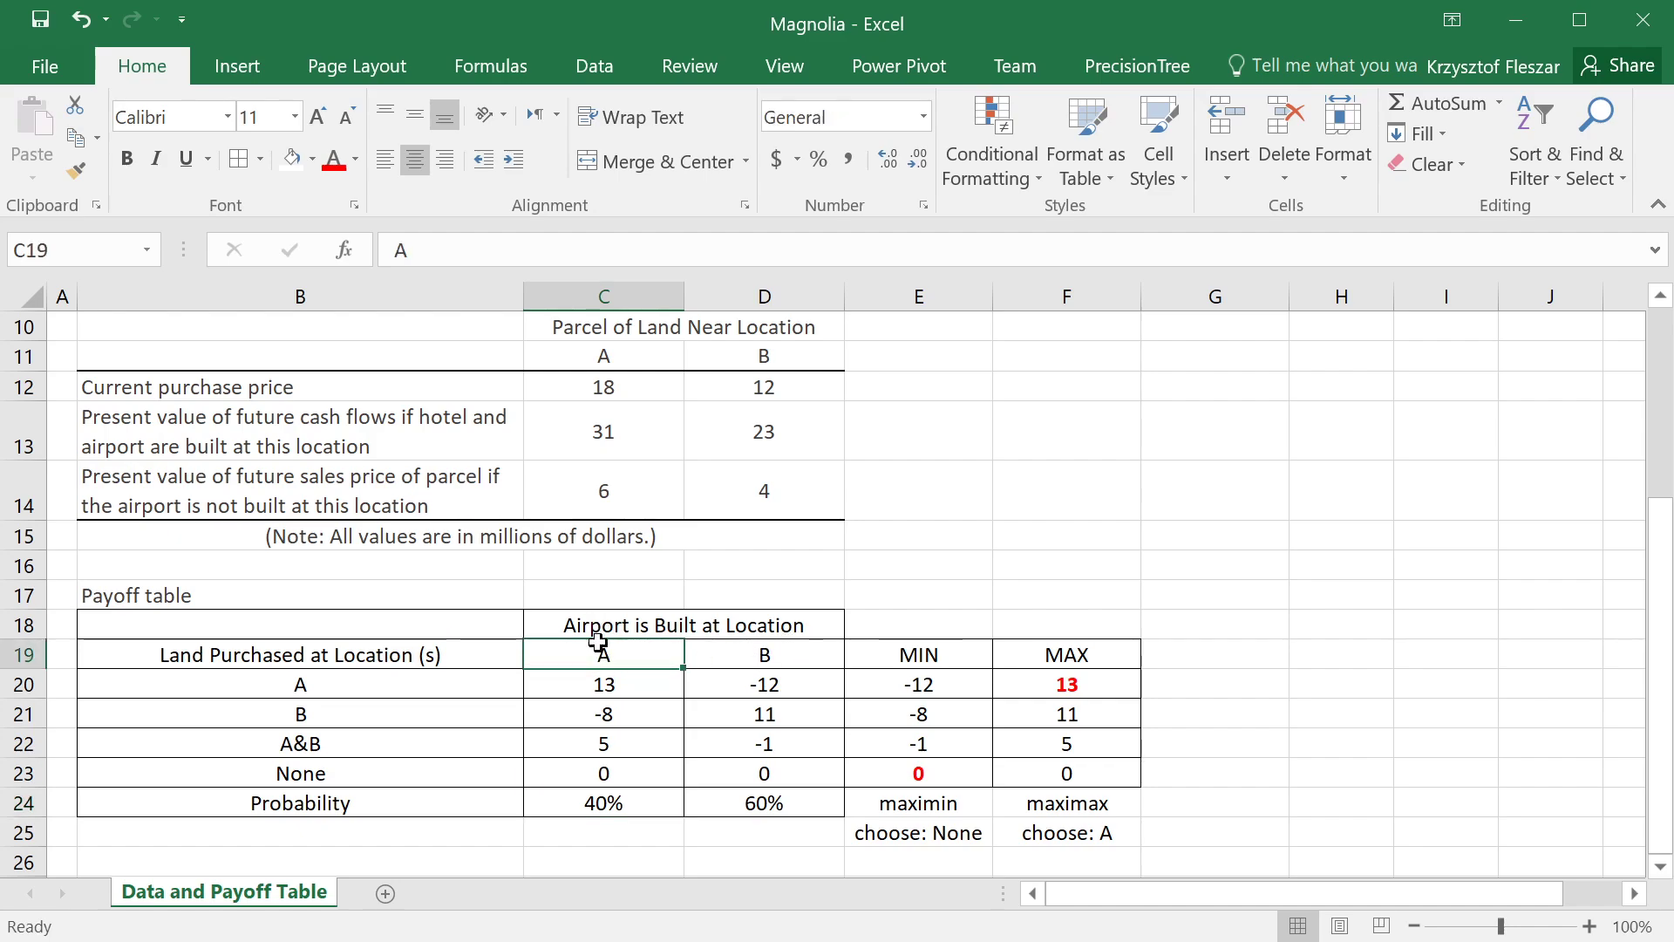
pyautogui.click(782, 654)
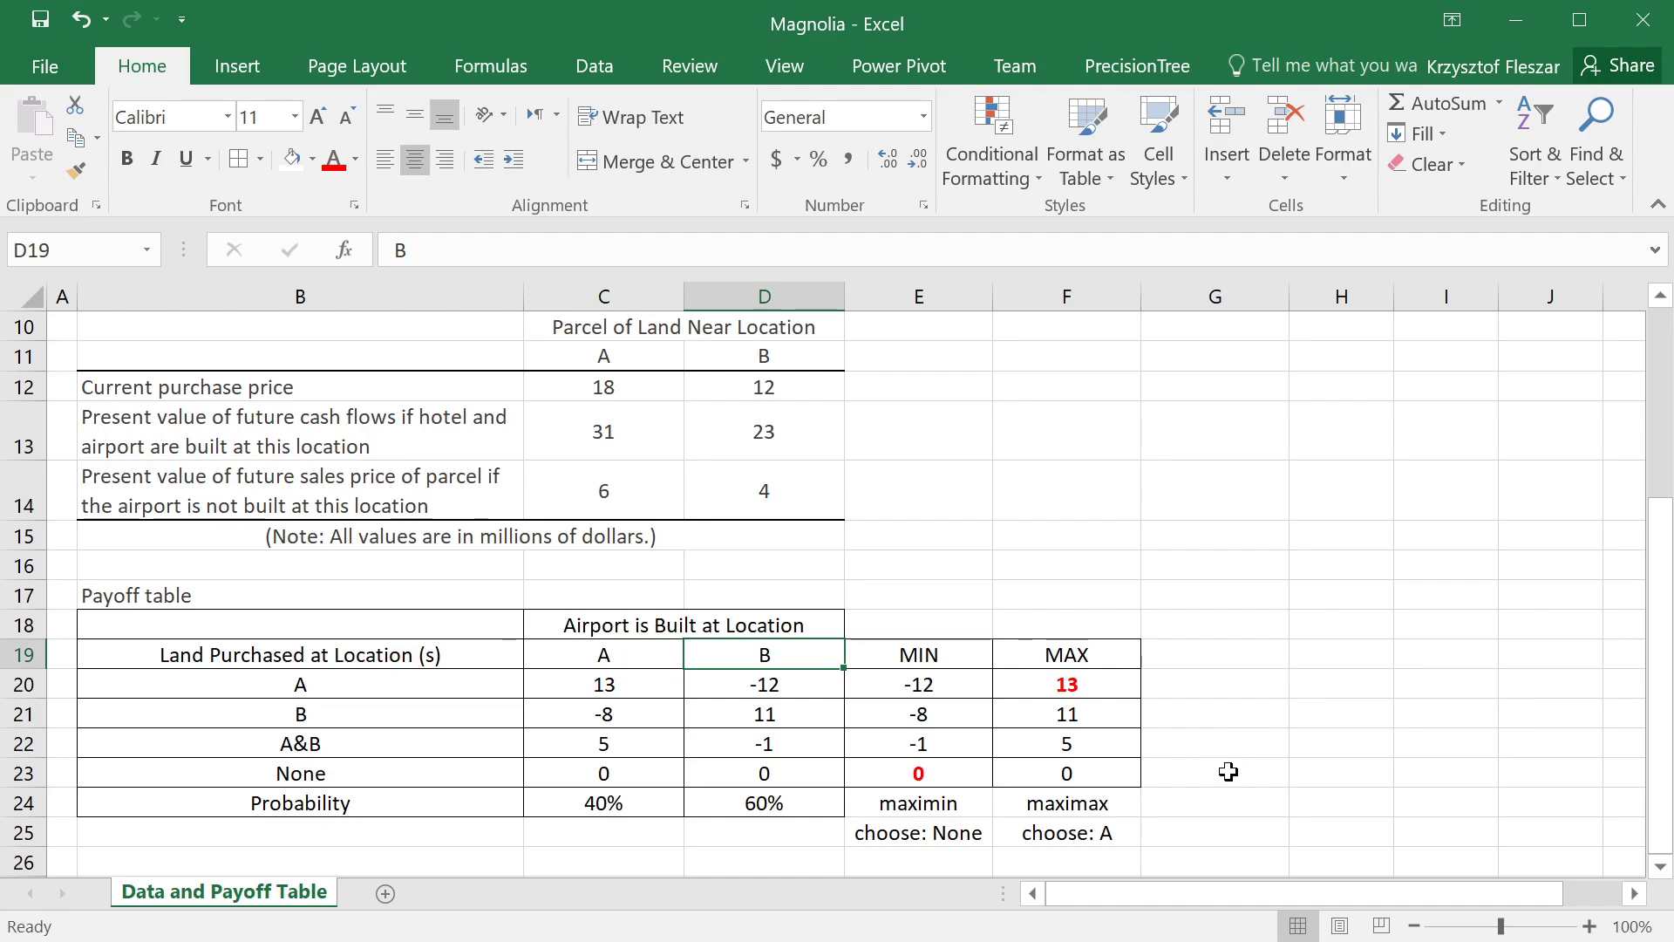
pyautogui.moveTo(780, 803); pyautogui.dragTo(624, 803)
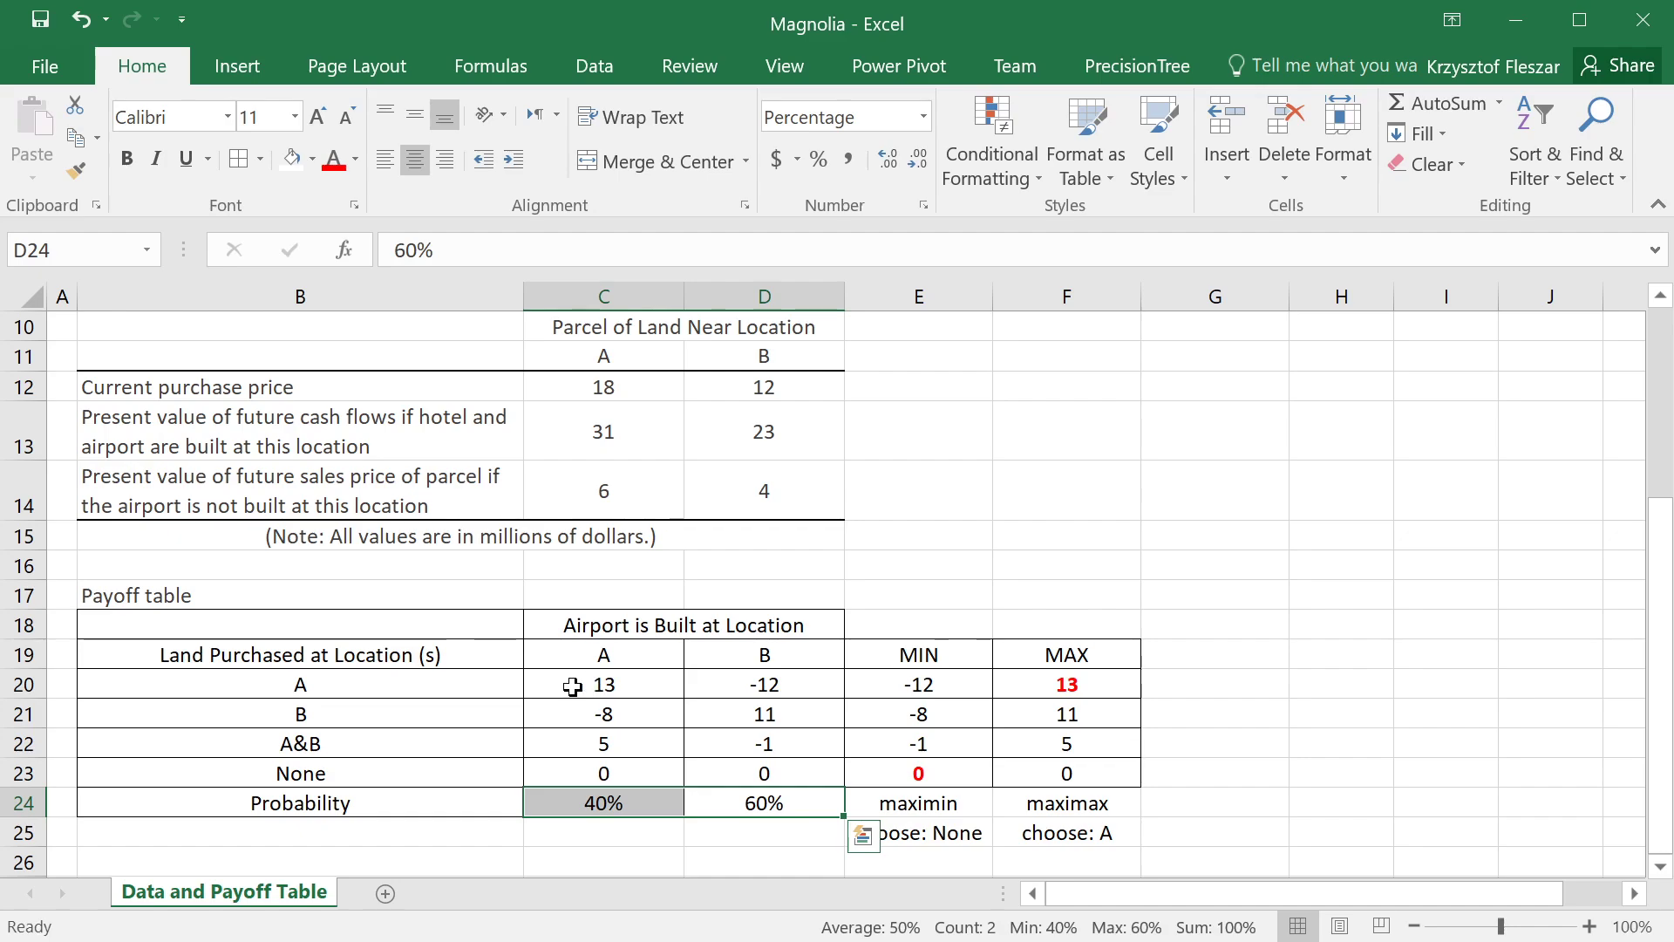
pyautogui.moveTo(576, 683); pyautogui.dragTo(738, 683)
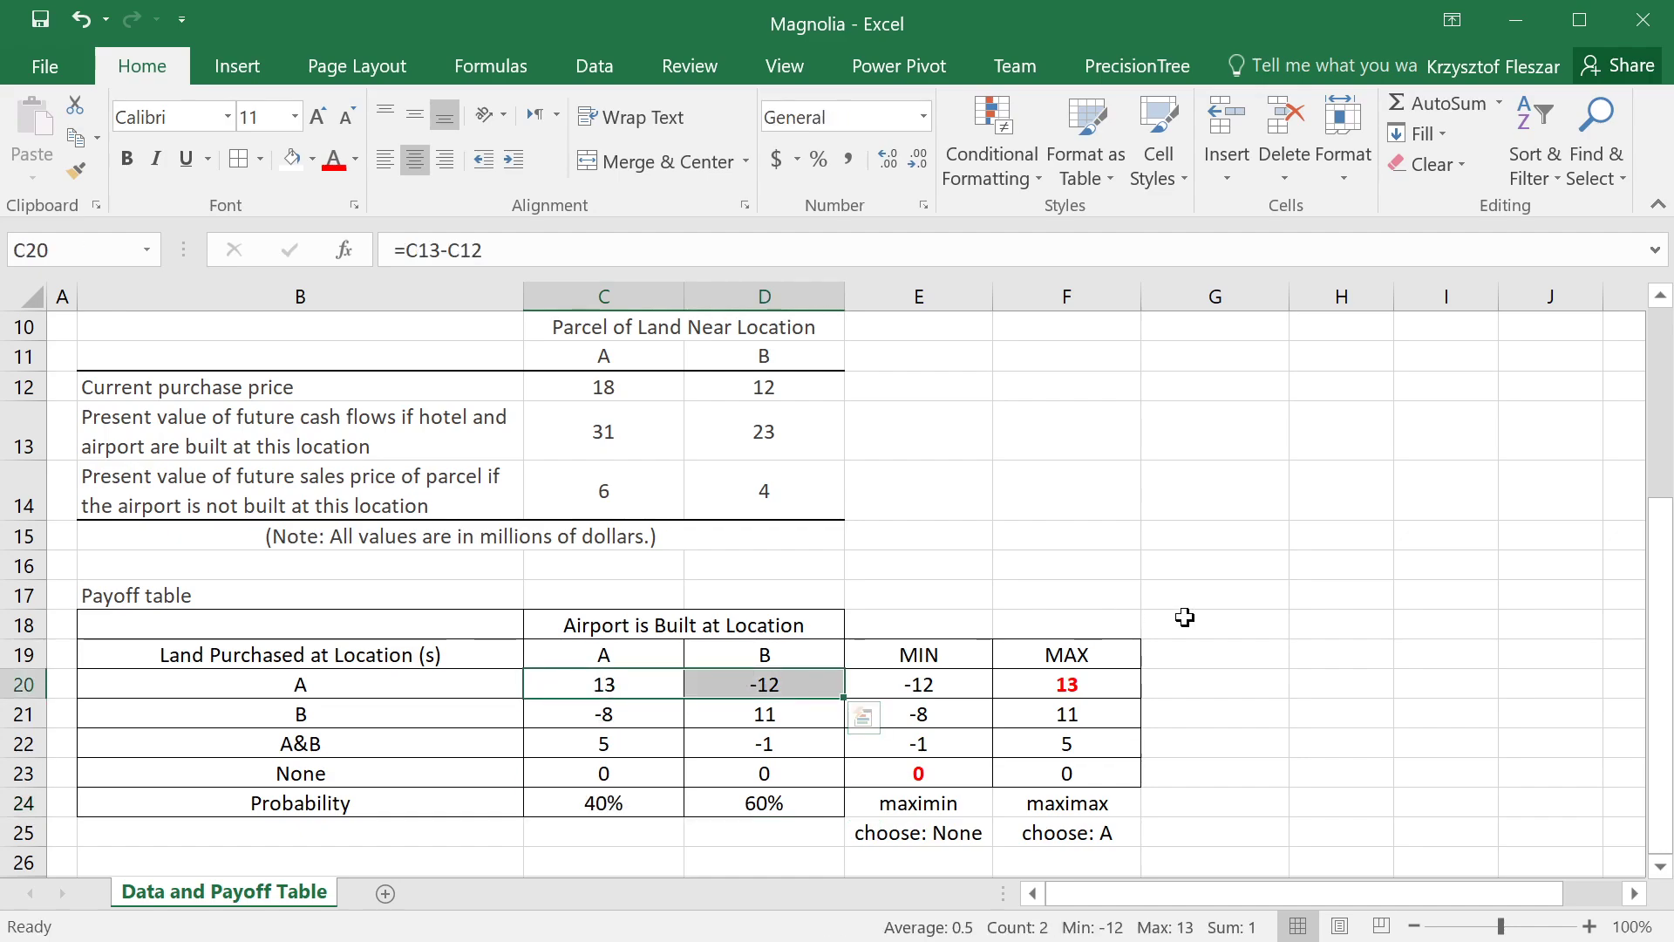
pyautogui.click(1217, 689)
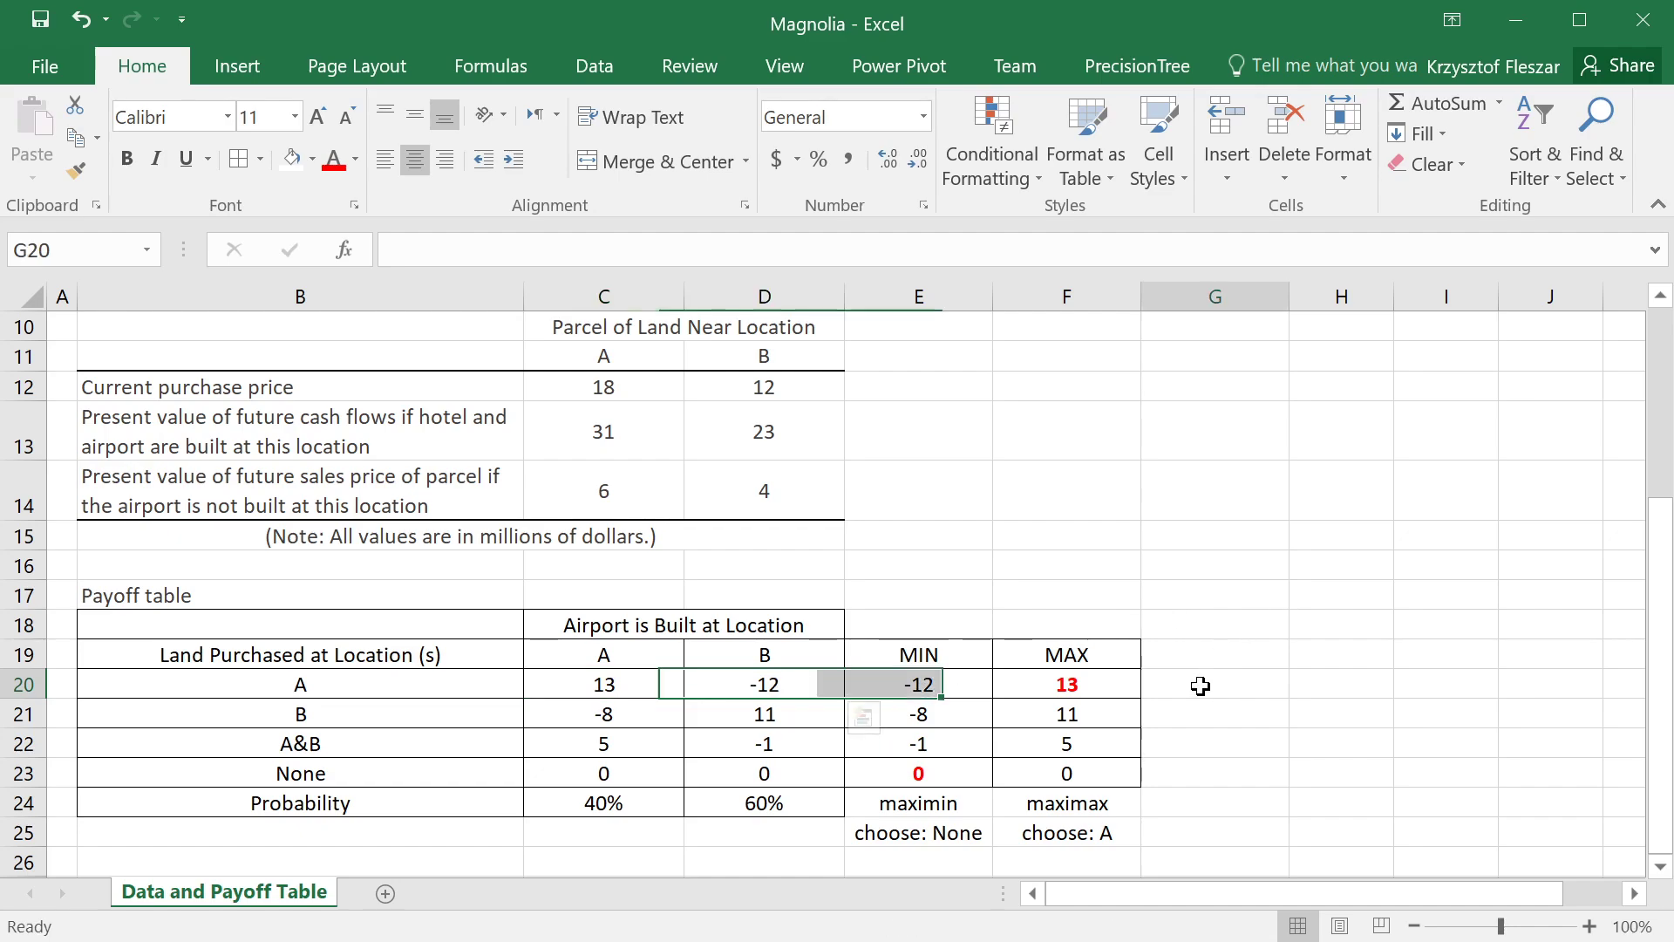
pyautogui.click(593, 811)
pyautogui.click(601, 678)
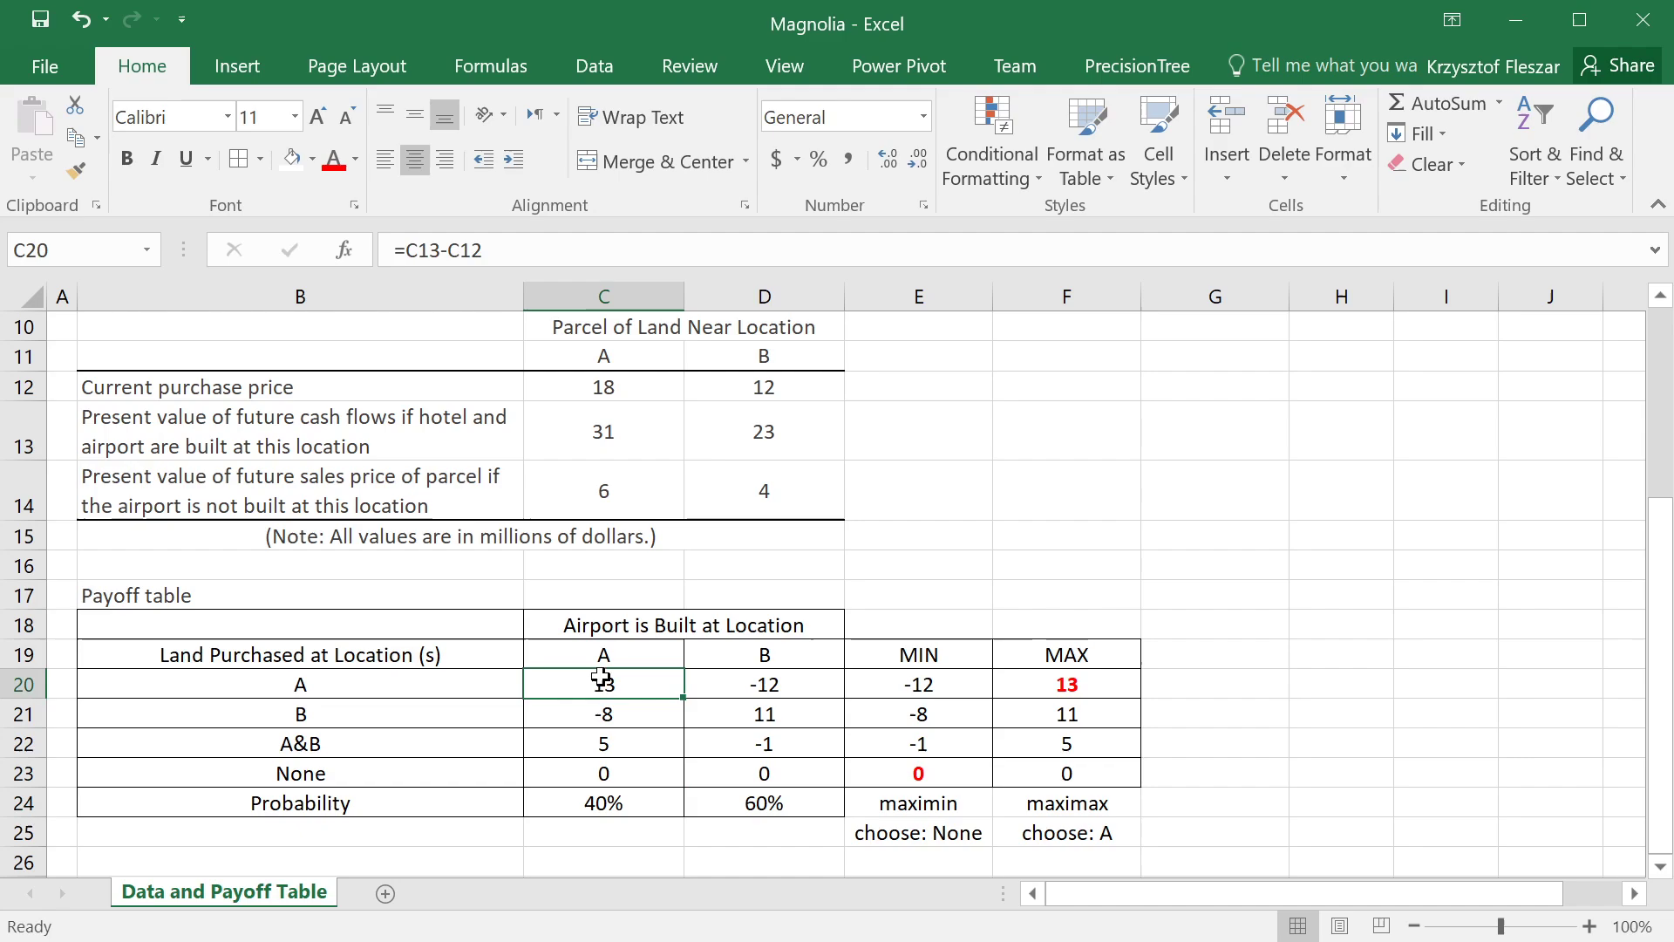
pyautogui.click(764, 809)
pyautogui.click(786, 686)
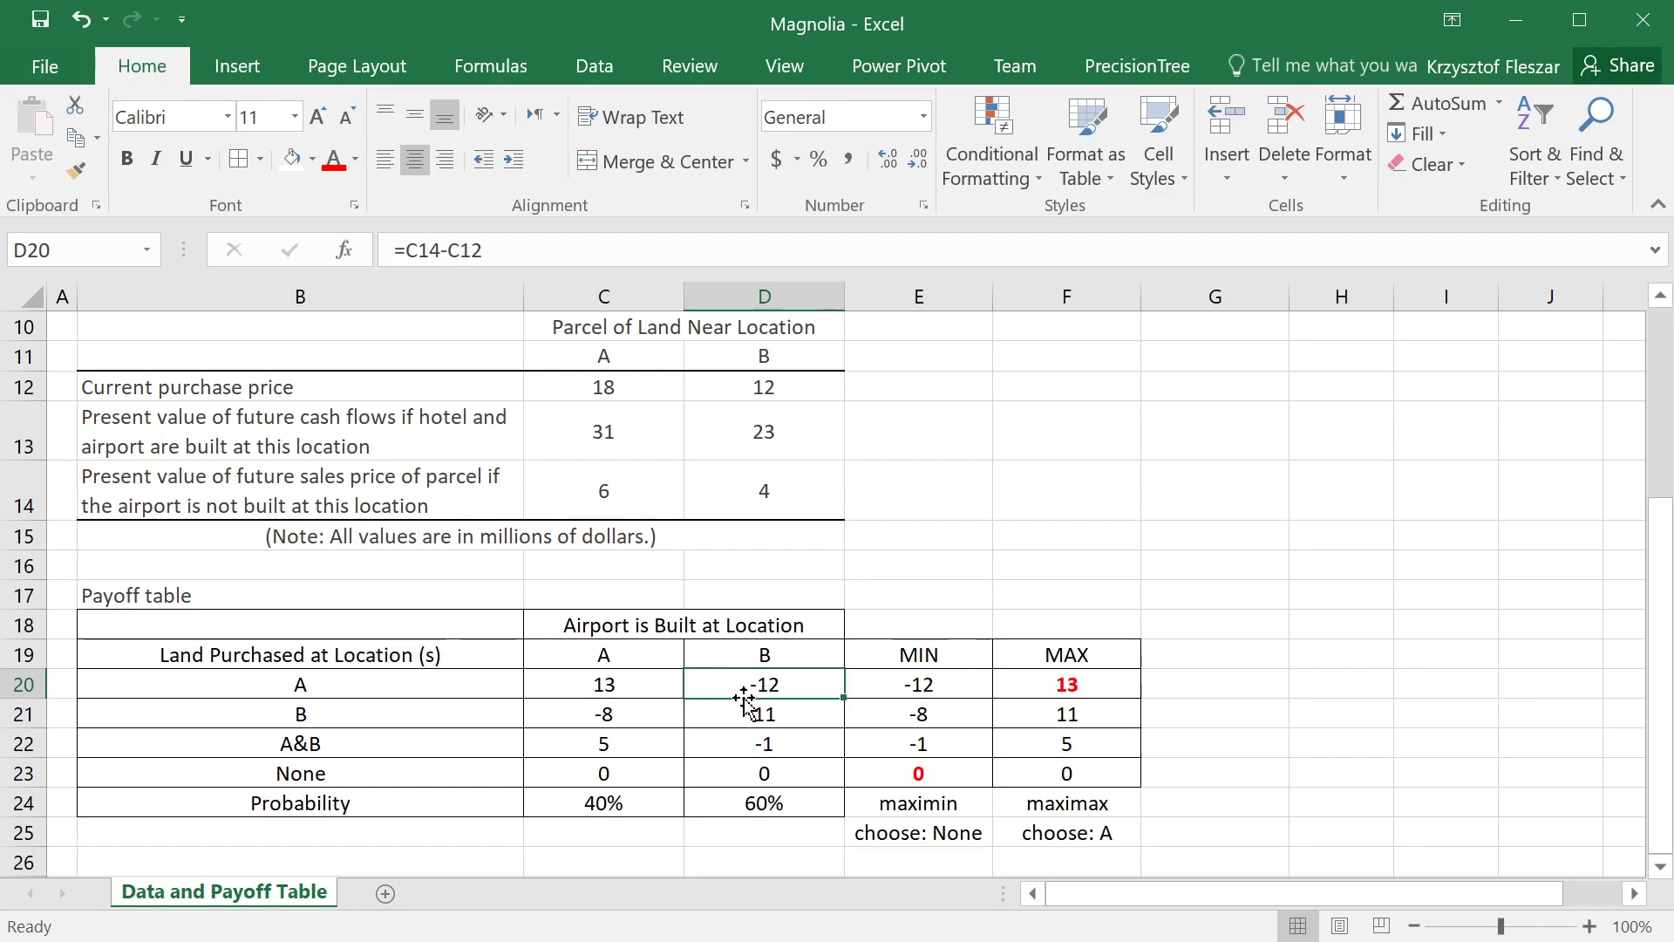
pyautogui.moveTo(606, 685); pyautogui.dragTo(726, 685)
pyautogui.click(1229, 650)
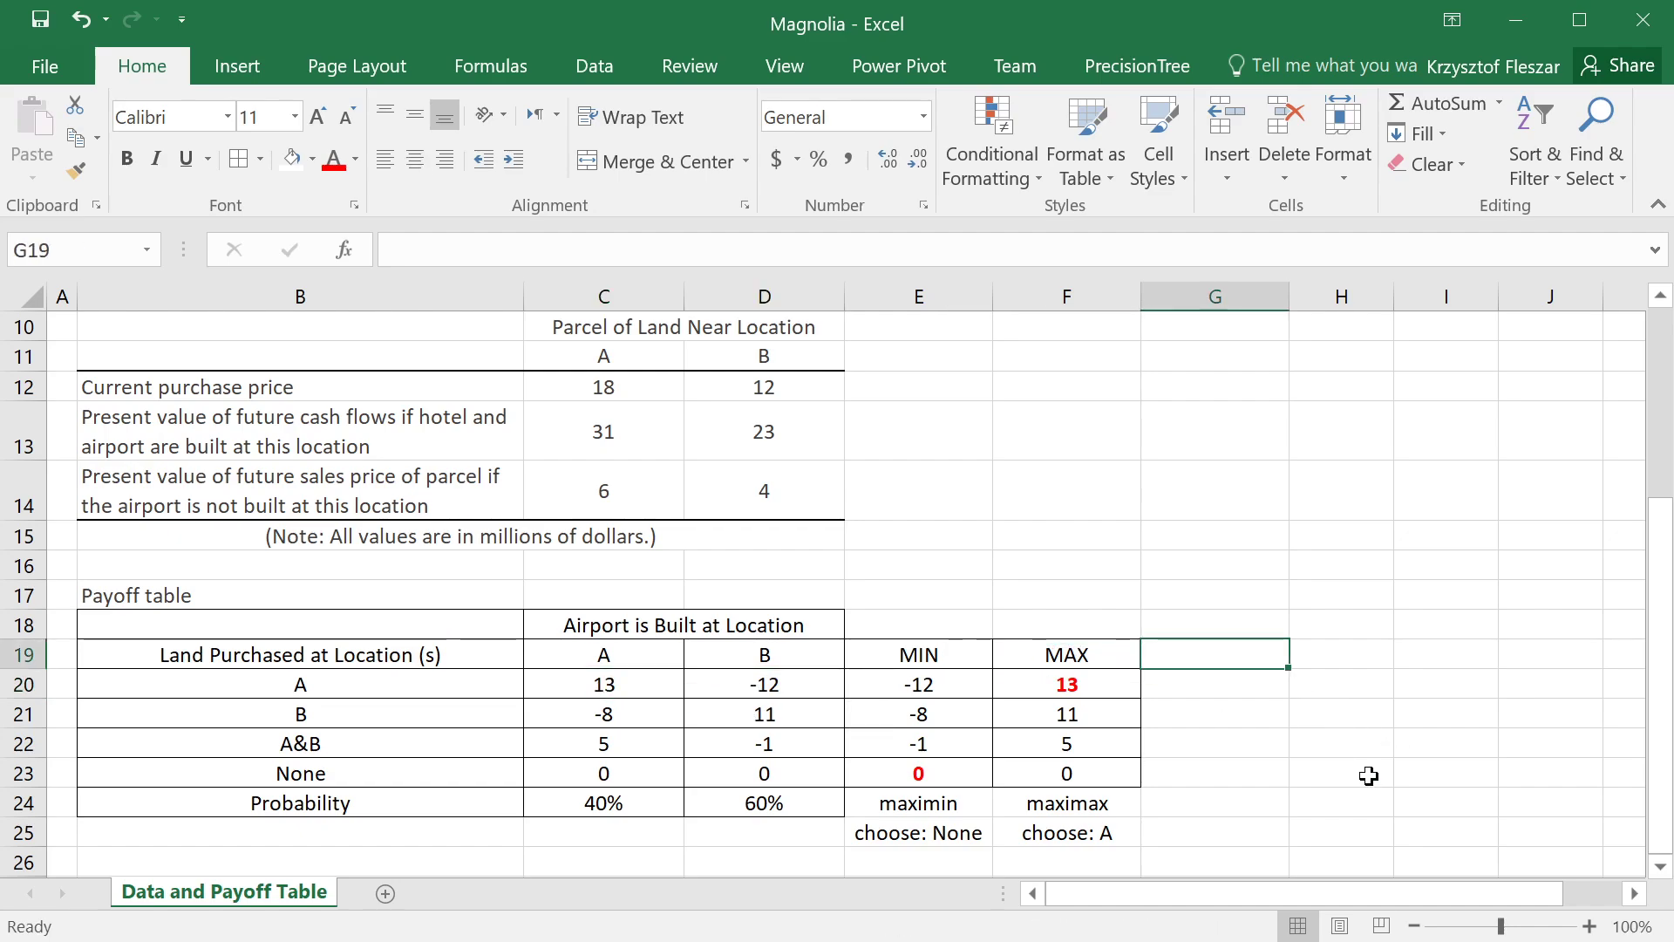
# Copy only the formatting of the MAX column, F19:F25, to the adjacent range G19:G25.
pyautogui.moveTo(1132, 656); pyautogui.dragTo(1116, 834)
pyautogui.hotkey('ctrl', 'c')
pyautogui.click(1203, 652)
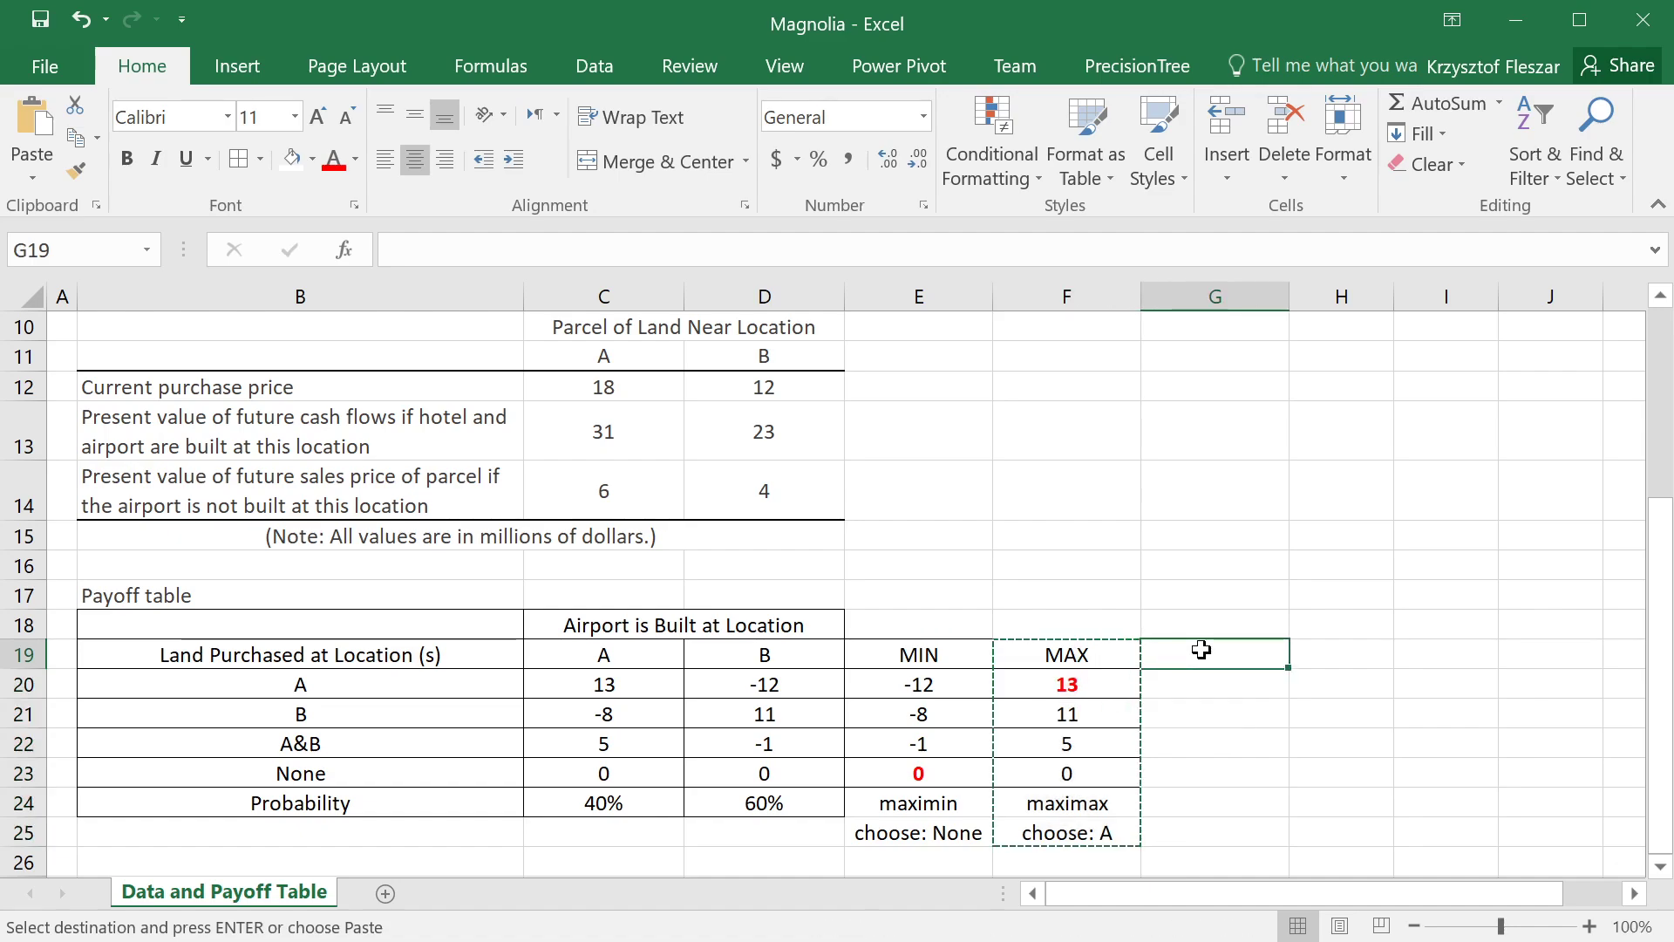
pyautogui.hotkey('ctrl', 'v')
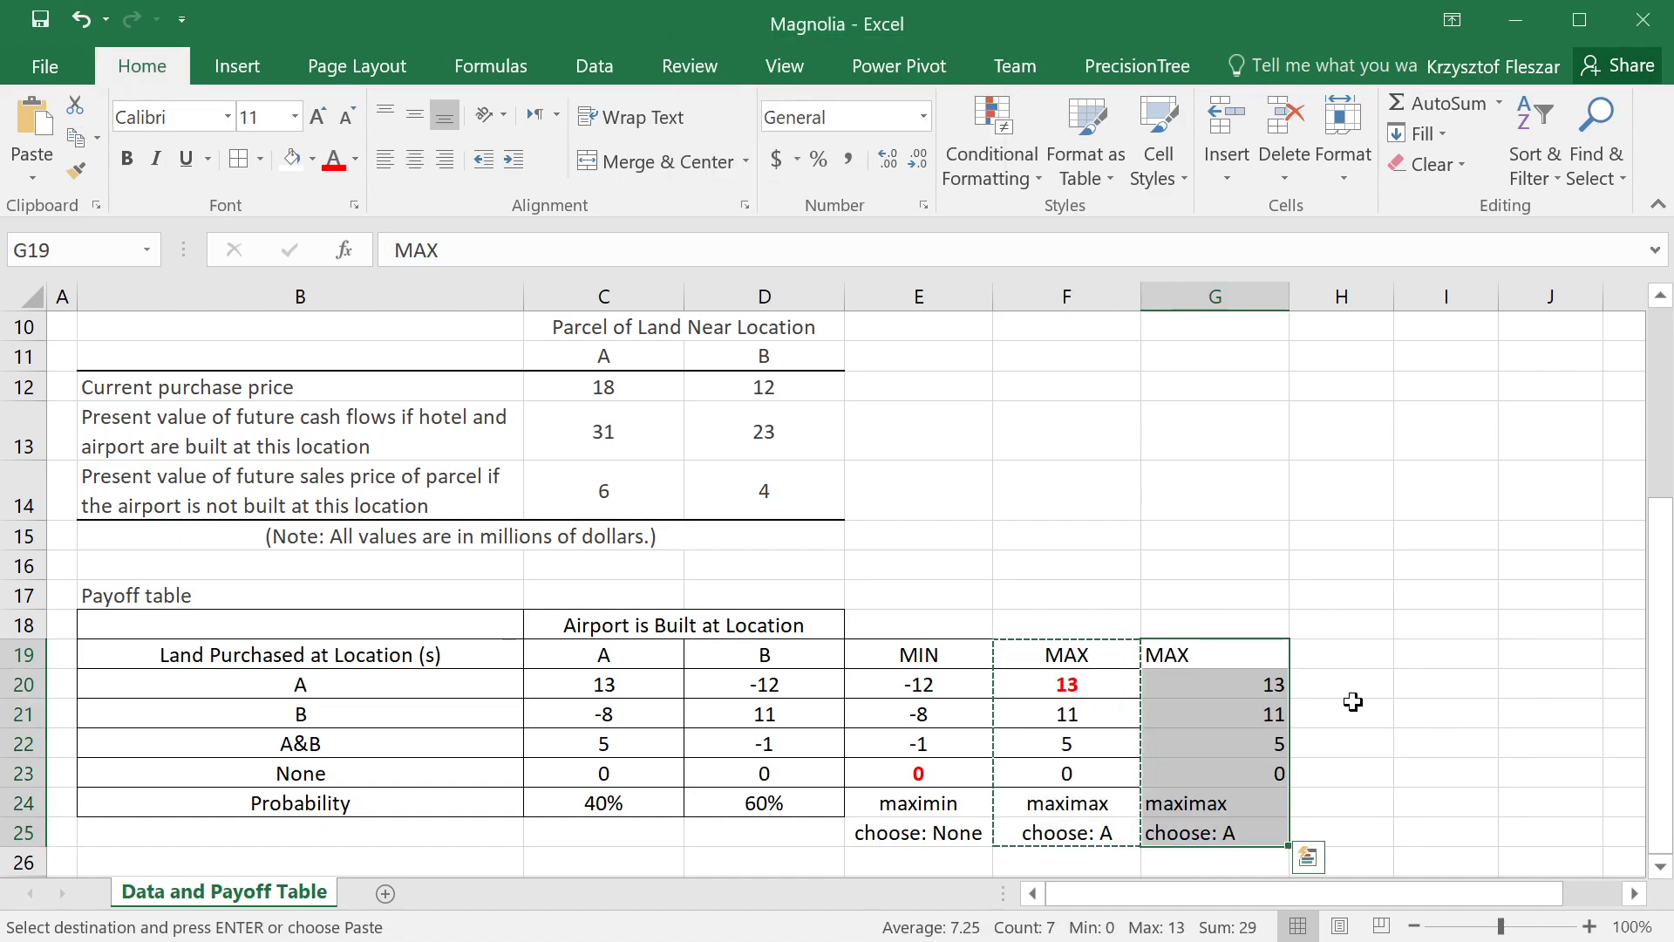
pyautogui.hotkey('ctrl', 'z')
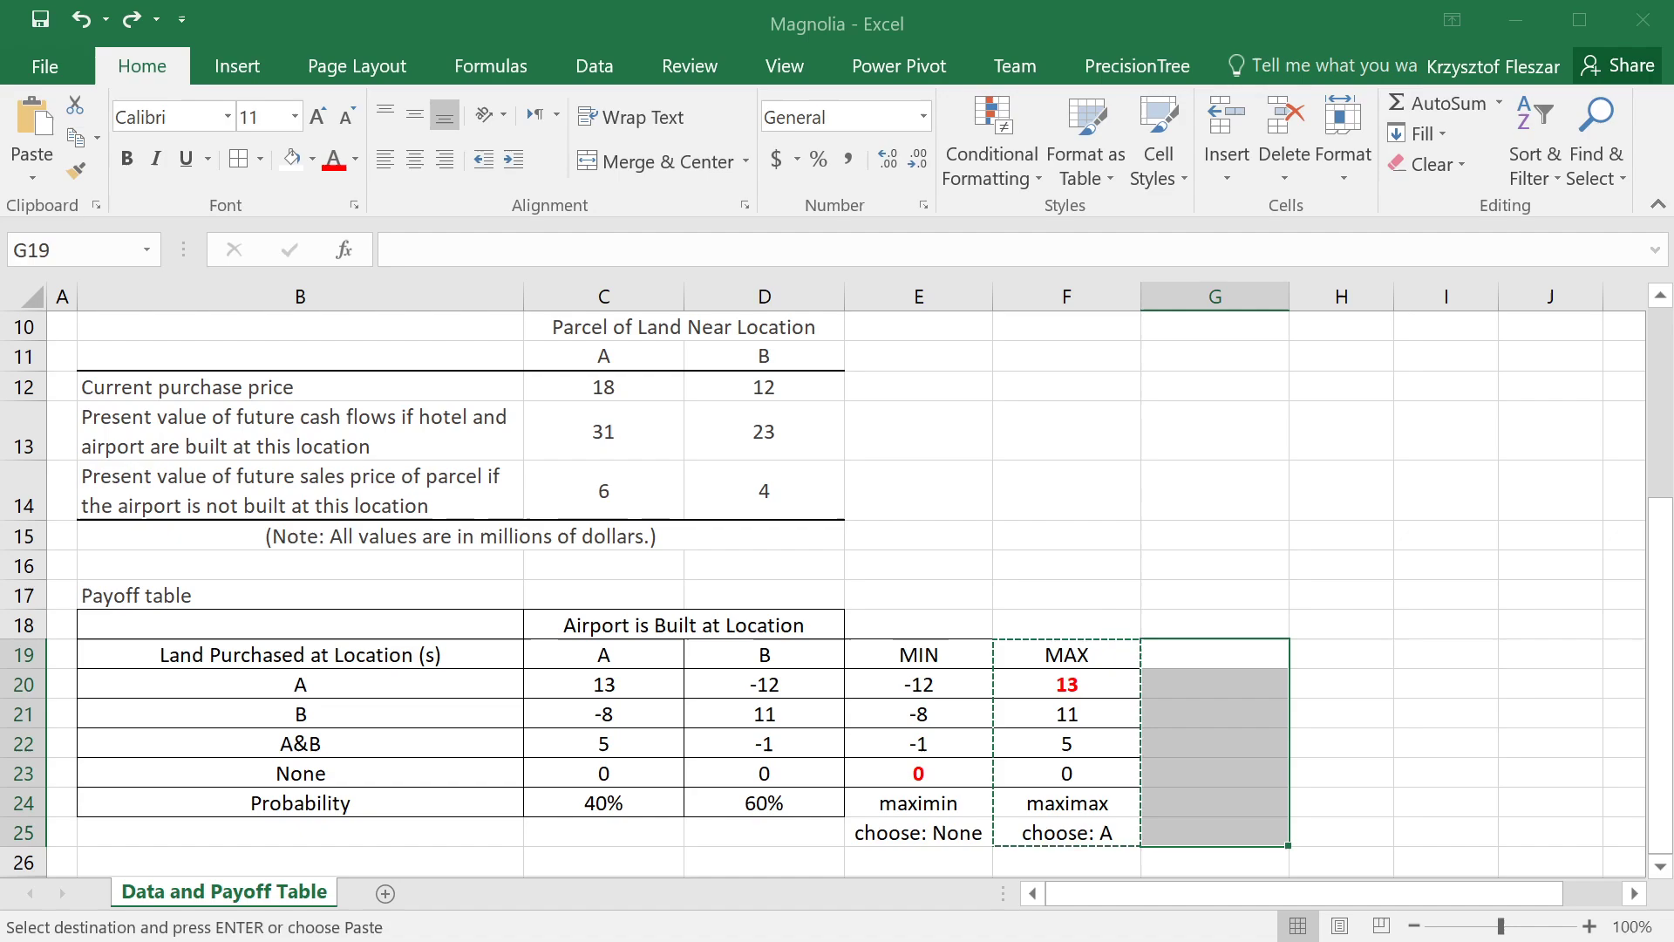
pyautogui.hotkey('ctrl', 'alt', 'v')
pyautogui.press('t')
pyautogui.press('Return')
pyautogui.click(1221, 665)
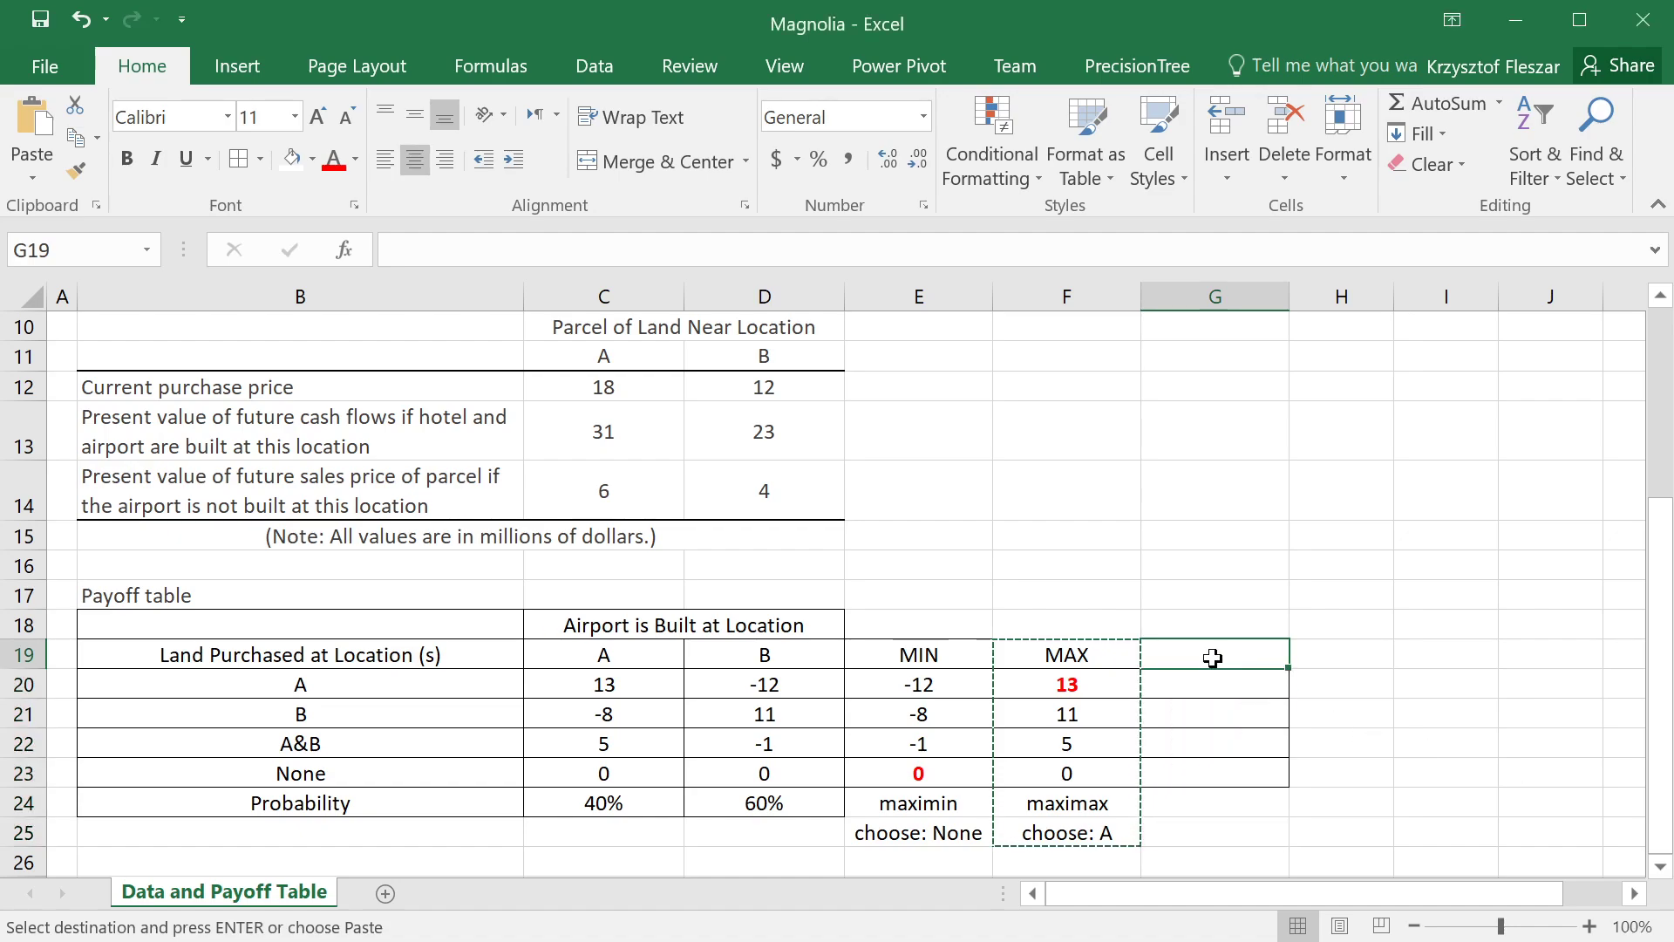
# Enter the column heading EV in G19, beside MAX.
pyautogui.press('Escape')
pyautogui.write('EV')
pyautogui.press('Return')
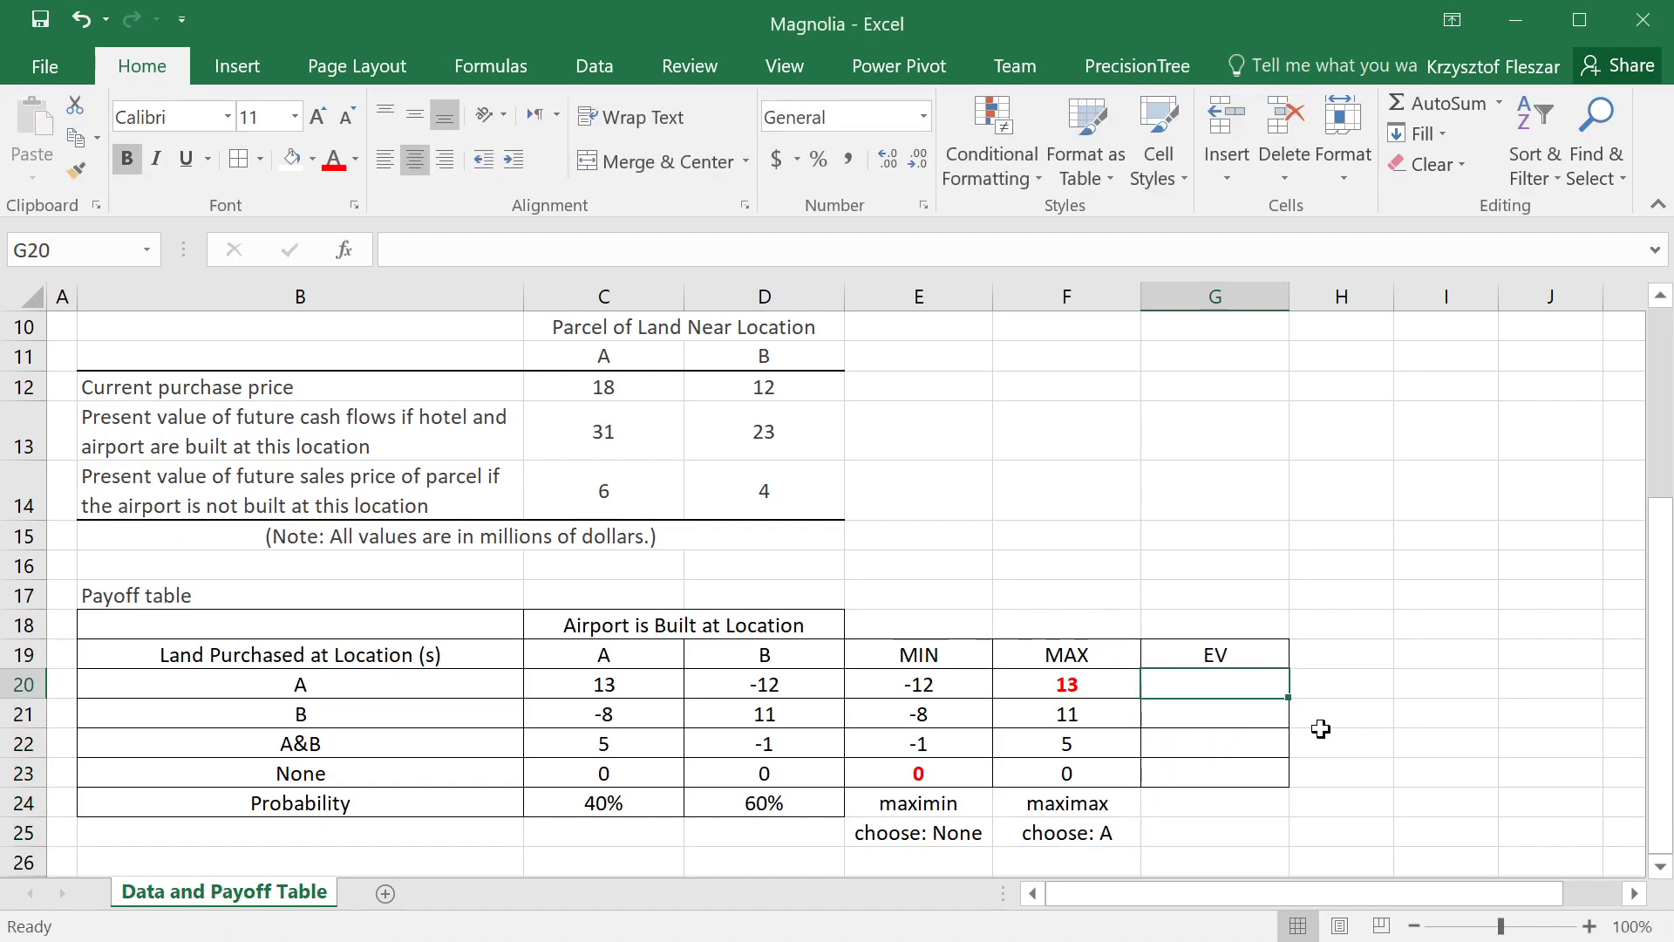
# Apply only the plain formatting of E20 to G20, replacing its bold red font style.
pyautogui.write('=')
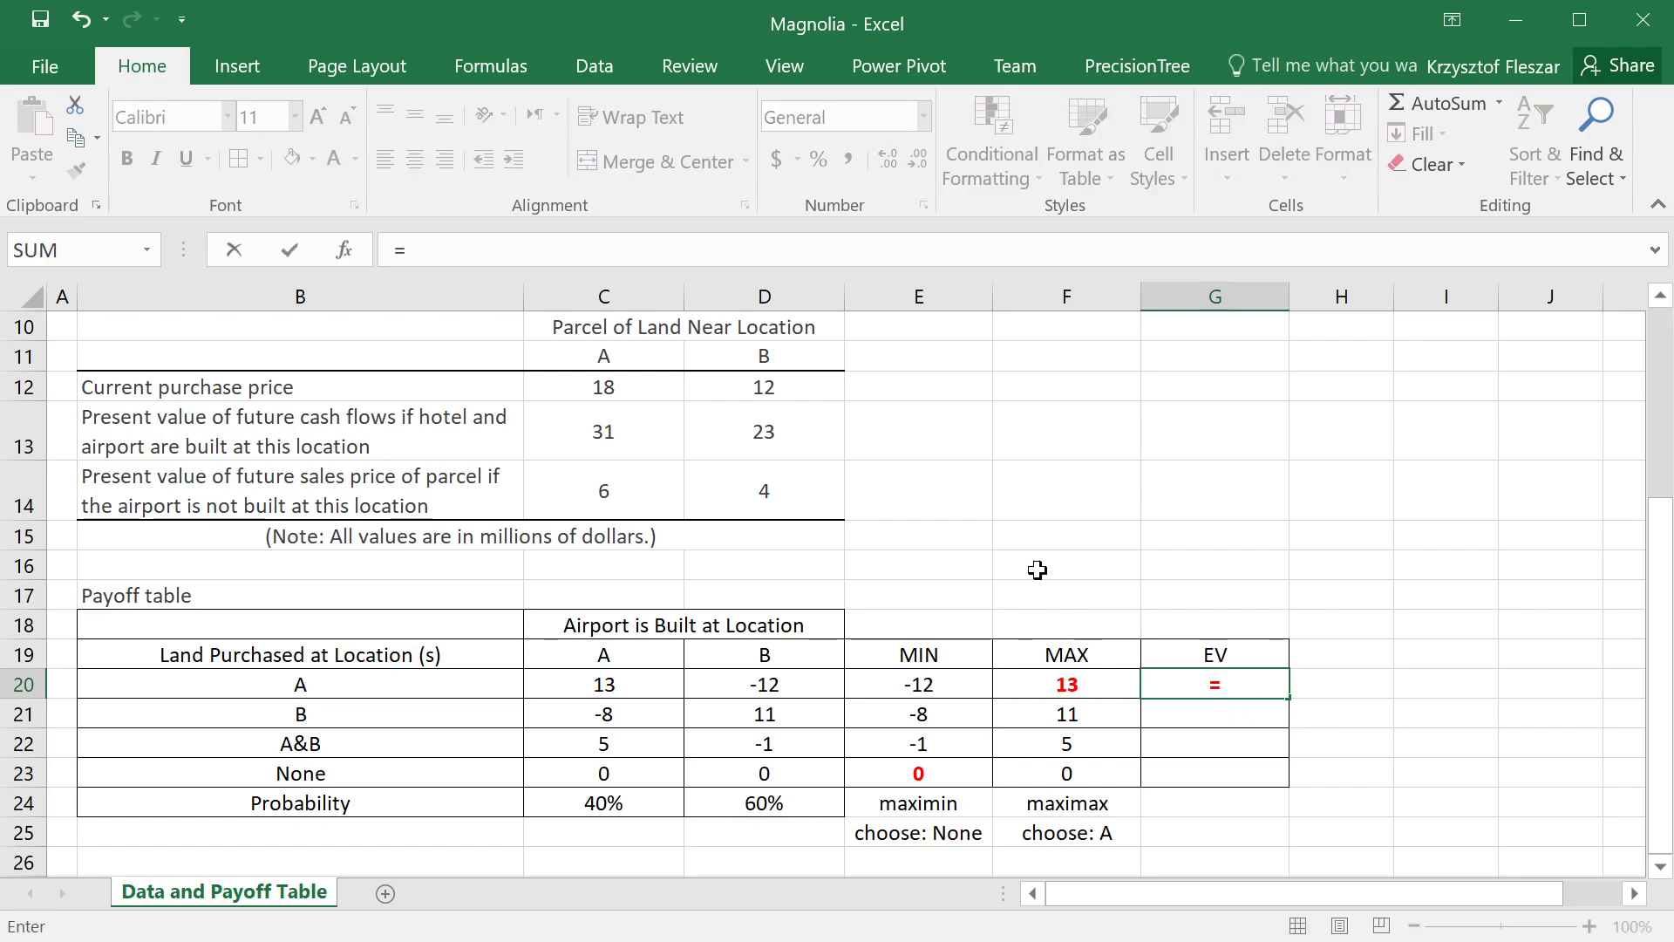
pyautogui.press('Escape')
pyautogui.click(355, 159)
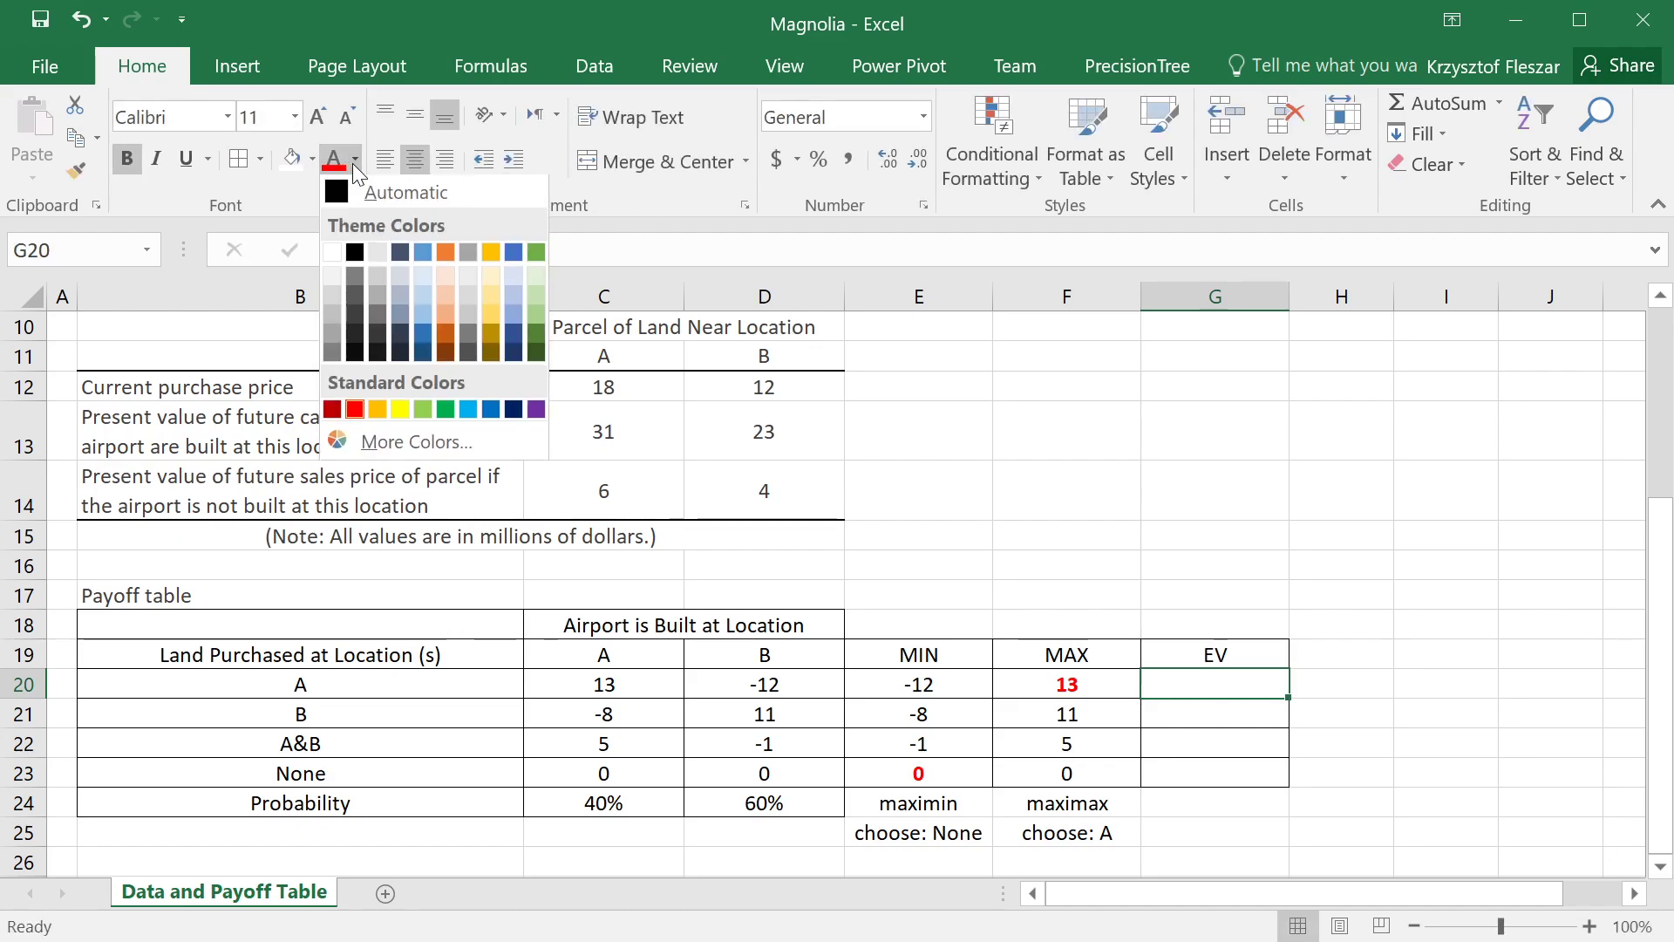
pyautogui.press('Escape')
pyautogui.click(943, 693)
pyautogui.hotkey('ctrl', 'c')
pyautogui.click(1241, 684)
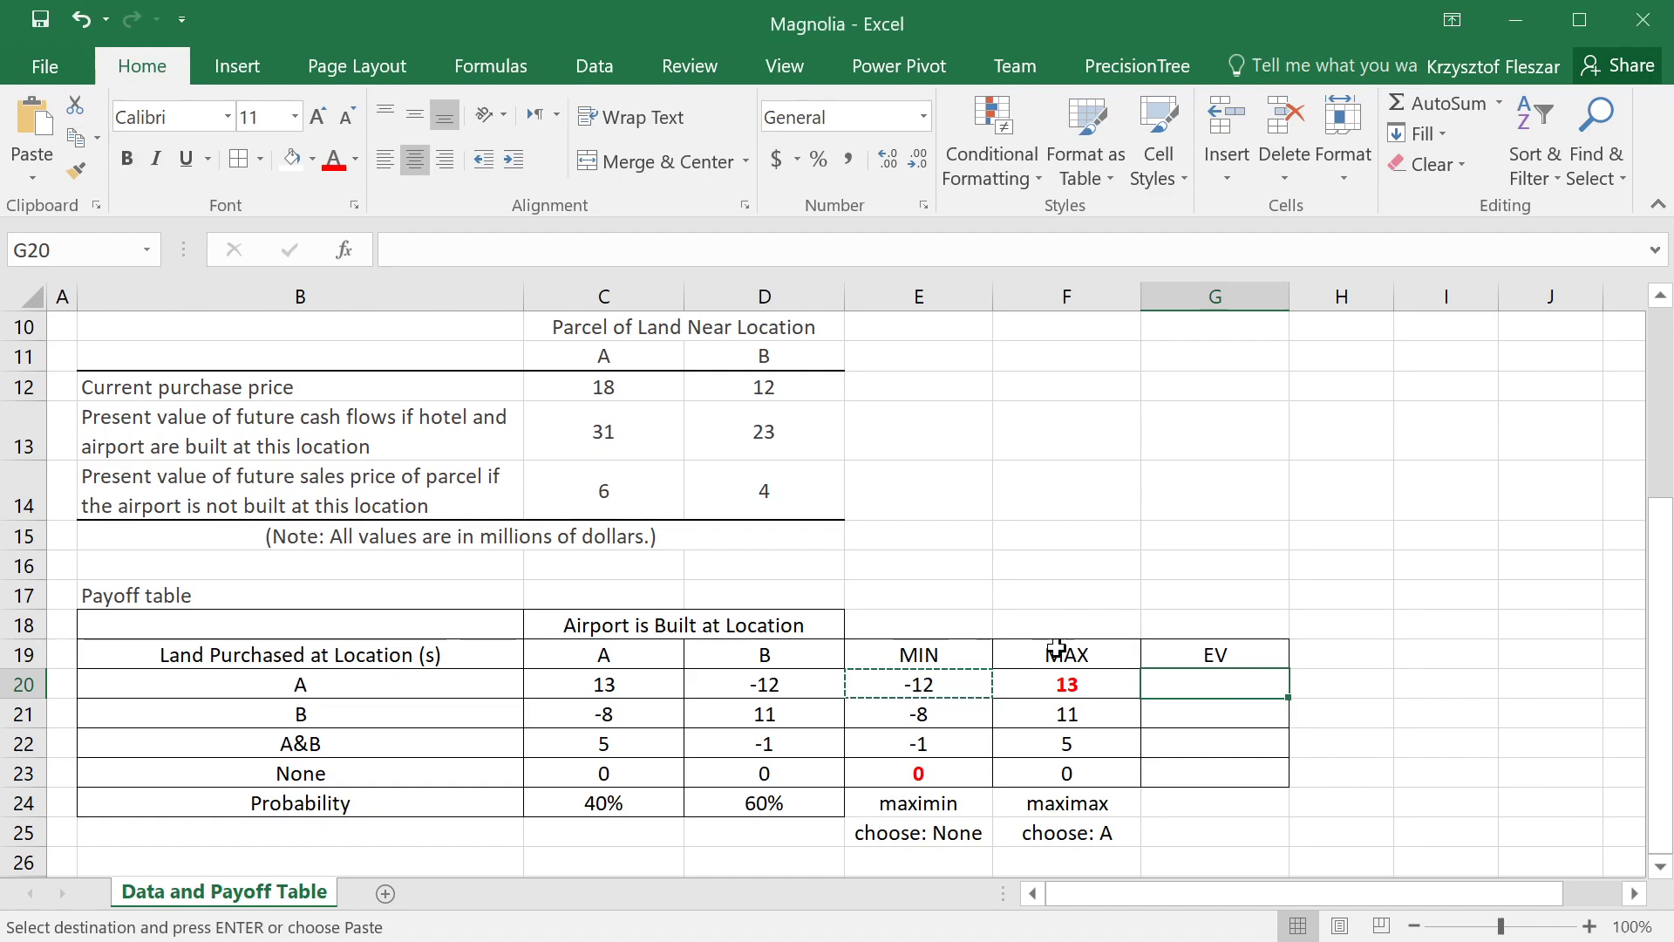
pyautogui.press('Escape')
# Enter =SUMPRODUCT($C$24:$D$24,C20:D20) in G20 to calculate the expected value of land purchase A.
pyautogui.write('=')
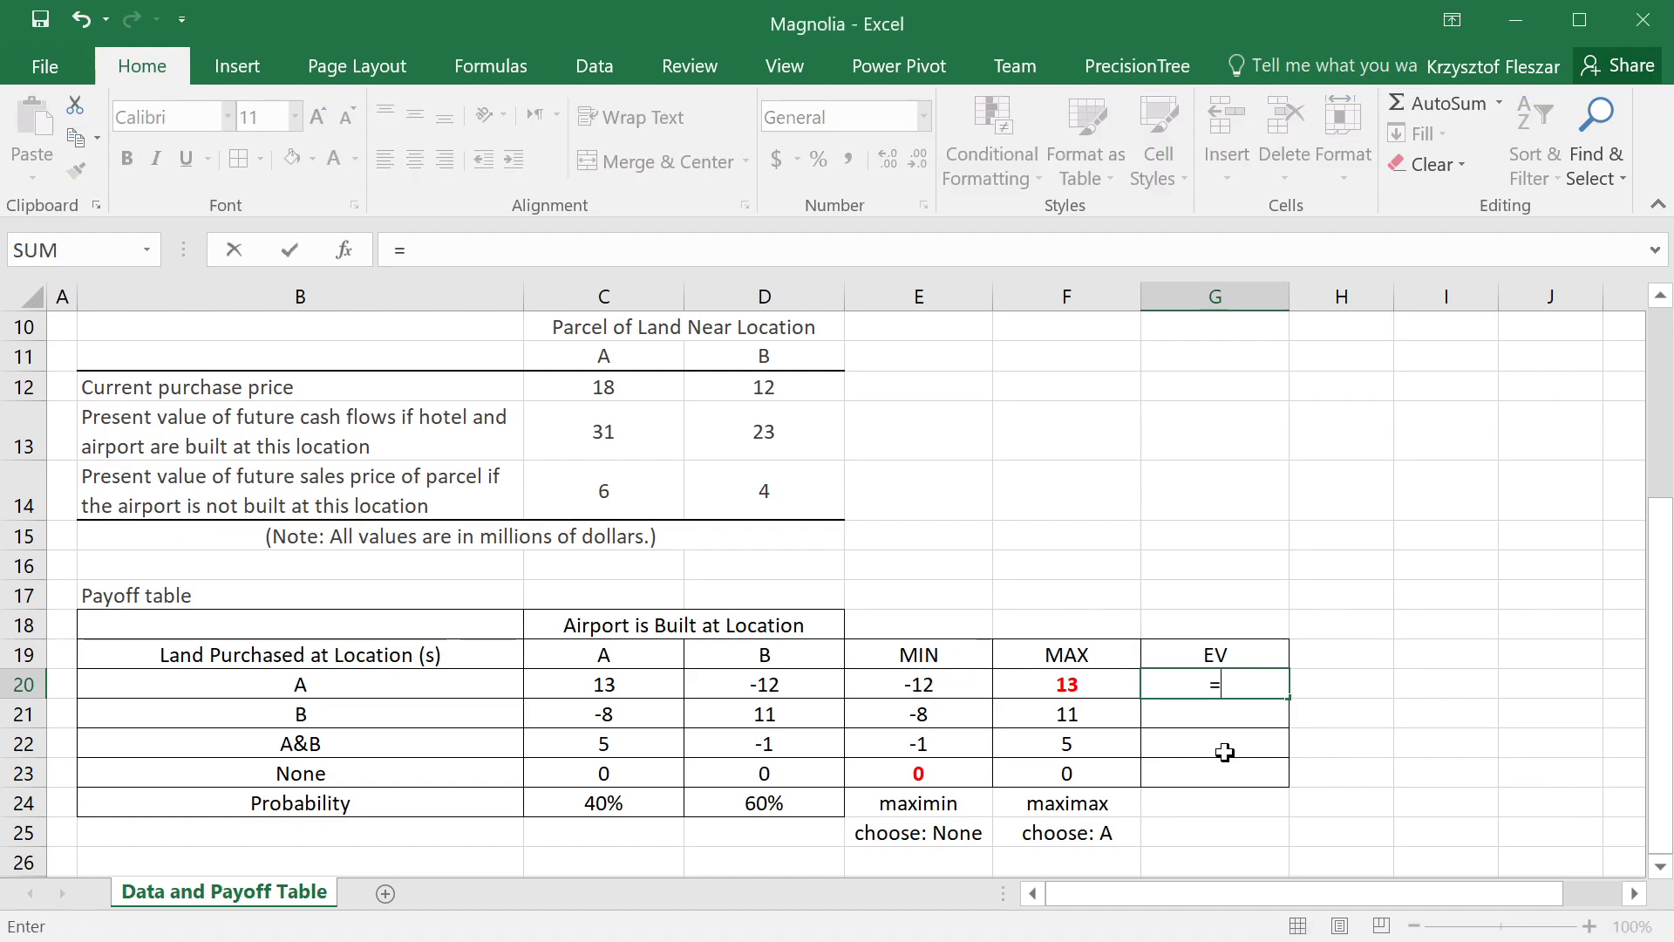
pyautogui.write('sumproduc')
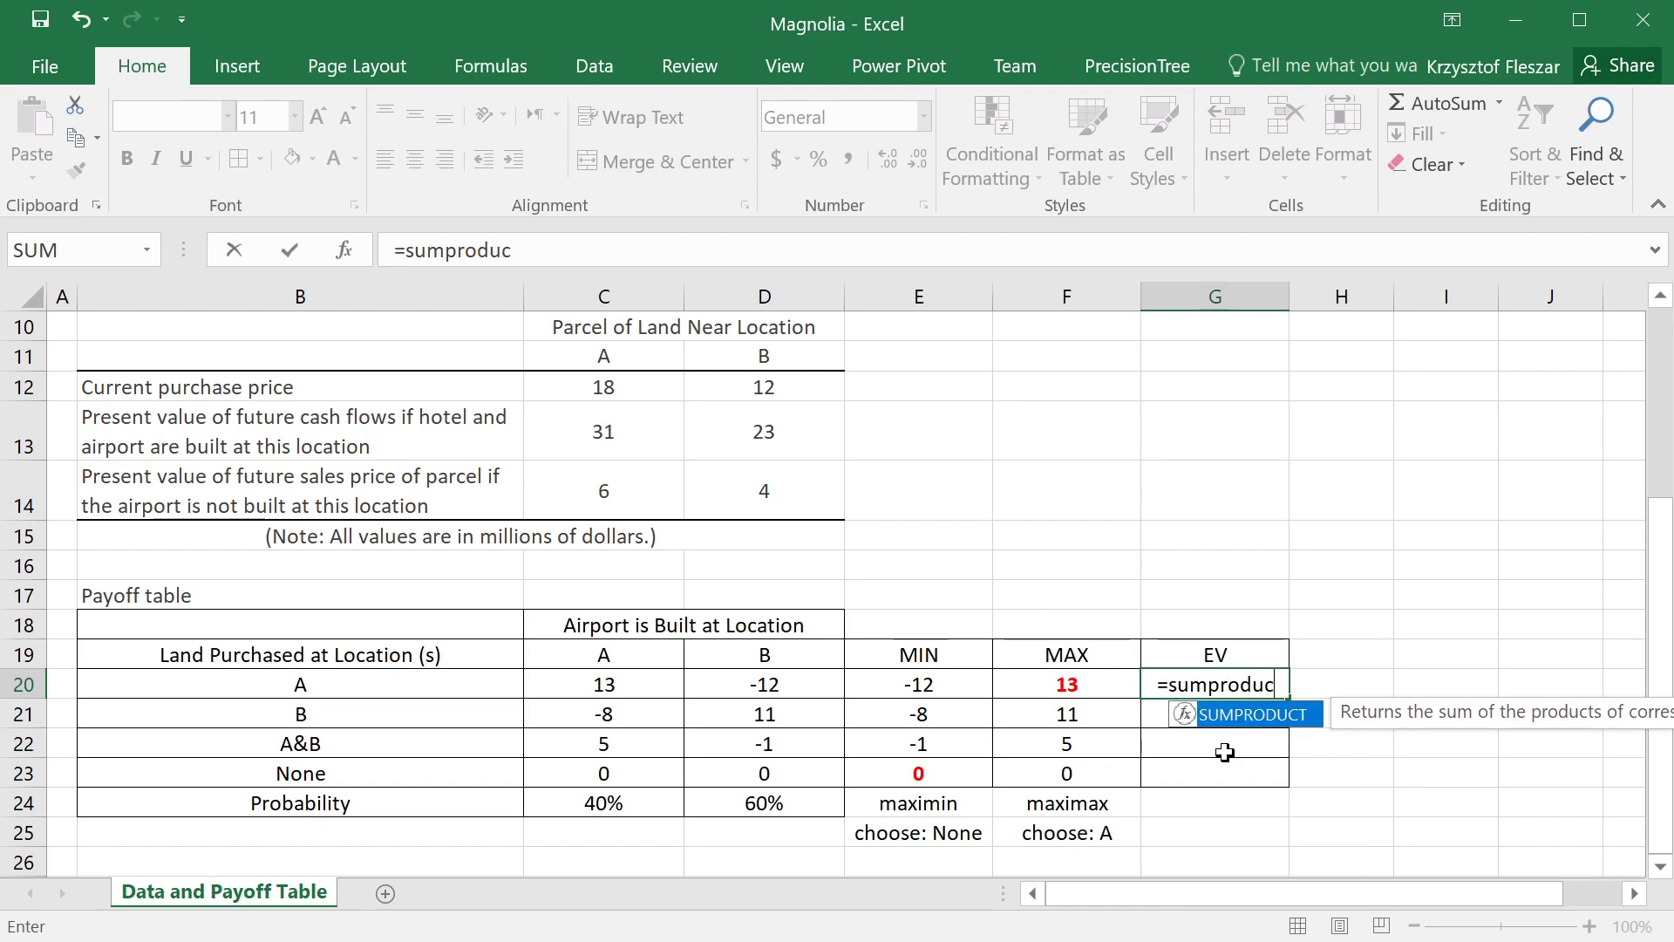
pyautogui.write('t(')
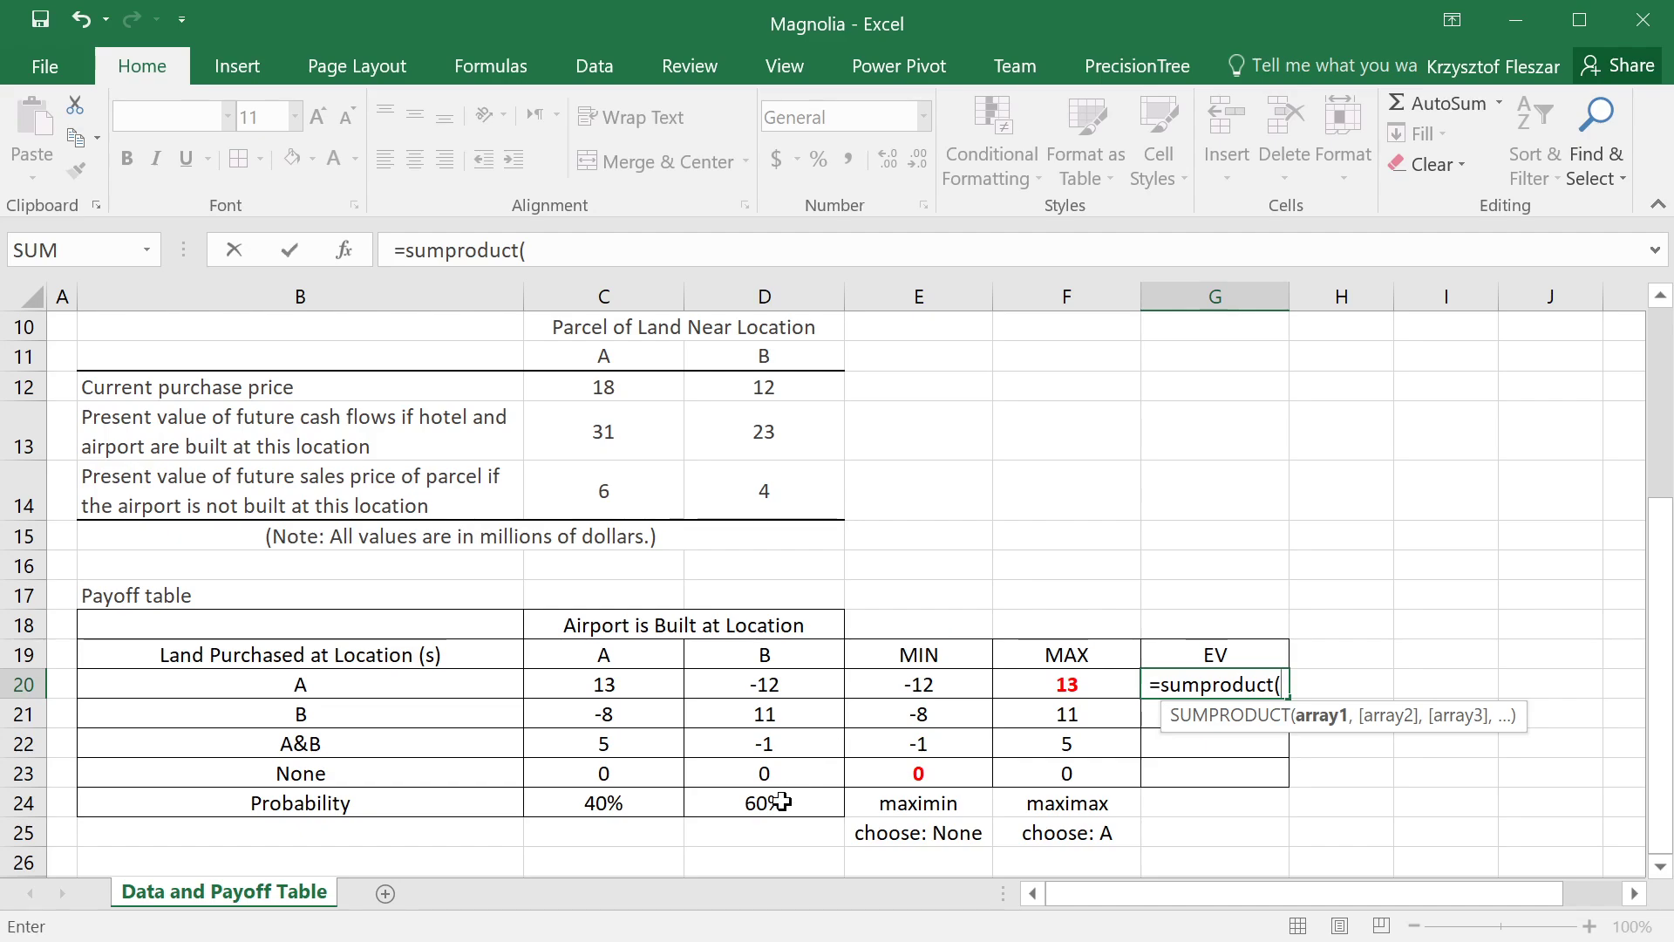
pyautogui.moveTo(765, 804); pyautogui.dragTo(593, 806)
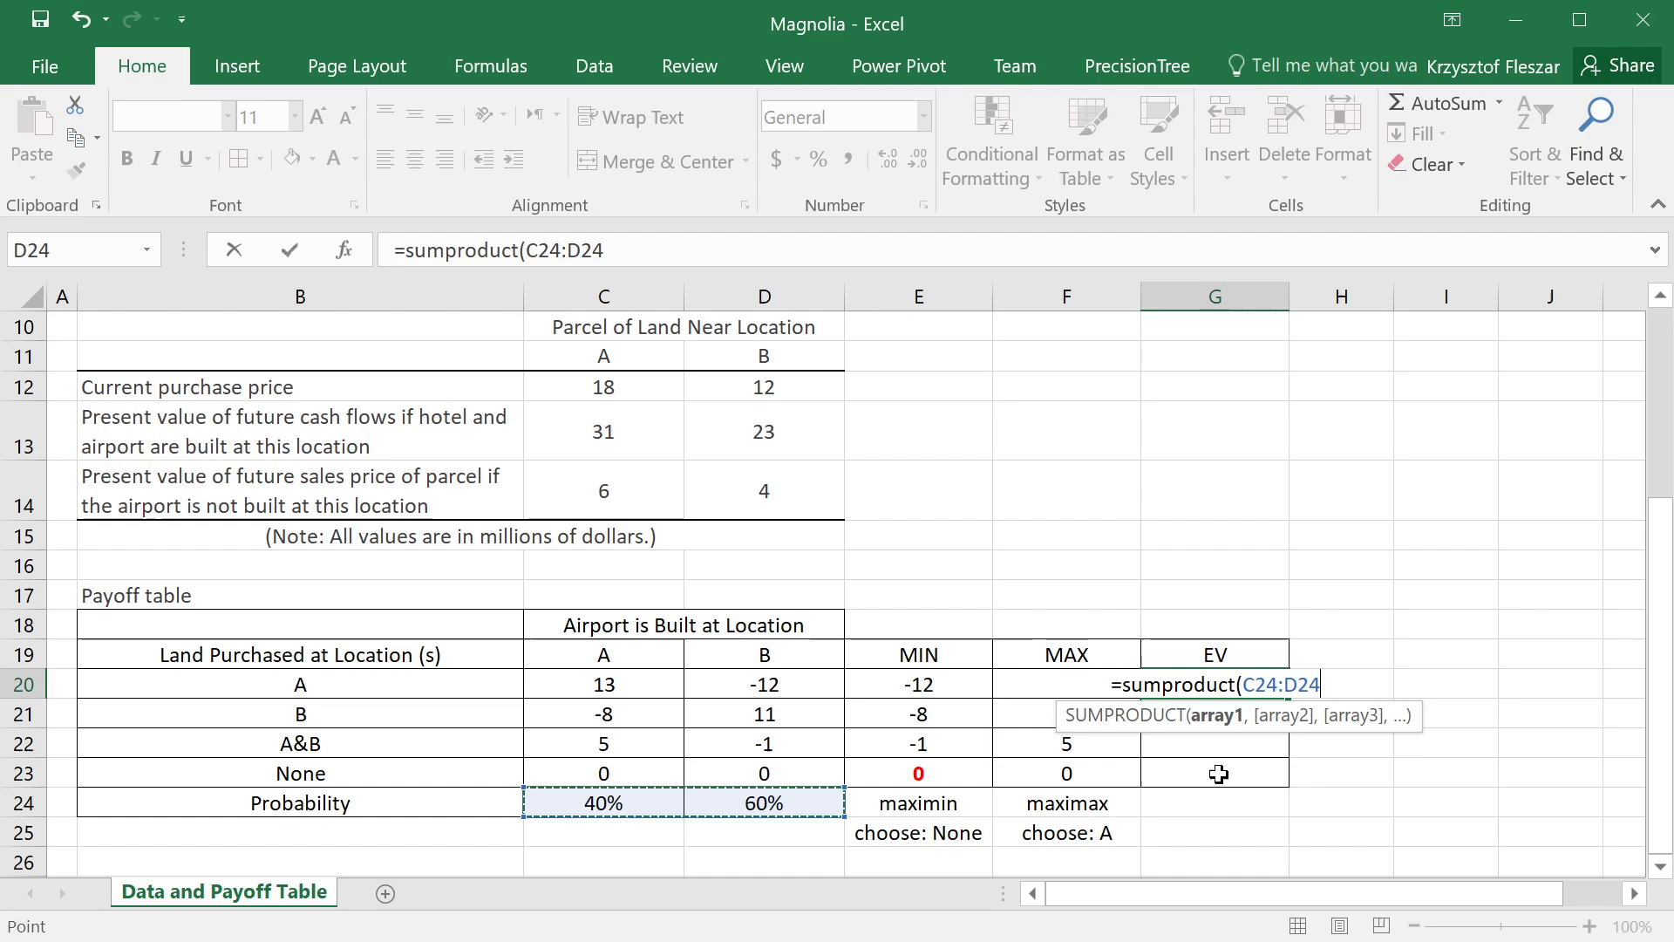
pyautogui.press('F4')
pyautogui.write(',')
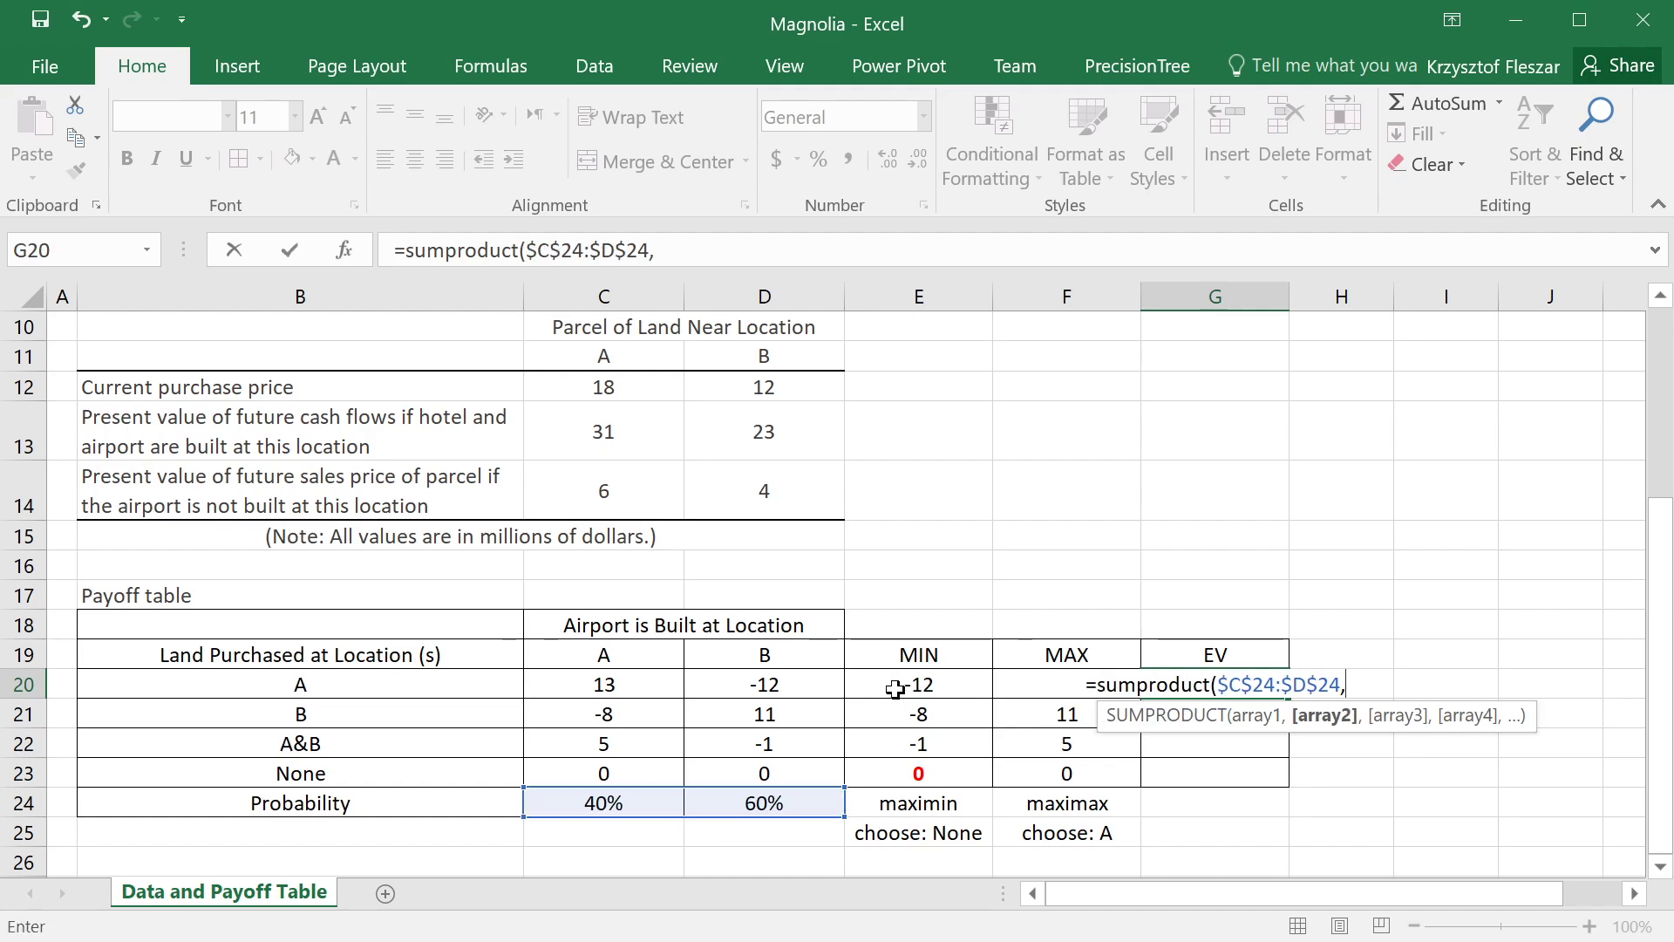
pyautogui.moveTo(804, 683); pyautogui.dragTo(610, 685)
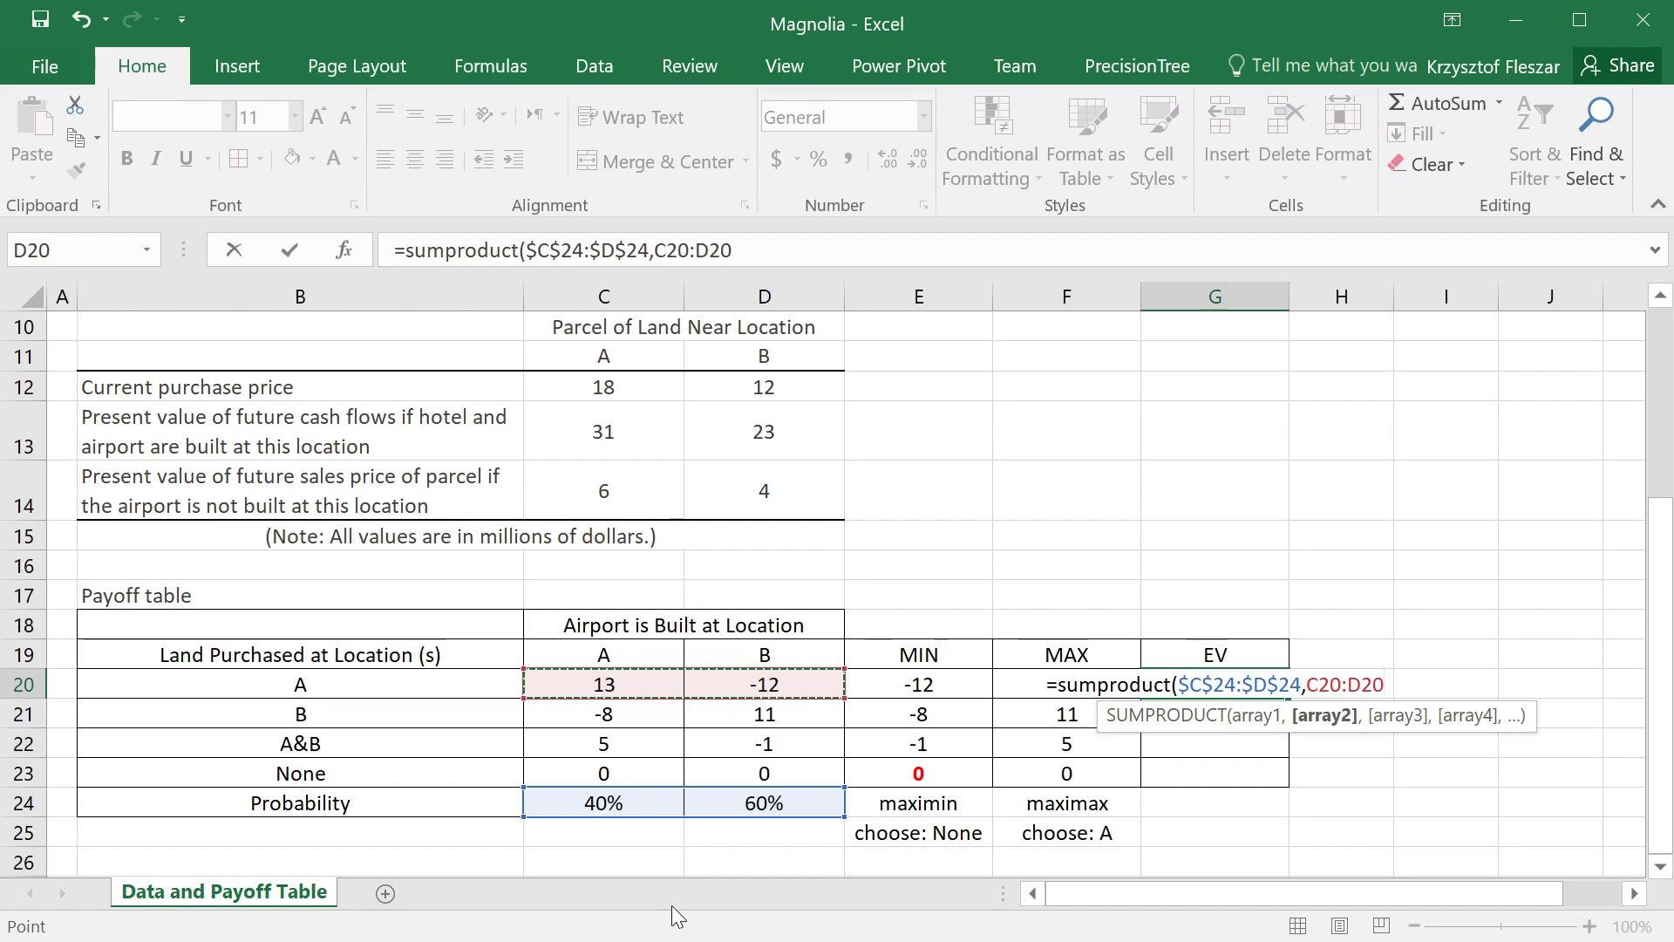
pyautogui.write(')')
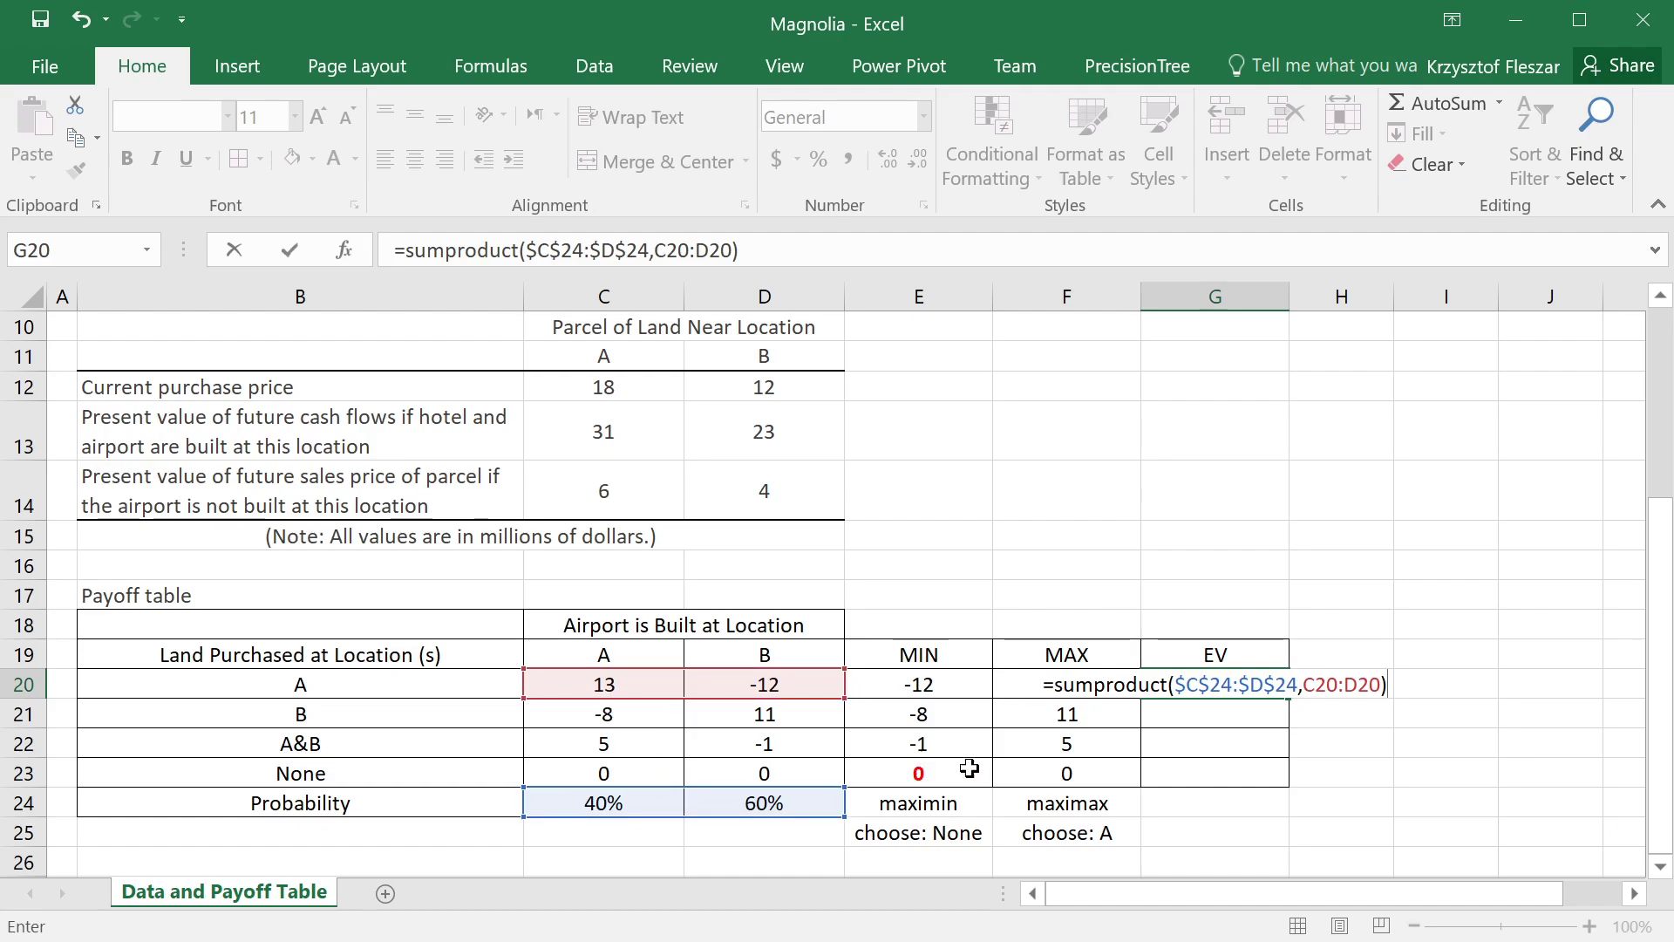
pyautogui.press('Return')
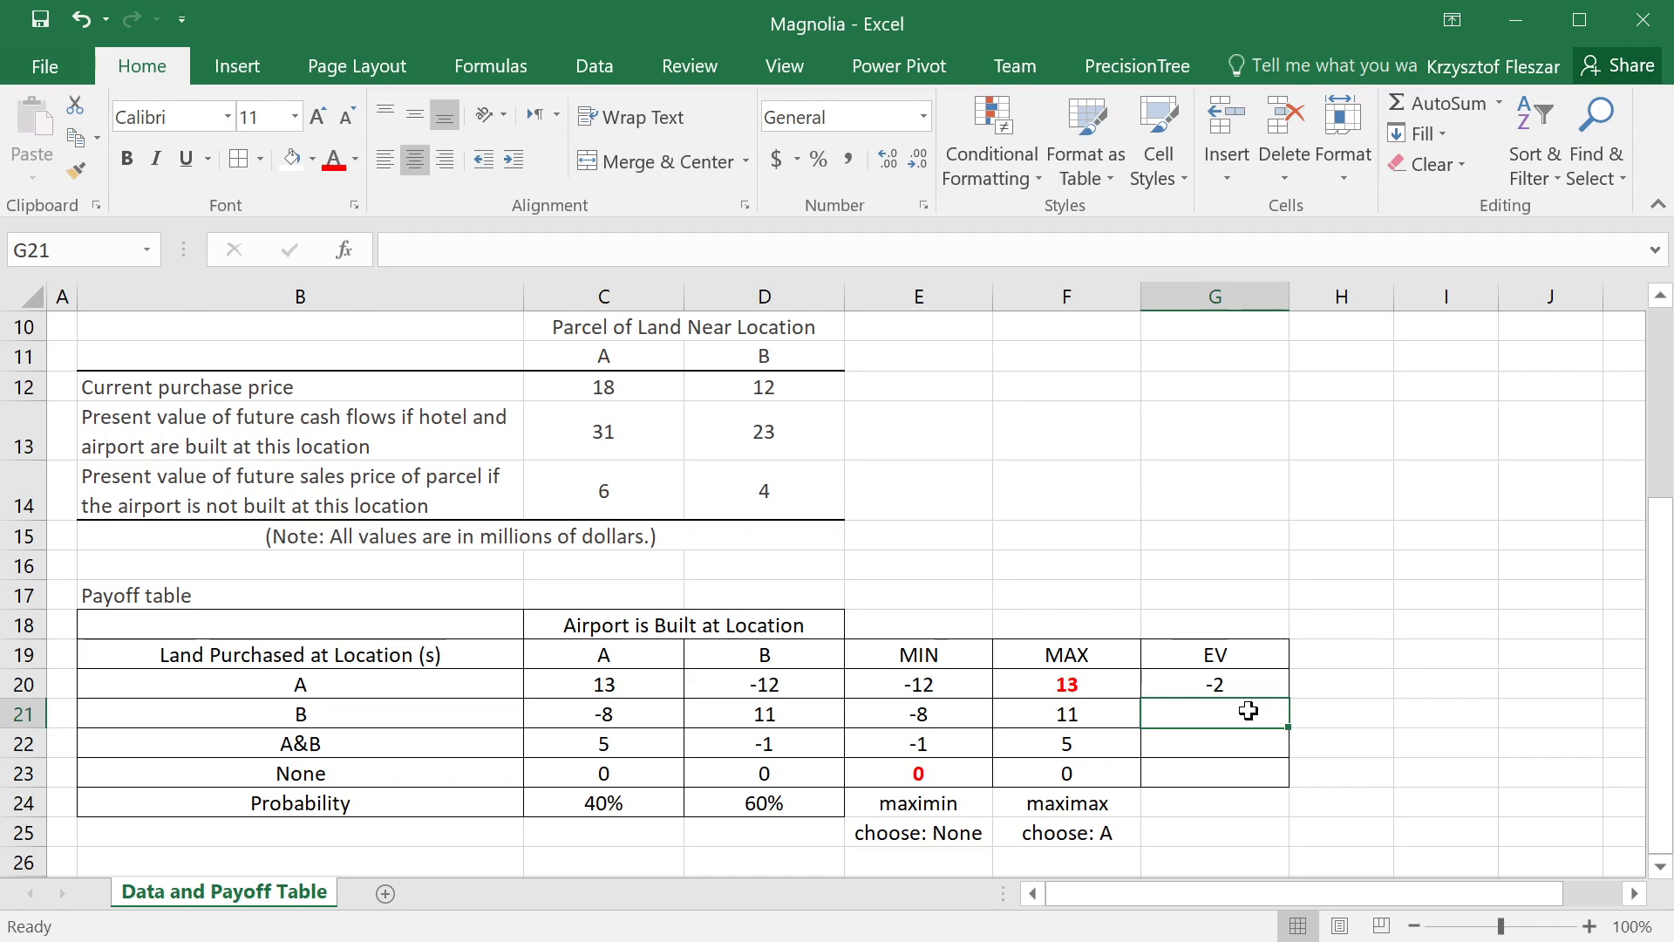
# Fill the expected value formula from G20 down through G23 for the remaining land purchases.
pyautogui.click(1219, 686)
pyautogui.moveTo(1288, 699); pyautogui.dragTo(1291, 798)
pyautogui.click(1306, 711)
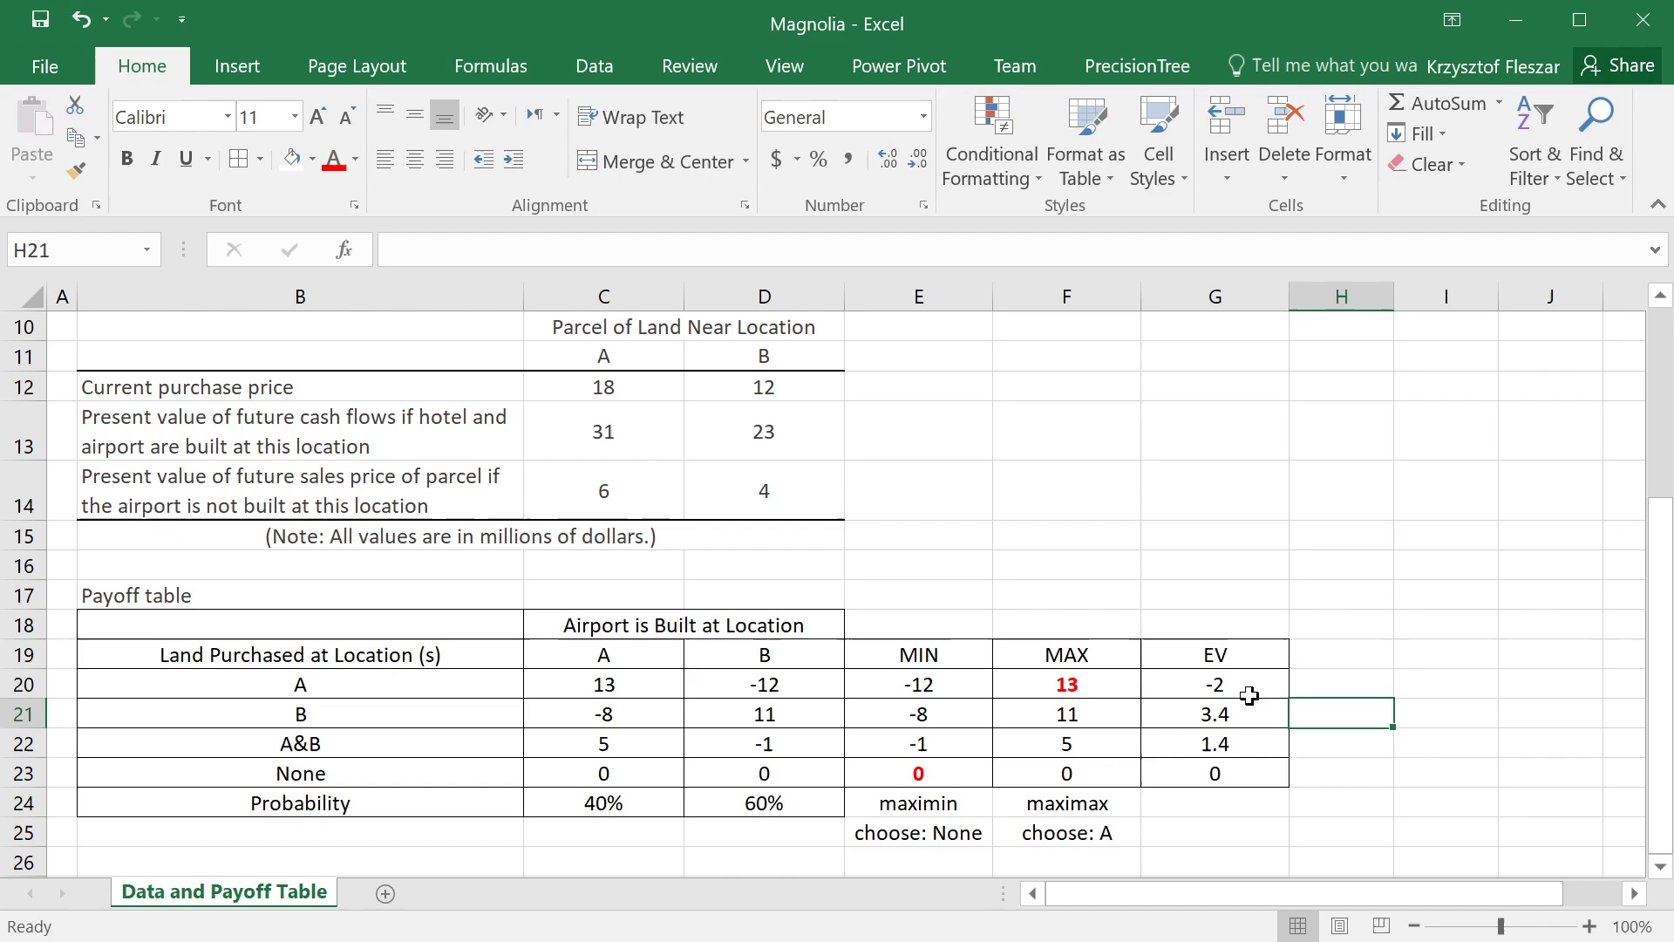
pyautogui.click(1239, 683)
pyautogui.click(1243, 771)
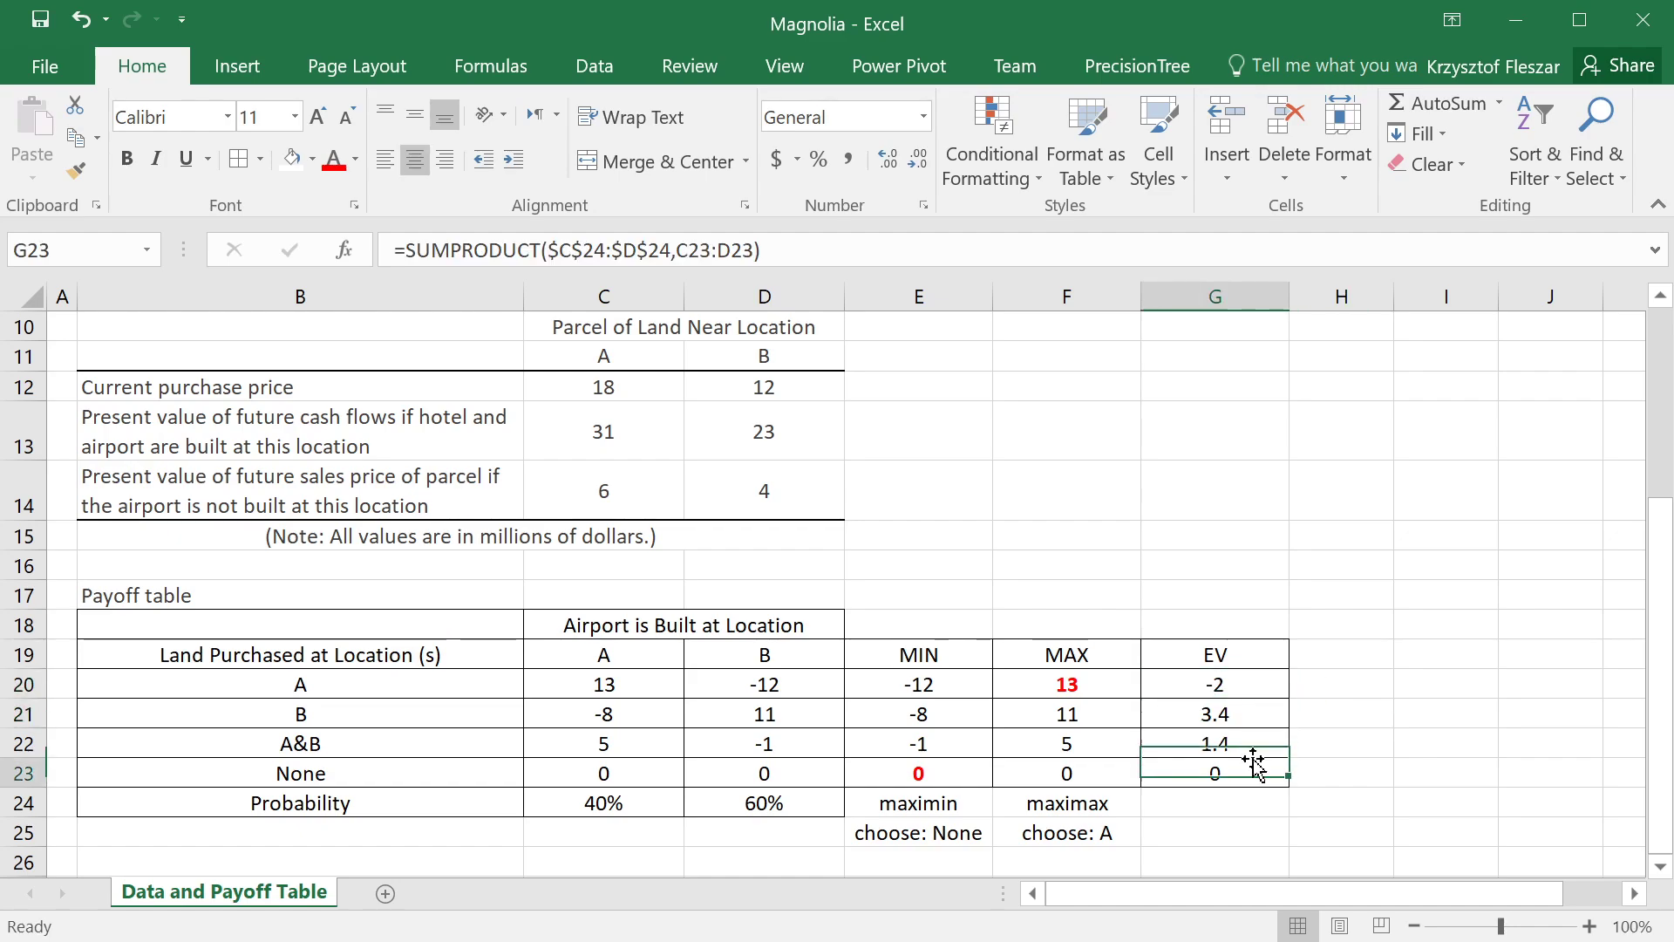
# Enter the decision criterion label "max EV" in G24, below the expected values.
pyautogui.click(1232, 802)
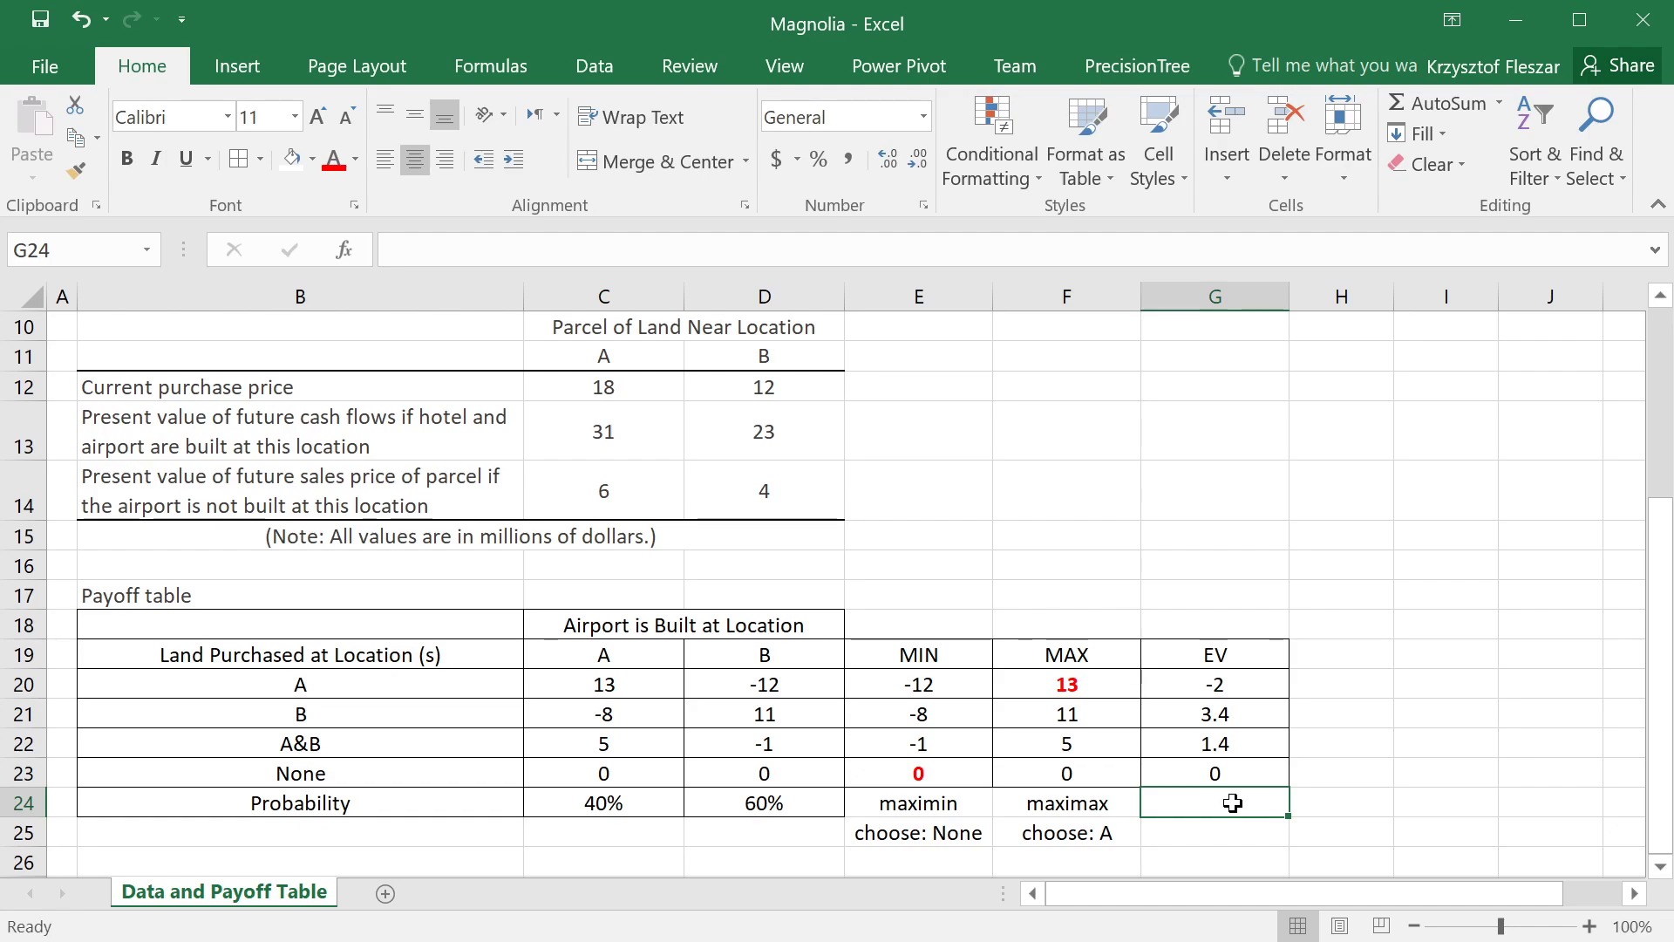
pyautogui.write('MAX')
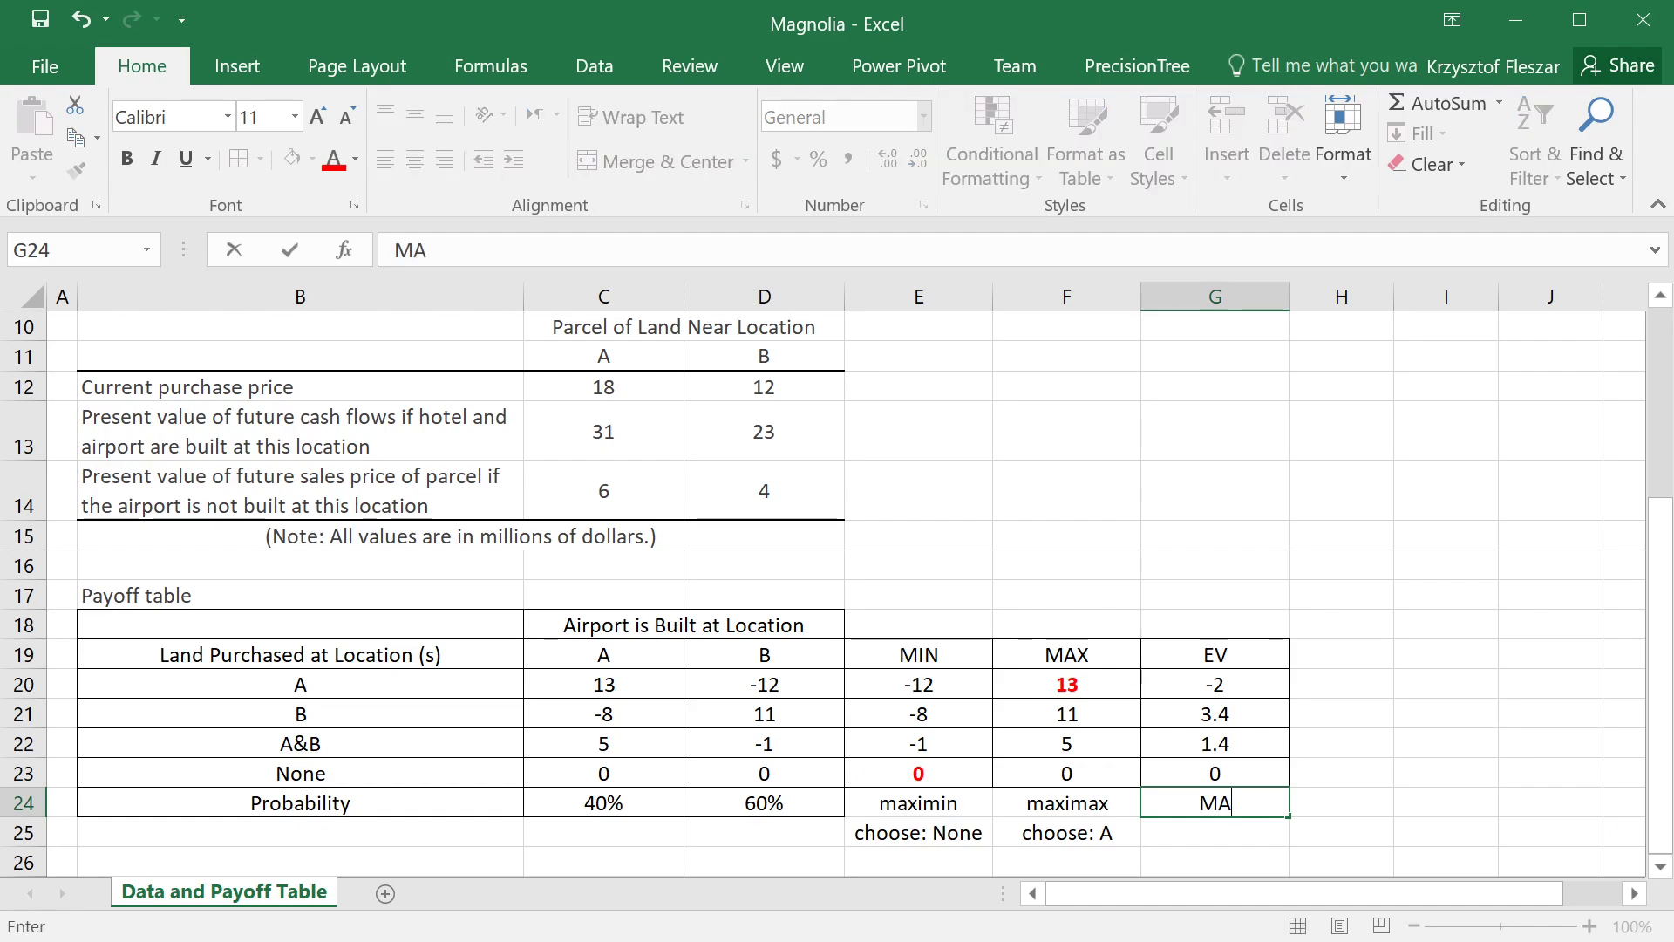
pyautogui.press('BackSpace')
pyautogui.press('BackSpace')
pyautogui.press('BackSpace')
pyautogui.write('max EV')
pyautogui.press('Return')
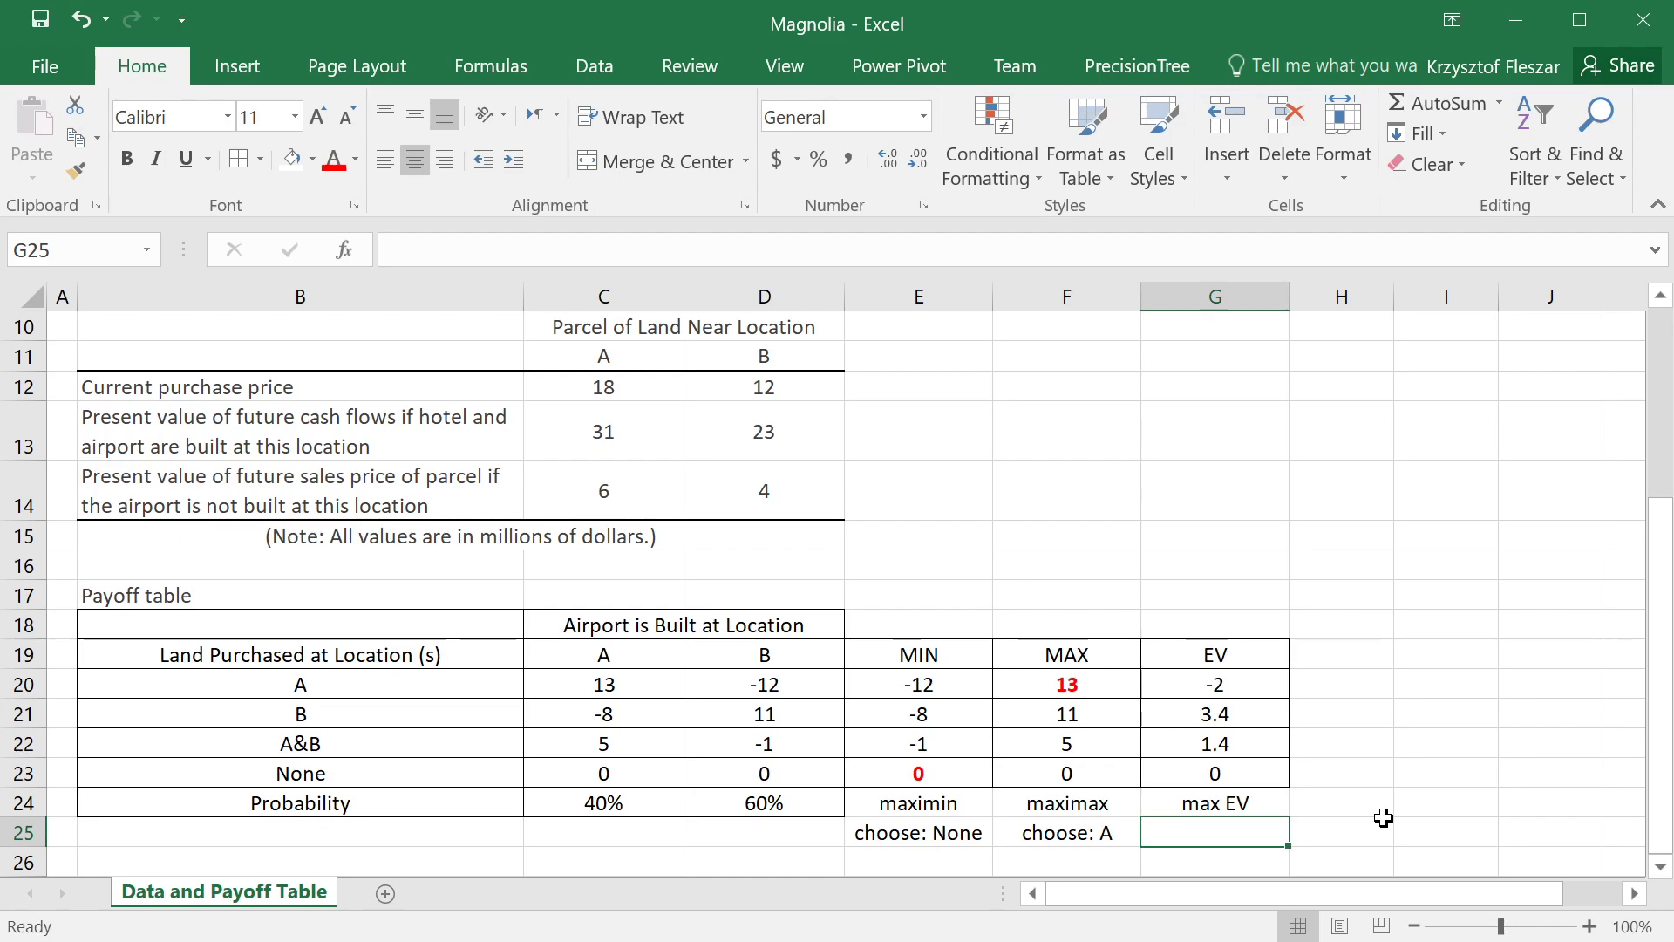
# Compare the expected values in G20:G23 and format the highest one, in G21, as bold red.
pyautogui.click(1229, 686)
pyautogui.click(1250, 713)
pyautogui.click(1256, 741)
pyautogui.click(1255, 772)
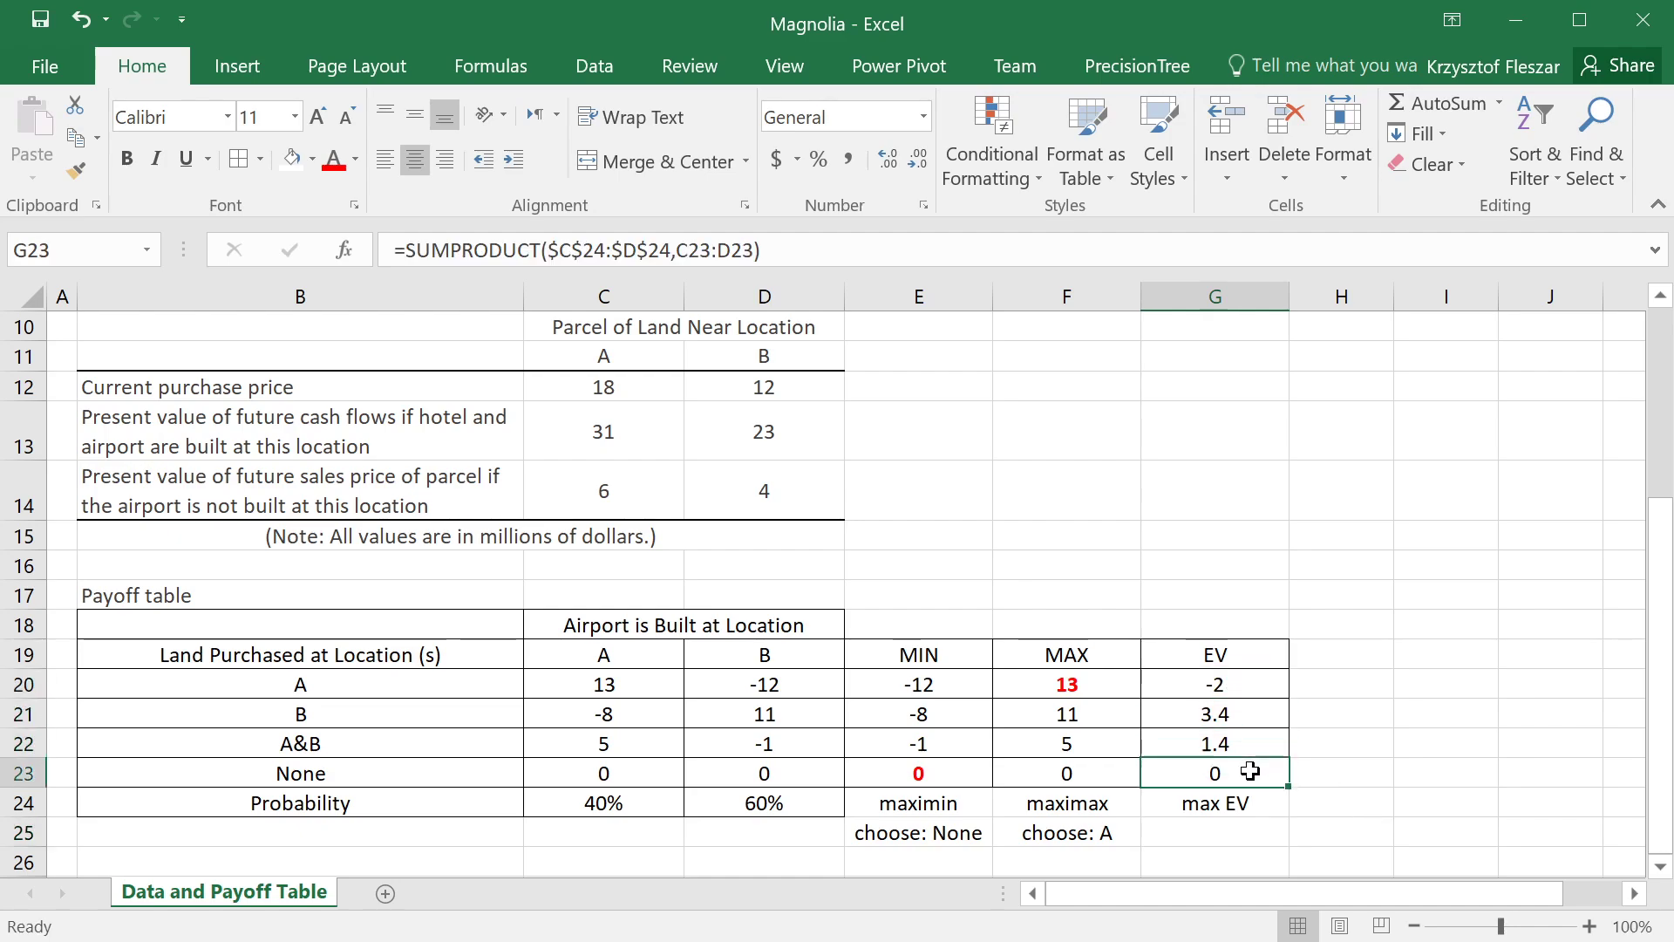
pyautogui.click(1243, 721)
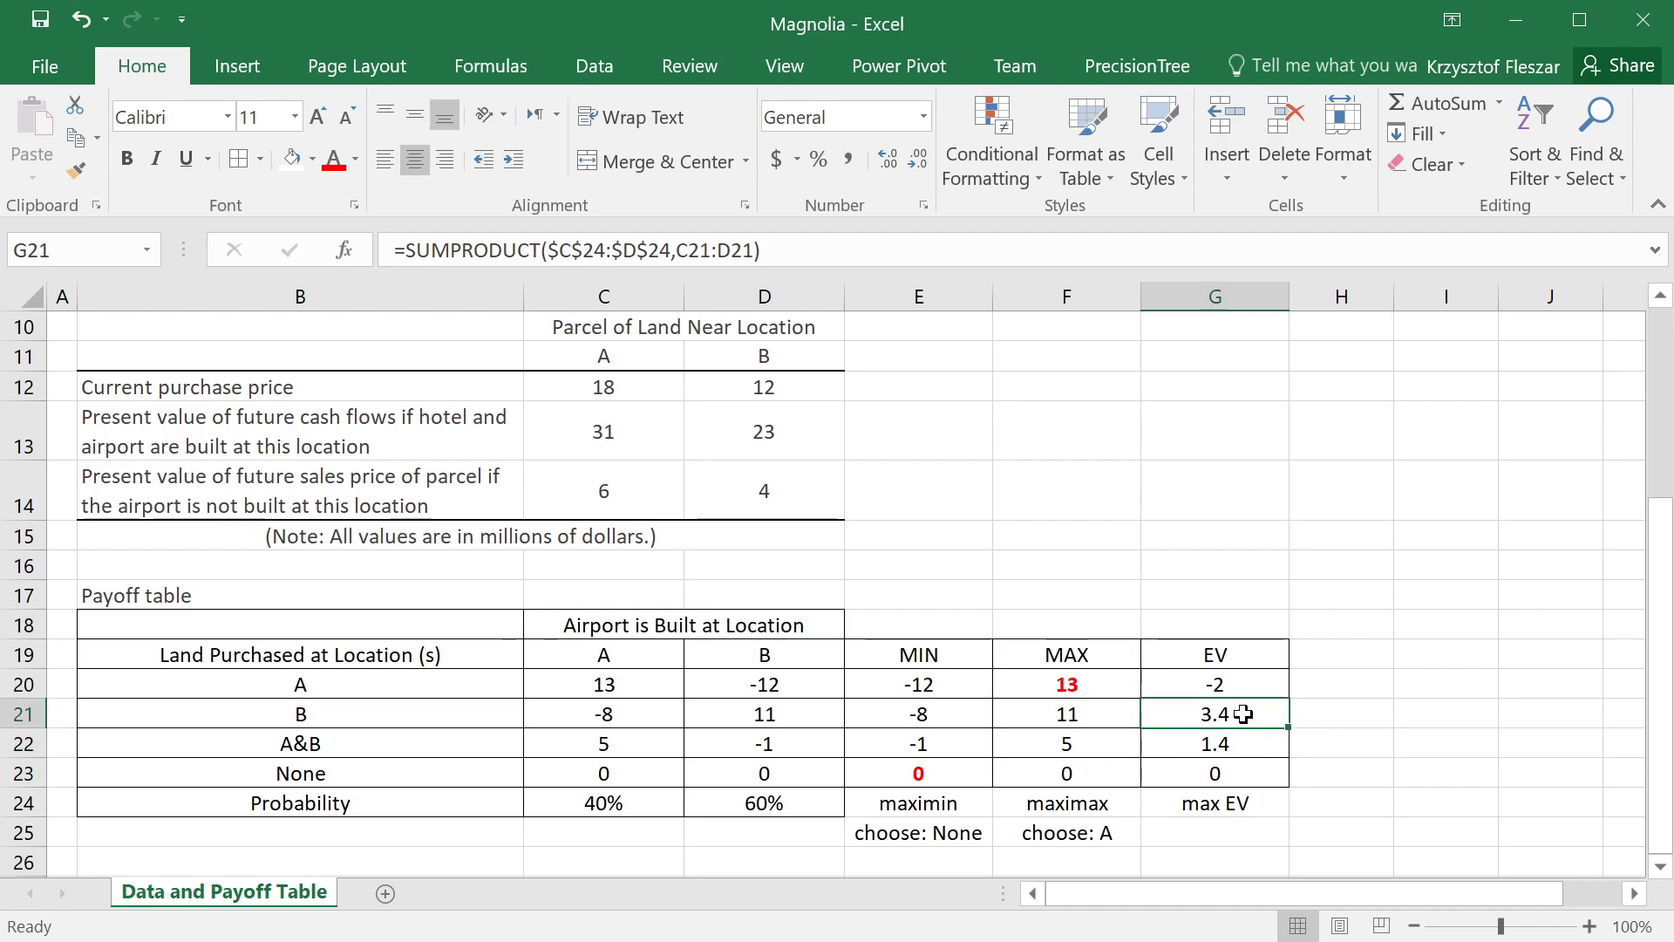
pyautogui.click(332, 167)
pyautogui.hotkey('ctrl', 'b')
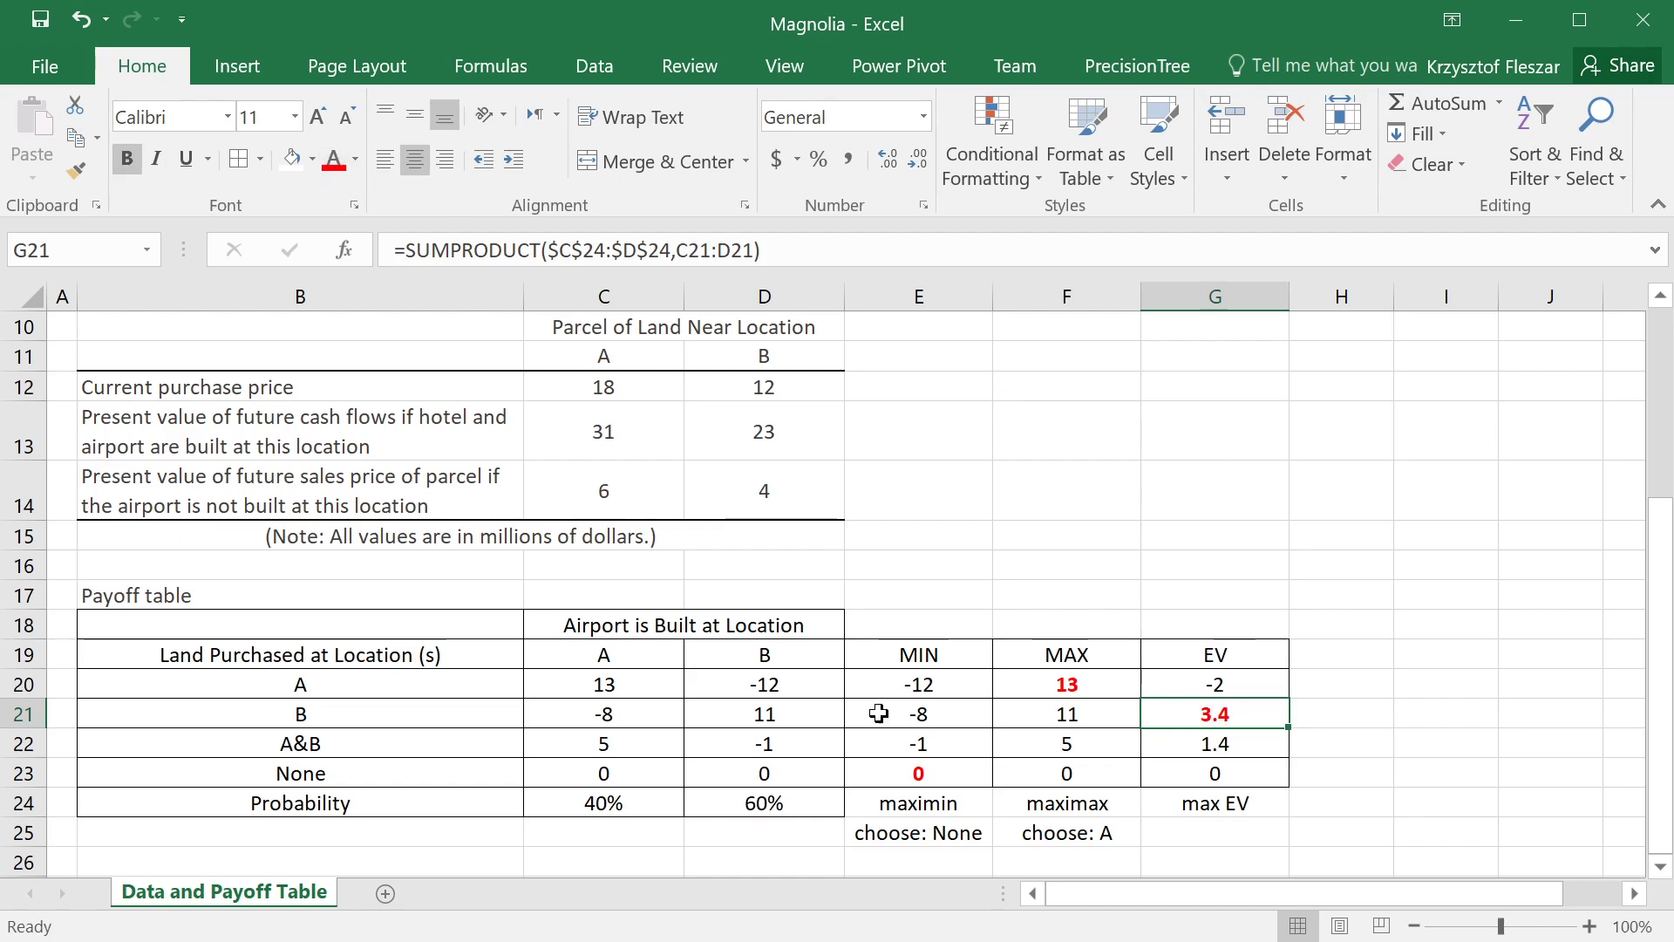
# Trace the highest expected value back to its land purchase and enter the decision "choose: B" in G25.
pyautogui.moveTo(1186, 714); pyautogui.dragTo(419, 710)
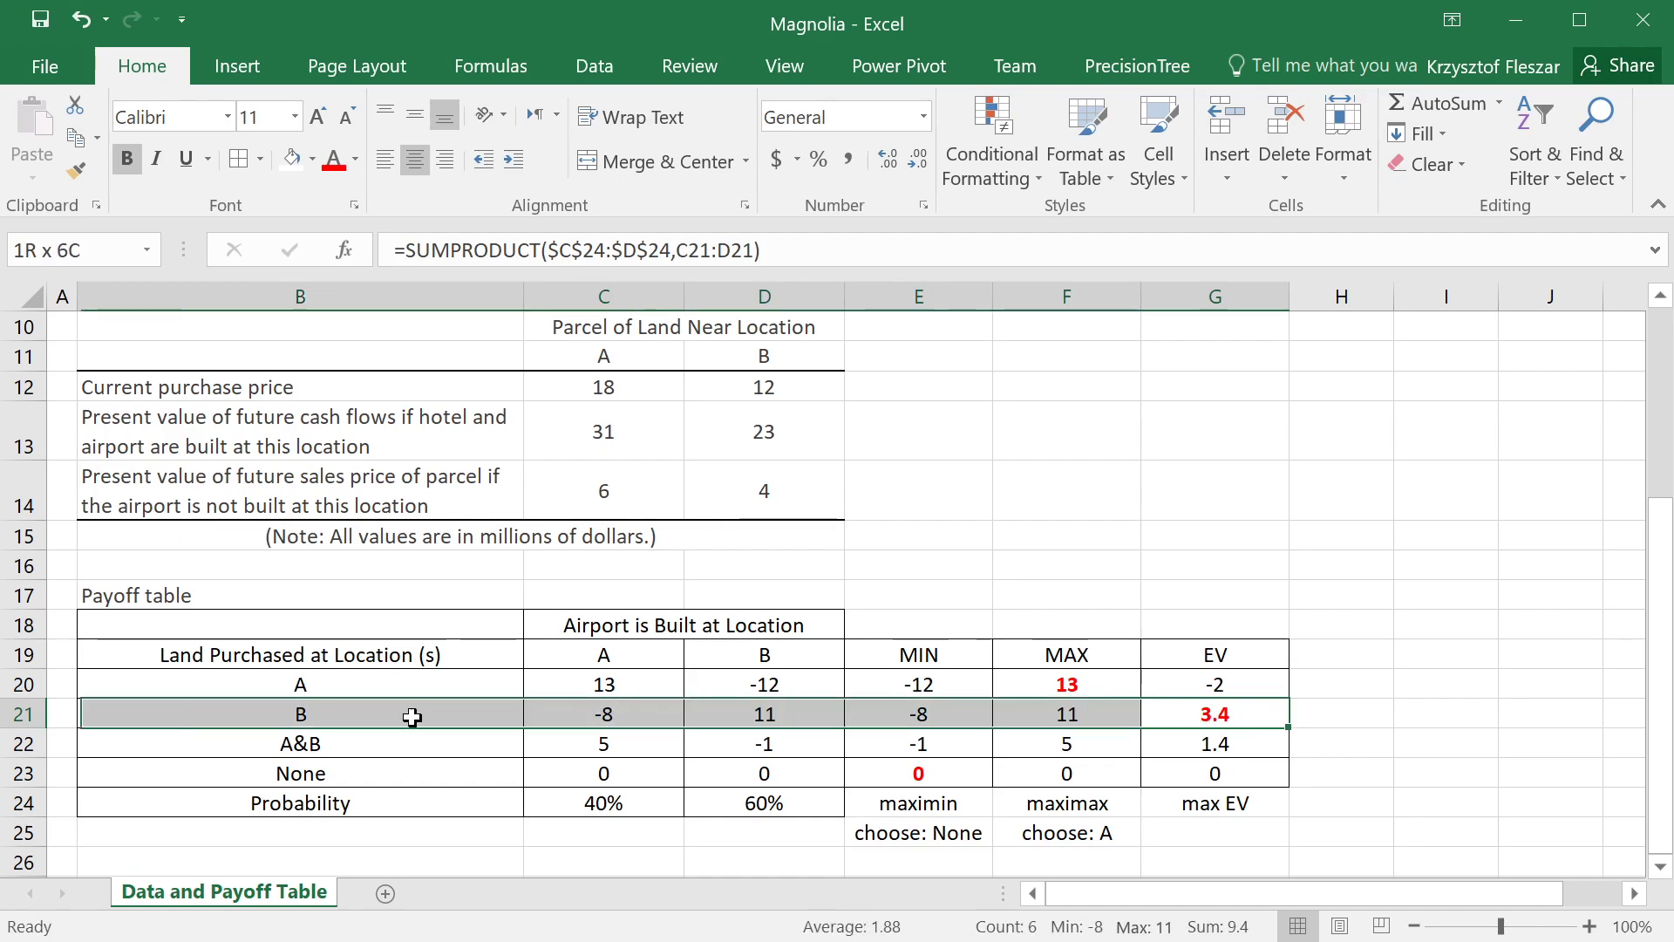
pyautogui.click(398, 716)
pyautogui.click(1216, 831)
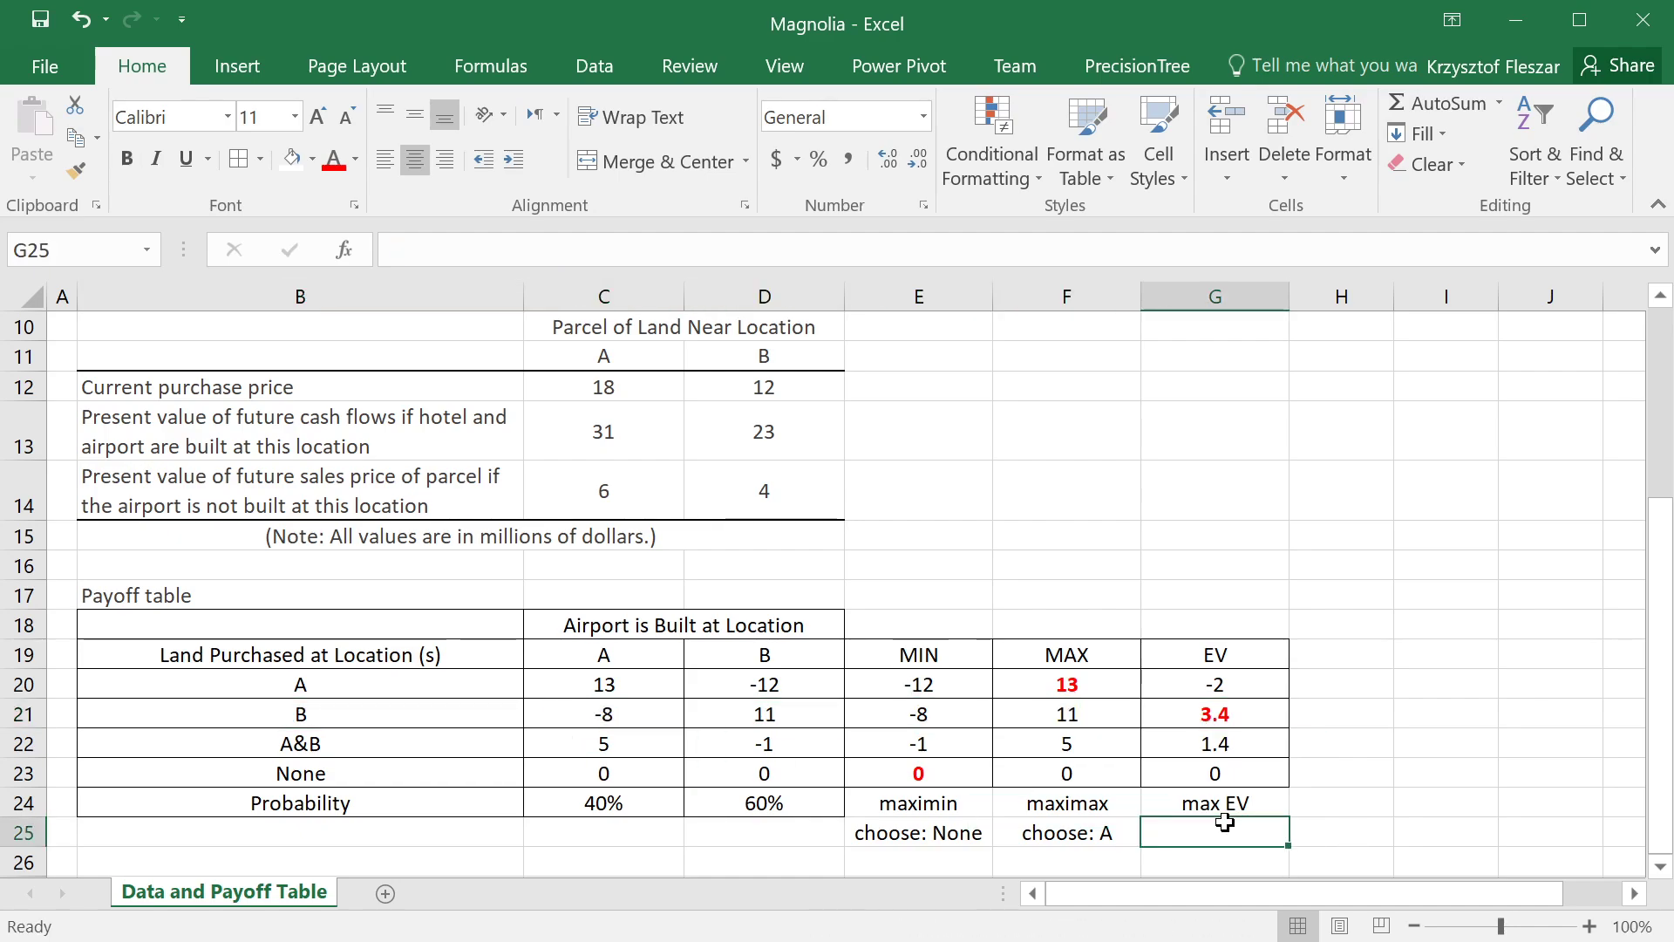
pyautogui.write('choose: B')
pyautogui.press('Return')
pyautogui.click(1257, 796)
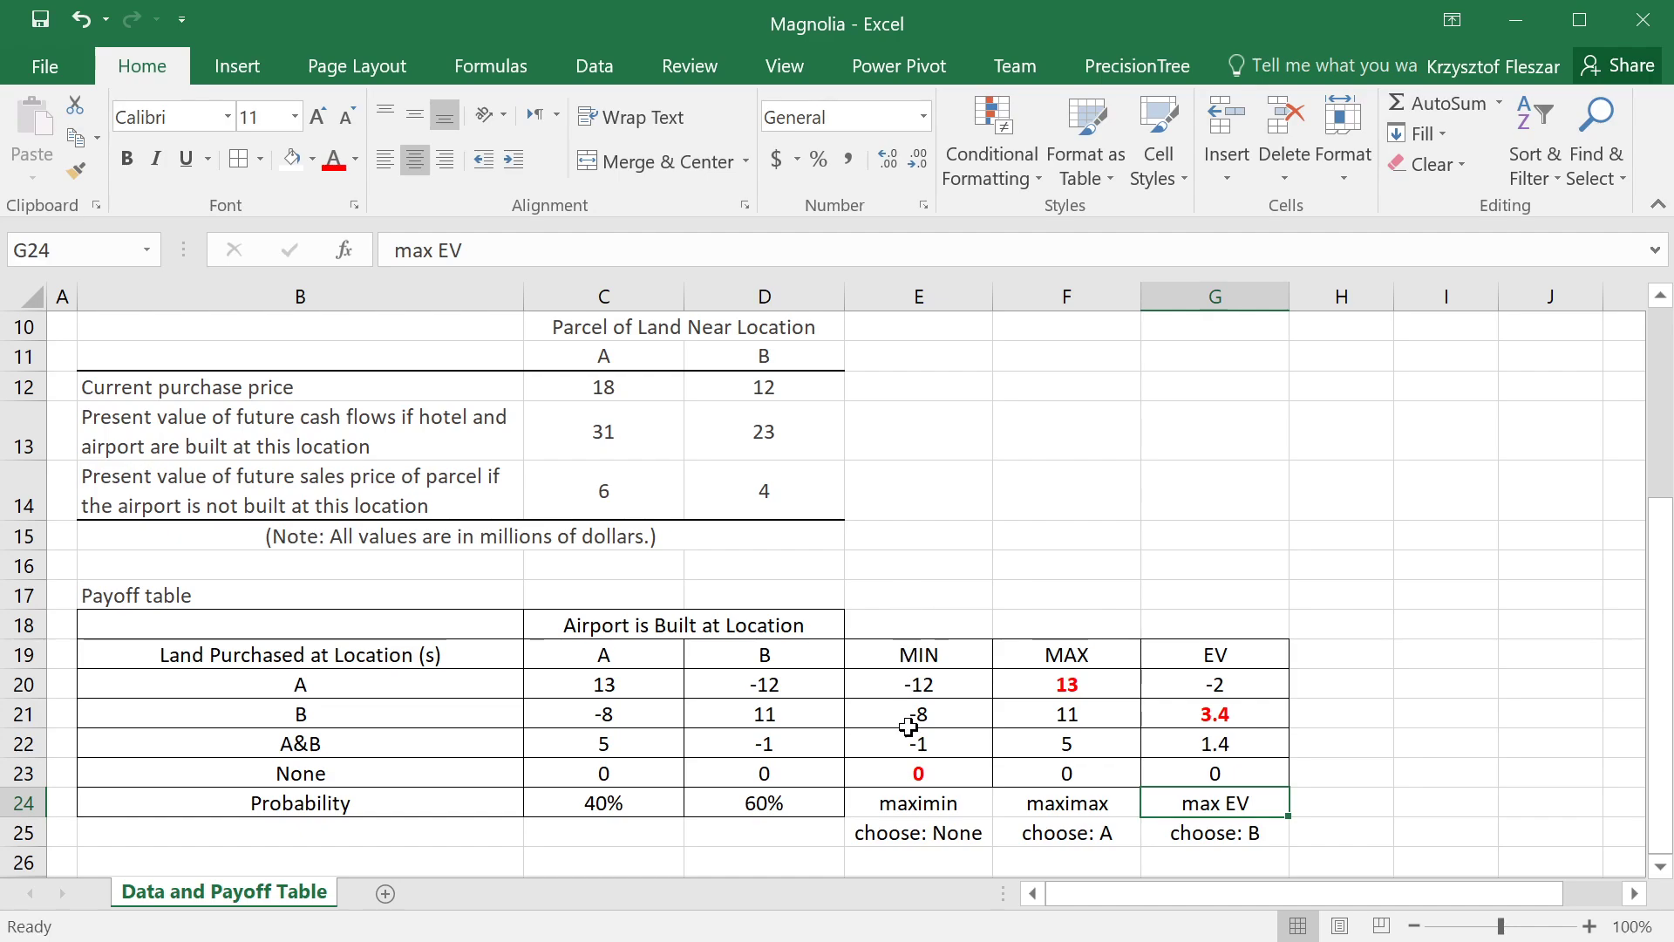
# Compare the maximin, maximax and max EV criteria in E24:G24 with their recommended decisions in E25:G25.
pyautogui.moveTo(913, 801); pyautogui.dragTo(1056, 791)
pyautogui.click(876, 823)
pyautogui.click(900, 790)
pyautogui.click(1089, 806)
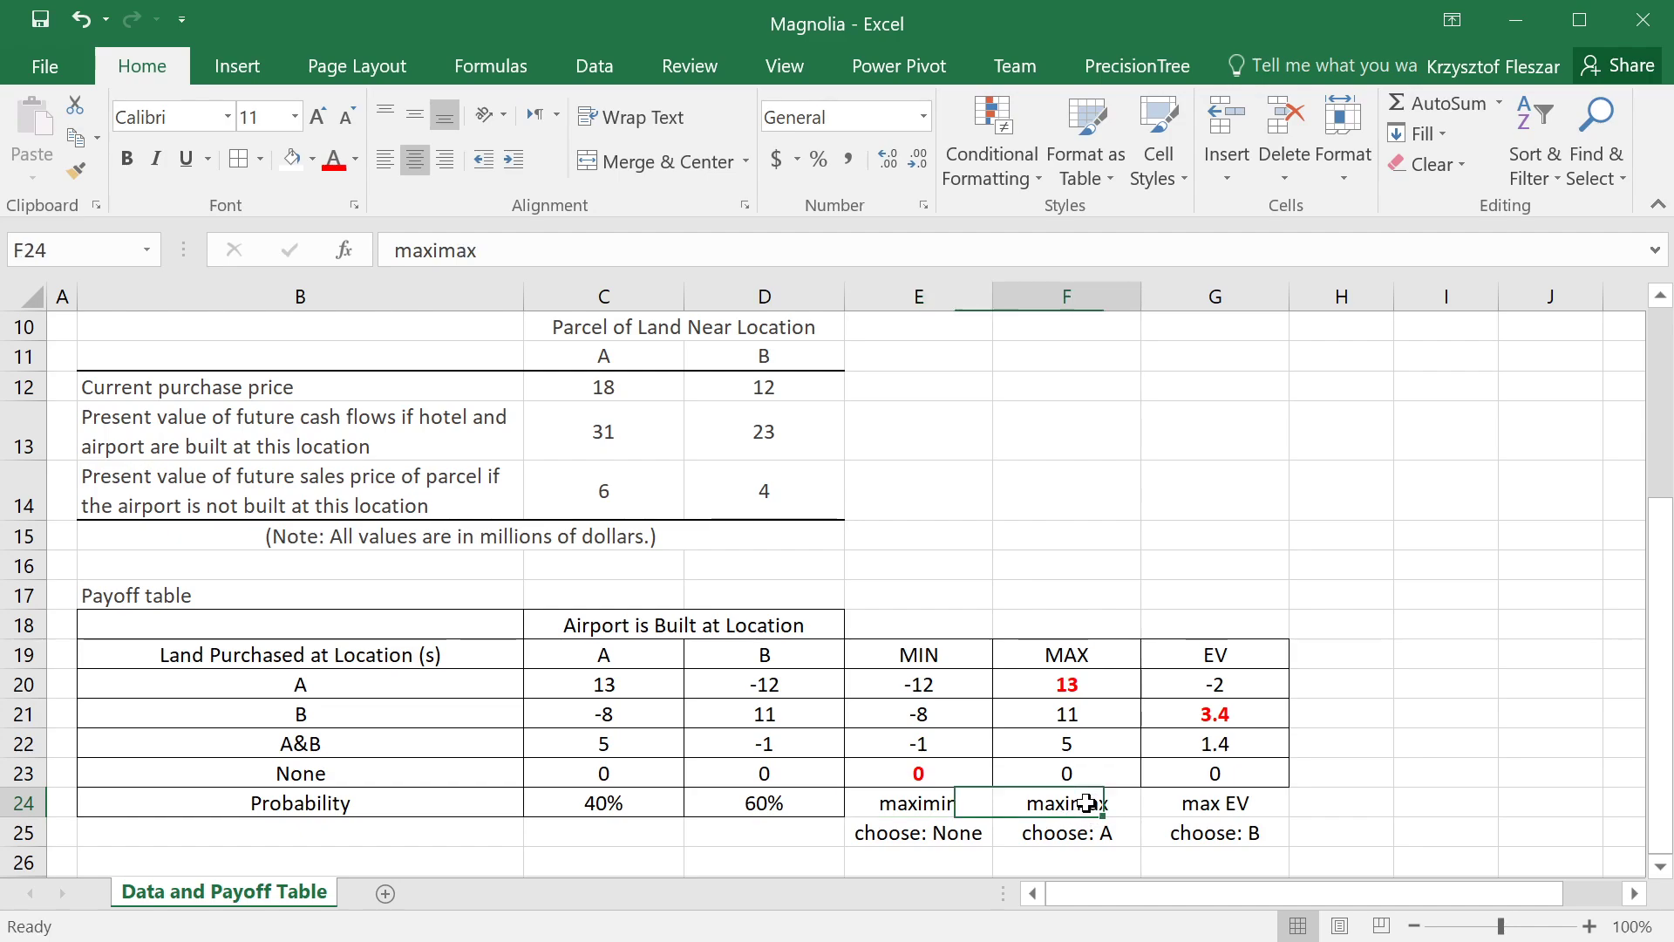
pyautogui.click(1191, 795)
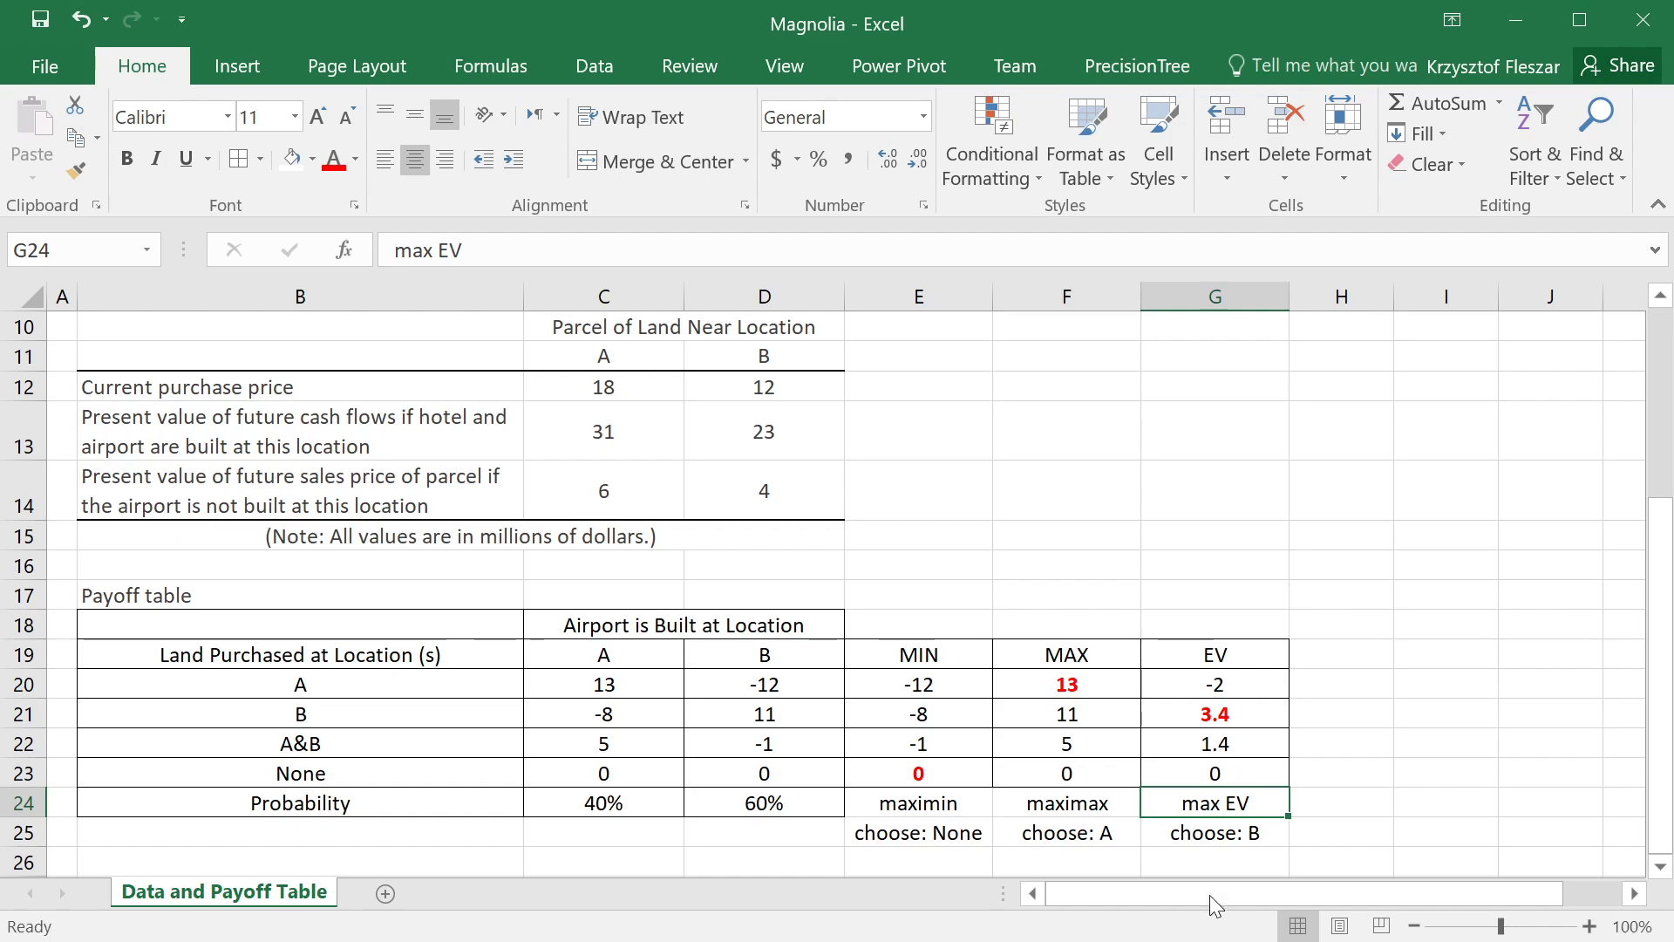
pyautogui.moveTo(1220, 831); pyautogui.dragTo(870, 831)
pyautogui.click(986, 828)
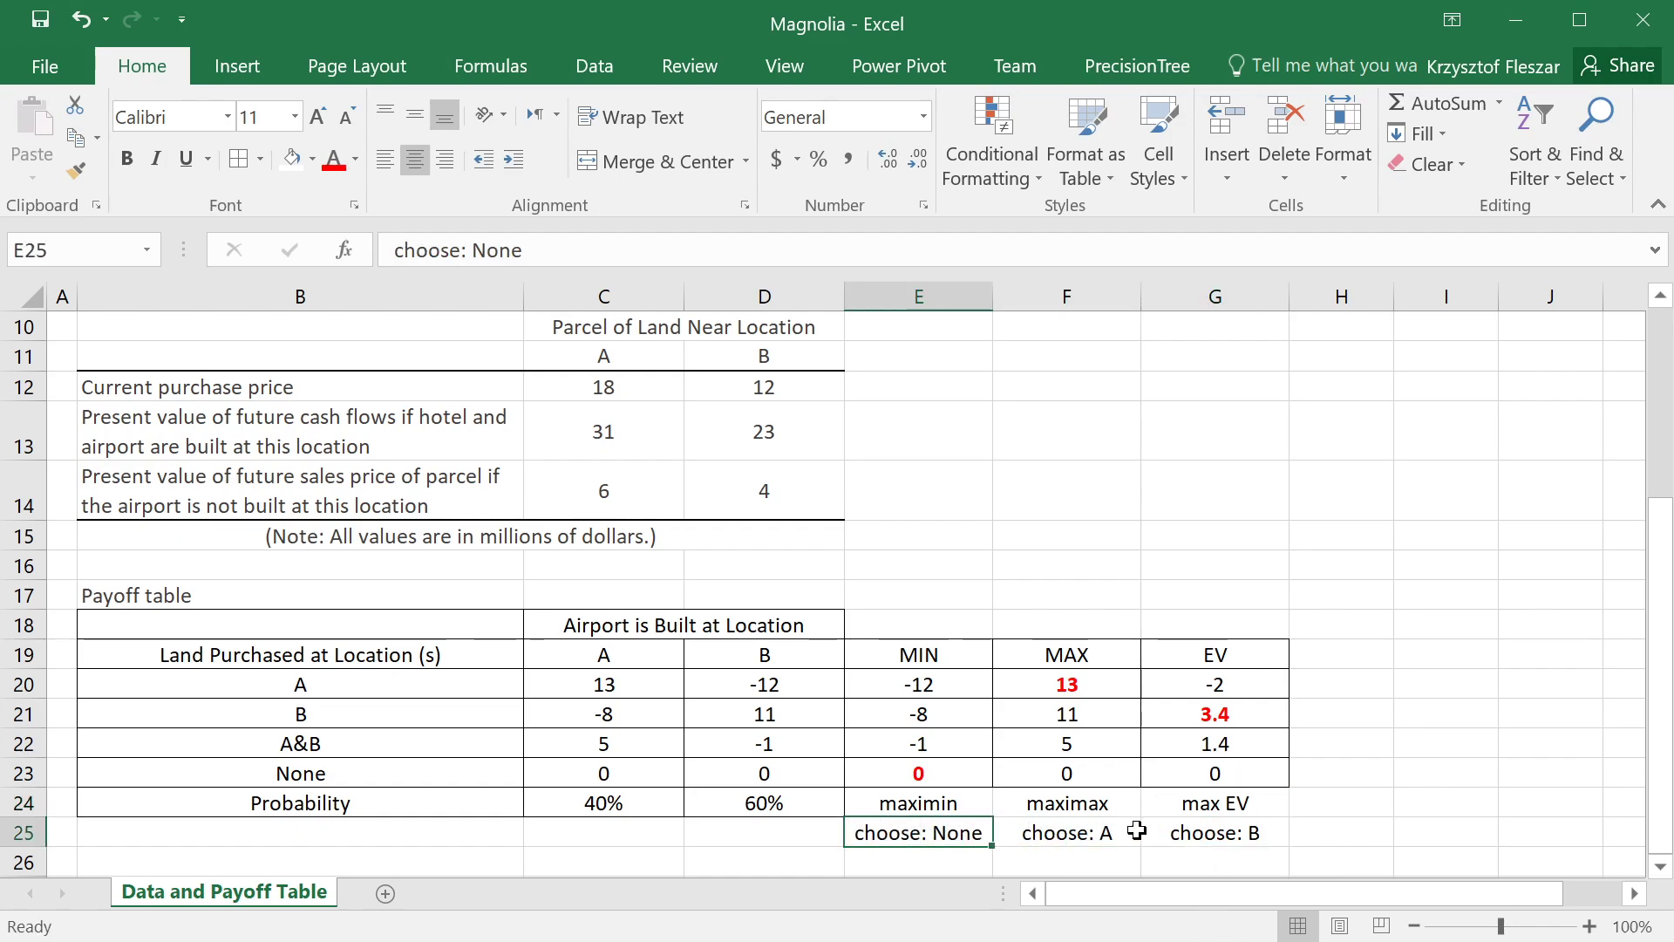
pyautogui.click(1185, 830)
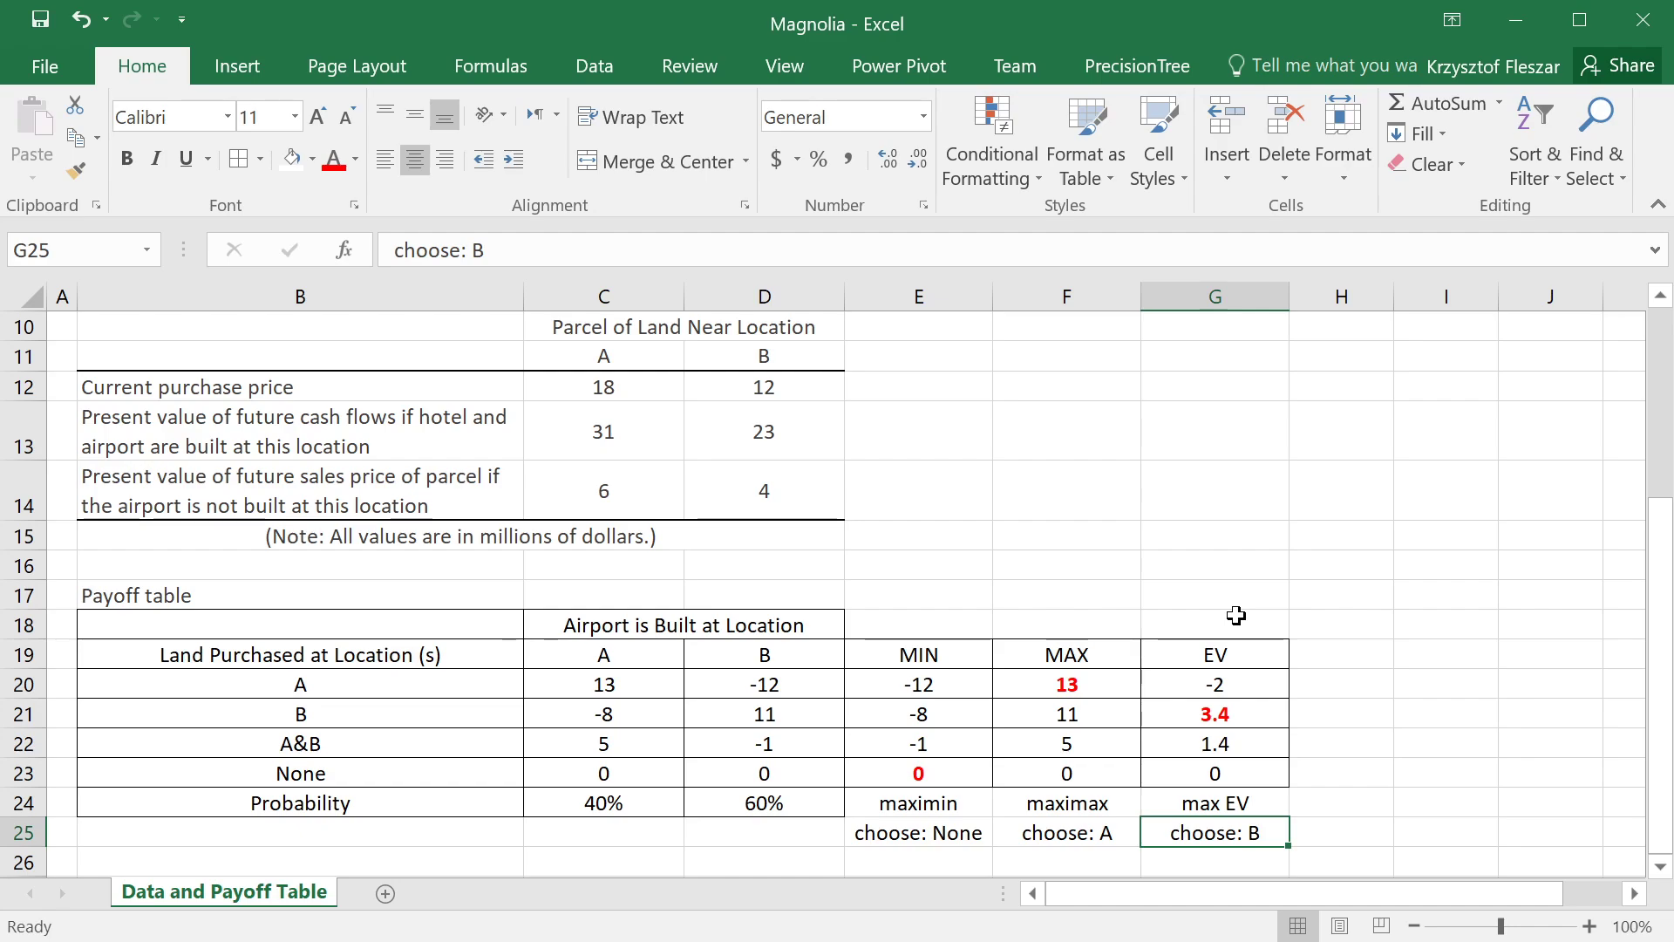
pyautogui.click(1204, 626)
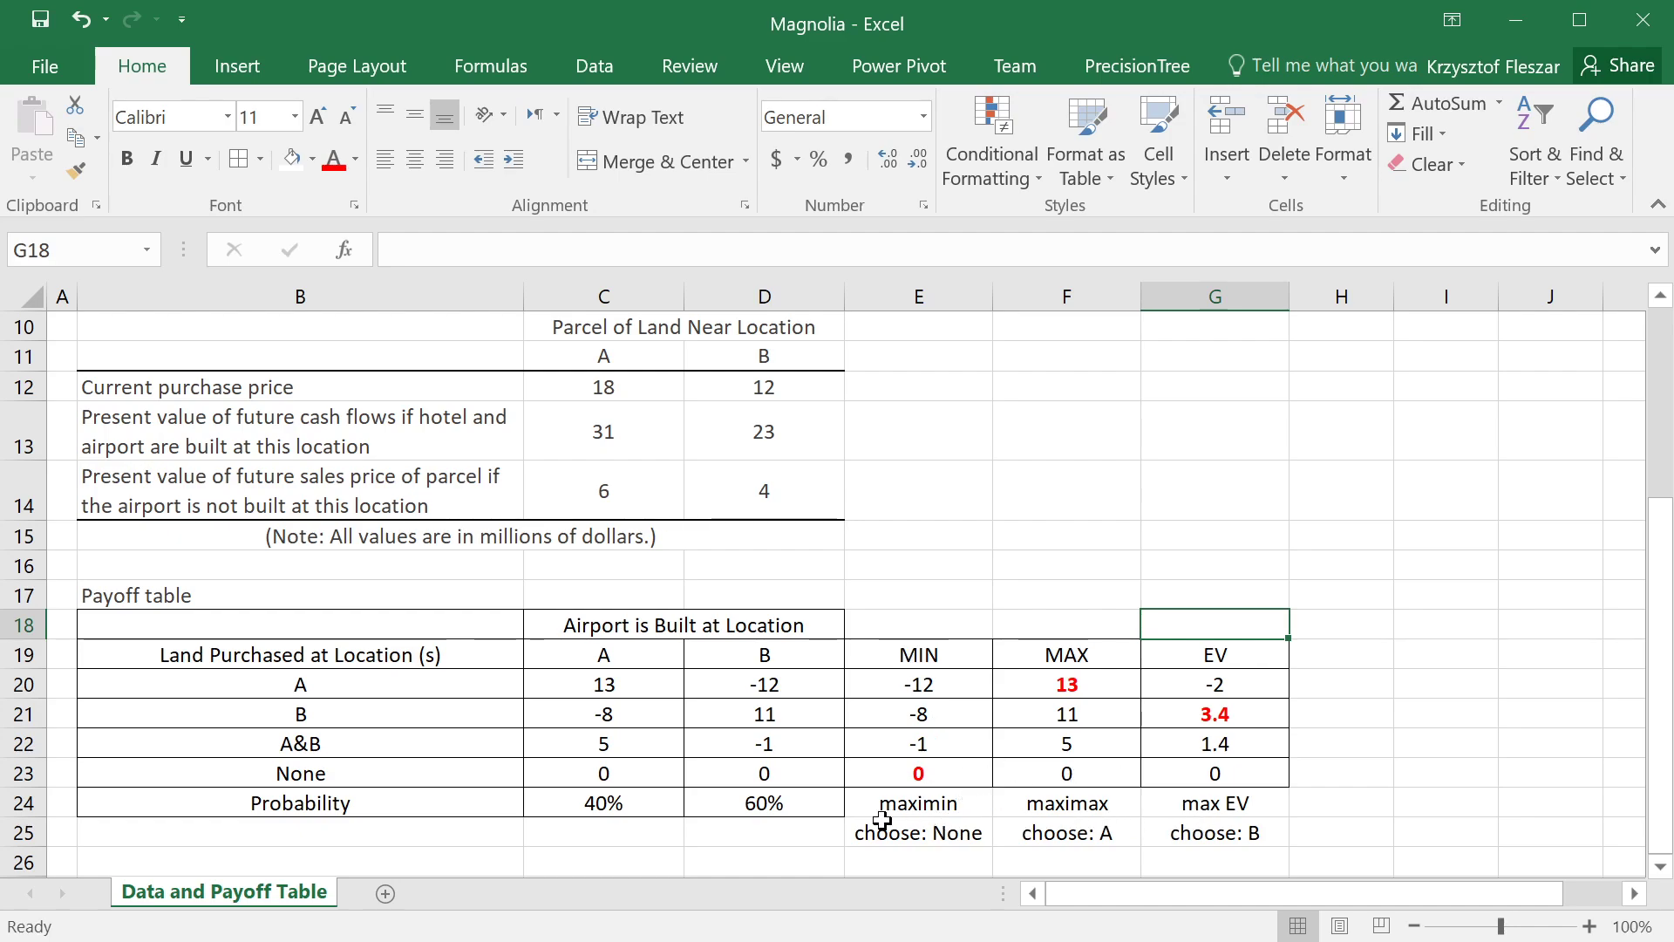
pyautogui.click(1216, 823)
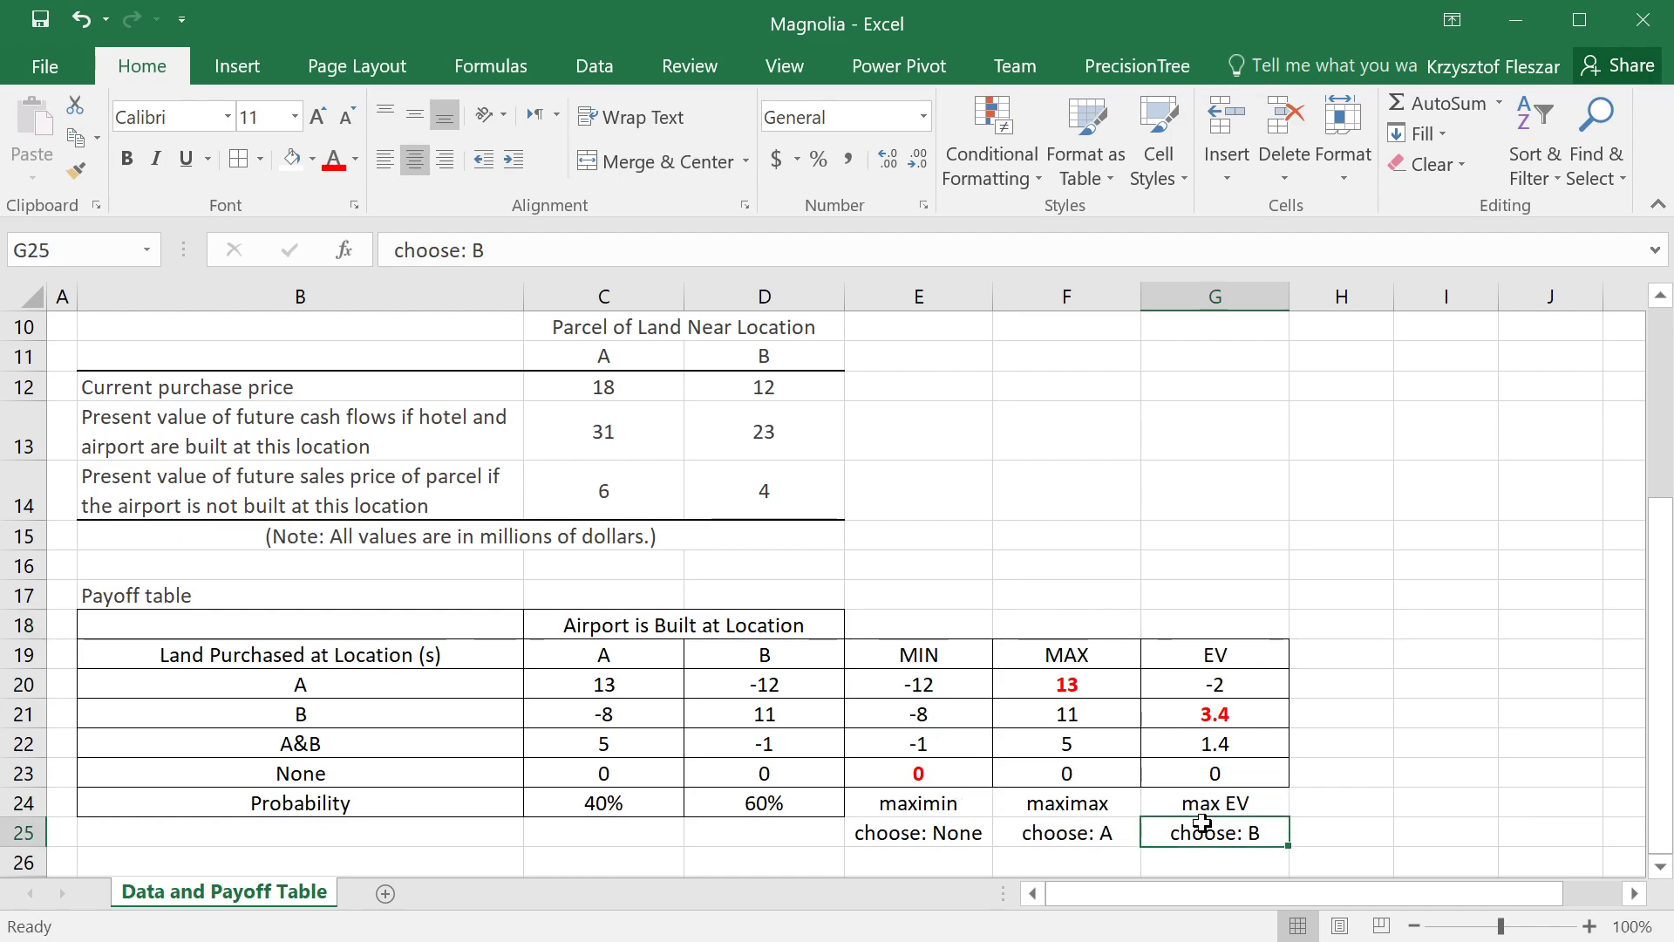
pyautogui.click(922, 837)
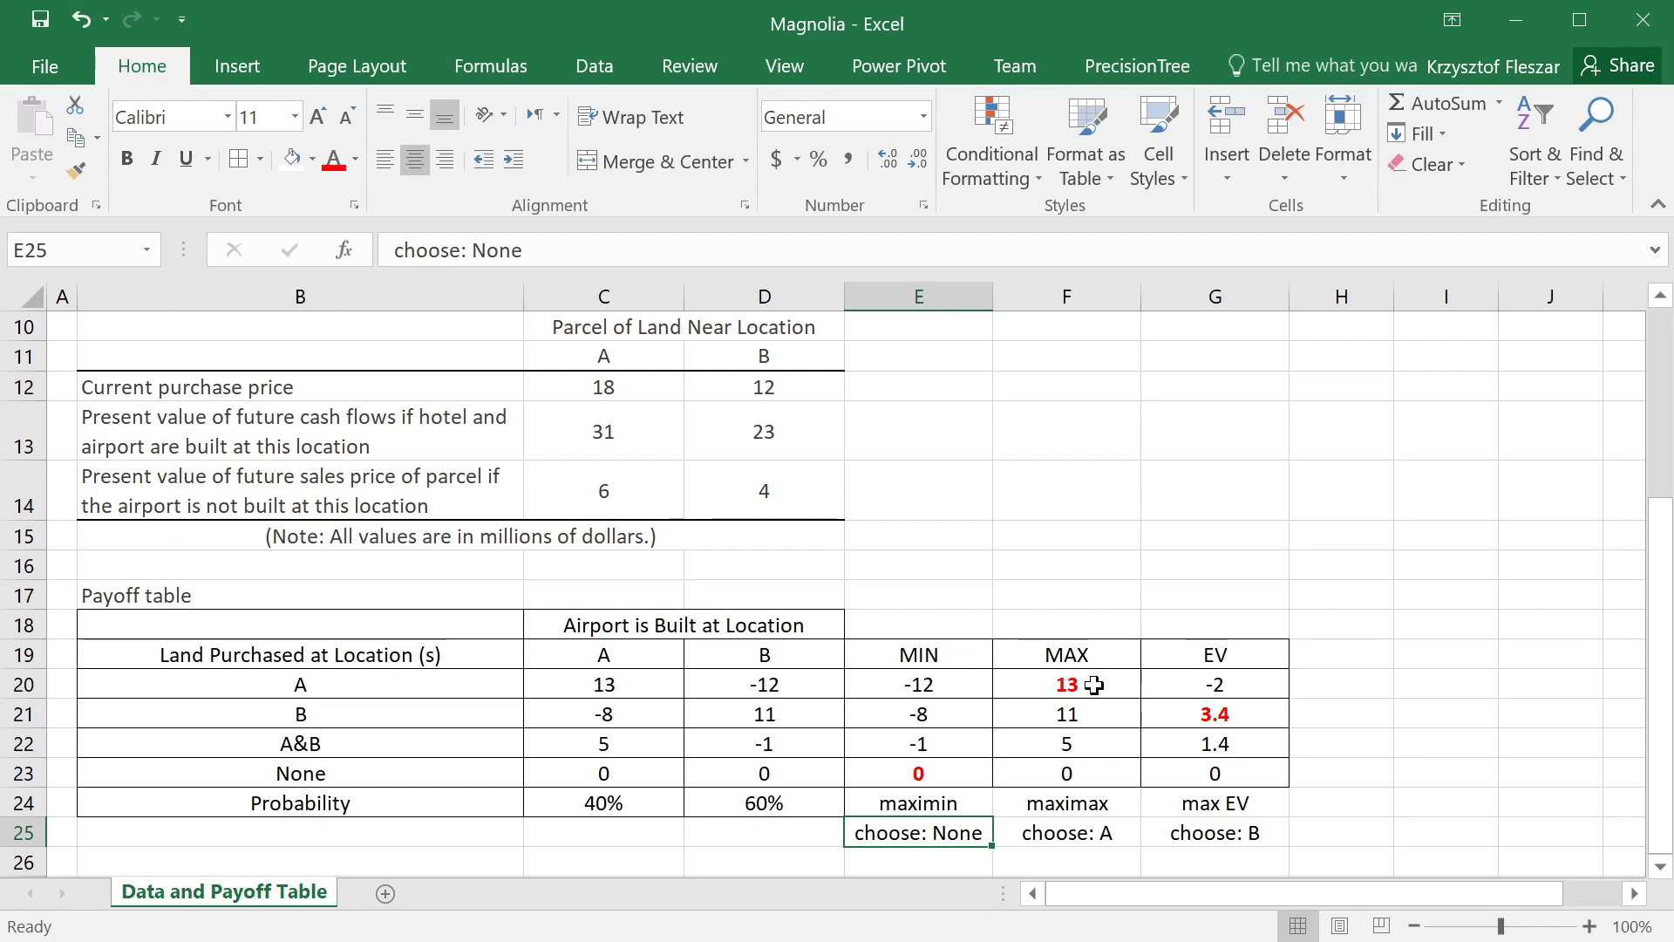
# Examine the highlighted best values in the MIN, MAX and EV columns and their formulas.
pyautogui.click(968, 744)
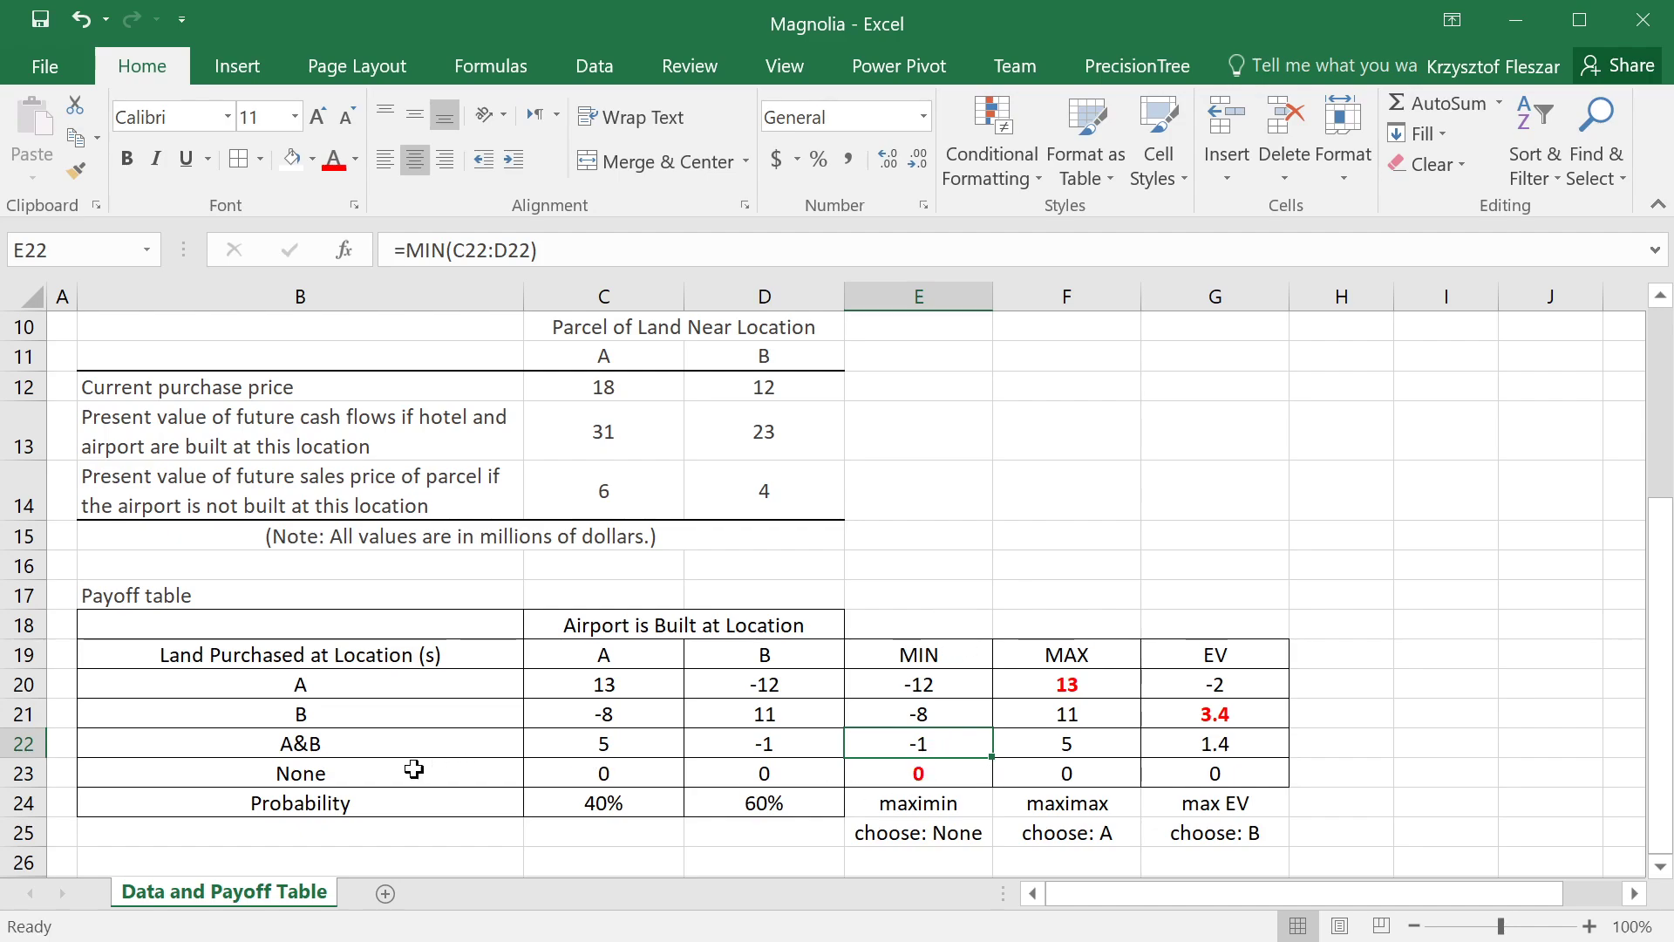
pyautogui.click(940, 774)
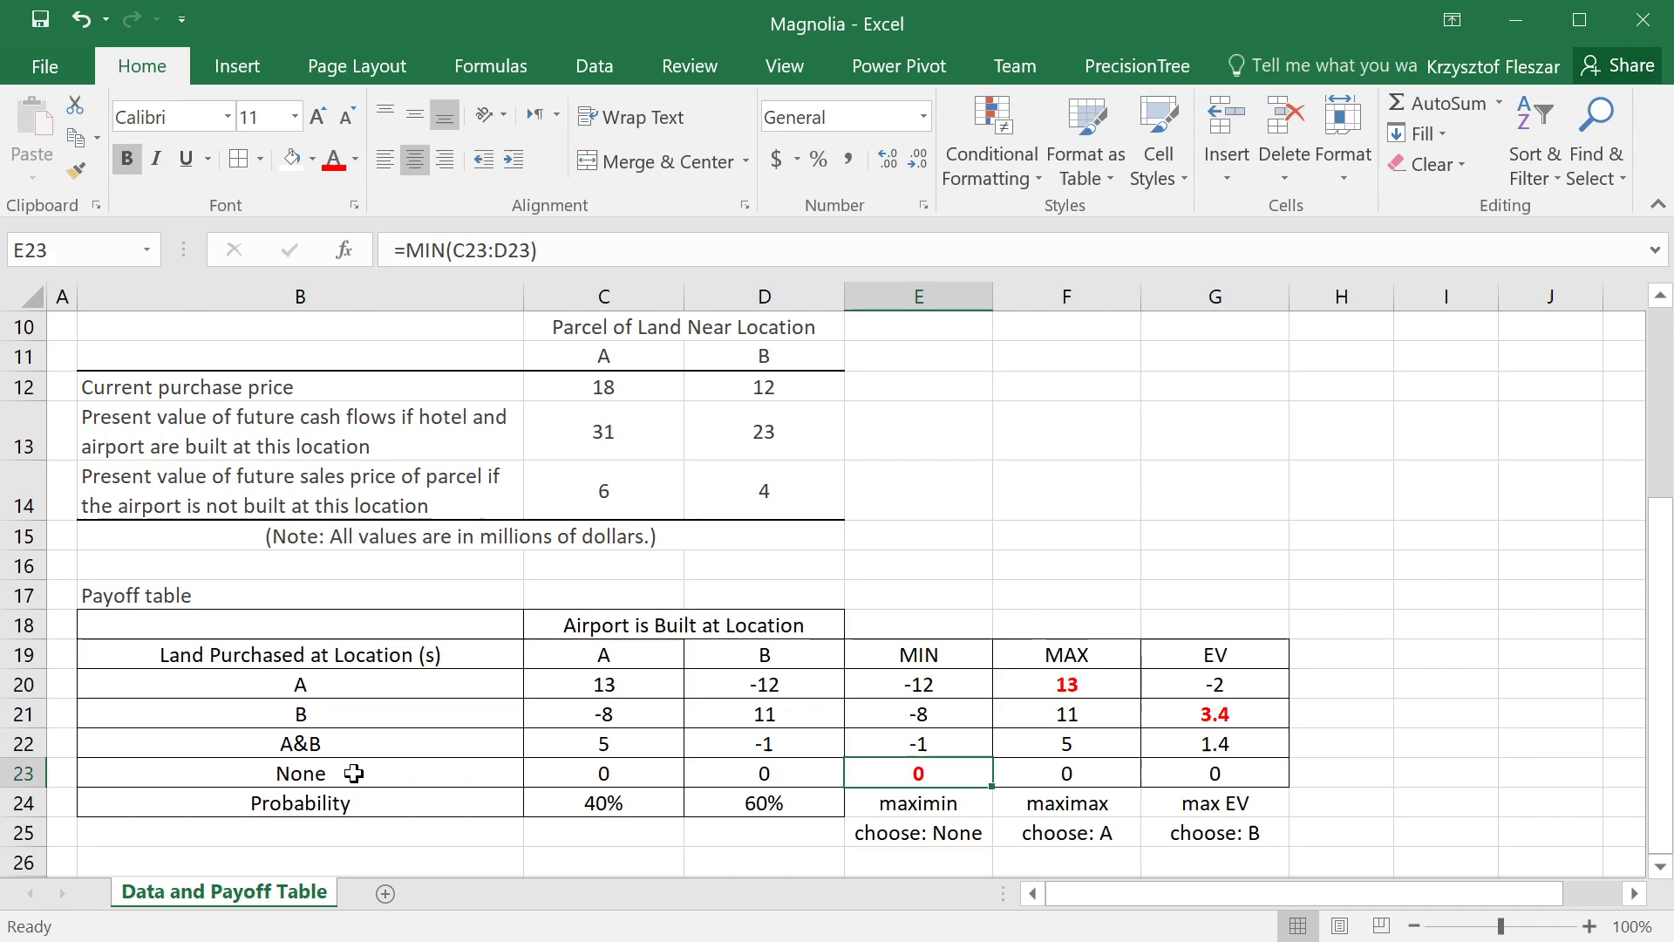
pyautogui.click(1093, 681)
pyautogui.click(1089, 618)
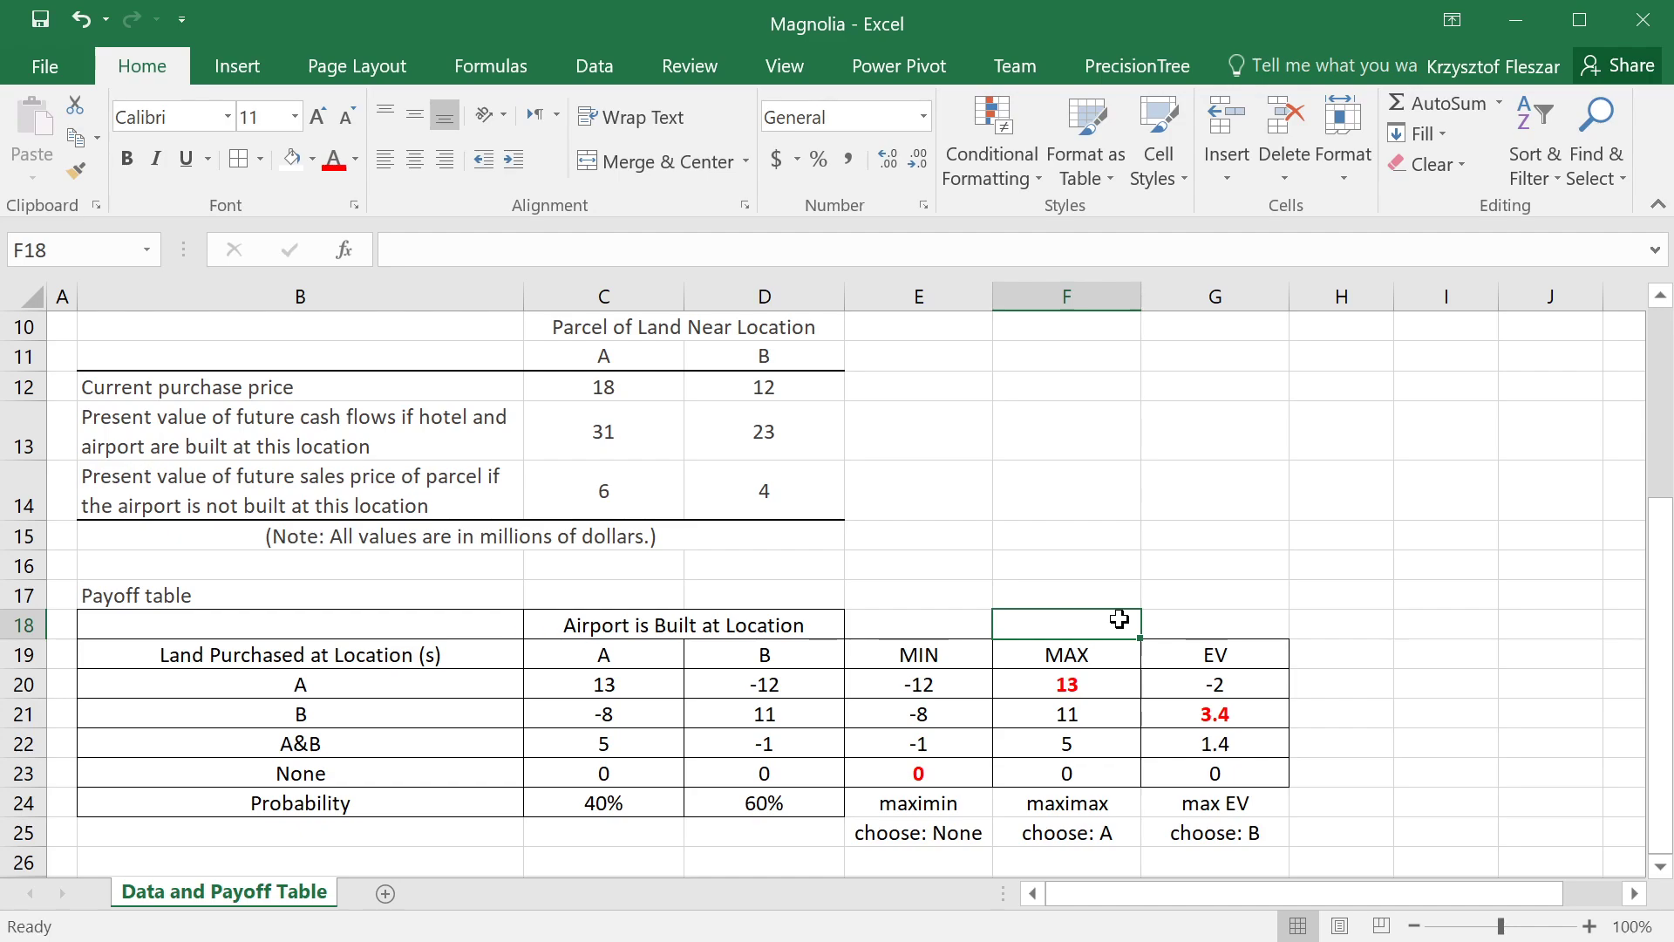
pyautogui.click(1071, 685)
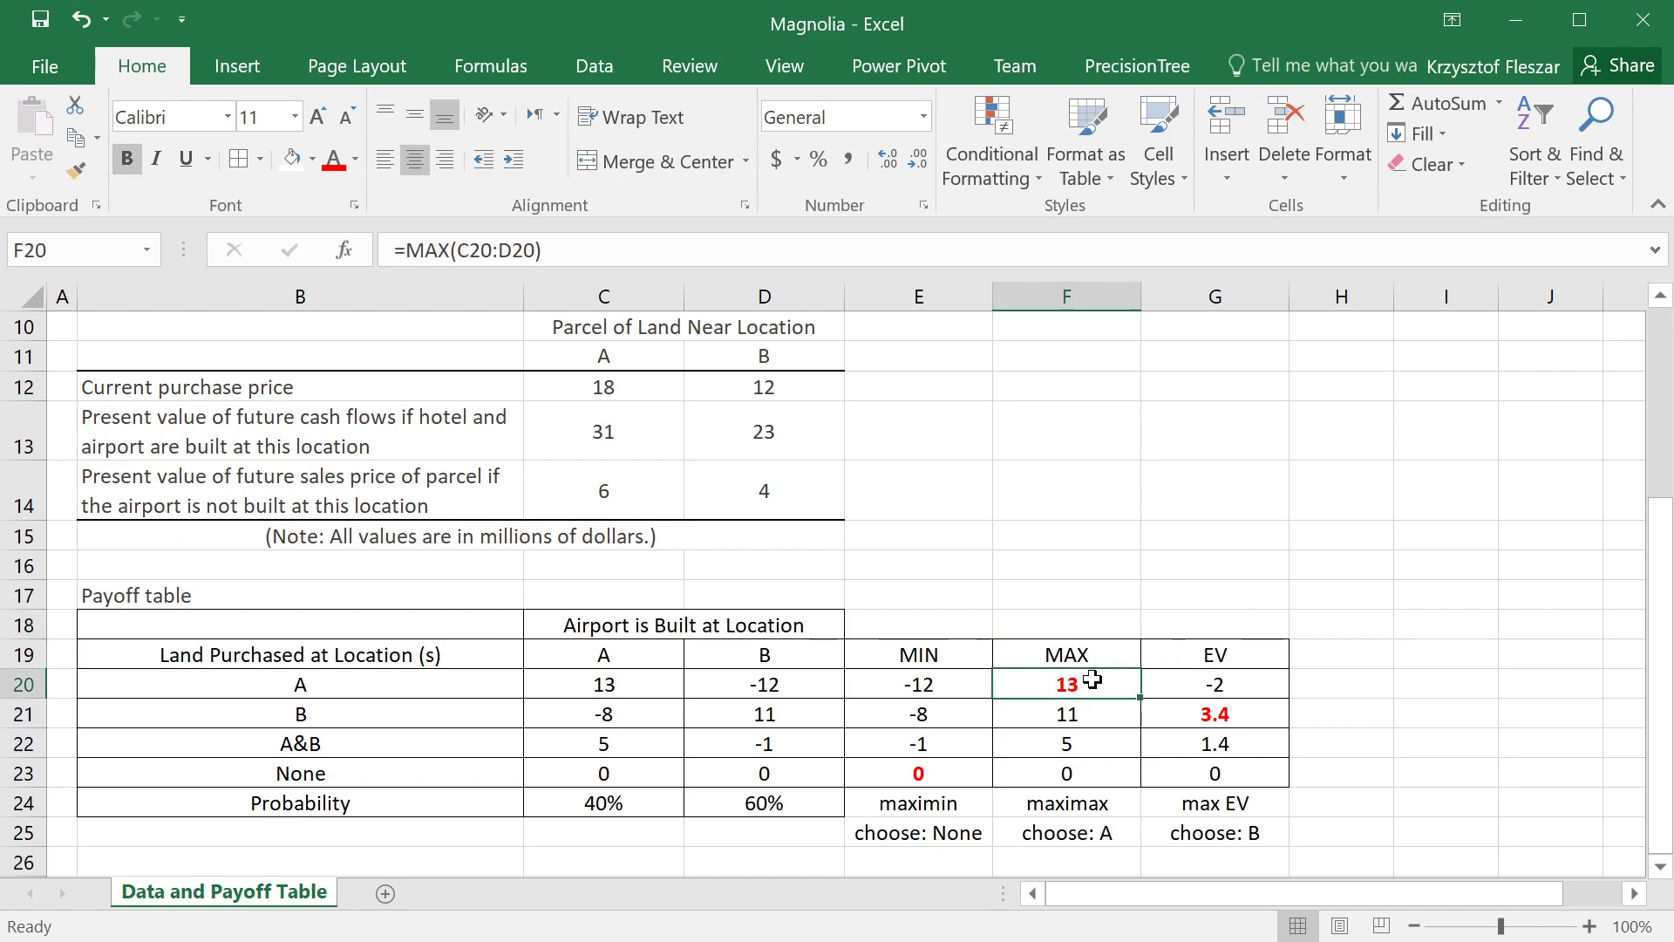
pyautogui.click(1242, 715)
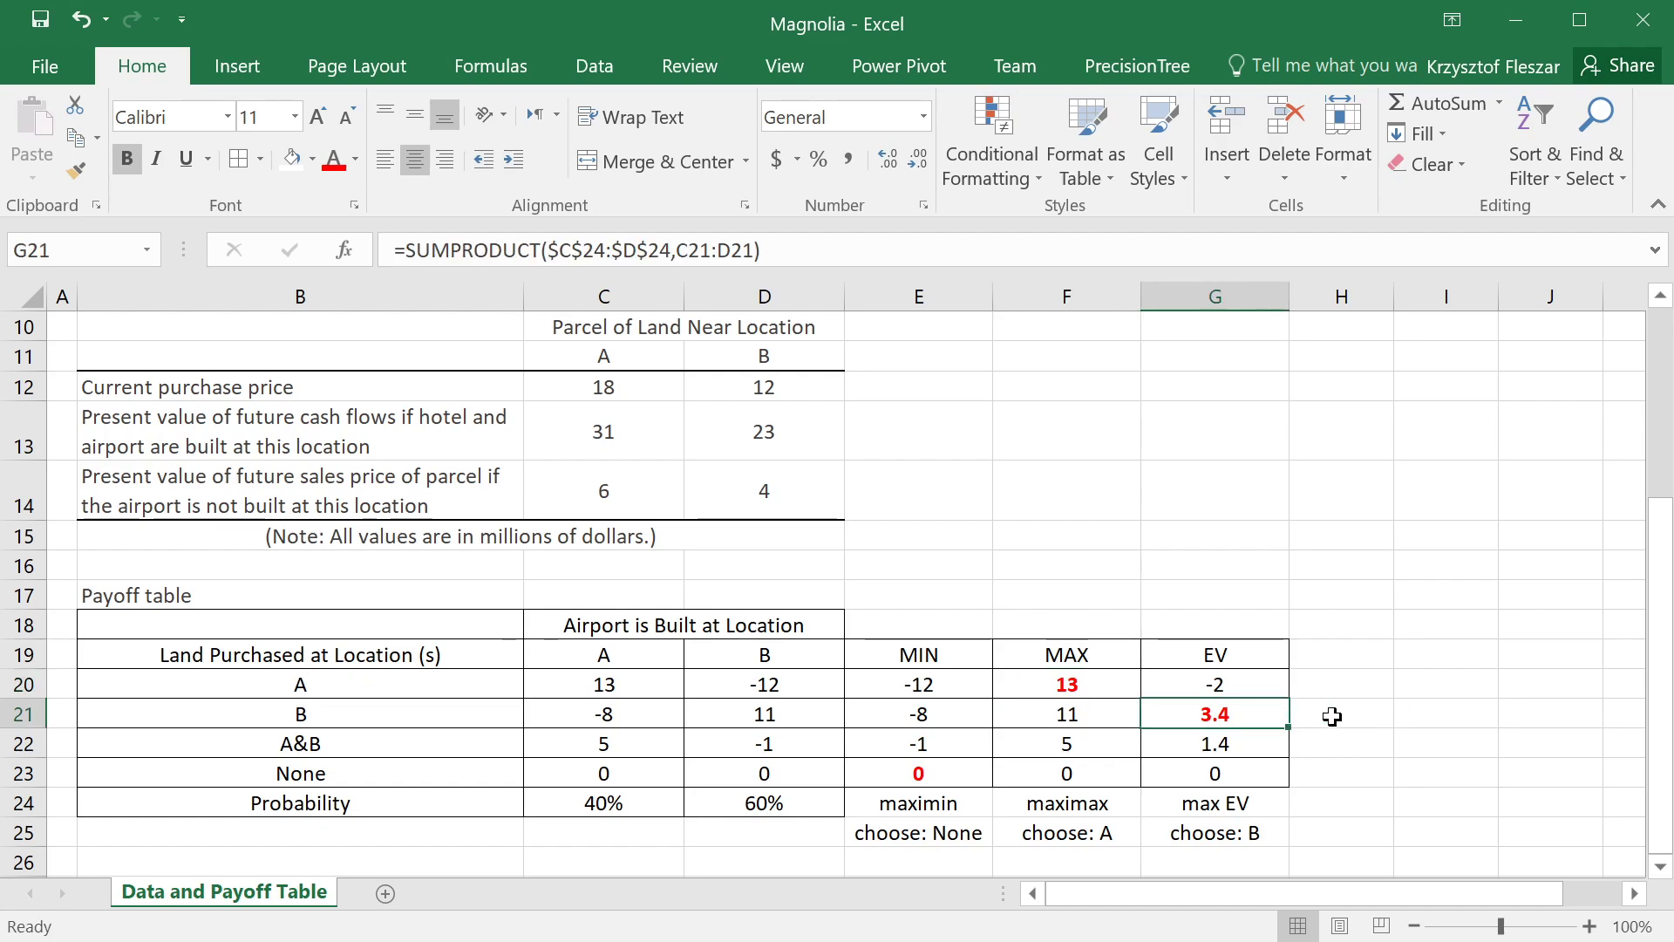
# Compare the expected value in G21 with land B's two possible payoffs in C21 and D21.
pyautogui.click(1327, 716)
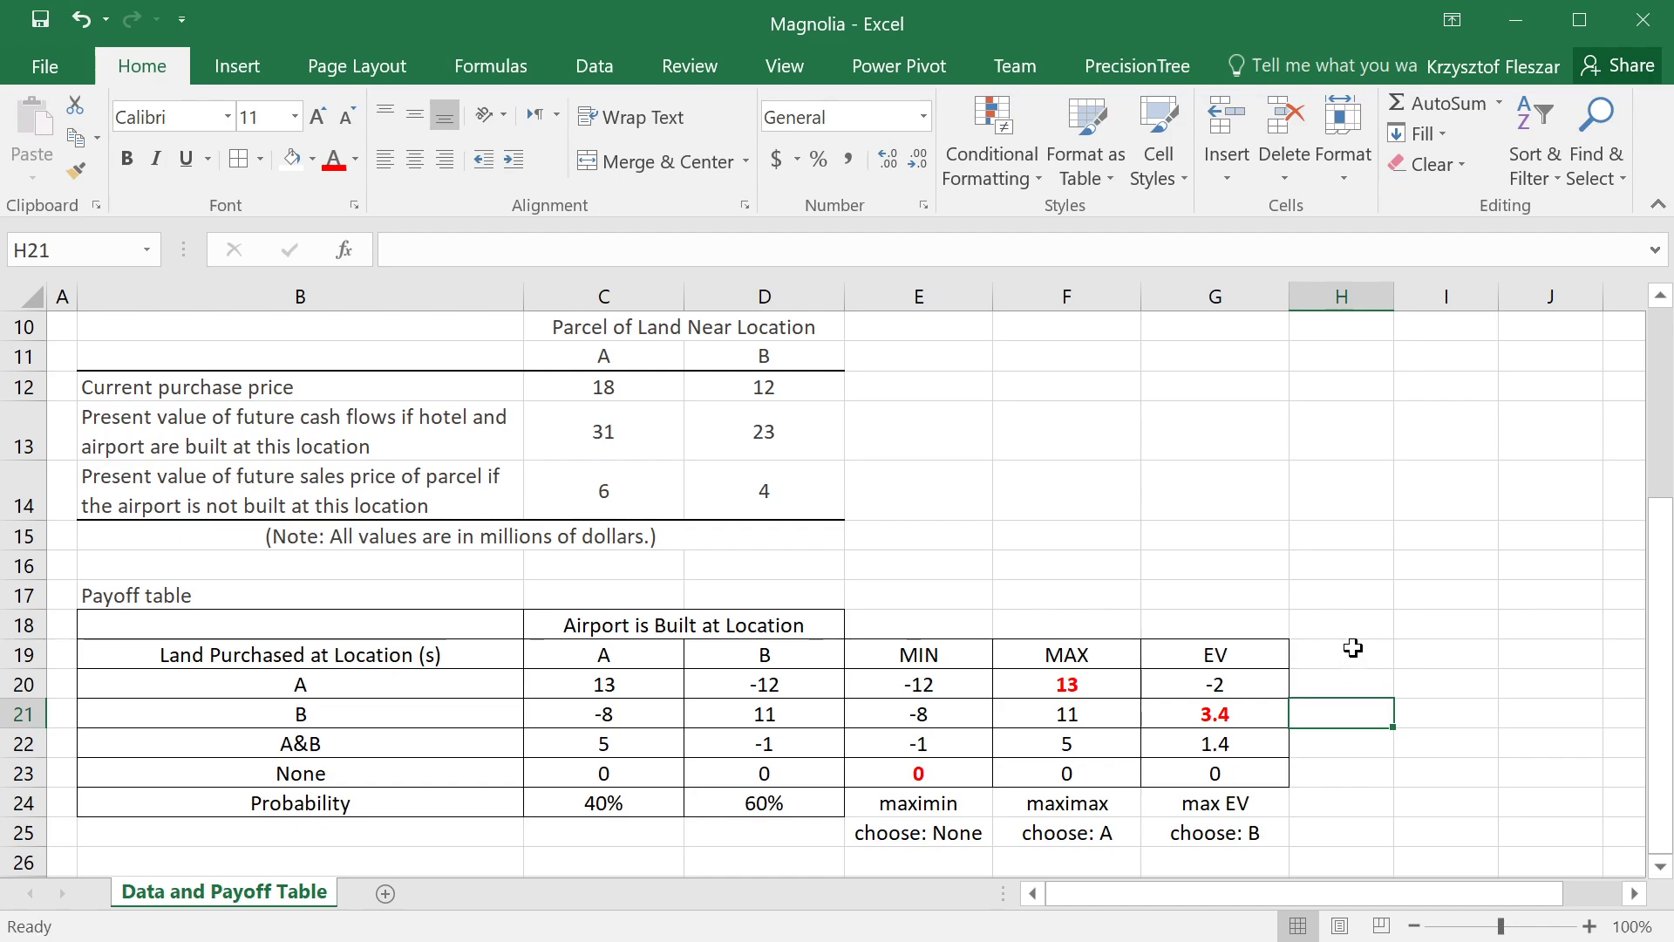
pyautogui.click(1258, 713)
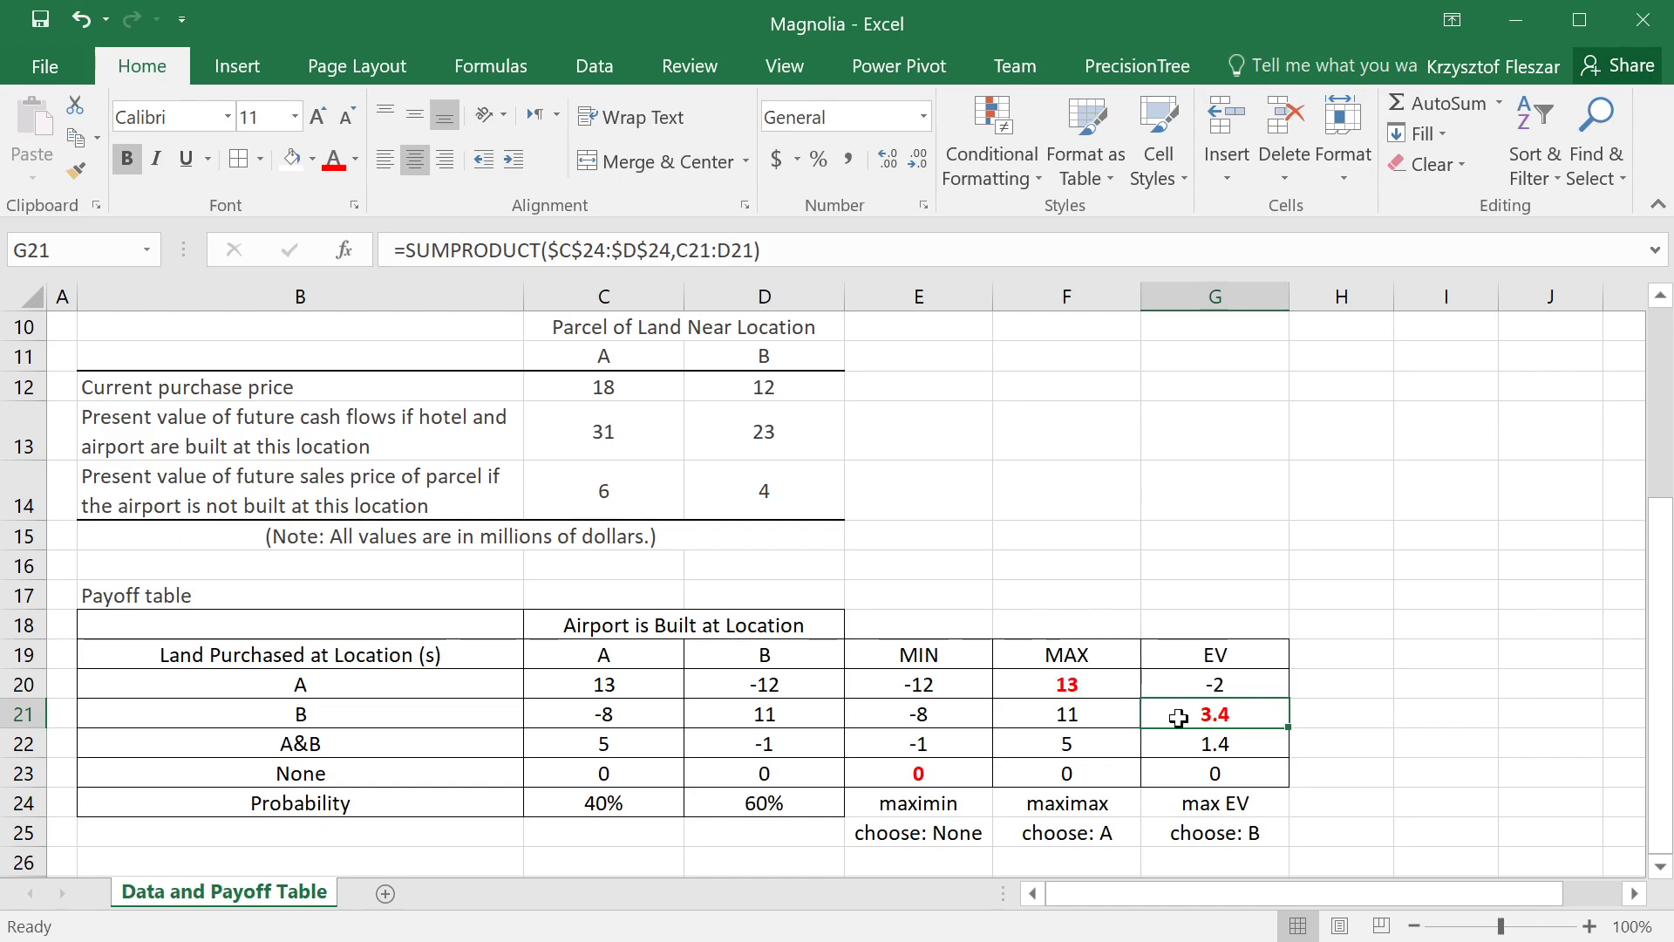
pyautogui.click(608, 715)
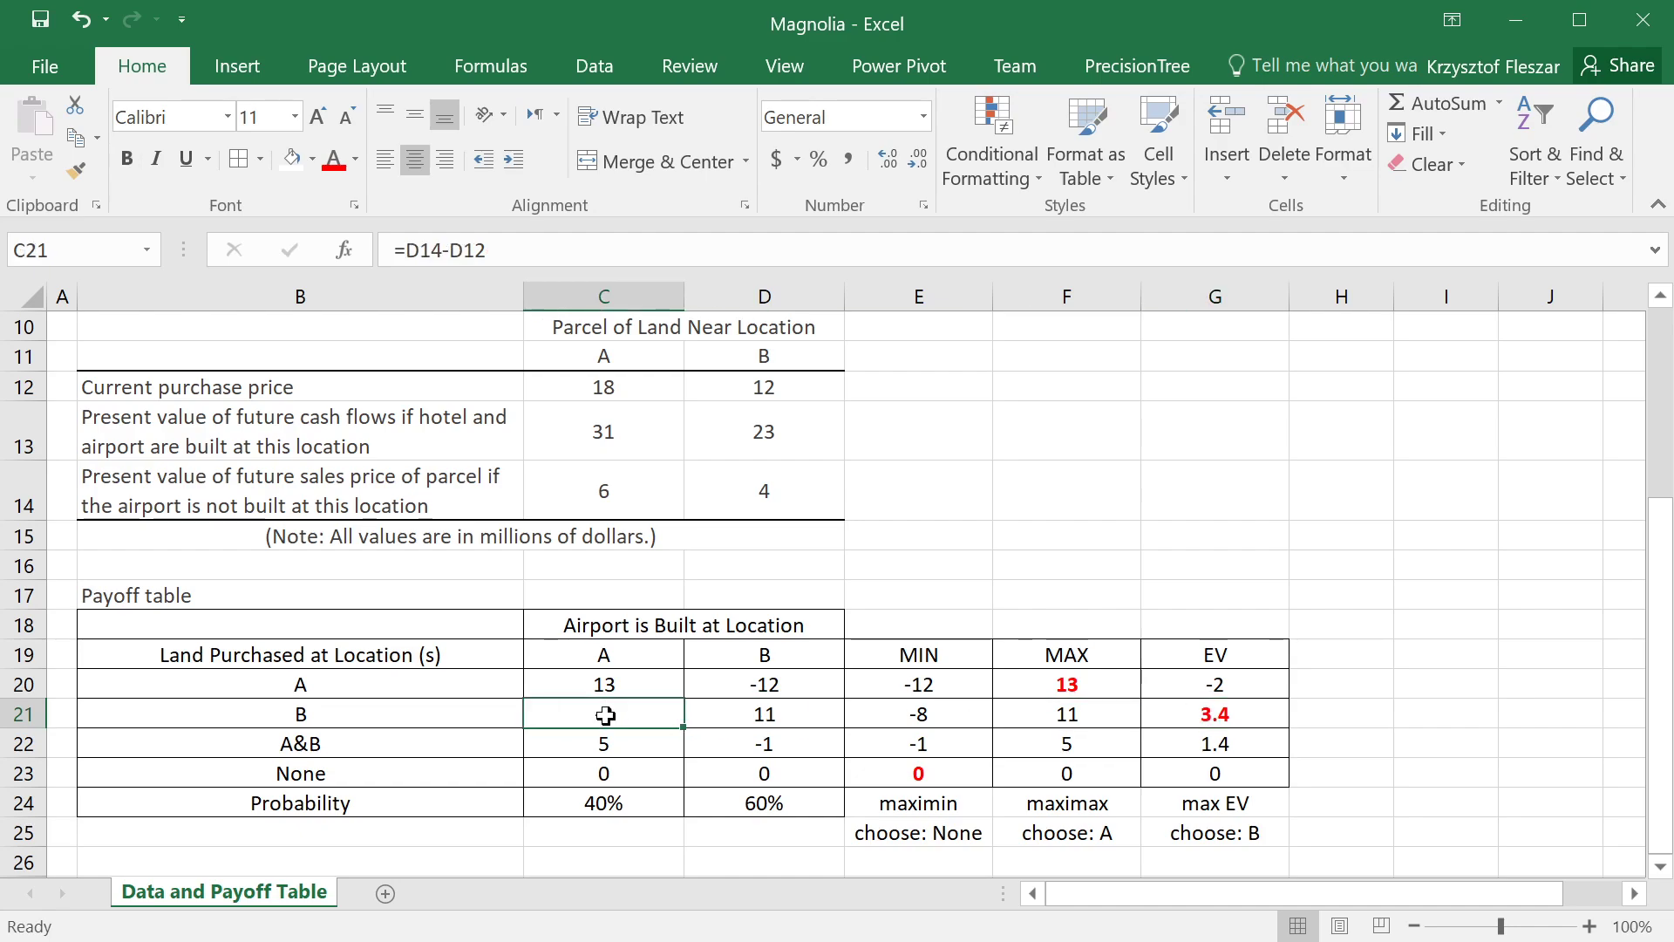
pyautogui.click(775, 715)
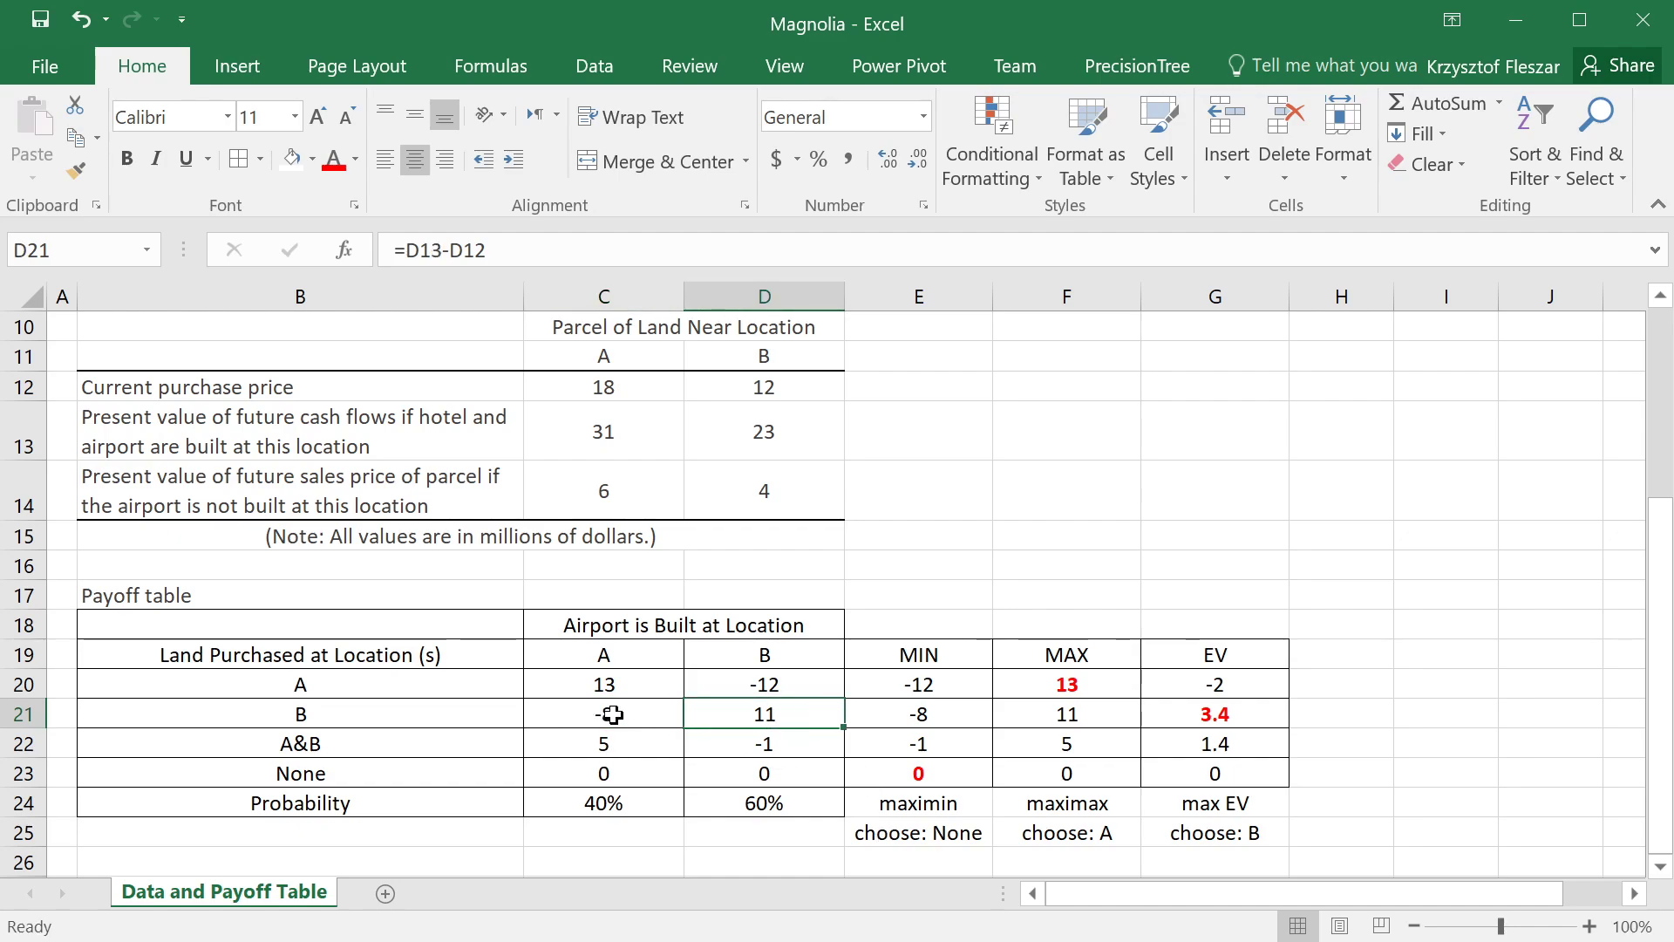
pyautogui.click(1251, 718)
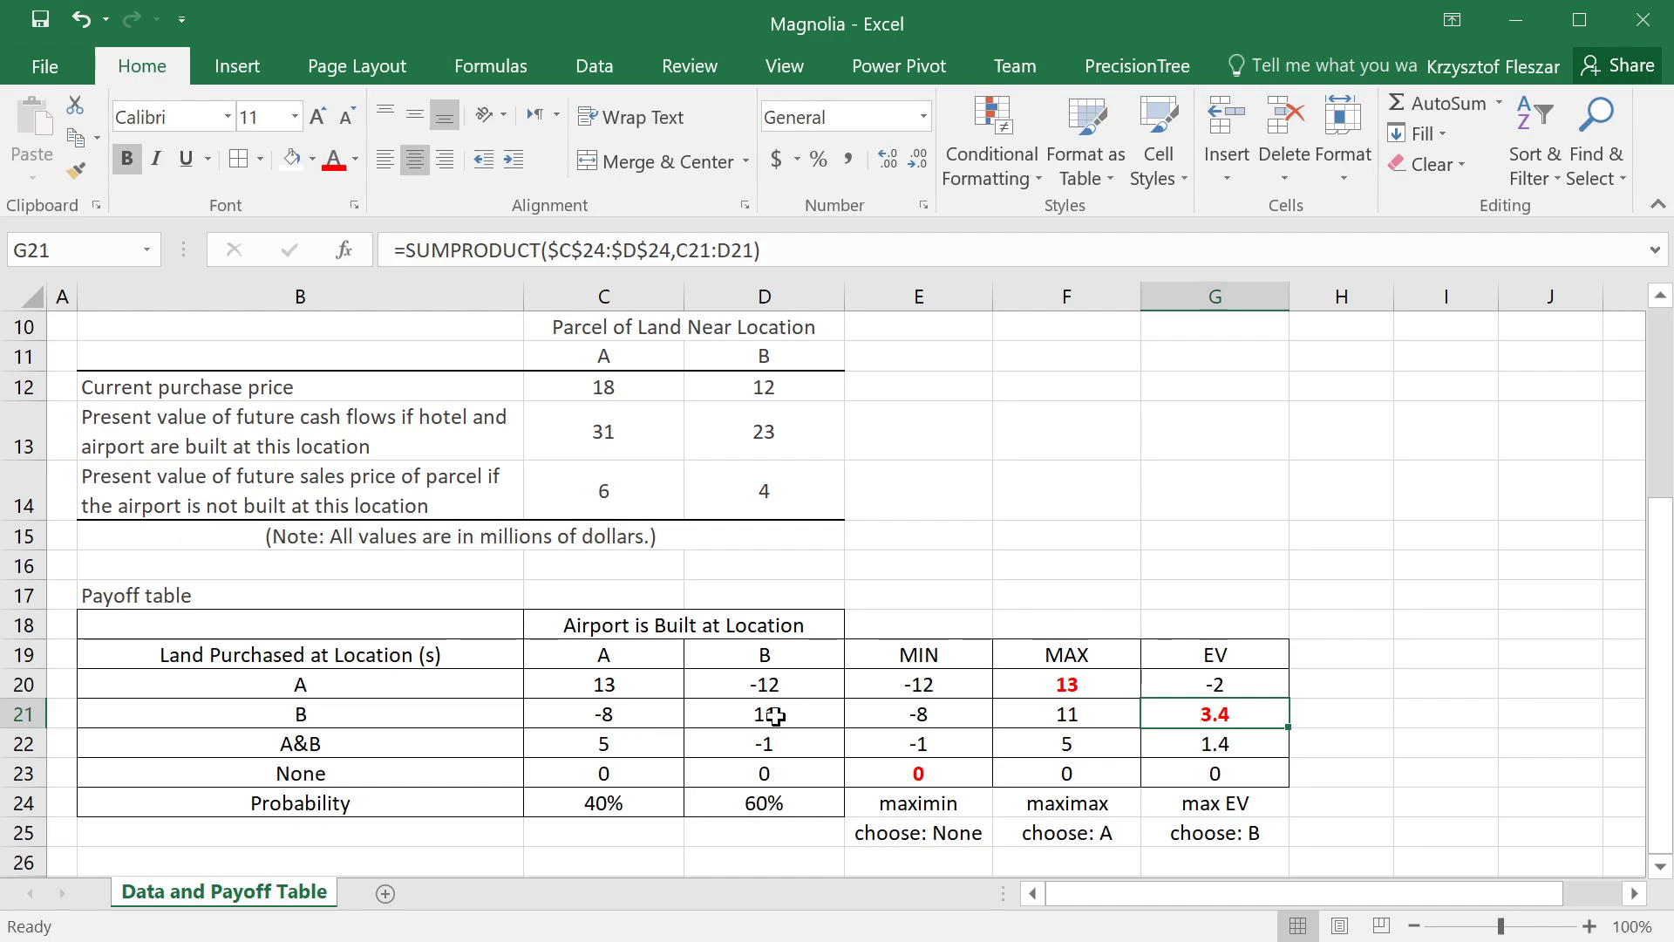
pyautogui.click(621, 714)
pyautogui.click(773, 714)
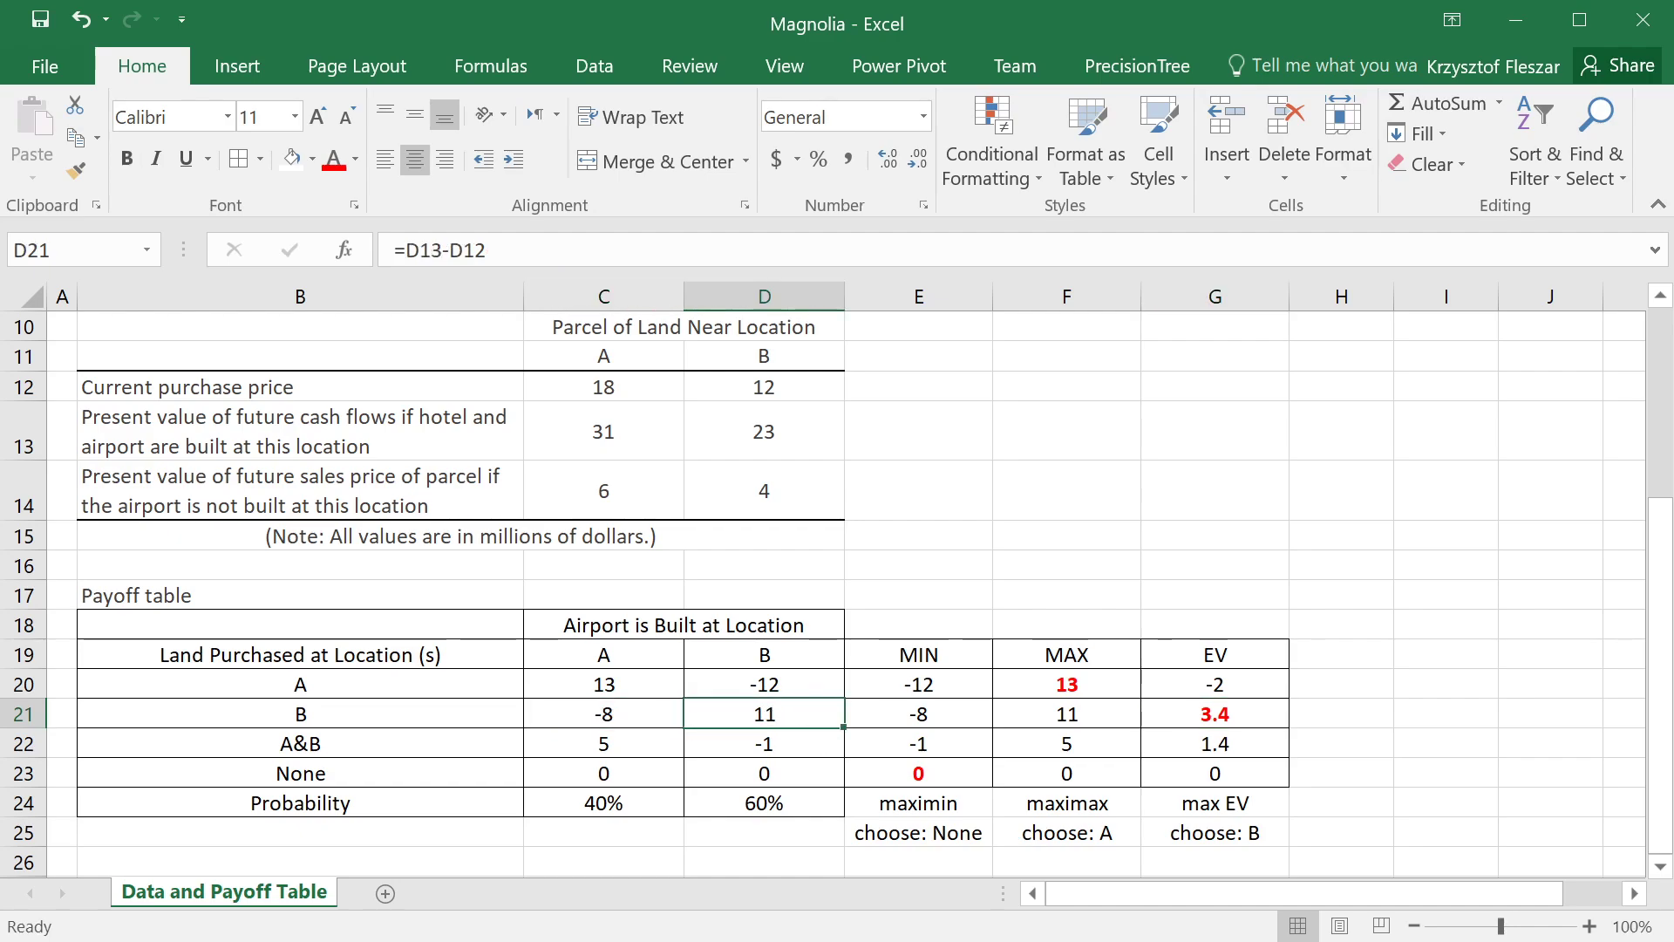
pyautogui.click(1203, 711)
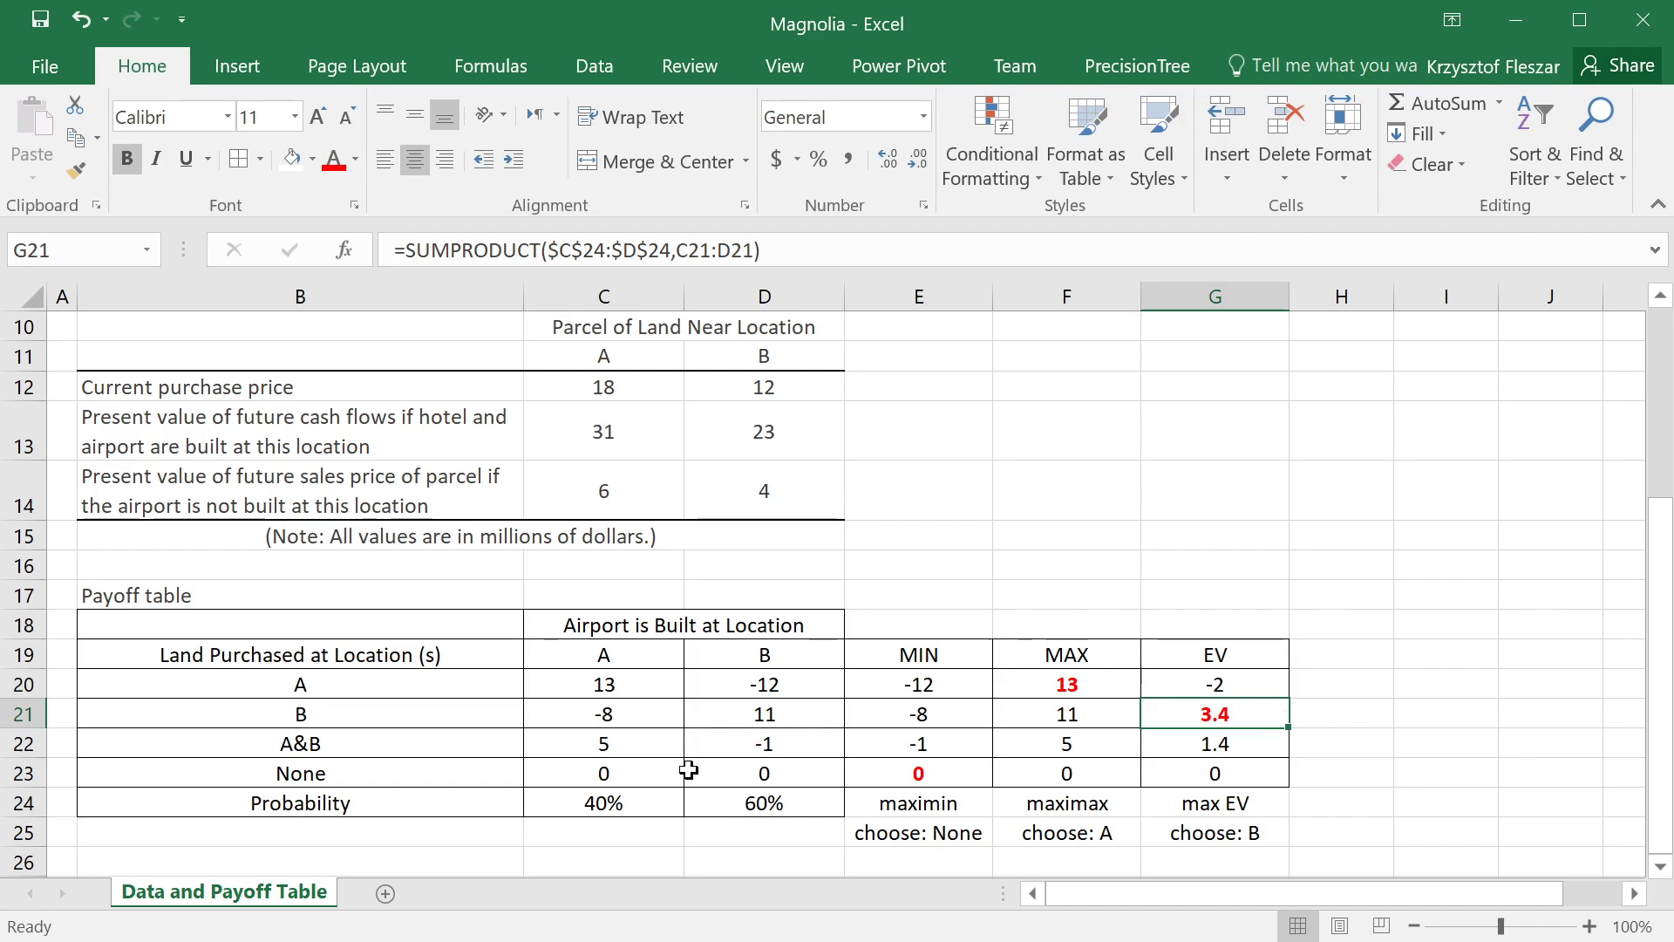
# Check how the location probabilities in C24:D24 weight land B's payoffs in C21:D21 to give the expected value in G21.
pyautogui.click(603, 802)
pyautogui.click(607, 708)
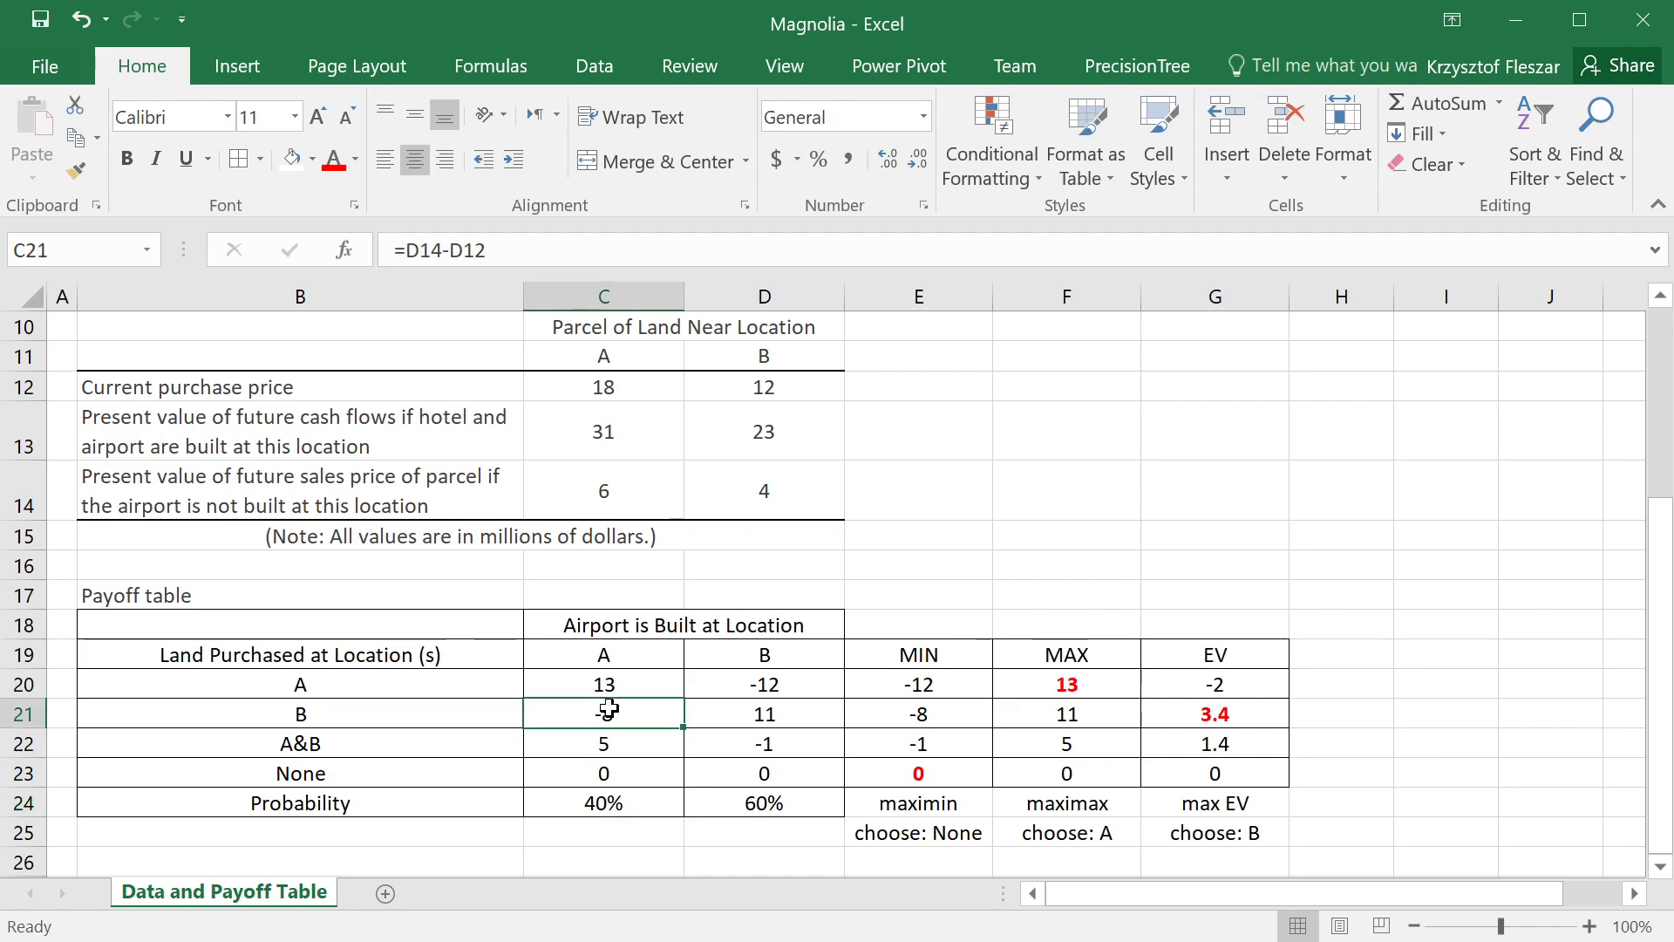
pyautogui.click(792, 807)
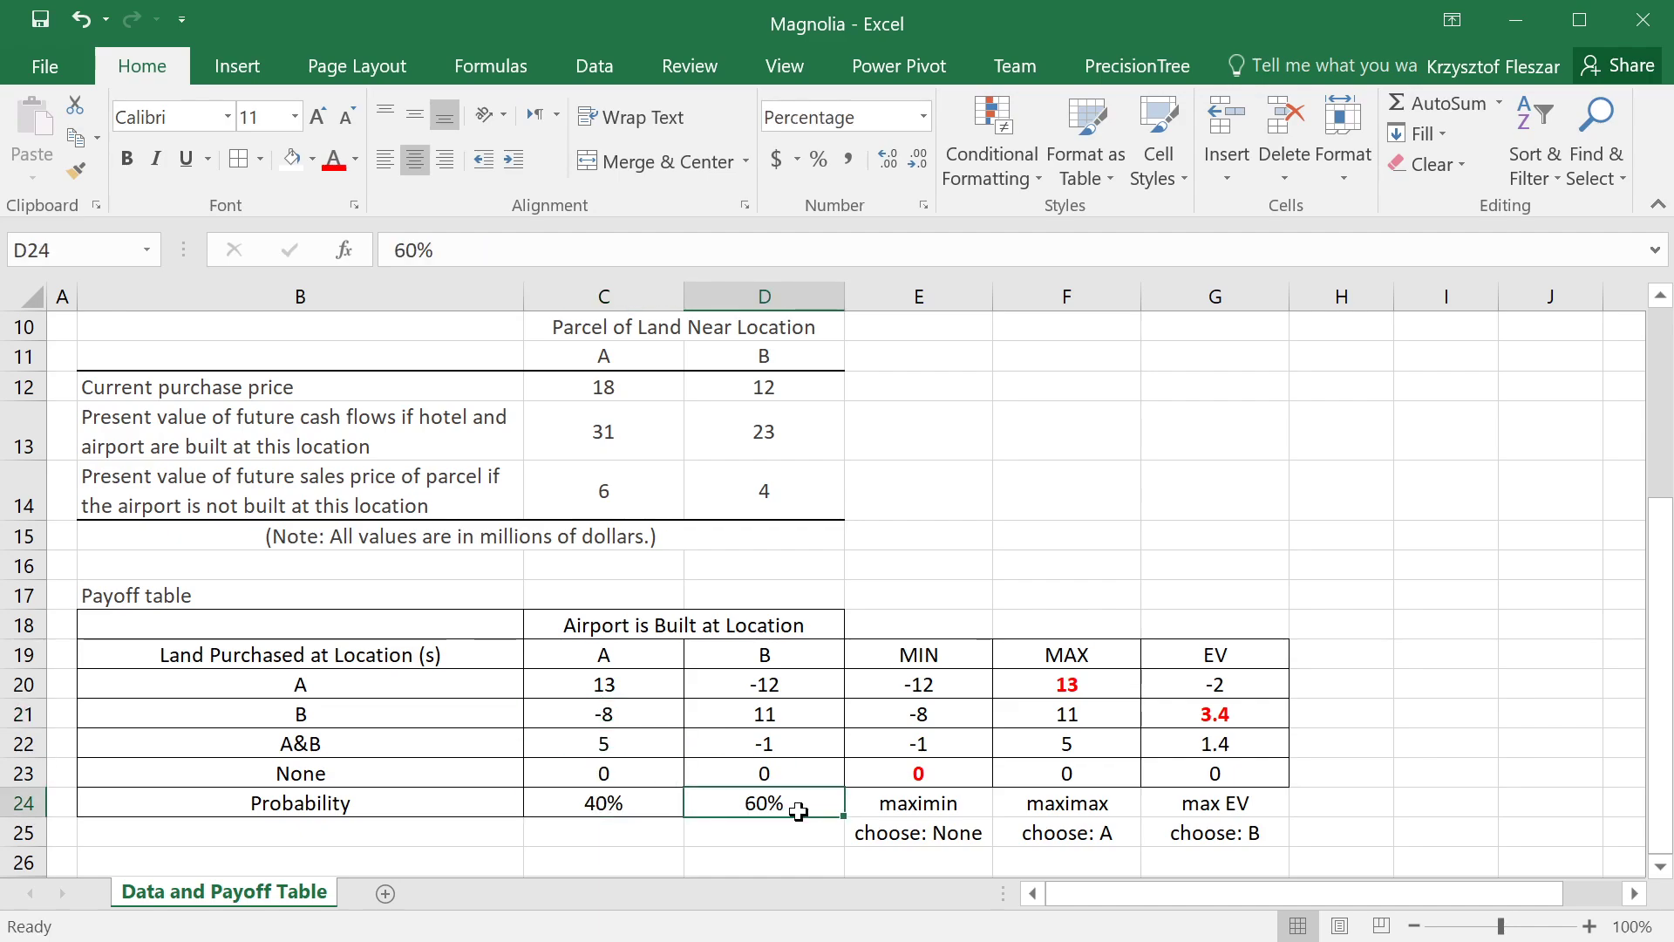
pyautogui.click(799, 713)
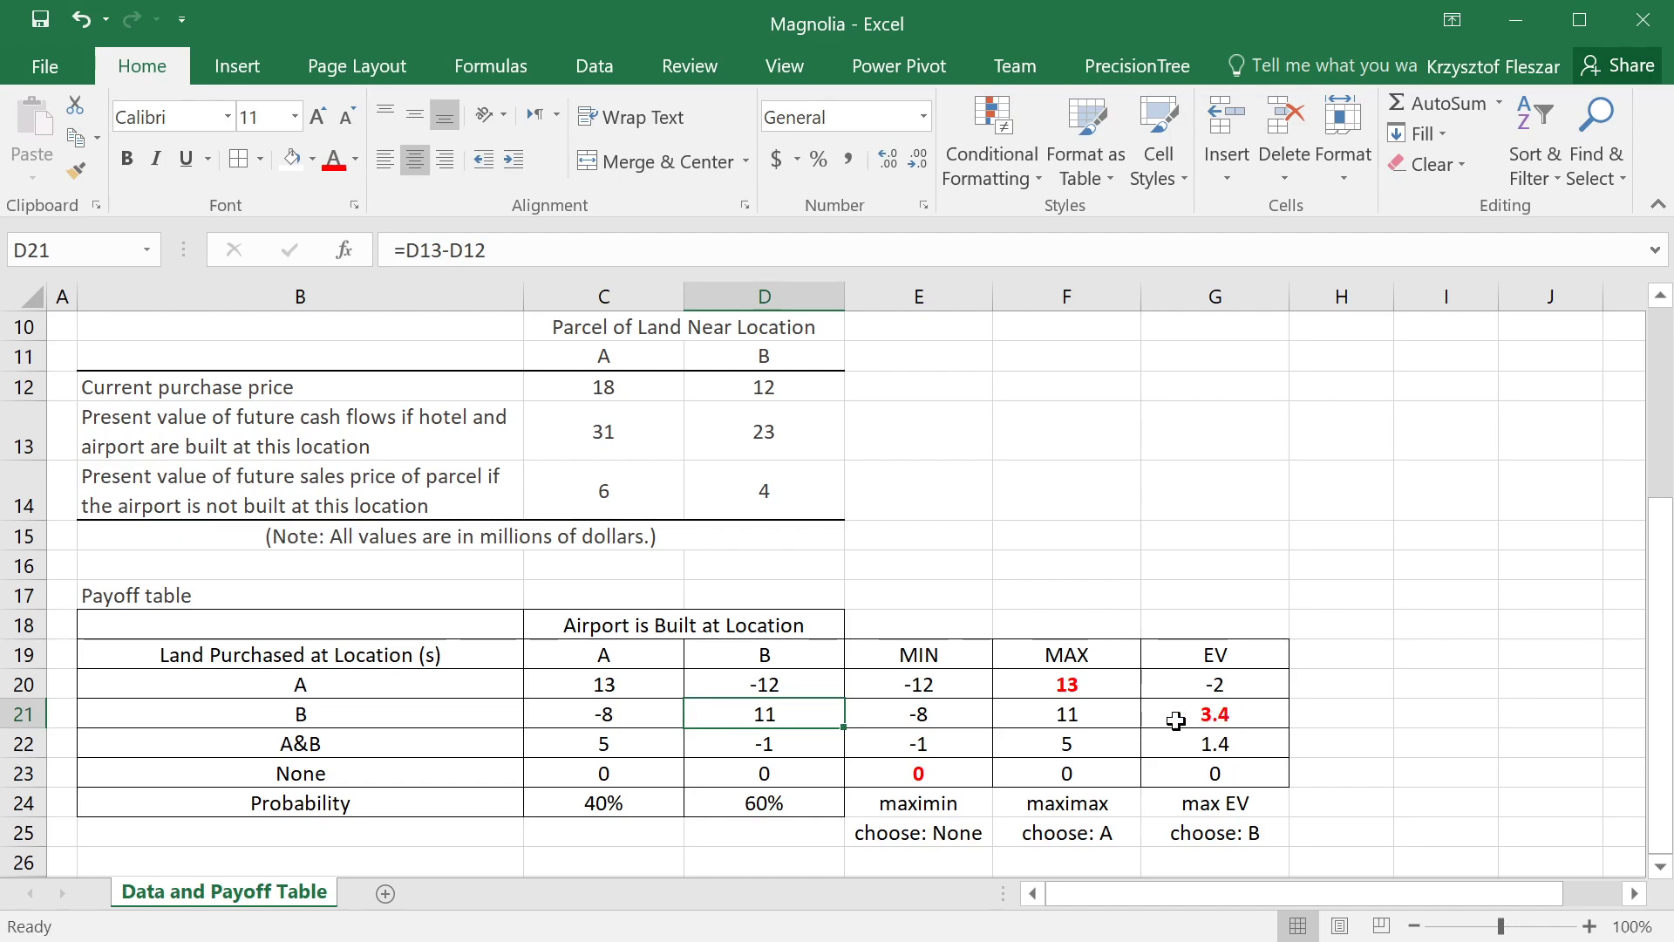
pyautogui.moveTo(736, 808); pyautogui.dragTo(610, 820)
pyautogui.click(736, 780)
pyautogui.click(751, 804)
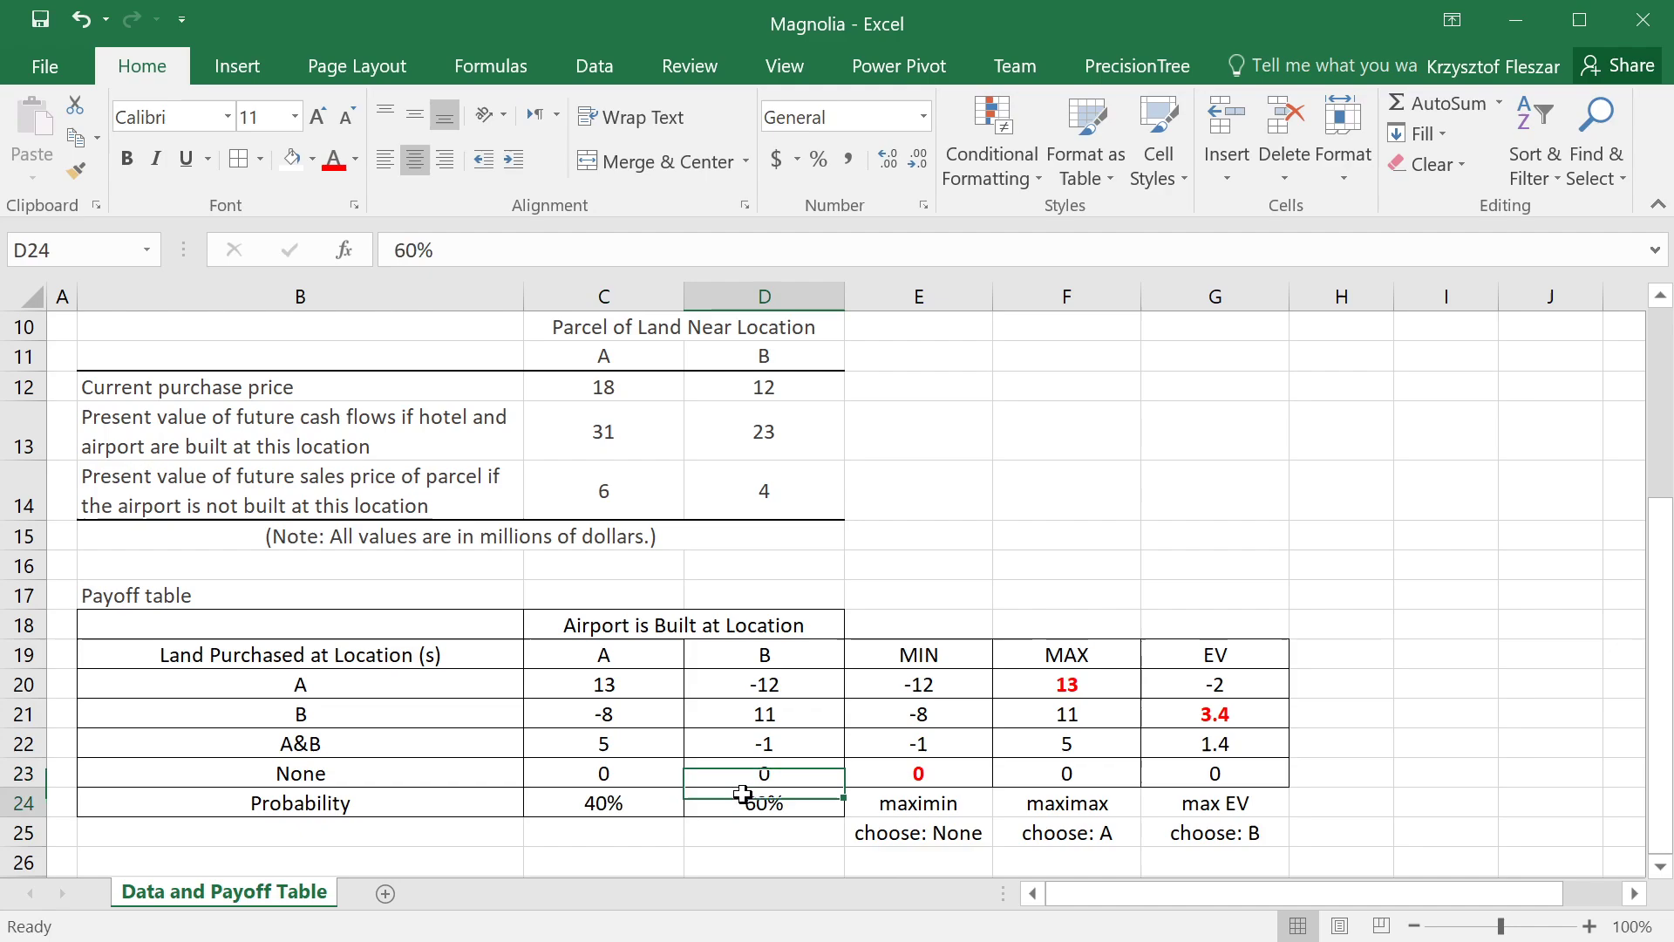
pyautogui.click(1225, 711)
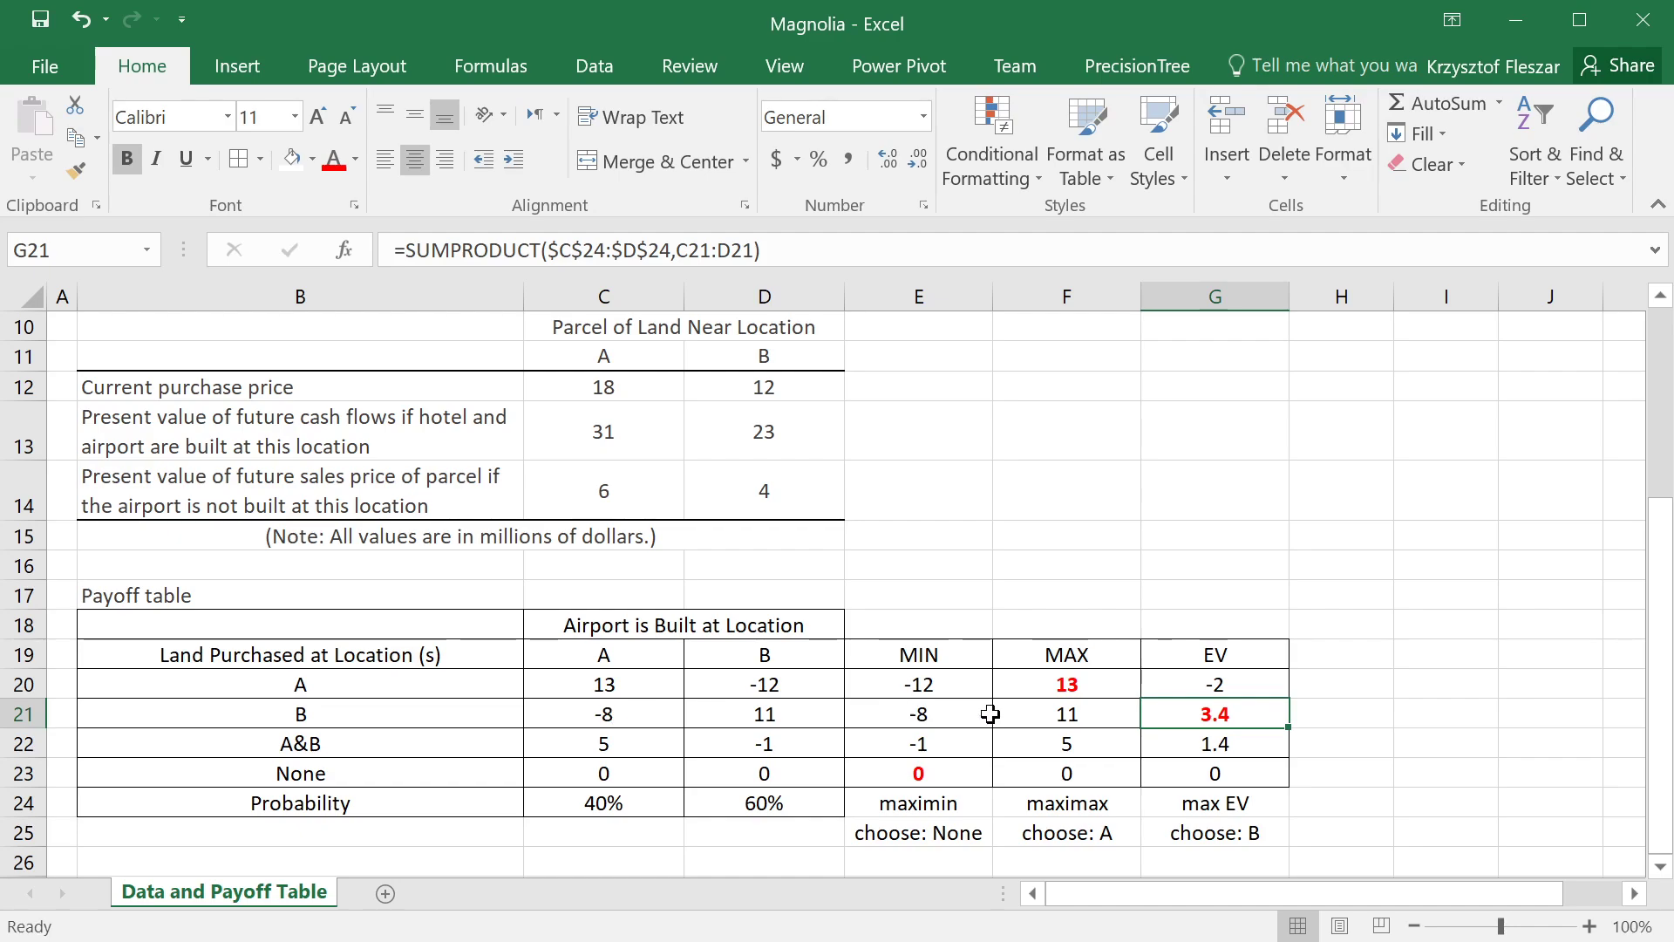
pyautogui.click(1315, 718)
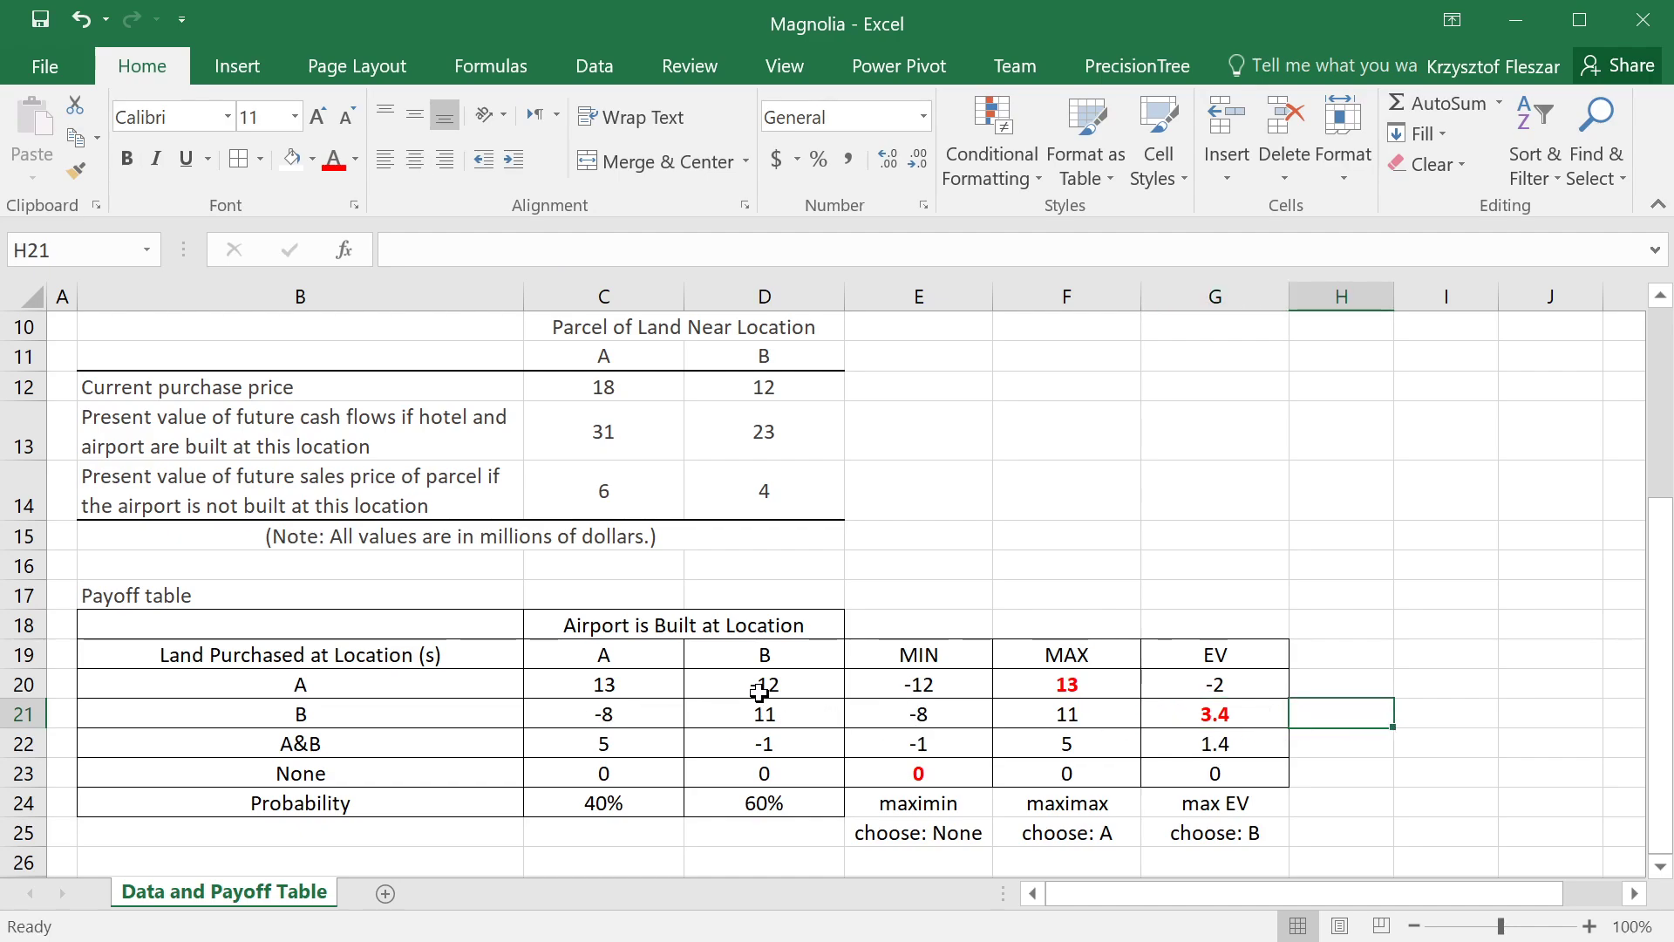
pyautogui.click(1208, 714)
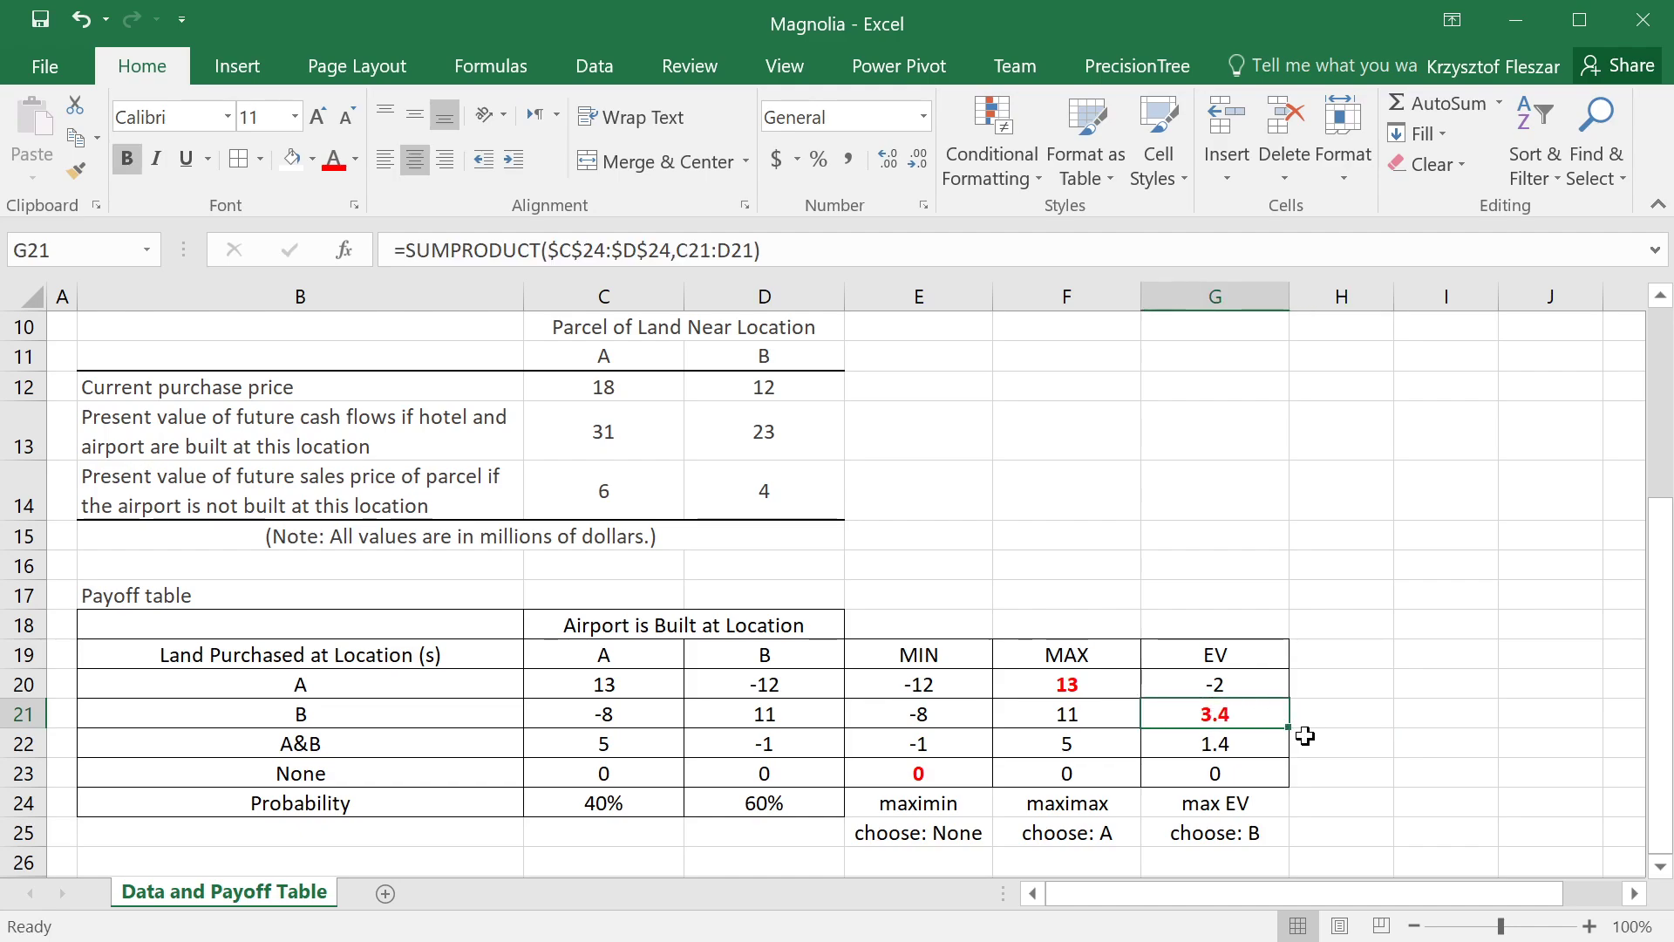